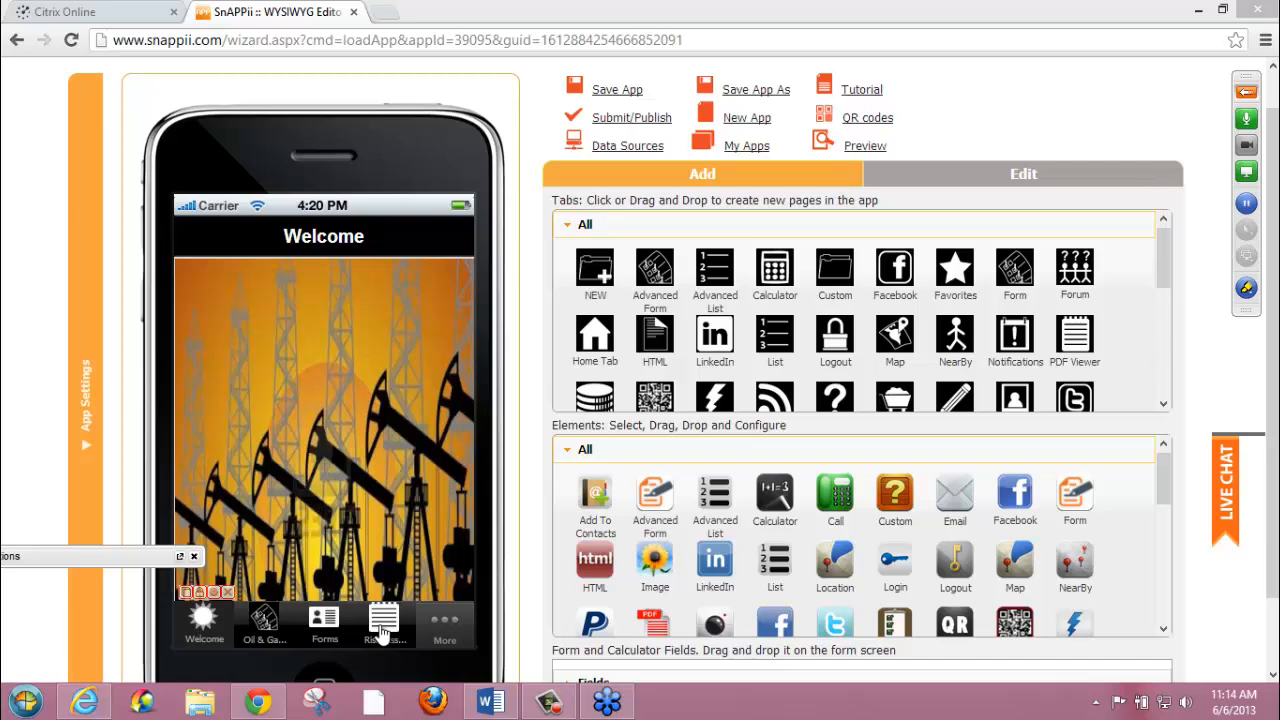
Try to add a Form element to the Welcome page
left_click(266, 630)
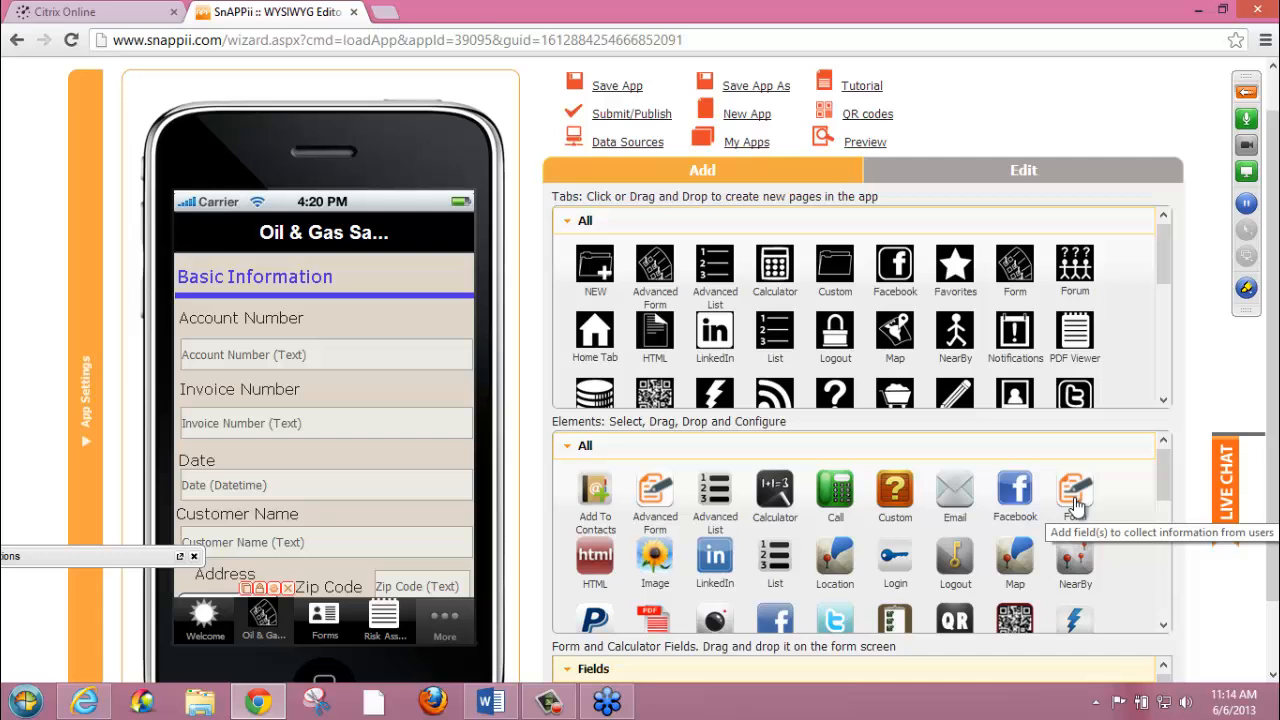
left_click(204, 612)
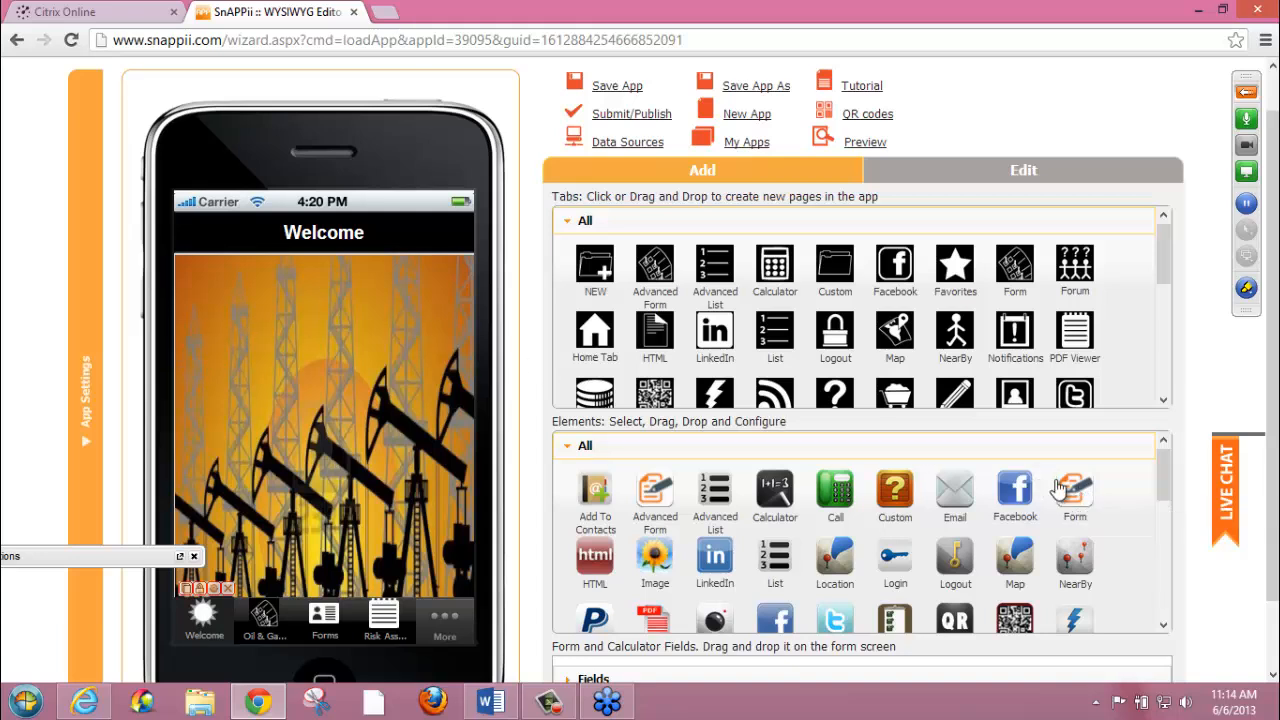
mouse_move(1075, 490)
left_mouse_down()
mouse_move(540, 438)
mouse_move(204, 424)
mouse_move(598, 430)
mouse_move(1085, 488)
mouse_move(1070, 486)
left_mouse_up()
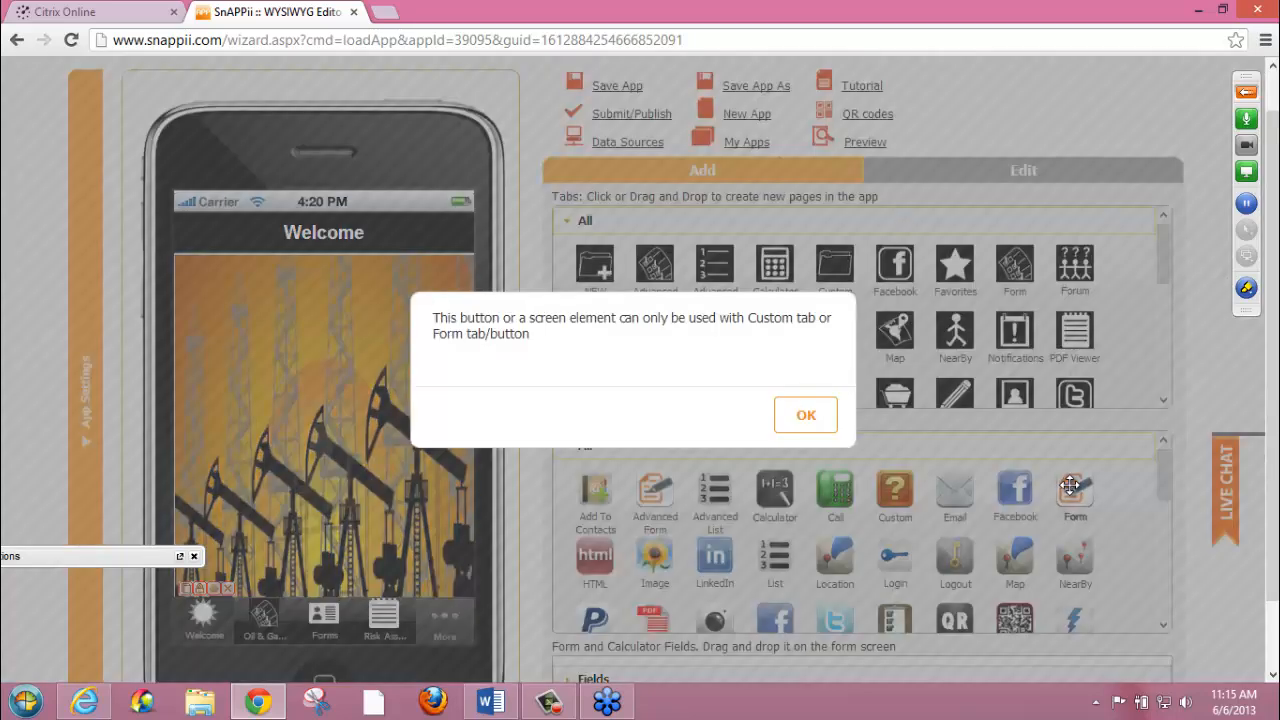
left_click(807, 419)
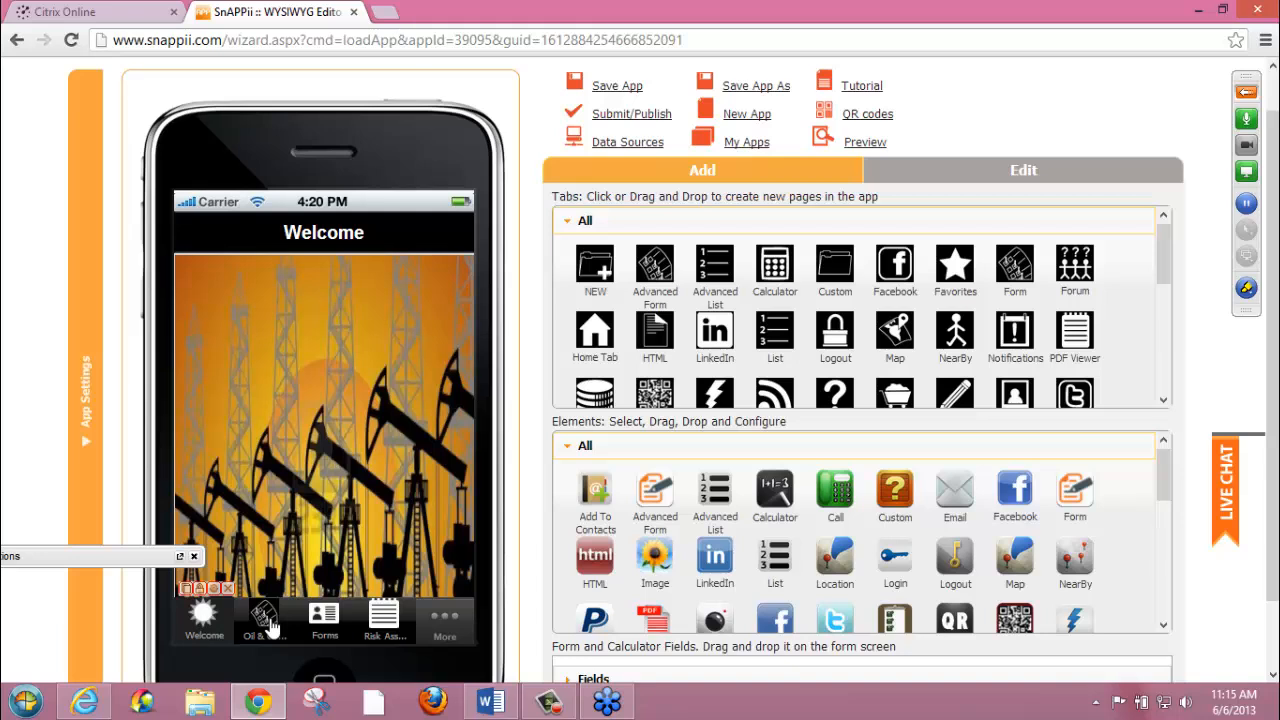
Add a new Form tab to the app's tab bar and expand its View settings
left_click(270, 626)
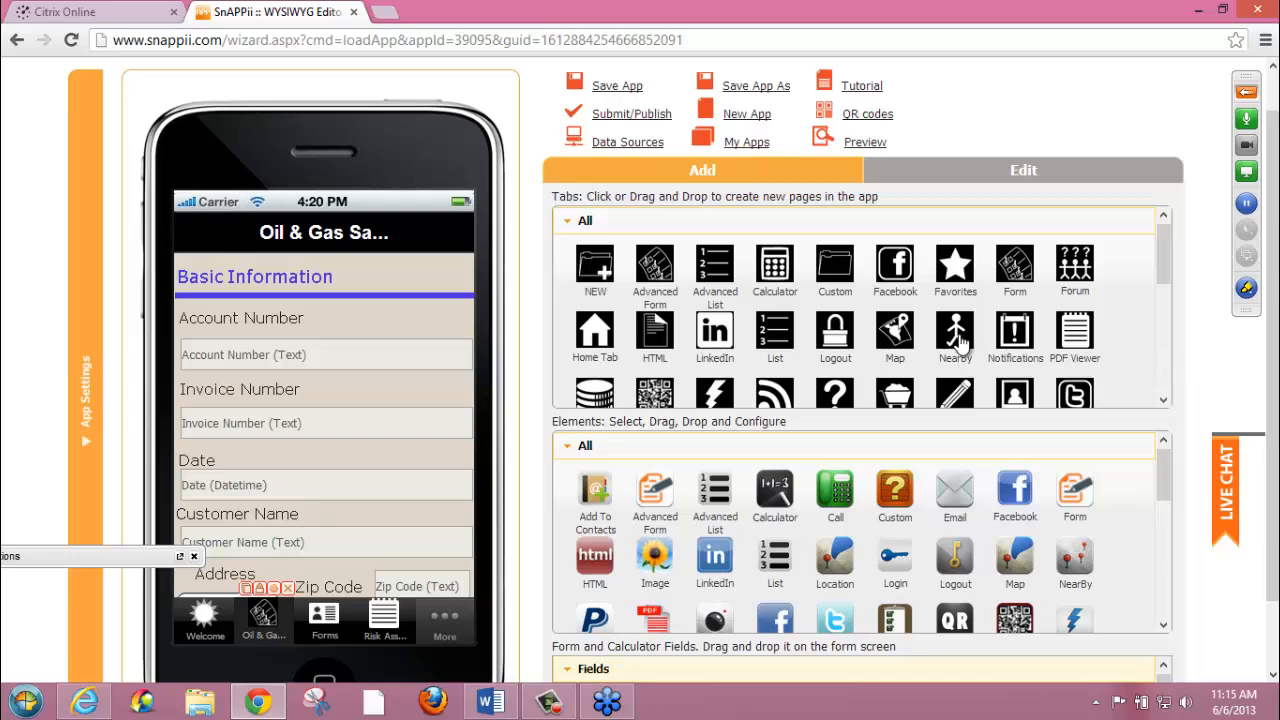
left_click_drag(1015, 283, 443, 641)
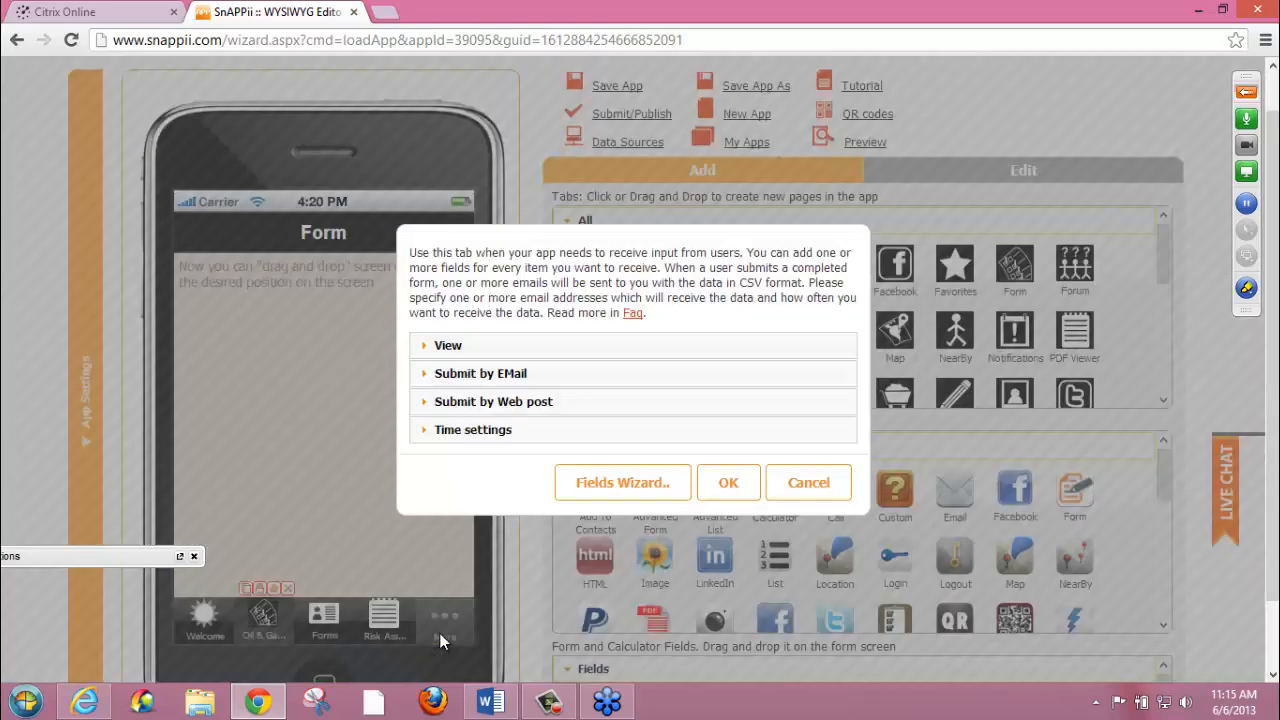
left_click(494, 352)
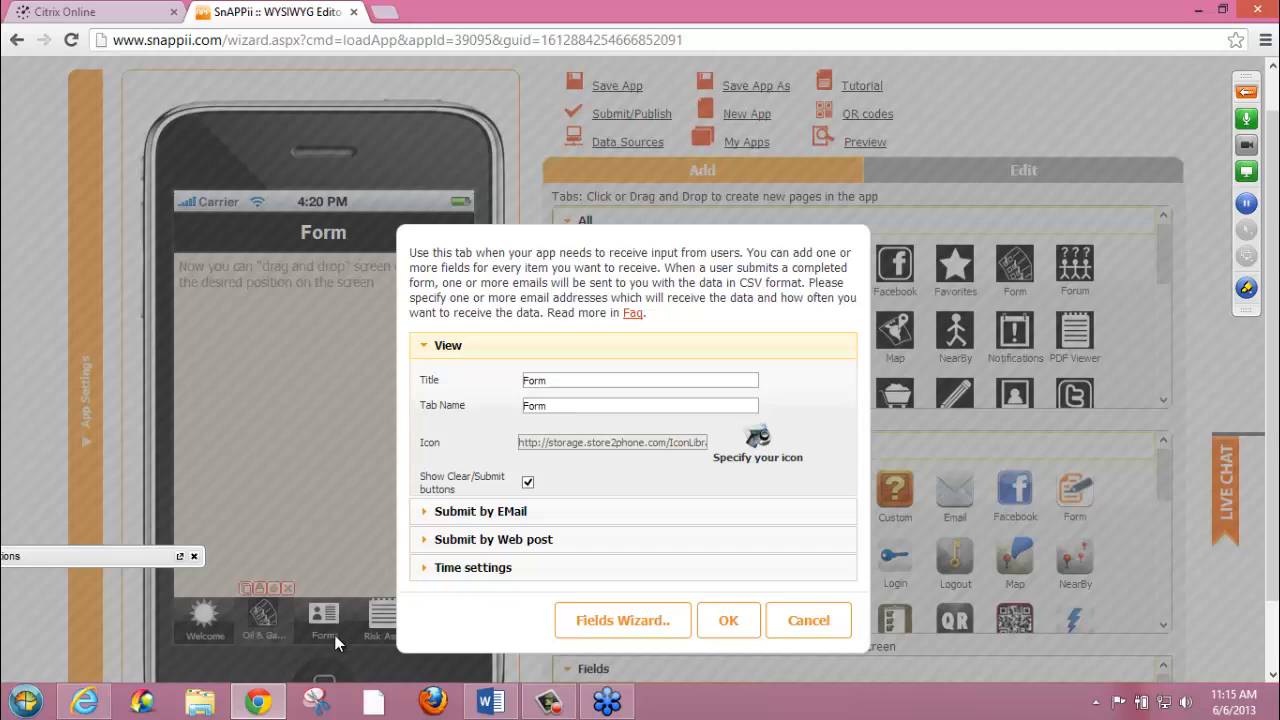
Examine the icon library for the tab and the form's email submission settings
left_click(756, 440)
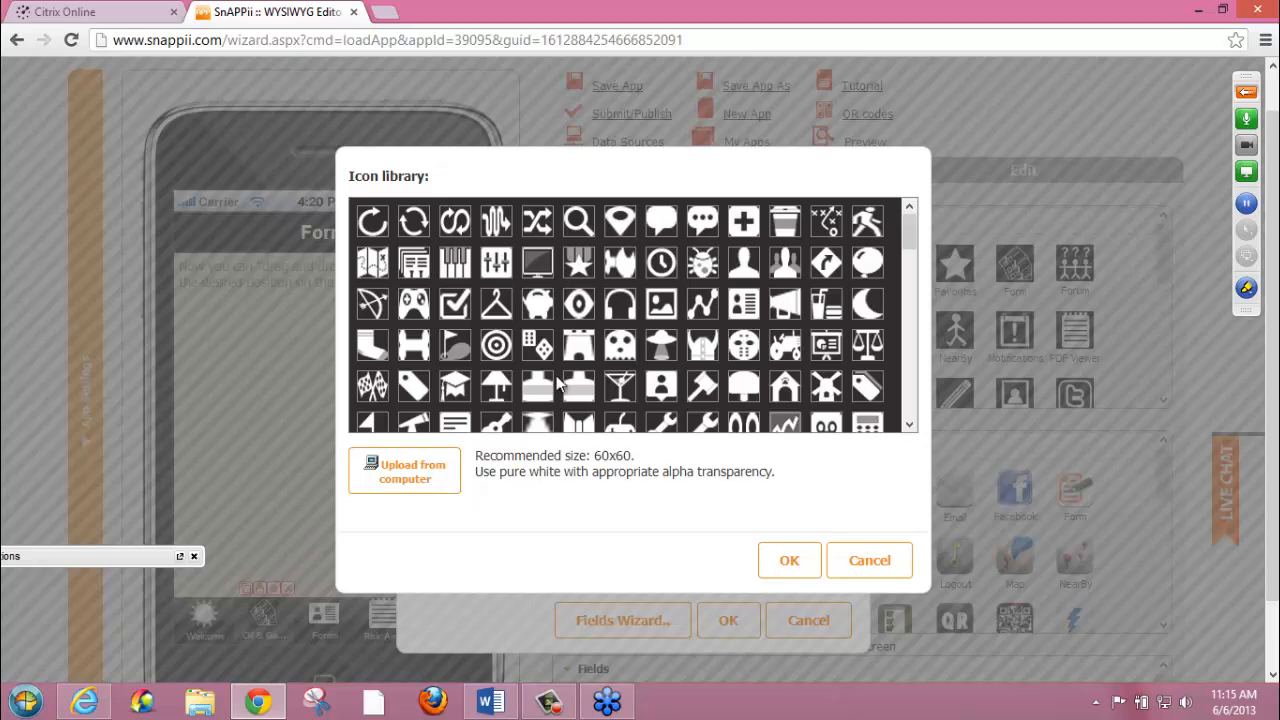
left_click(866, 559)
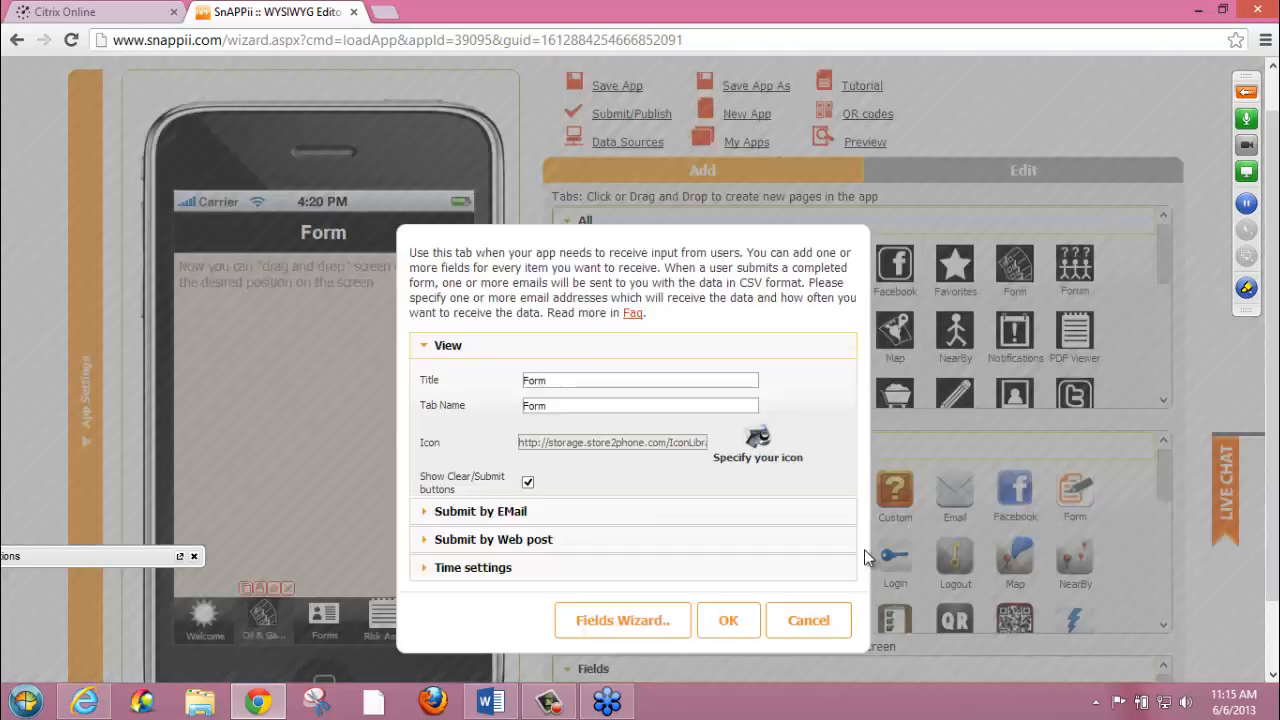
left_click(437, 519)
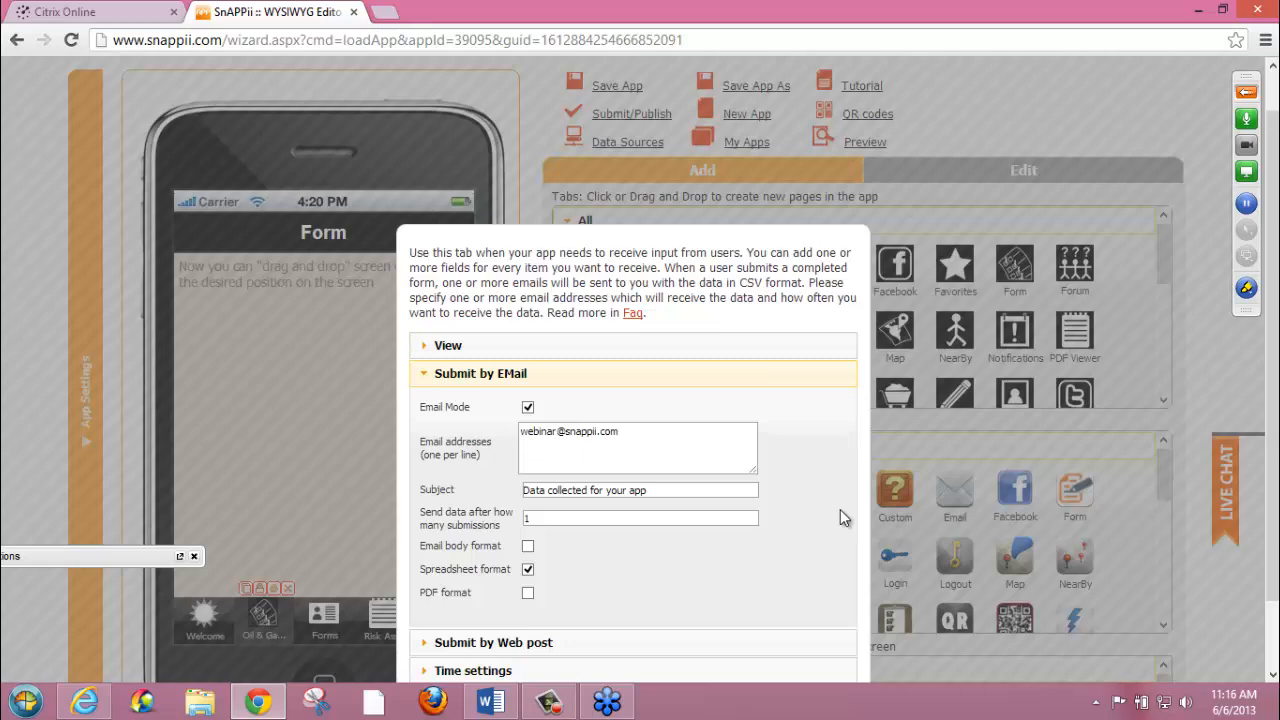
left_click_drag(1277, 522, 1277, 588)
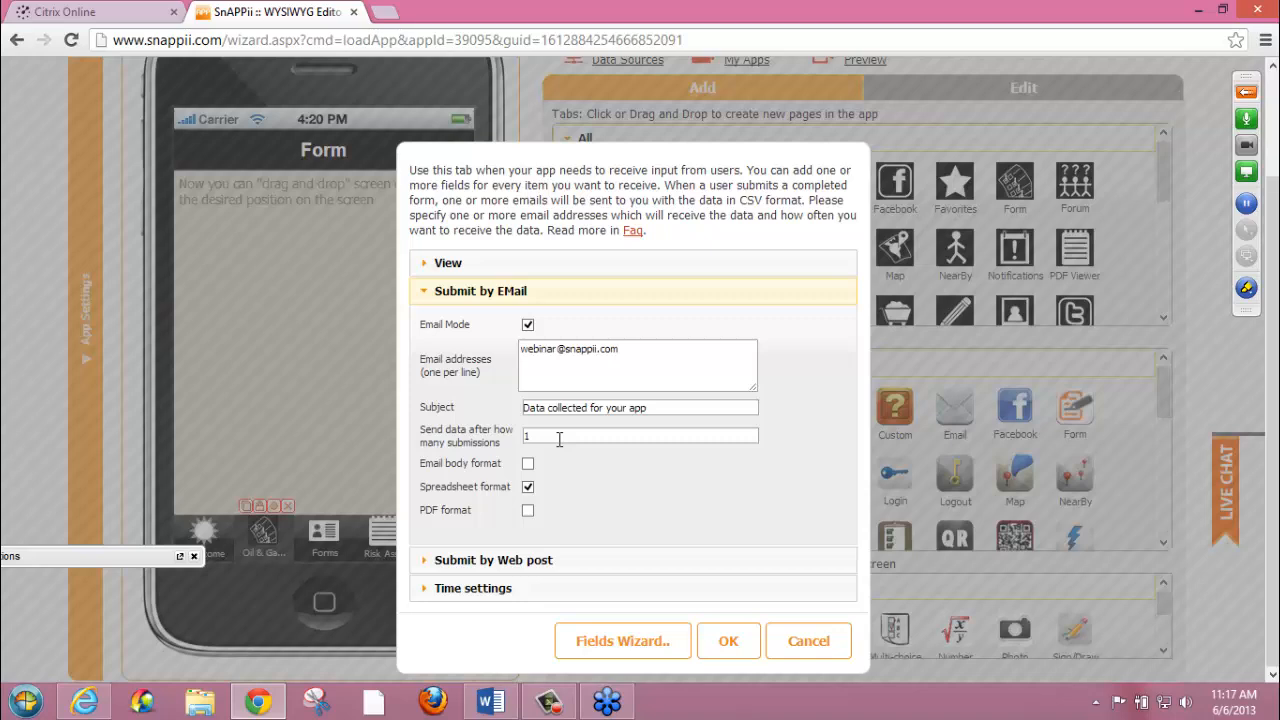
Enable Web Post Mode for the form and review its method, response type and server URL options
left_click(464, 560)
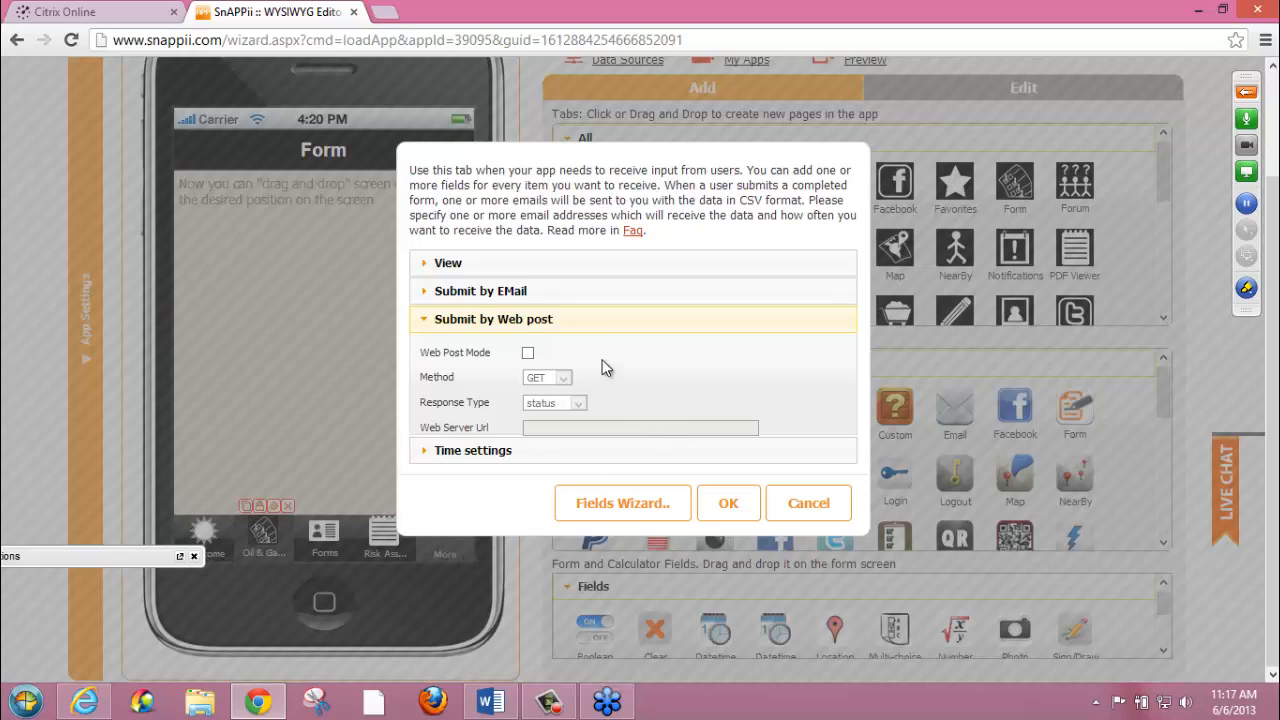
left_click(528, 355)
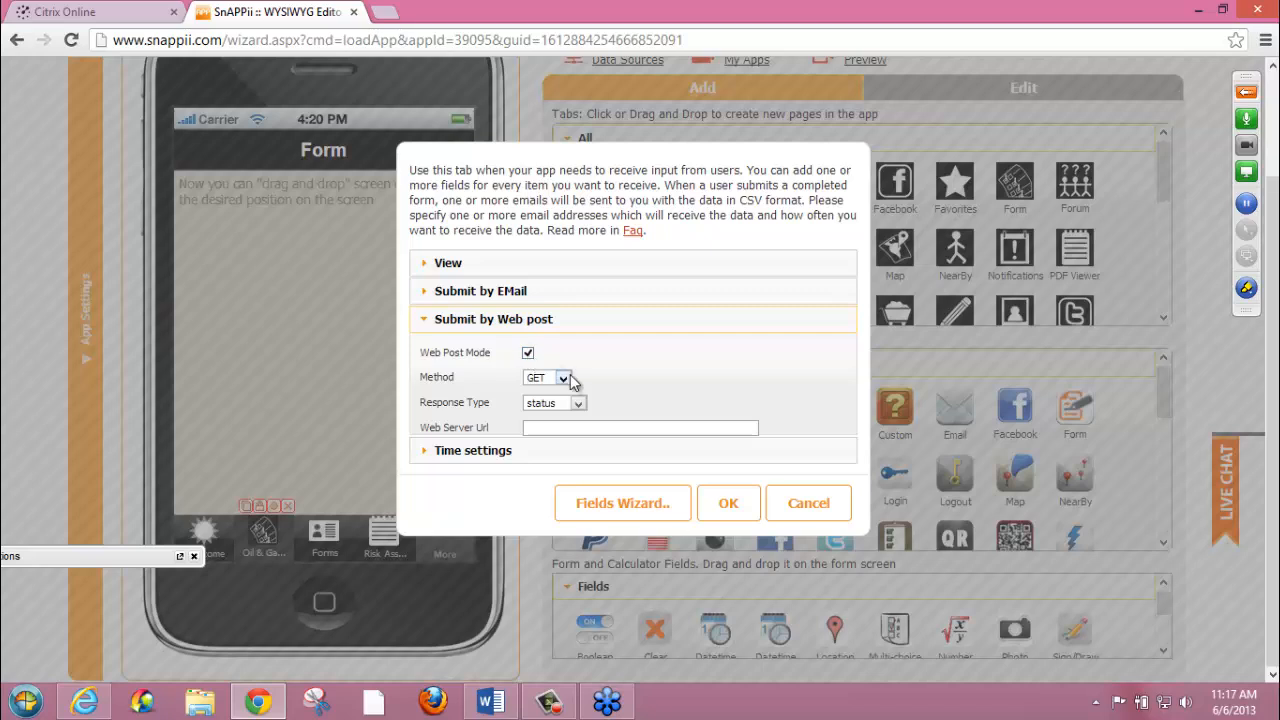
left_click(564, 380)
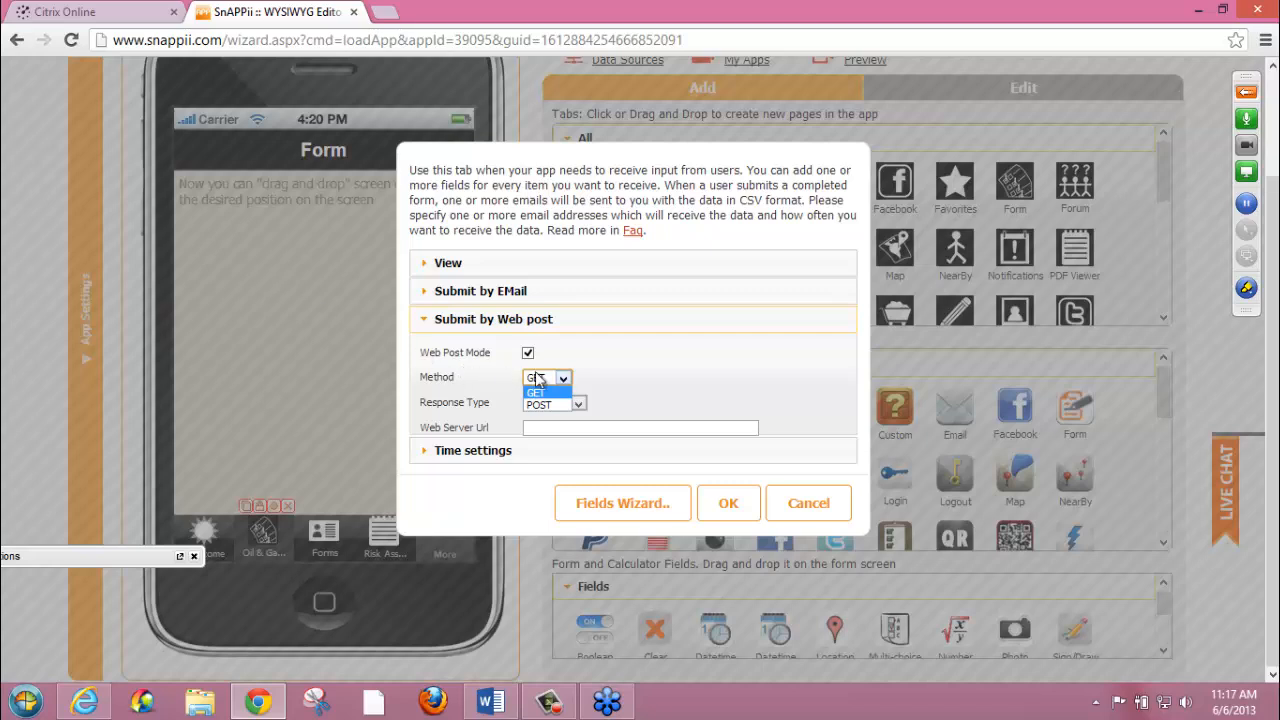
left_click(657, 391)
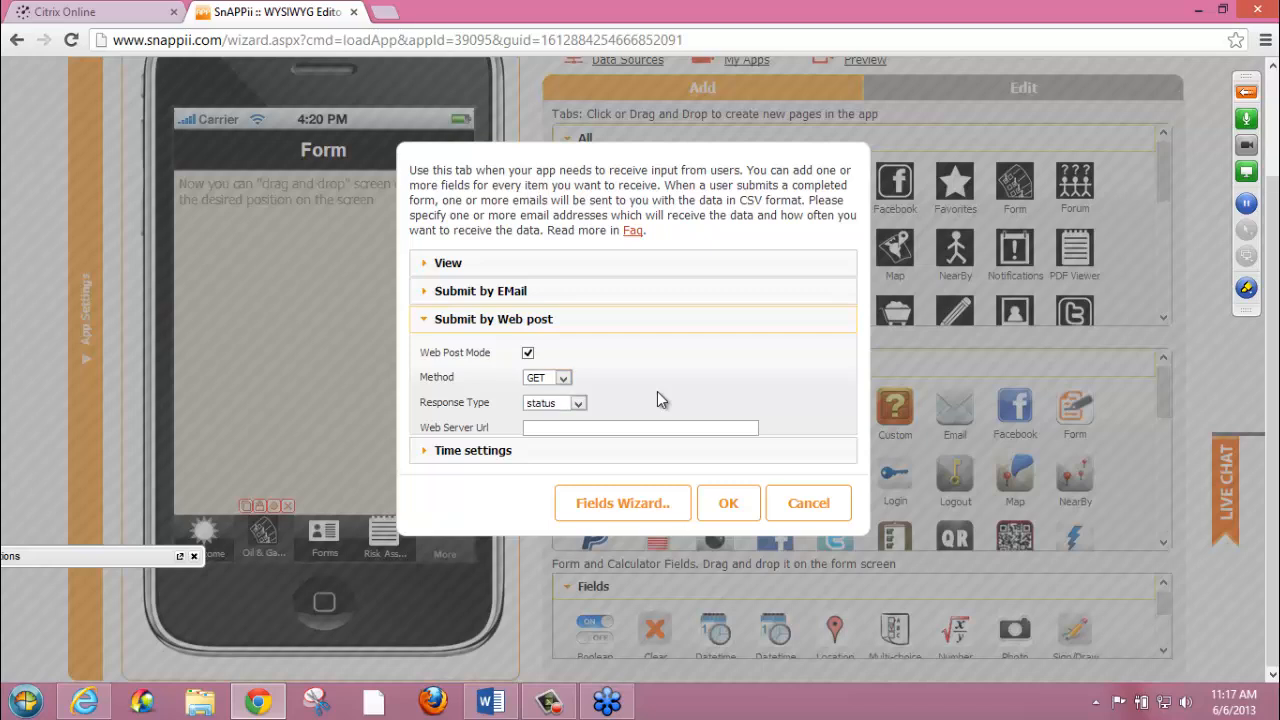
left_click(578, 404)
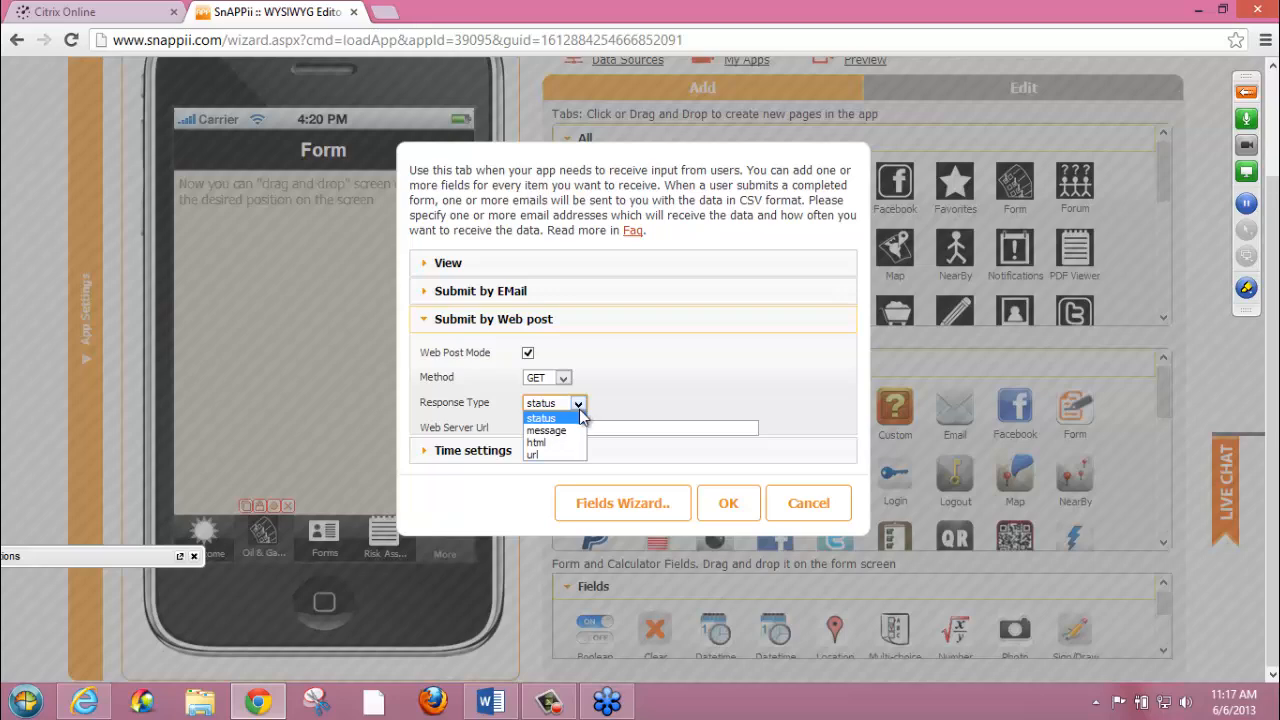
key("ctrl+plus")
key("ctrl+plus")
left_click(590, 405)
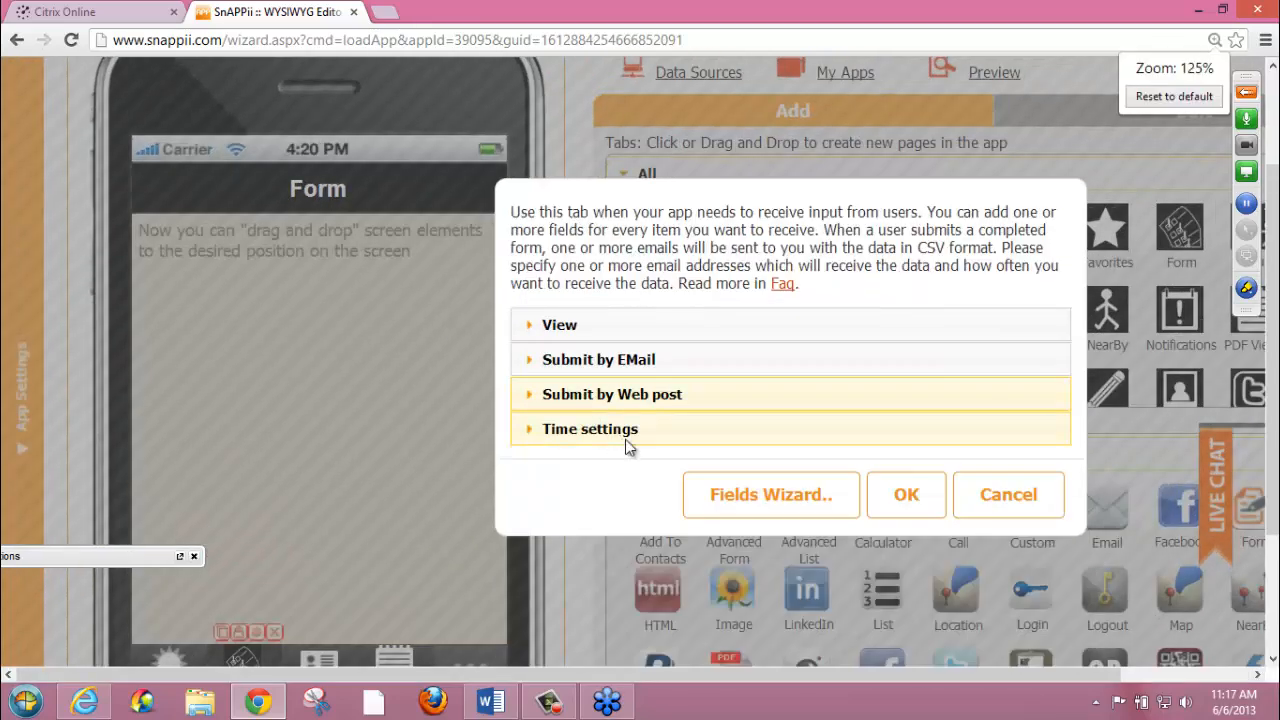
left_click(1174, 96)
left_click(538, 335)
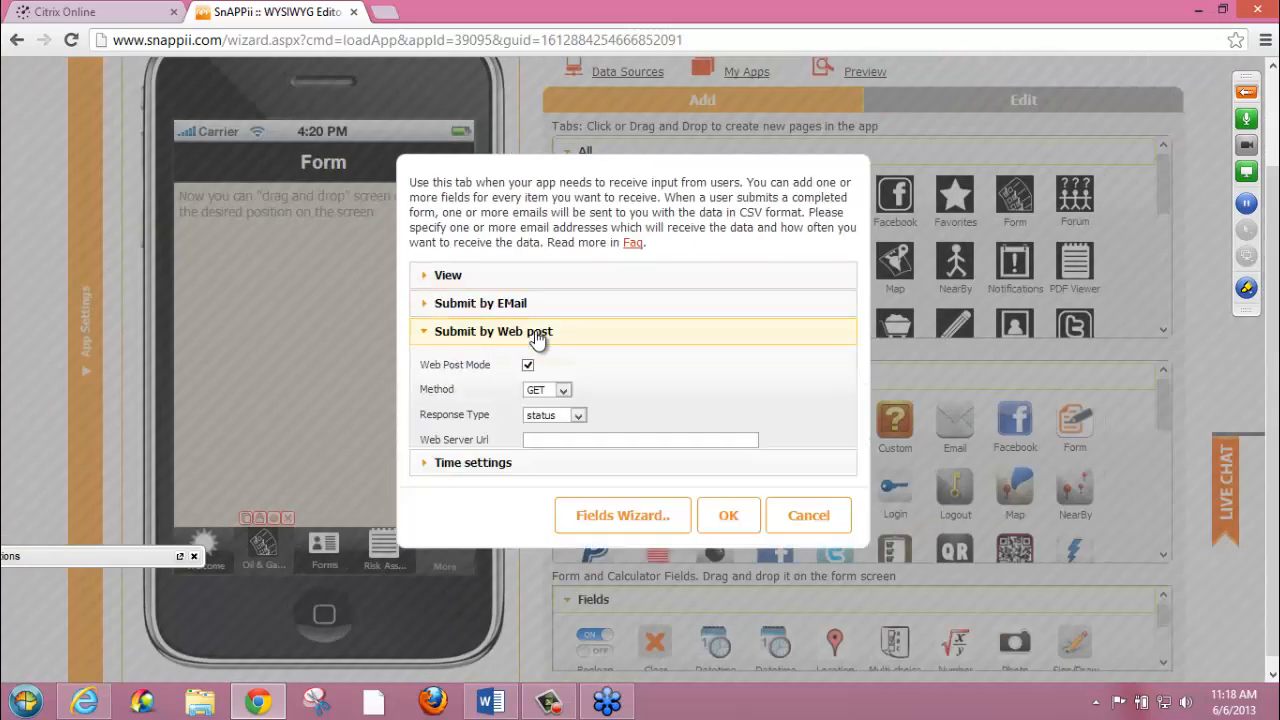
left_click(549, 440)
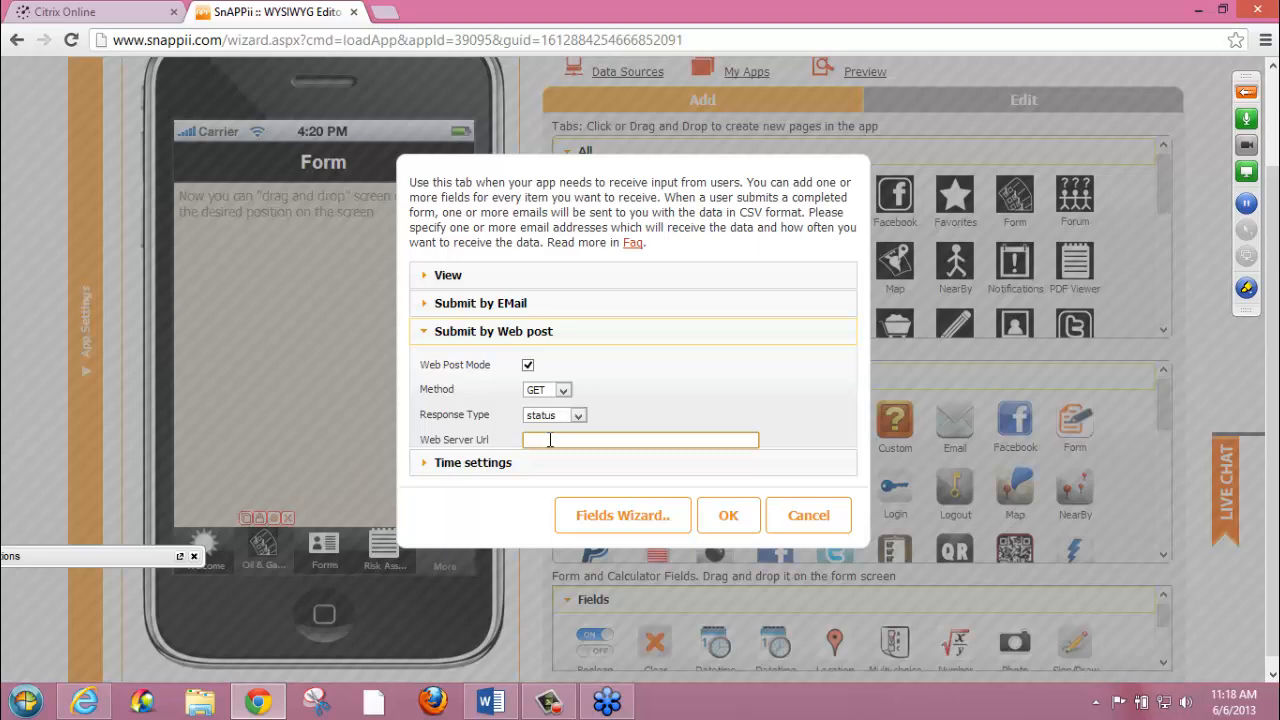
Review the time zones offered in the form's time settings
left_click(476, 462)
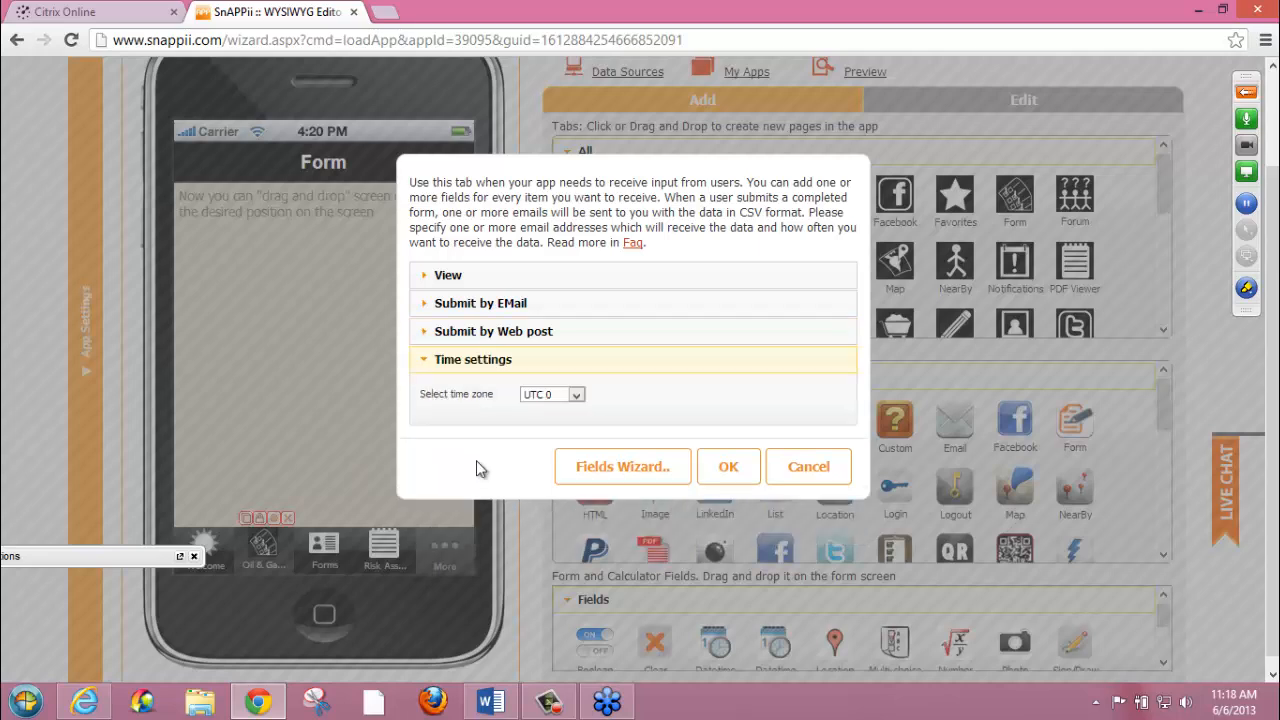
left_click(577, 398)
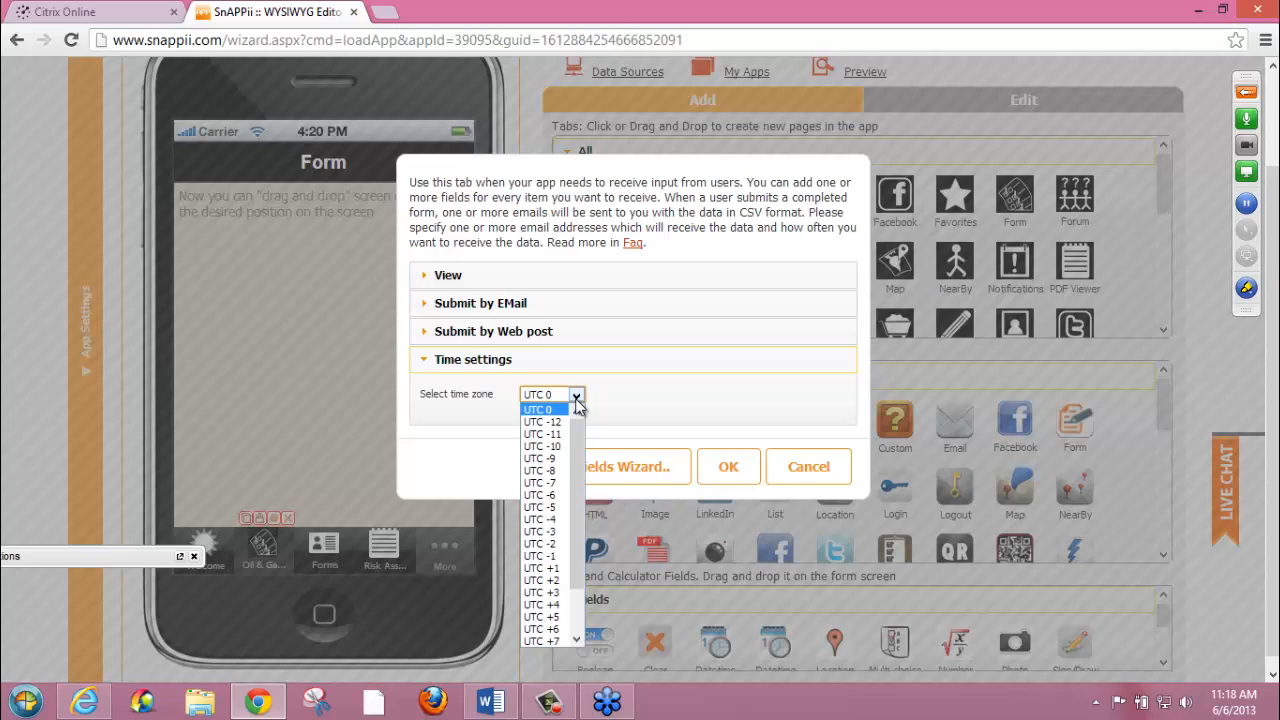
left_click(748, 399)
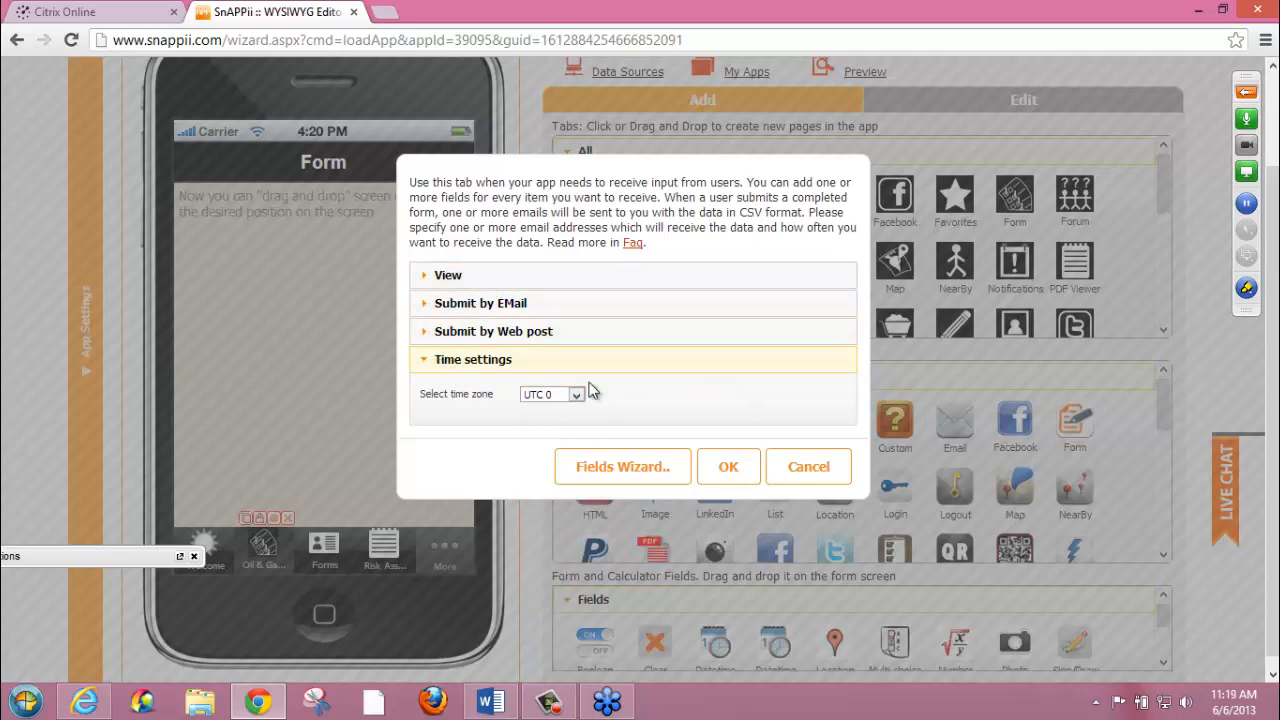
Try to launch the Fields Wizard, and turn off Web Post Mode for the form
left_click(641, 470)
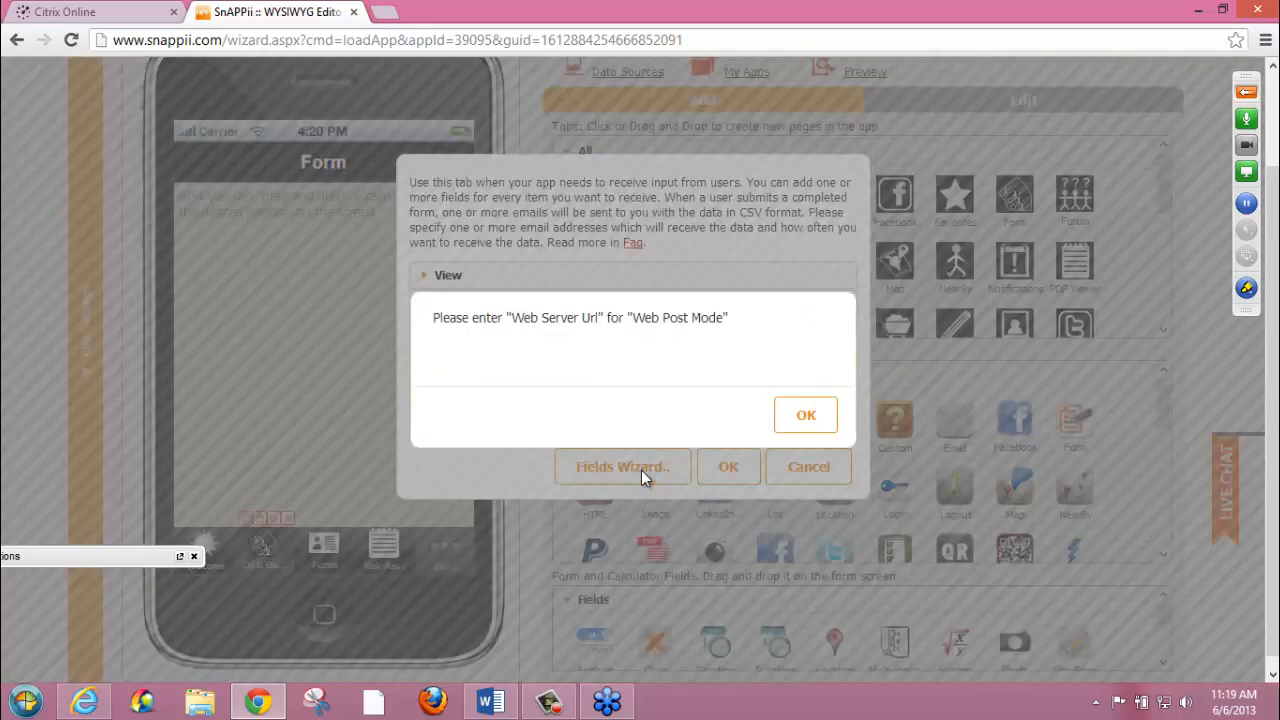
left_click(815, 425)
left_click(445, 331)
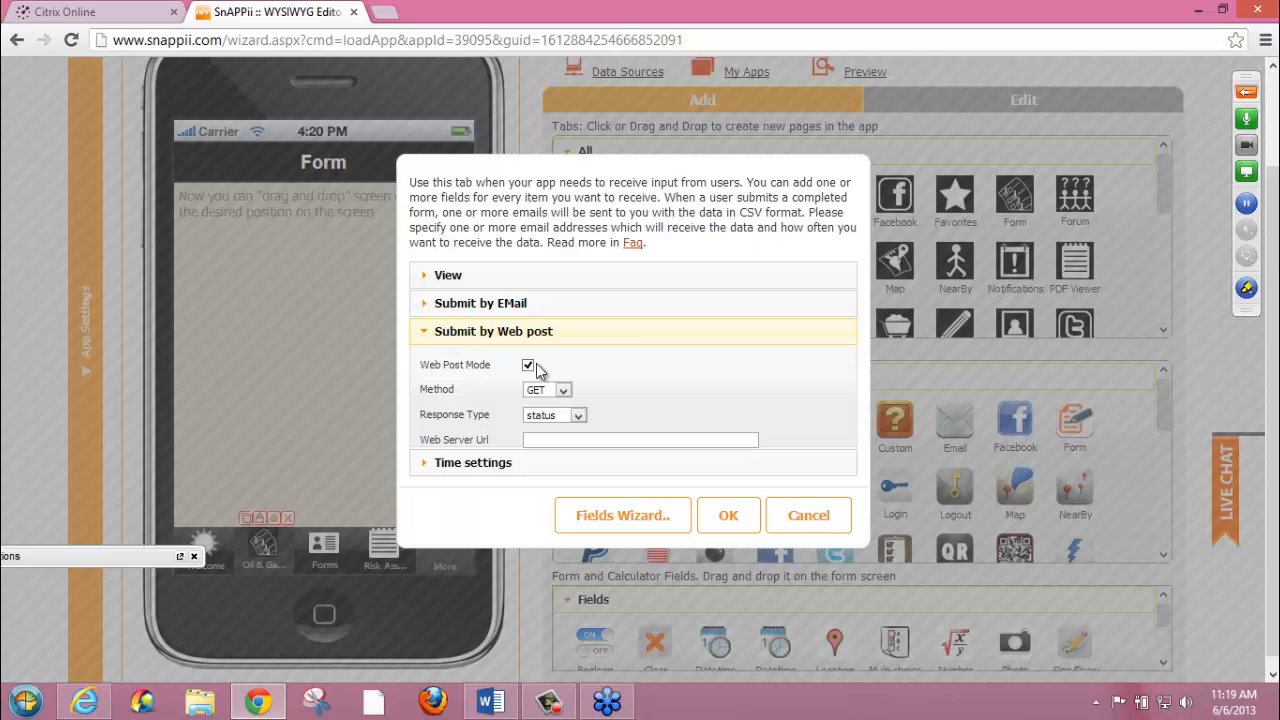
left_click(527, 366)
Launch the Fields Wizard from the form settings and add a Text/Number field labelled Name
left_click(455, 303)
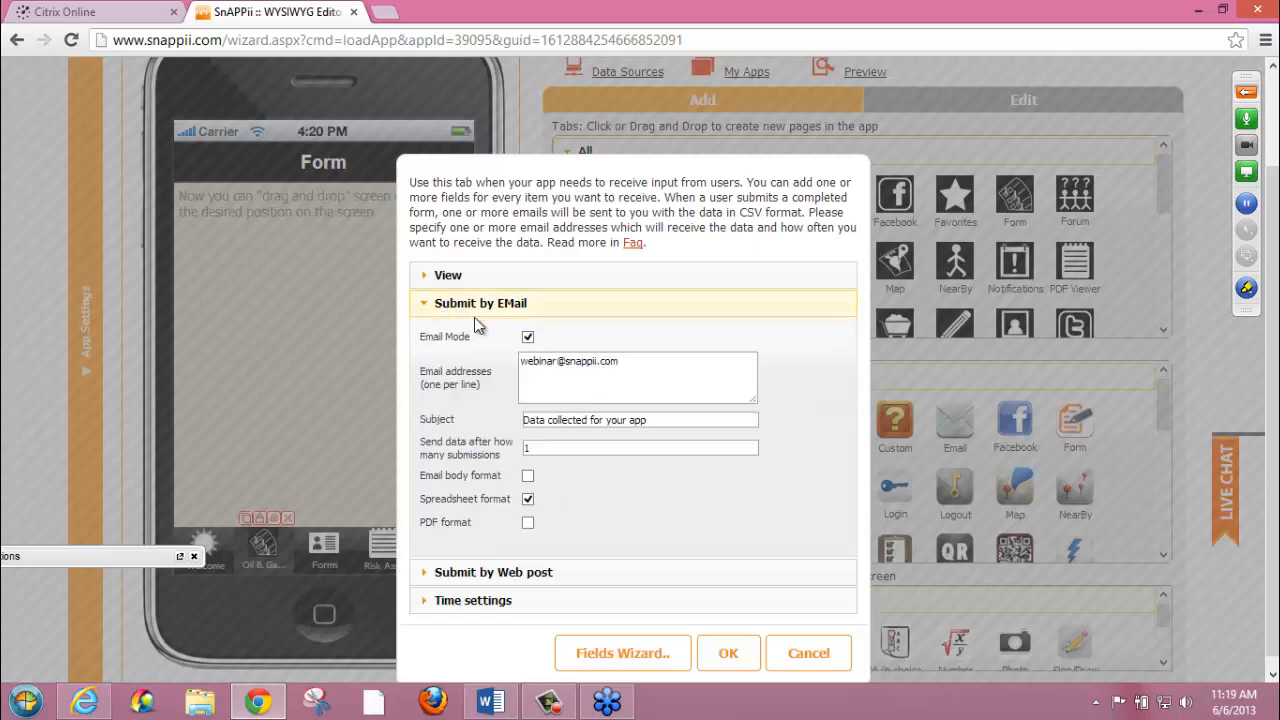
left_click(630, 652)
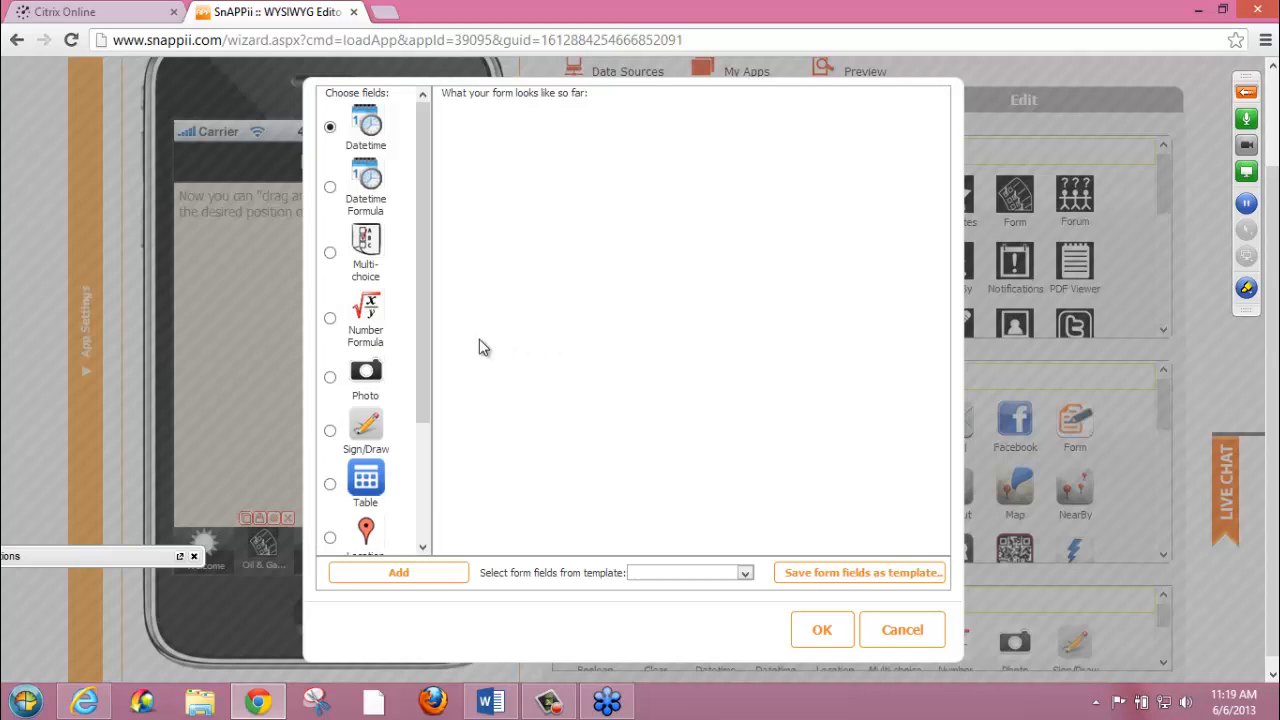
left_click_drag(421, 339, 428, 262)
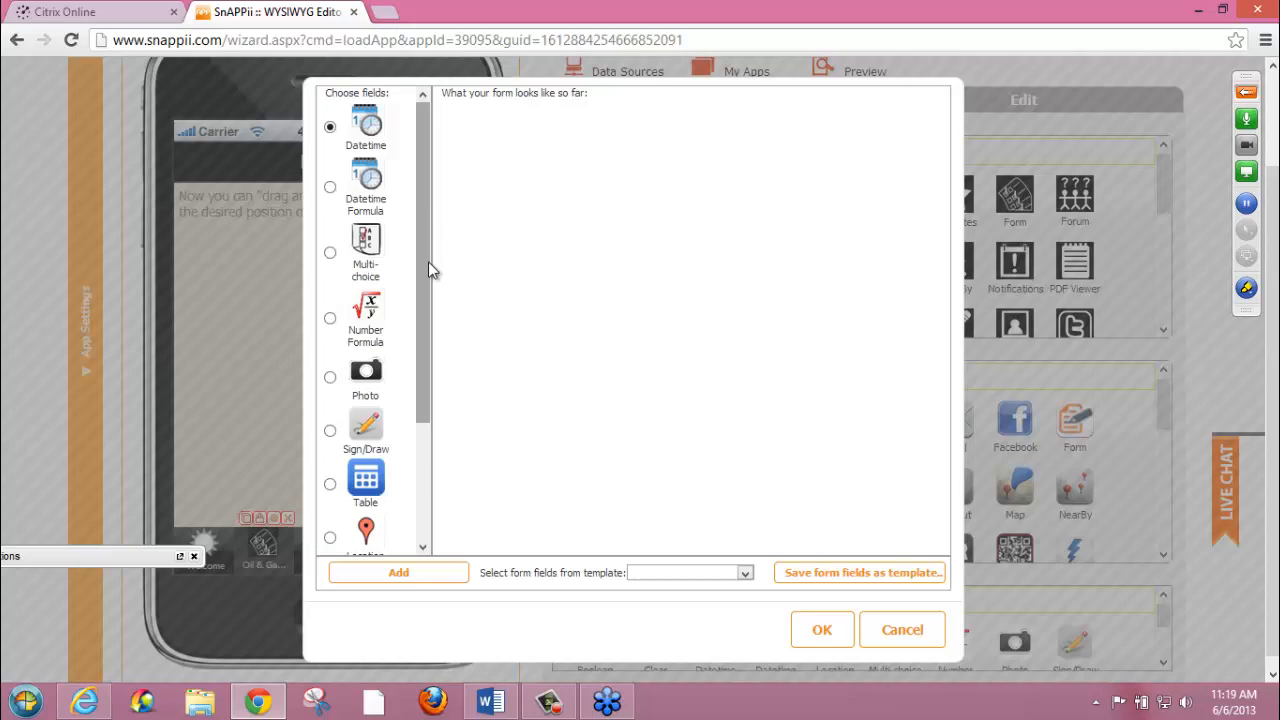
left_click_drag(428, 261, 380, 440)
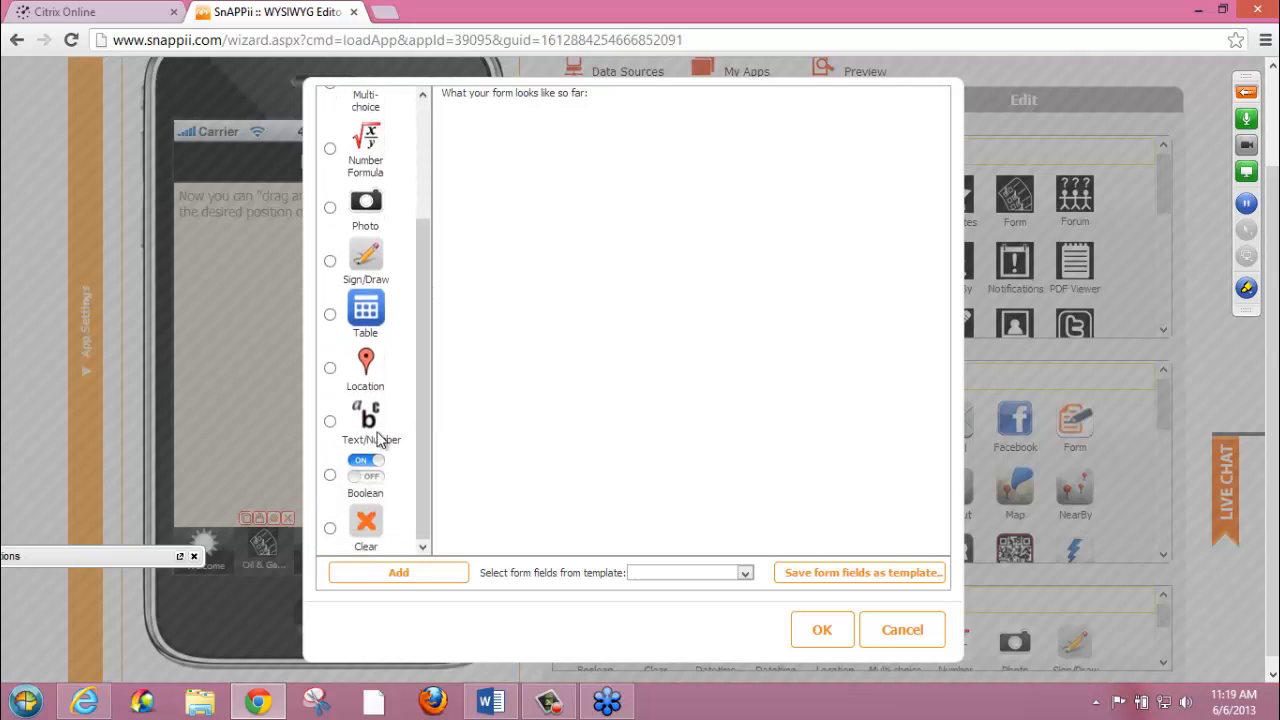
left_click(330, 421)
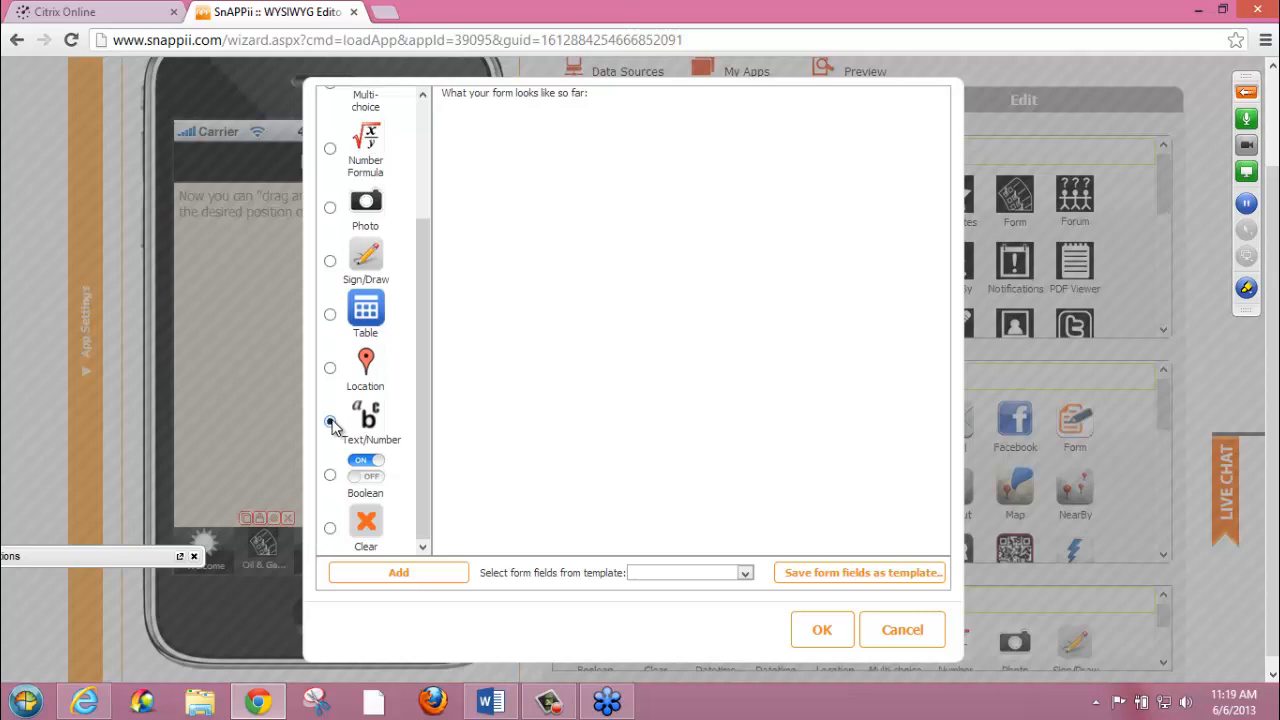
left_click(392, 576)
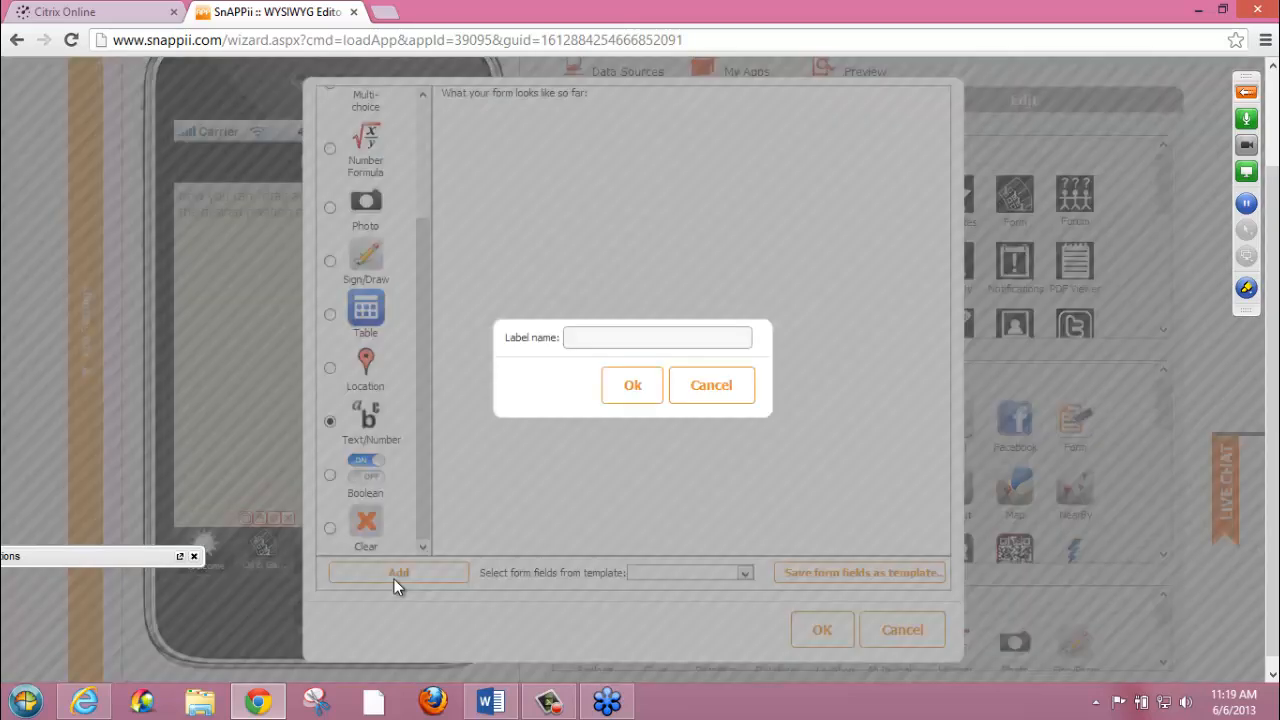
left_click(620, 337)
type("Name")
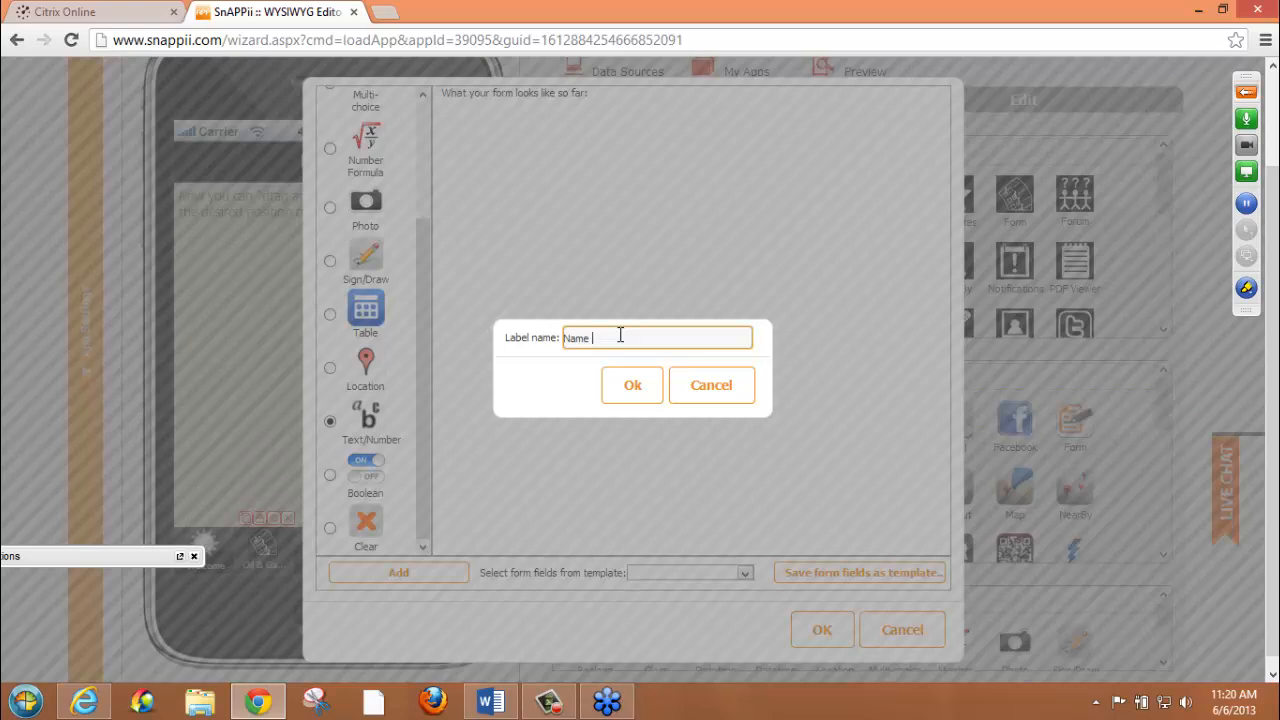
left_click(633, 387)
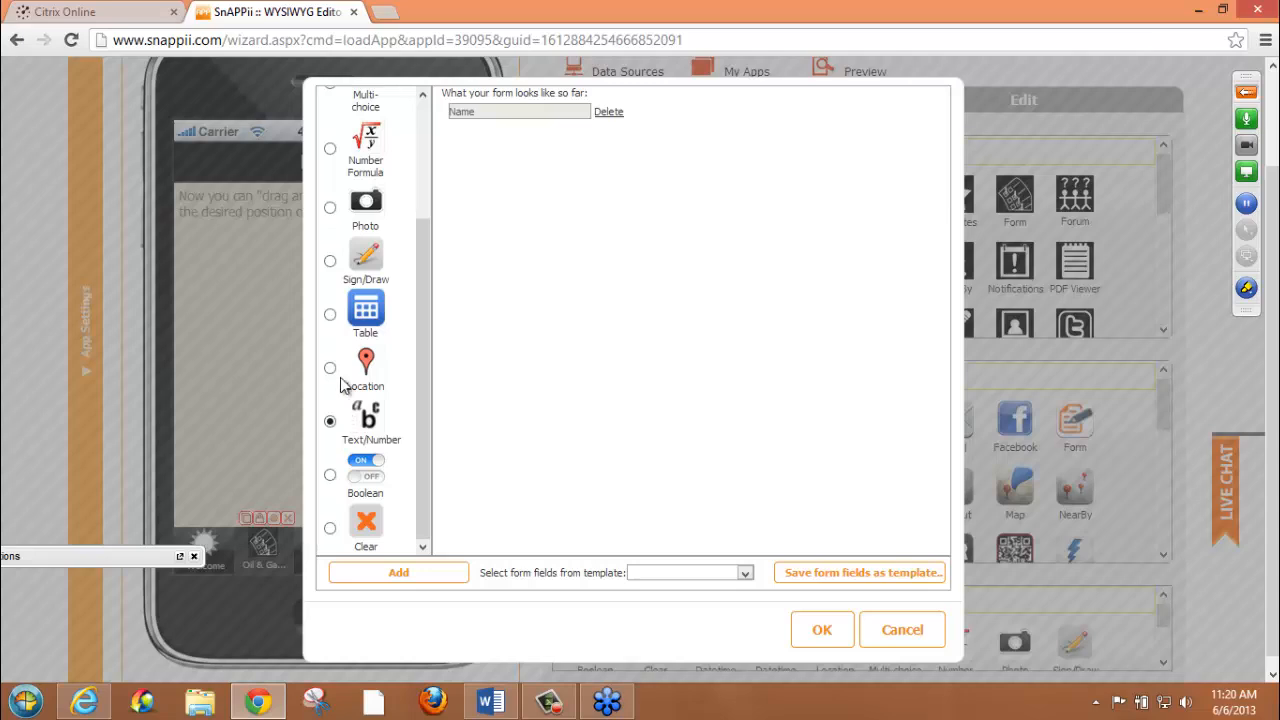
Add a Multi-choice field labelled Date and apply the wizard's fields to the form
scroll(421, 146, "up", 3)
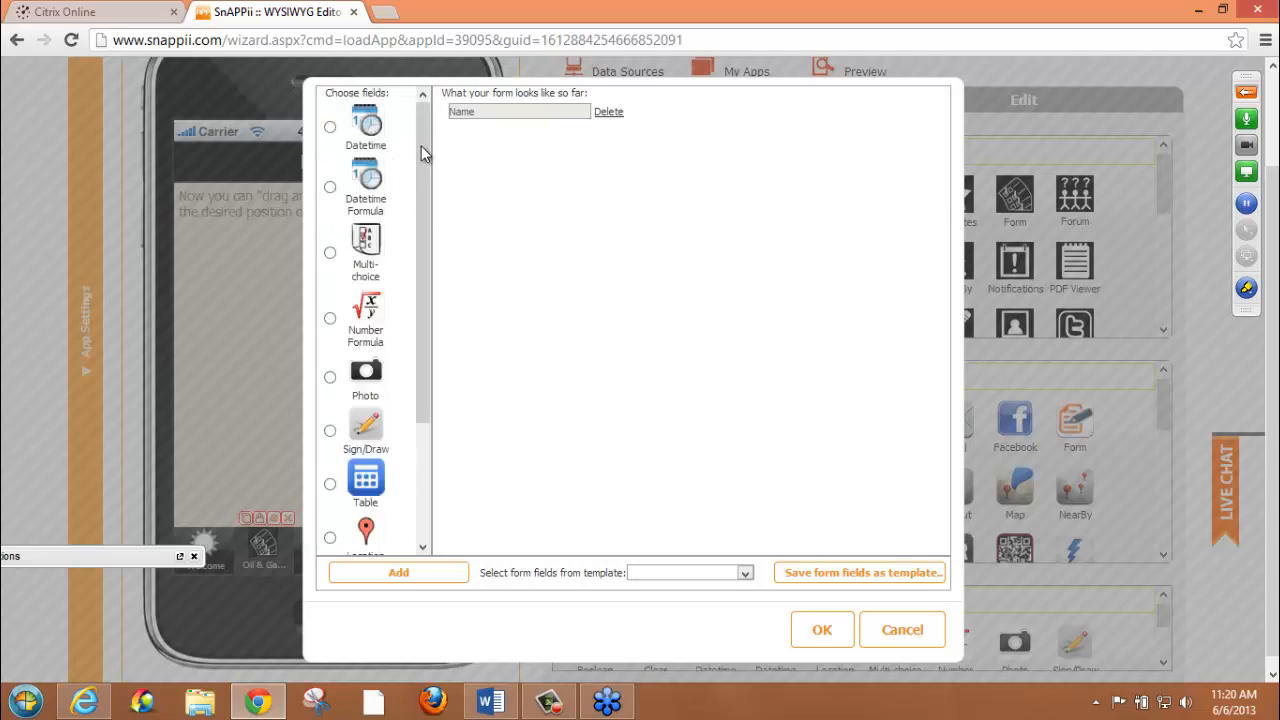
left_click(330, 252)
left_click(421, 577)
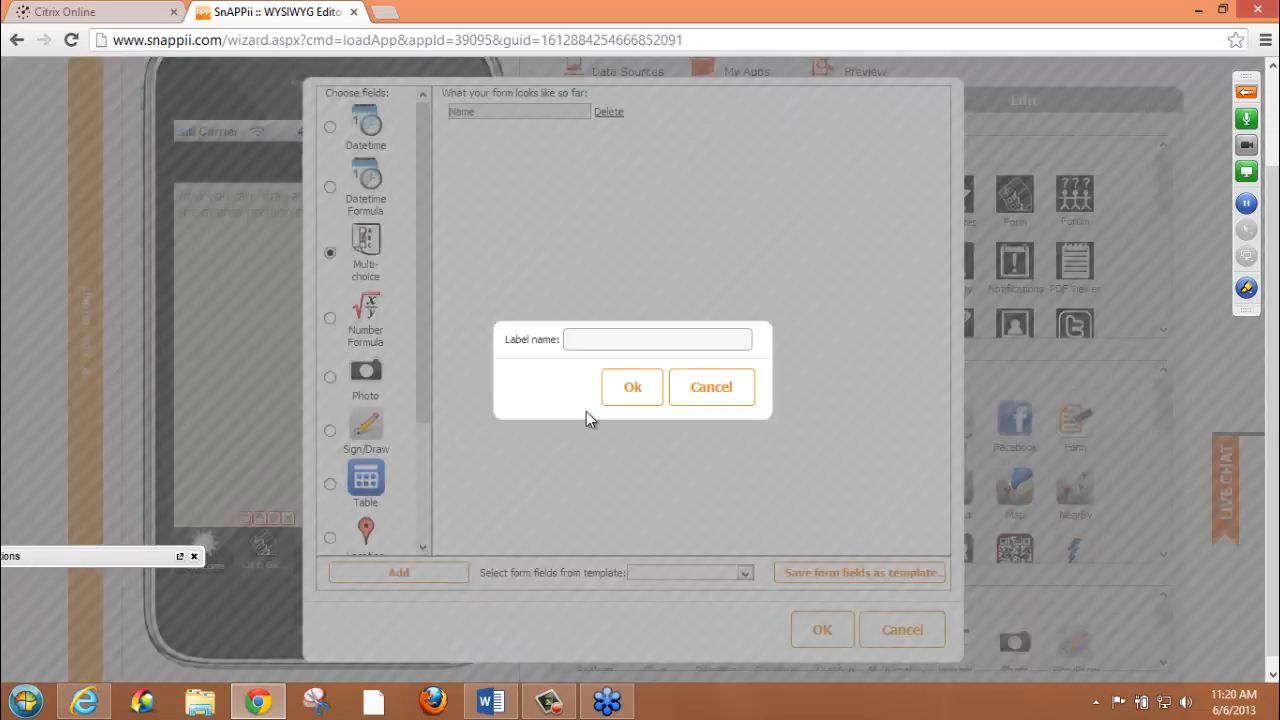
left_click(639, 338)
type("date")
key("BackSpace")
key("BackSpace")
key("BackSpace")
key("BackSpace")
type("Date")
left_click(634, 398)
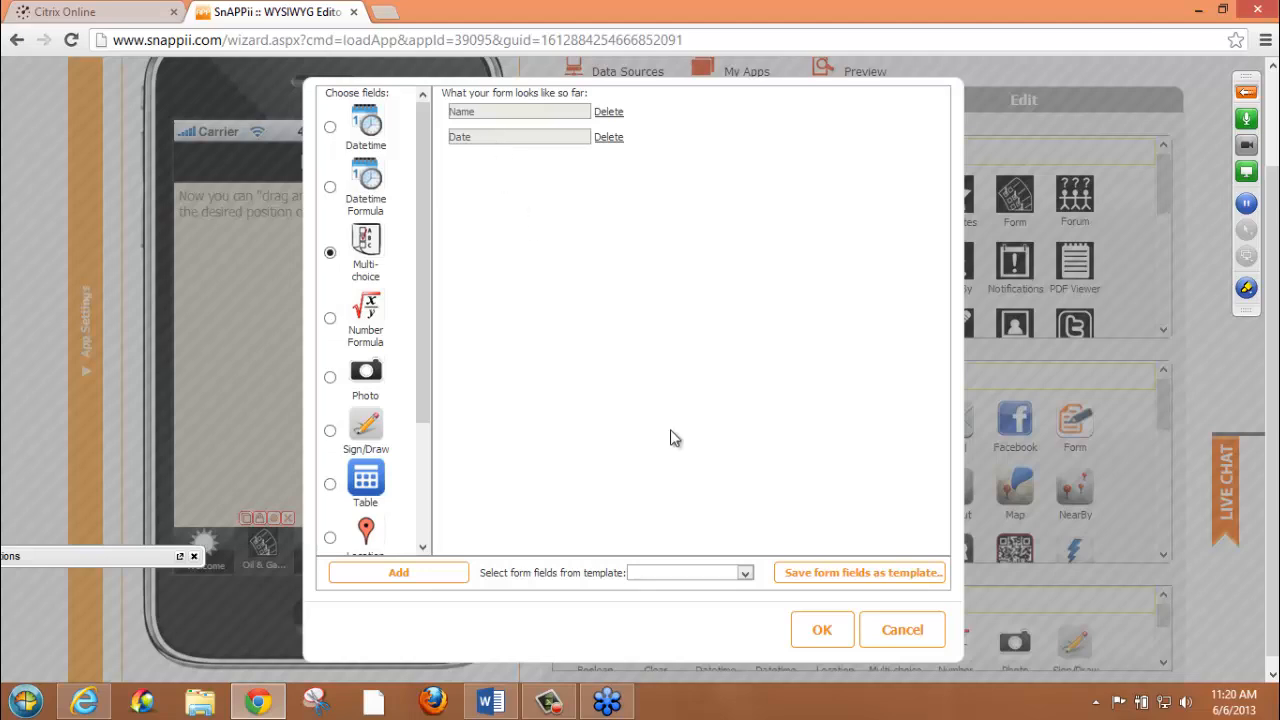
left_click(822, 629)
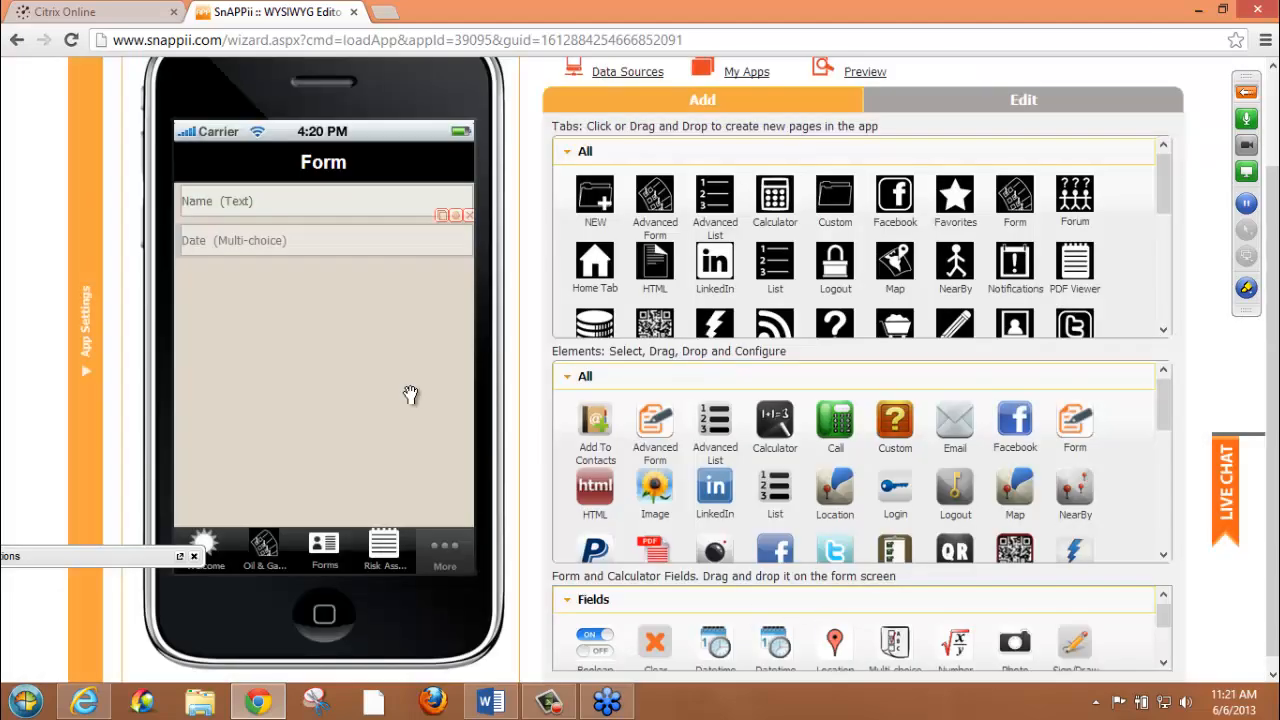
Move the Date and Name fields lower on the form and add a Text element in the space above the Name field
left_click_drag(282, 250, 280, 348)
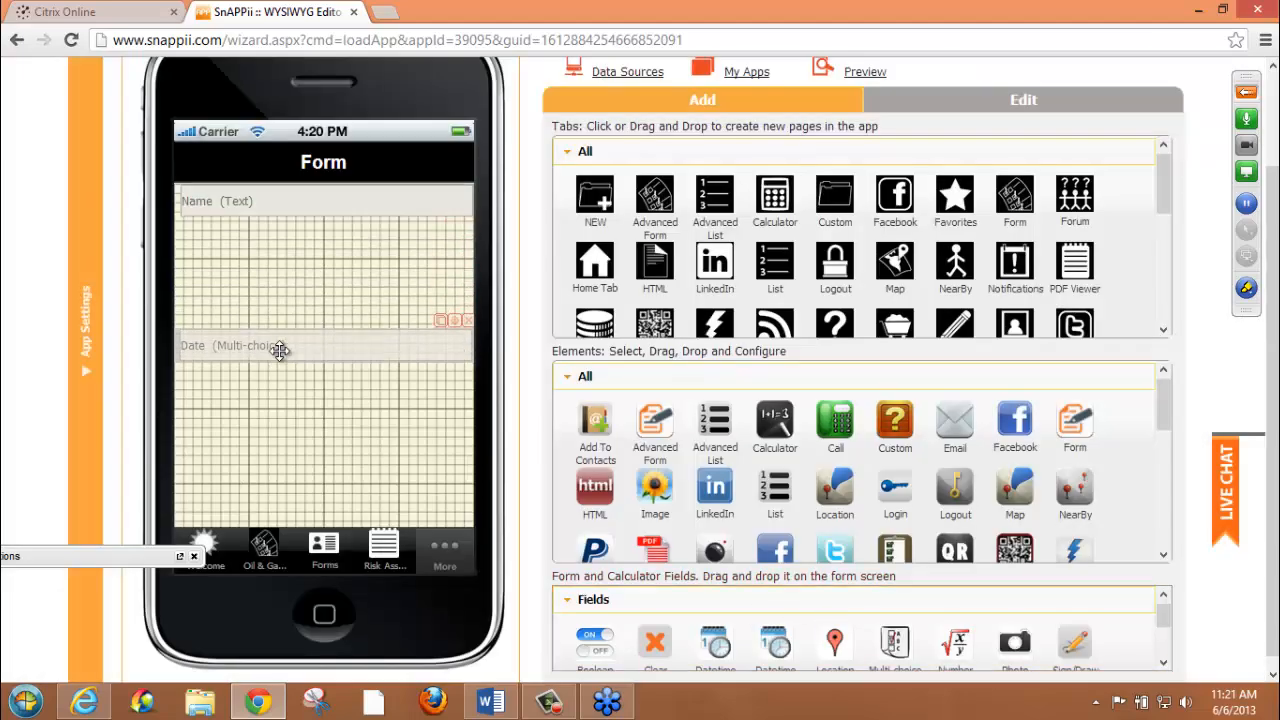
left_click_drag(272, 205, 271, 250)
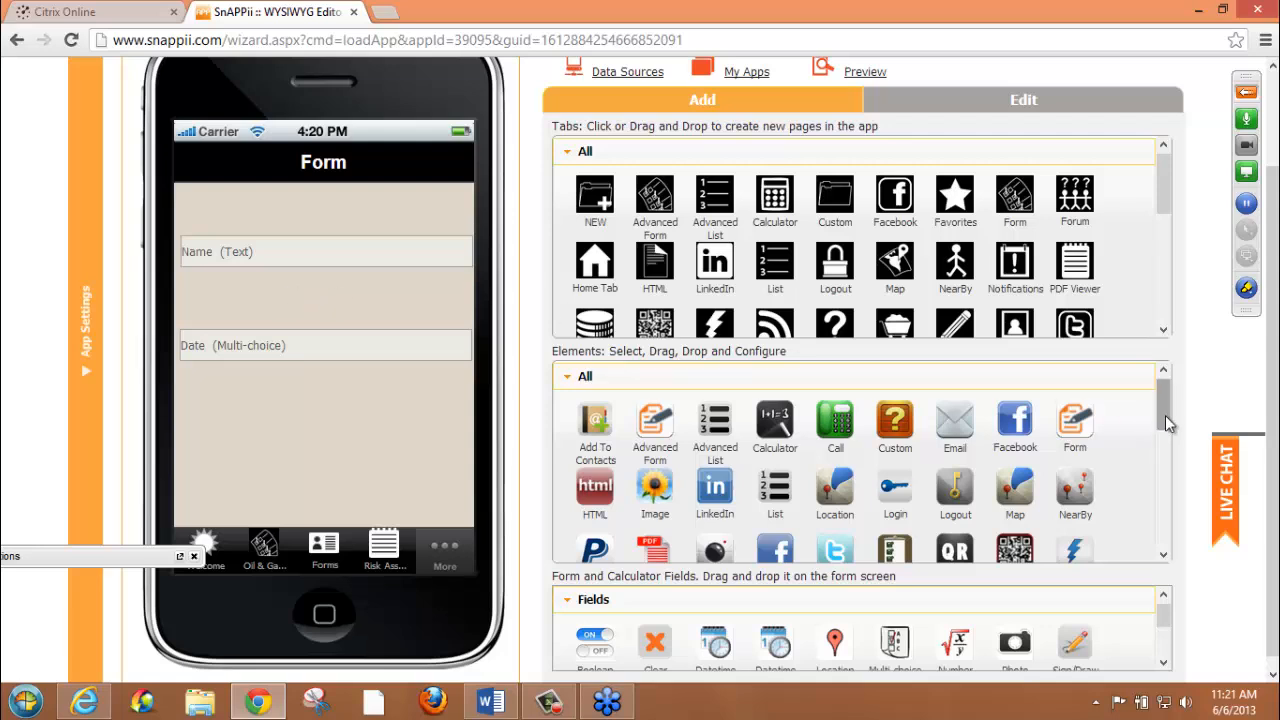
left_click_drag(1165, 415, 1162, 461)
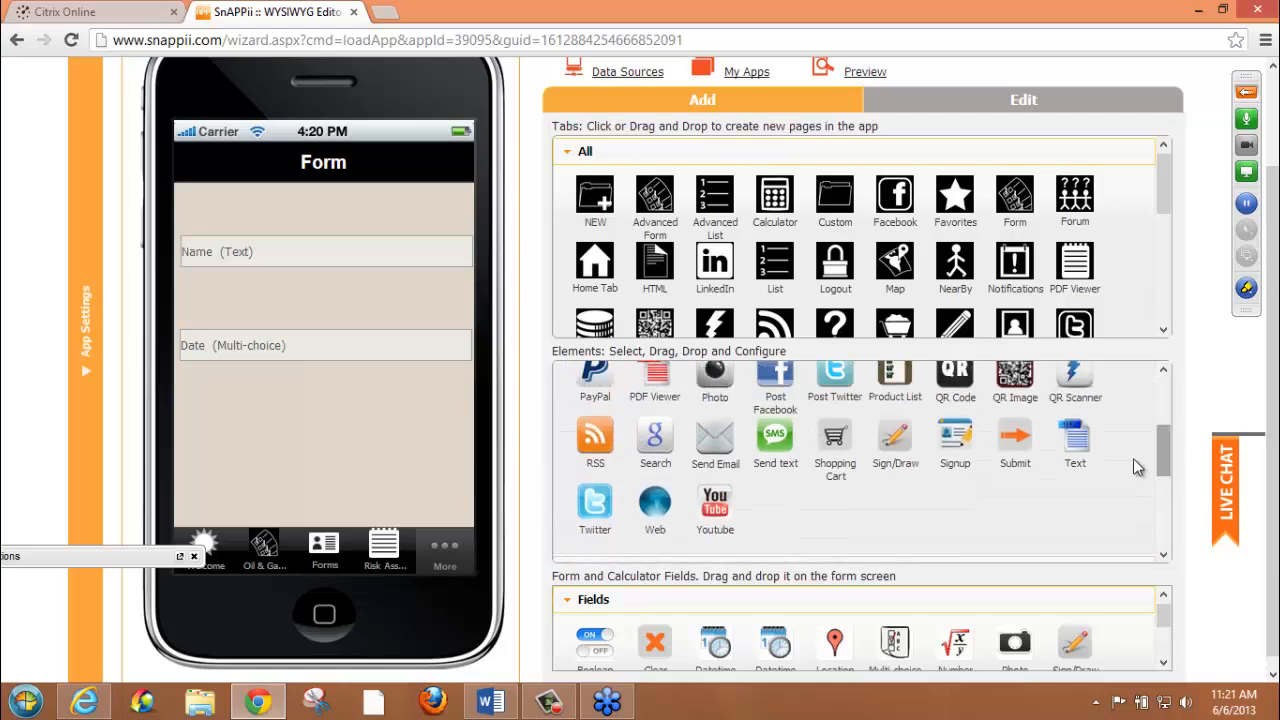
left_click_drag(1075, 450, 188, 211)
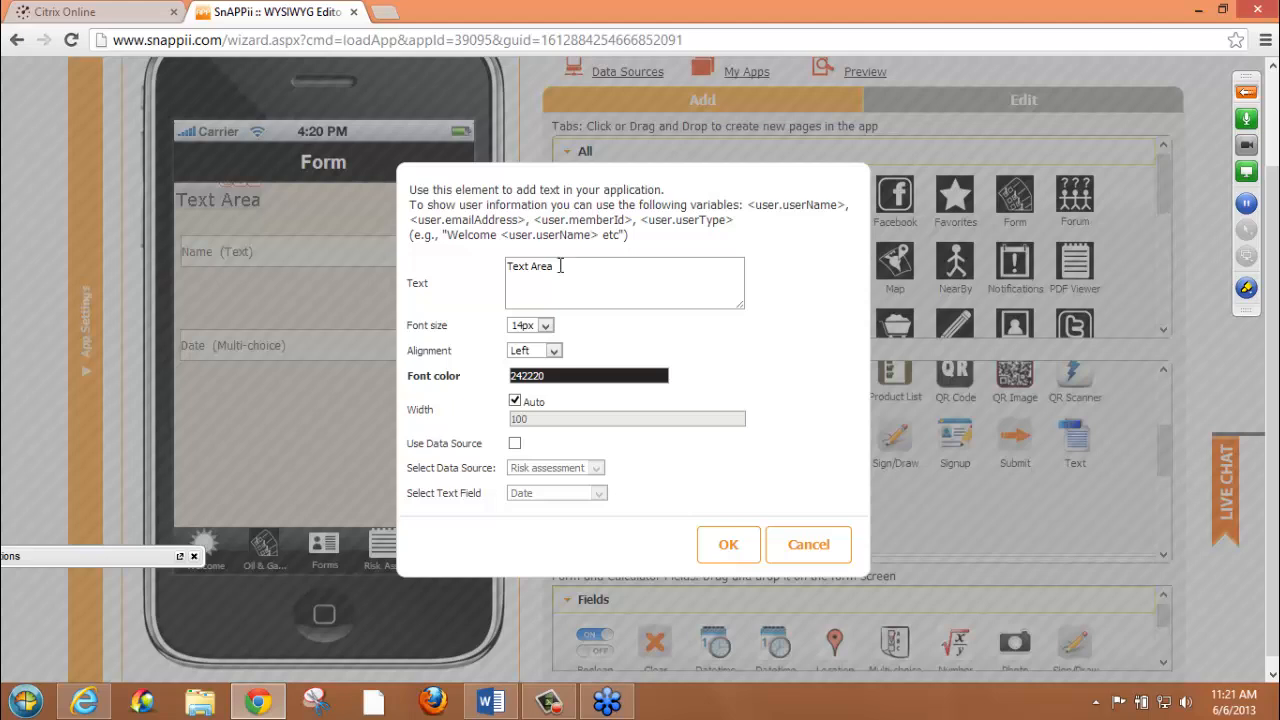
Set the new text element's wording to Name and position it just above the Name field
left_click_drag(560, 266, 371, 270)
type("name")
key("BackSpace")
key("BackSpace")
key("BackSpace")
key("BackSpace")
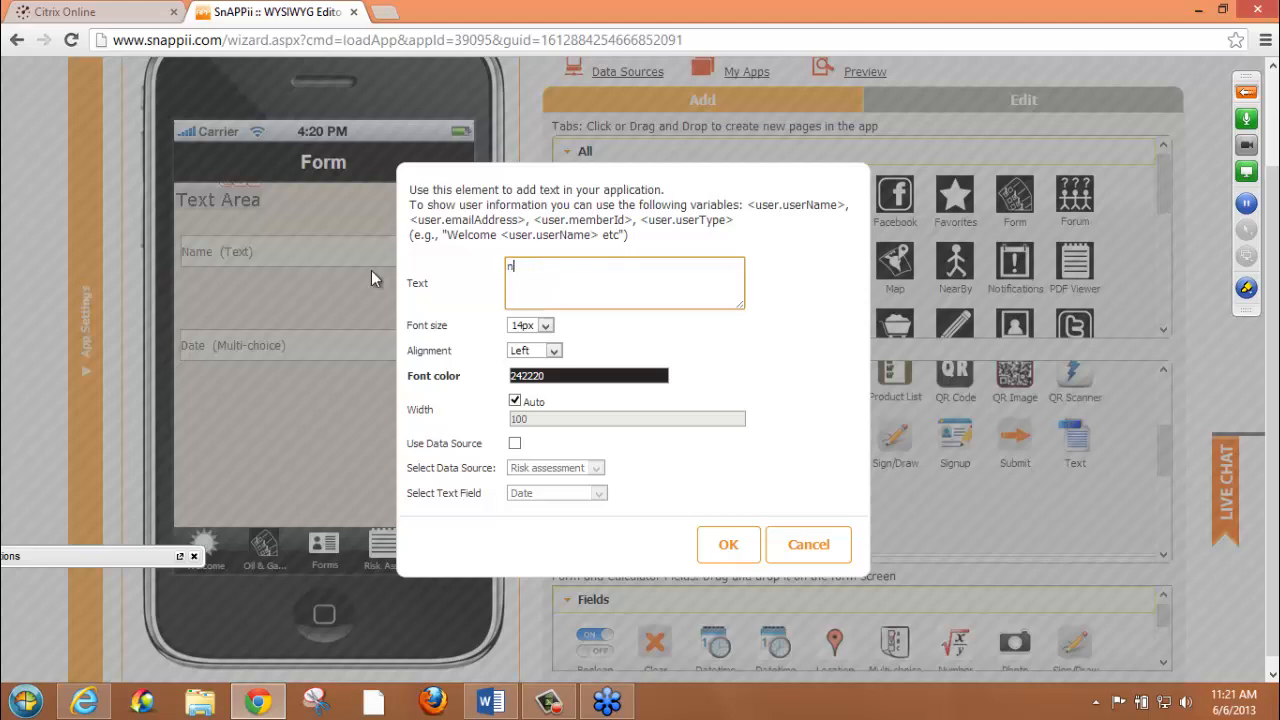
type("Name")
left_click(728, 544)
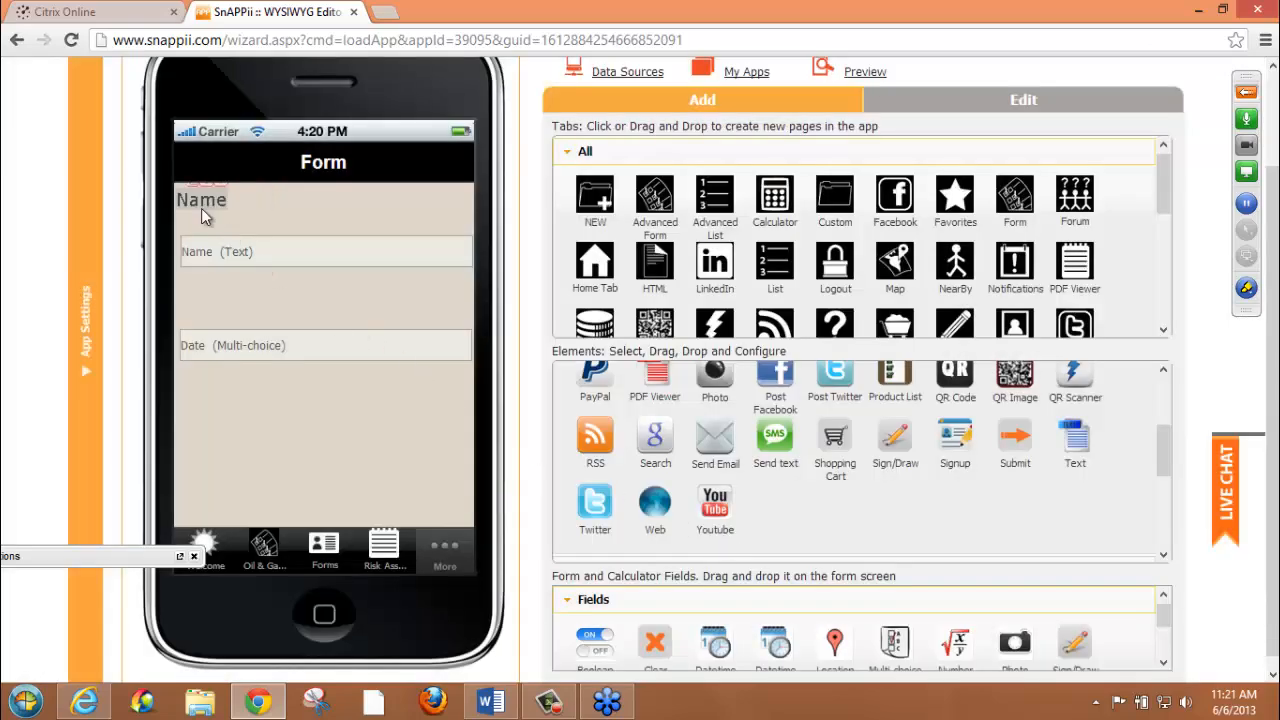
left_click_drag(201, 208, 194, 224)
Open the Oil & Gas form and nudge the Invoice Number label slightly down toward its field
left_click(265, 555)
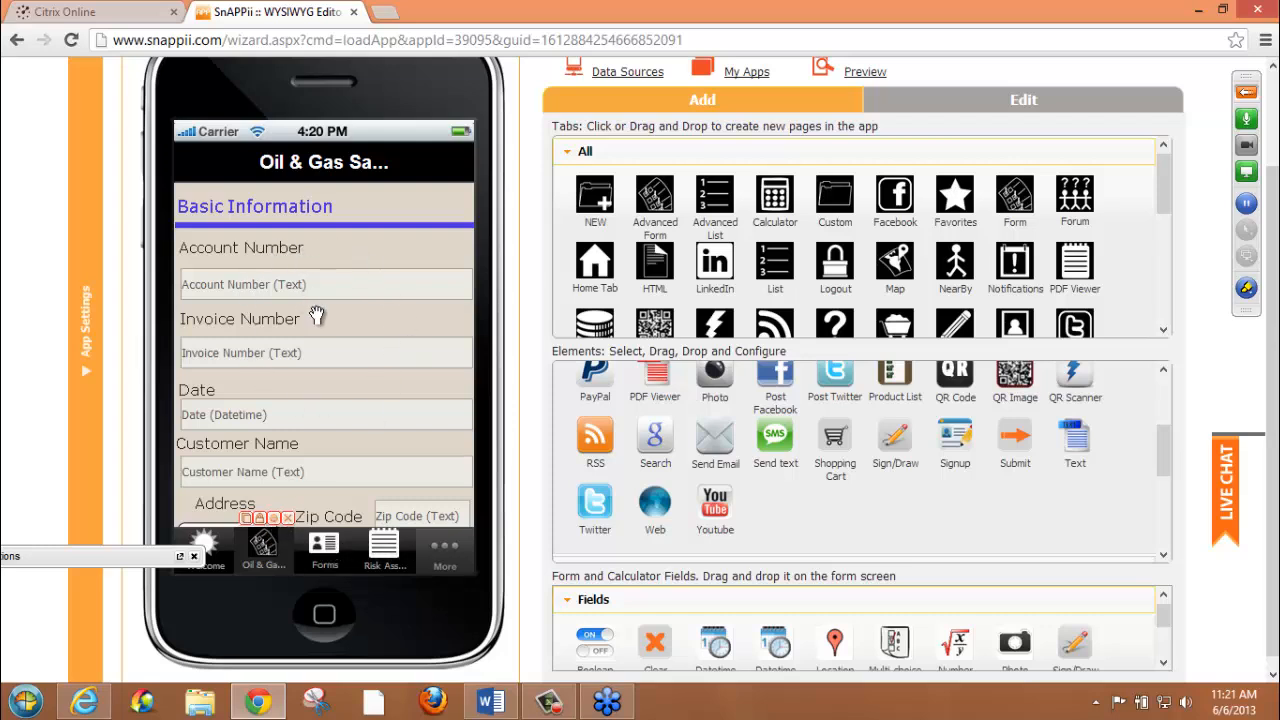
mouse_move(320, 313)
left_mouse_down()
mouse_move(320, 287)
mouse_move(322, 315)
left_mouse_up()
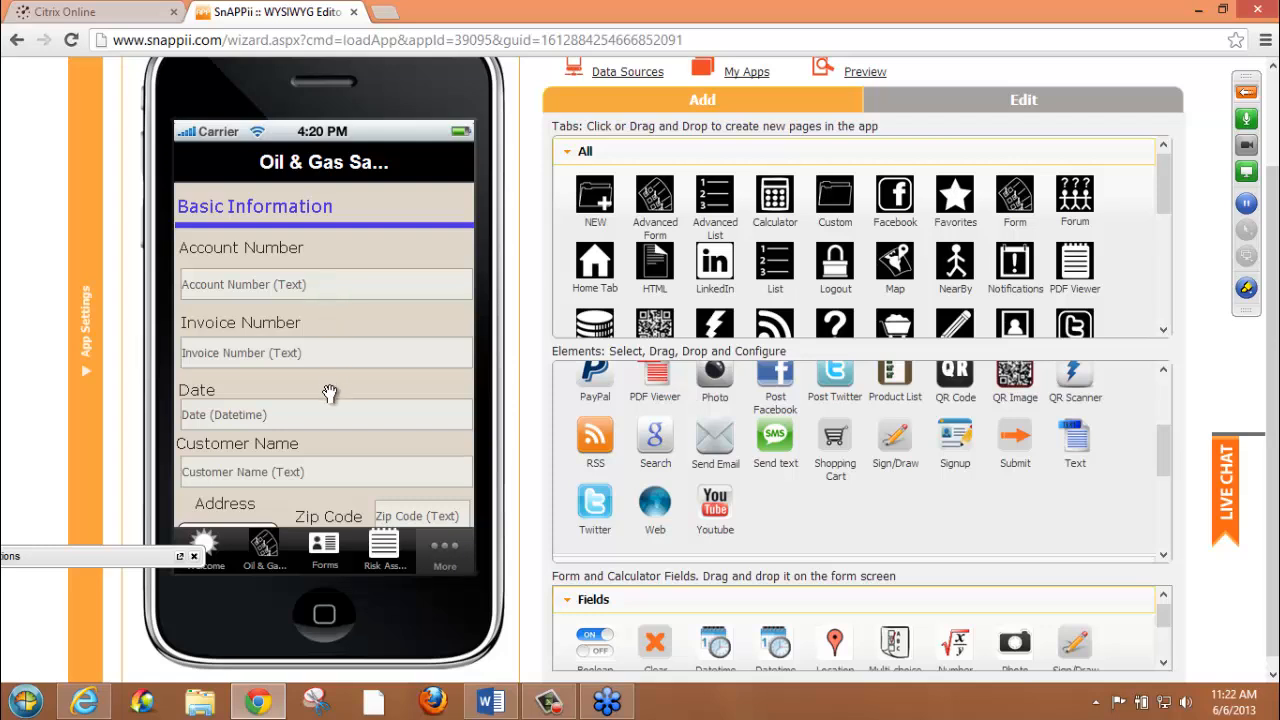
Review the settings of the Select Location field under Address, including its order value, and close them without changes
left_click_drag(330, 392, 330, 347)
scroll(330, 348, "down", 1)
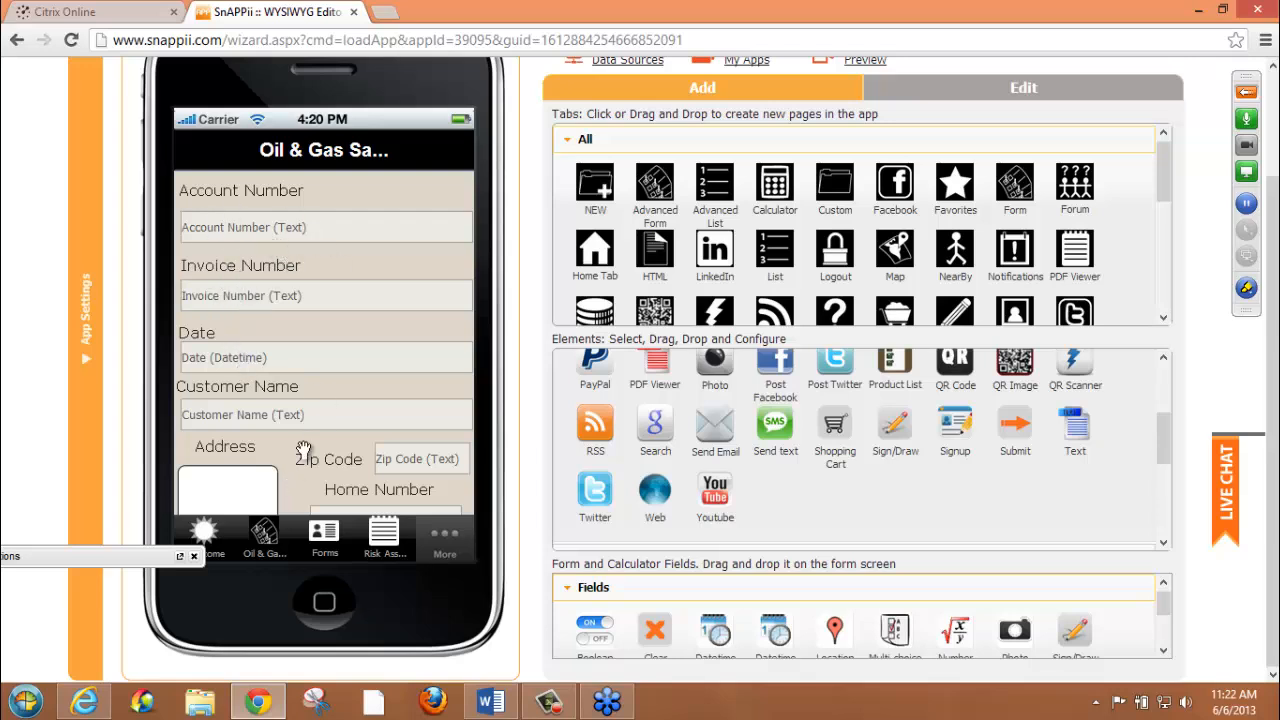
left_click_drag(300, 505, 301, 351)
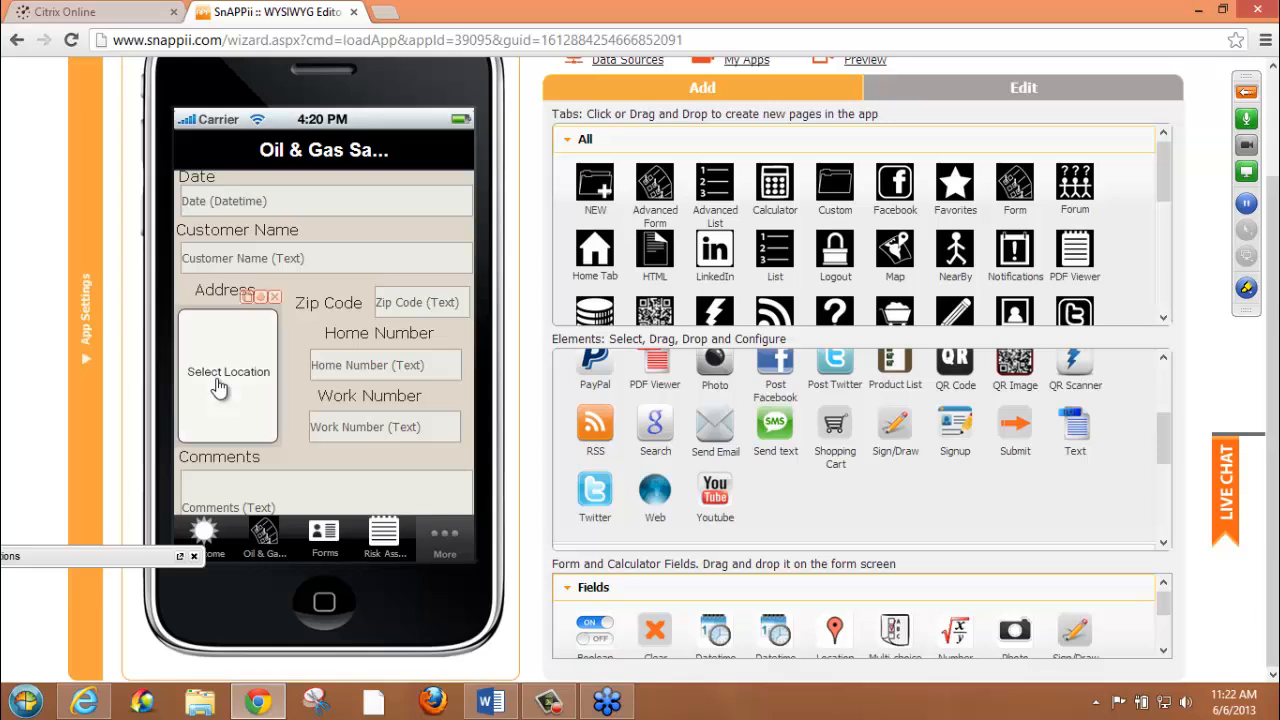
left_click(260, 299)
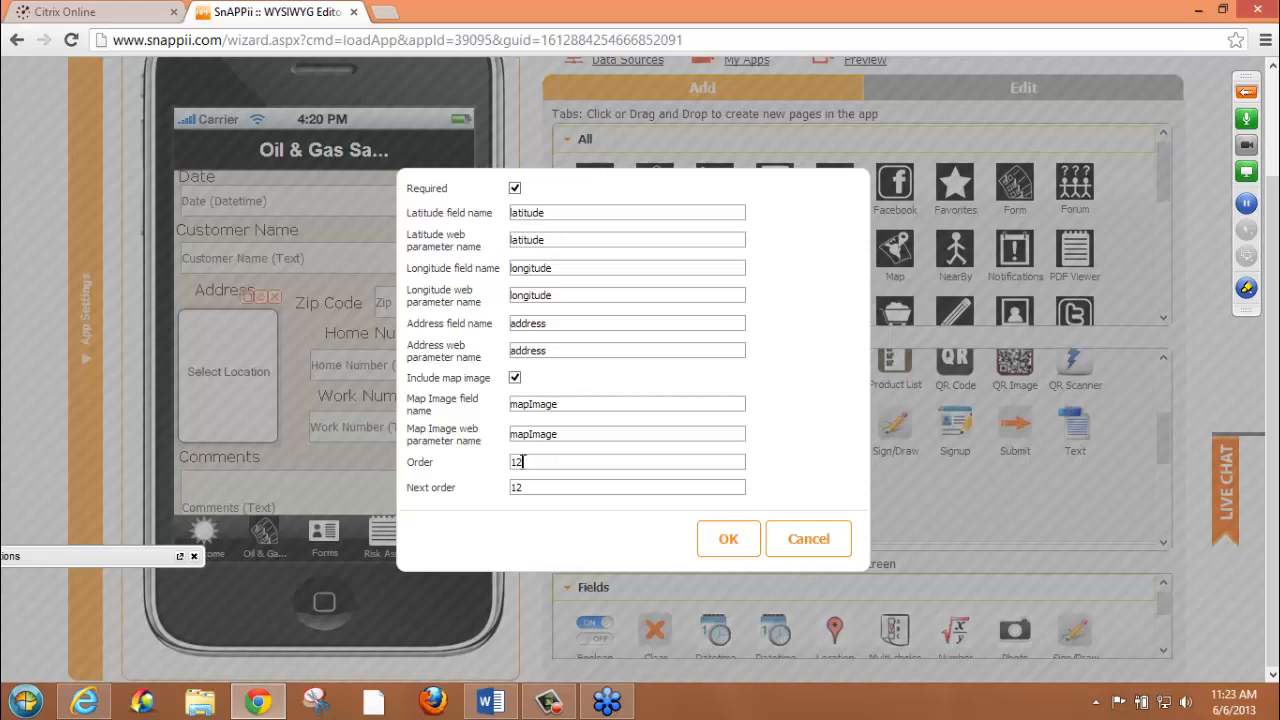
left_click_drag(528, 462, 488, 470)
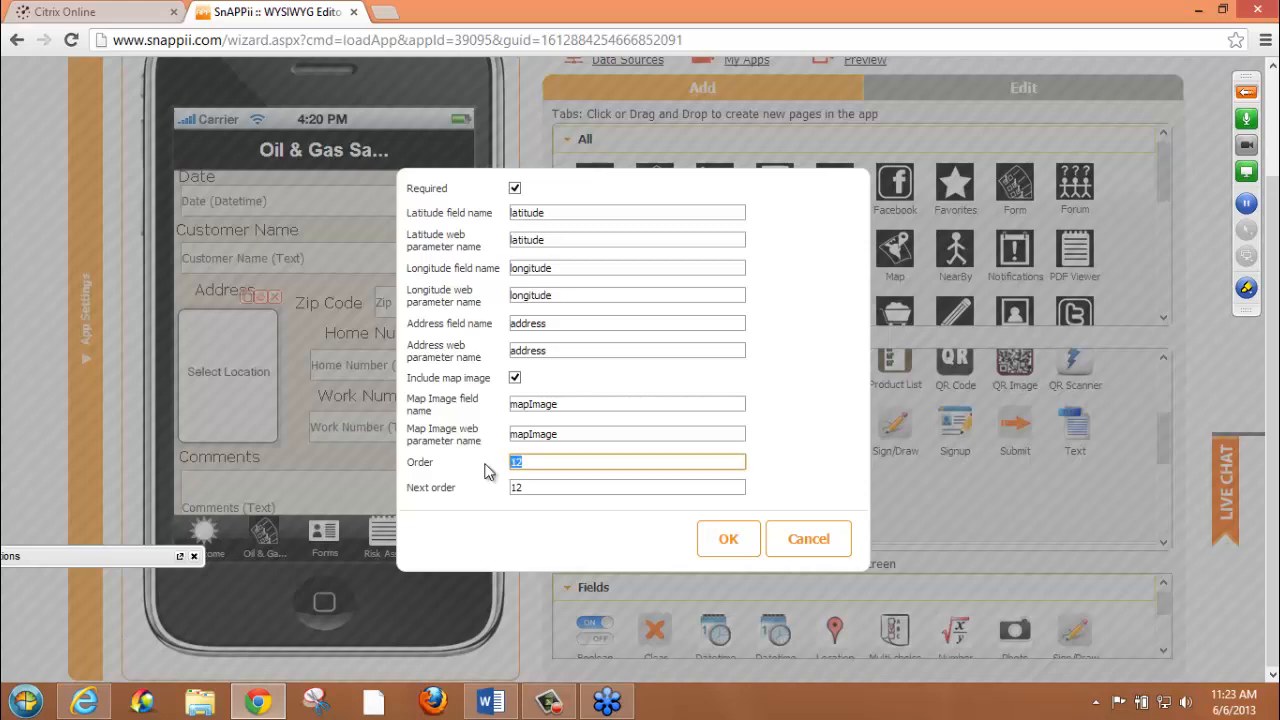
left_click(580, 463)
left_click(725, 546)
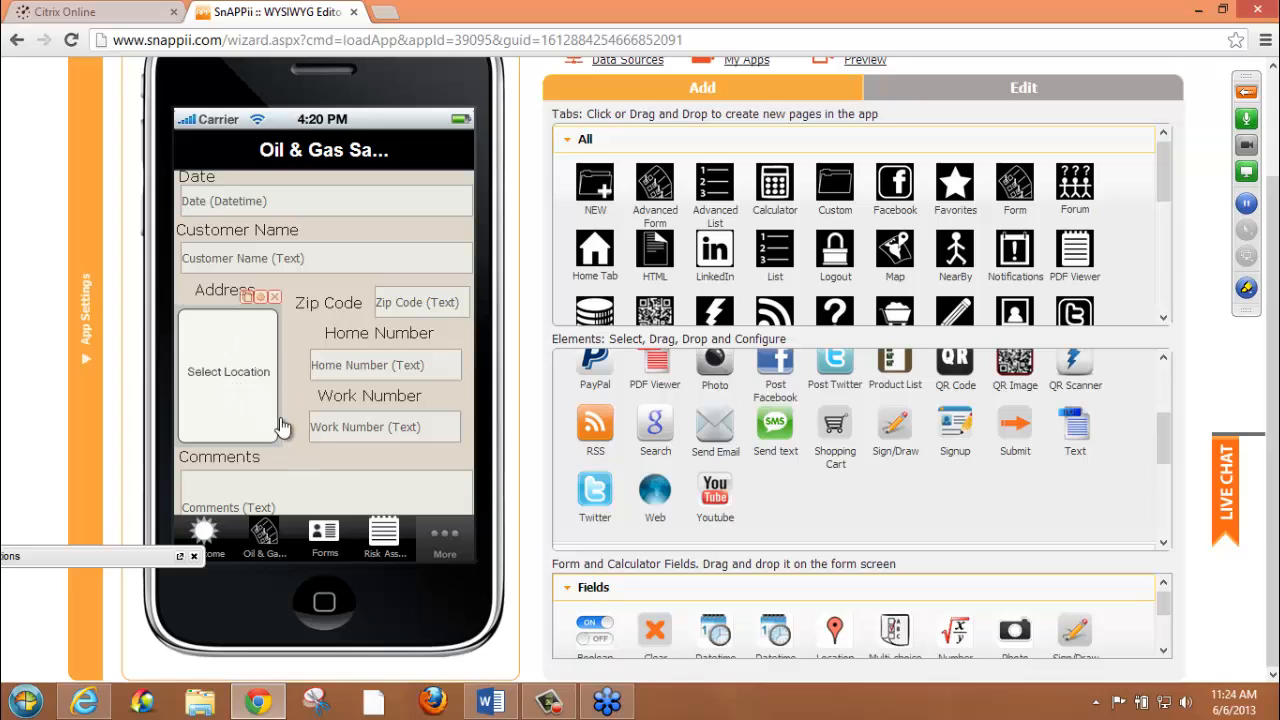
Examine the Oil & Gas form's sections from Comments and Job Overview through Tank(s), Appliance(s) and Job Information
left_click_drag(297, 456, 294, 173)
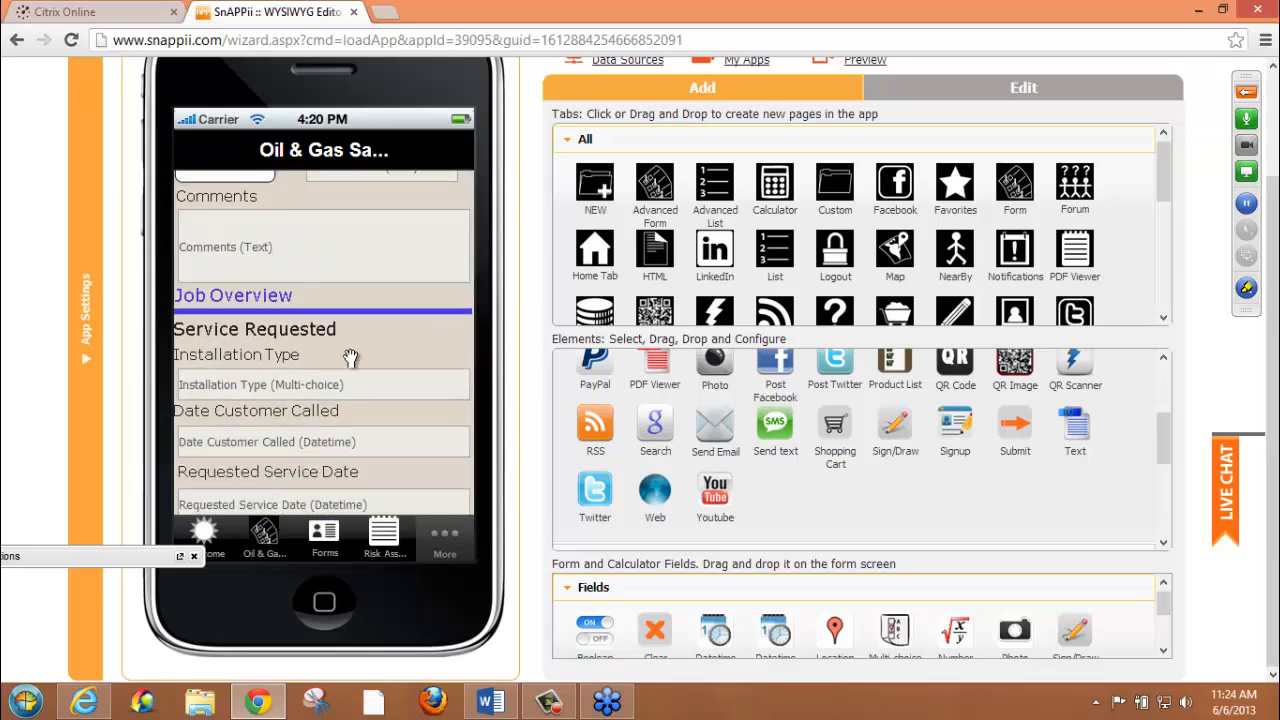
left_click_drag(357, 348, 362, 463)
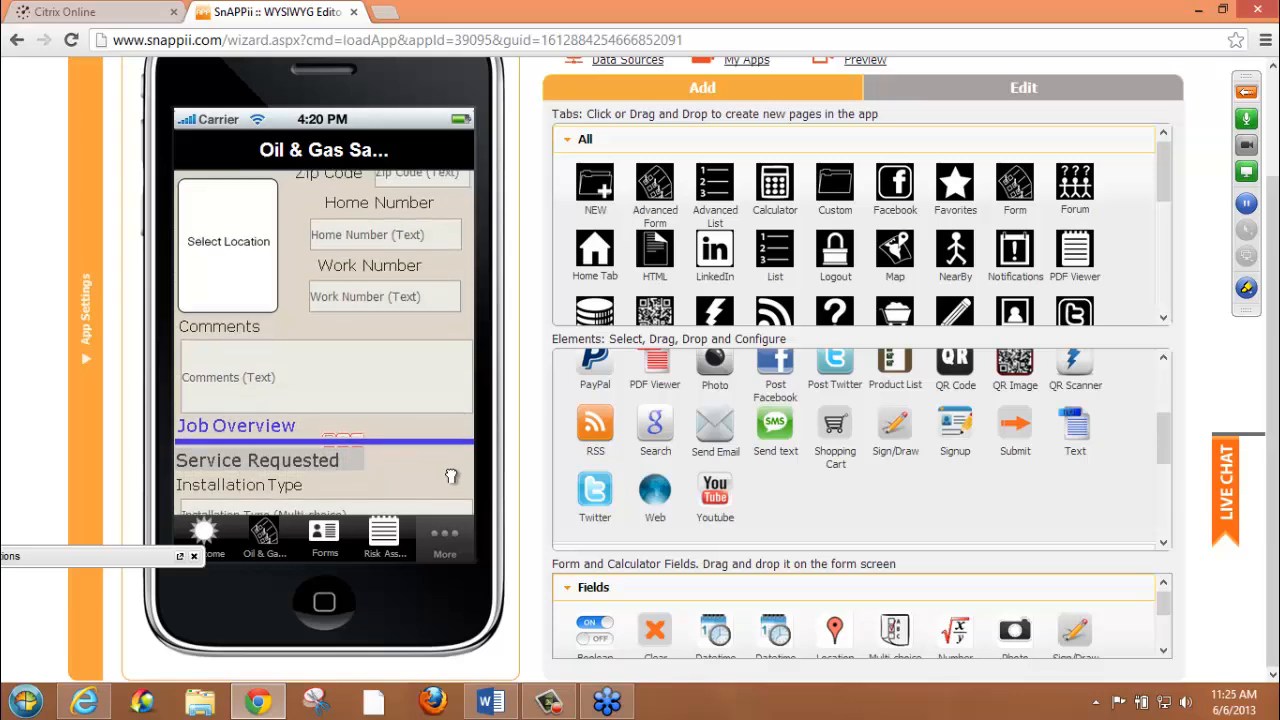
left_click_drag(451, 476, 449, 250)
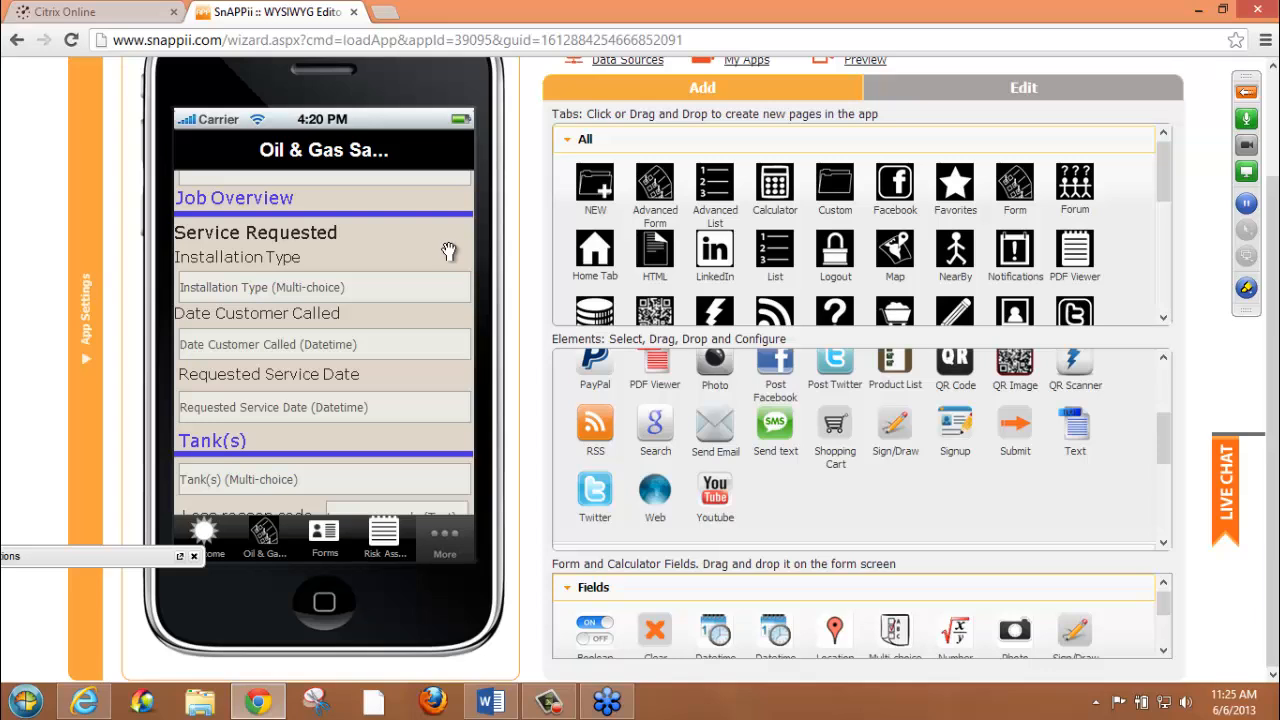
left_click_drag(401, 441, 445, 135)
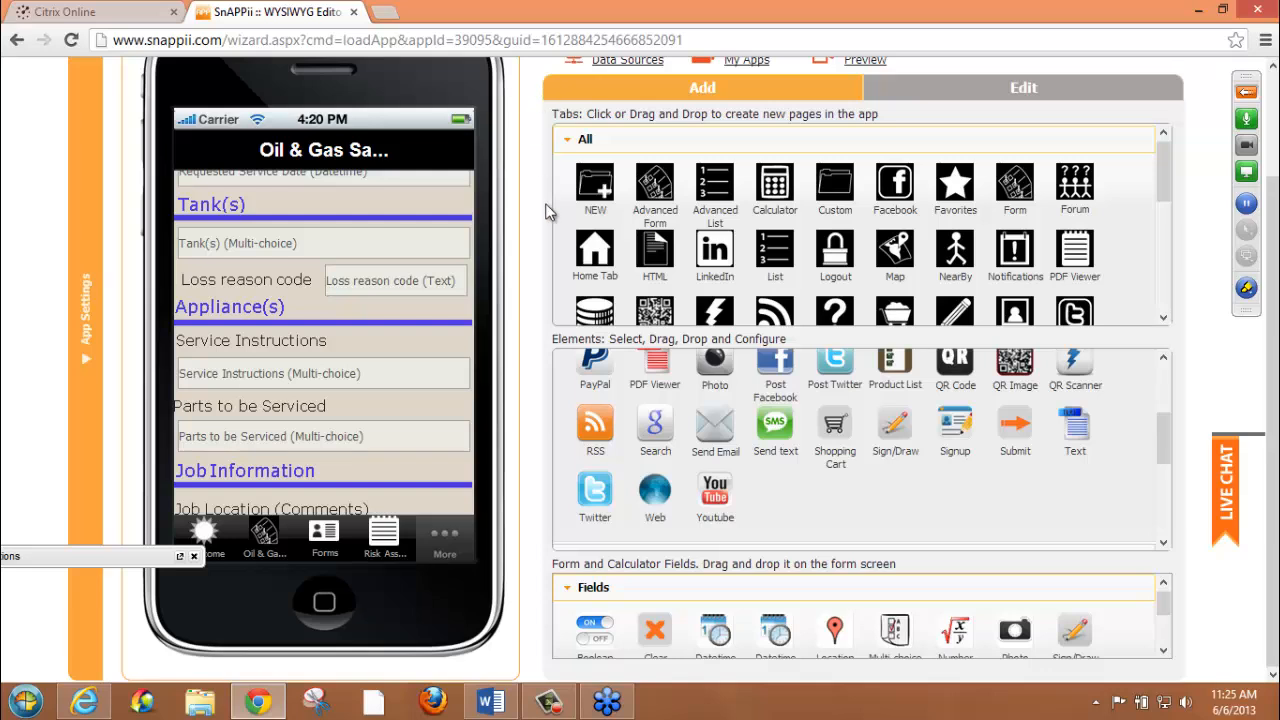
left_click_drag(502, 501, 427, 177)
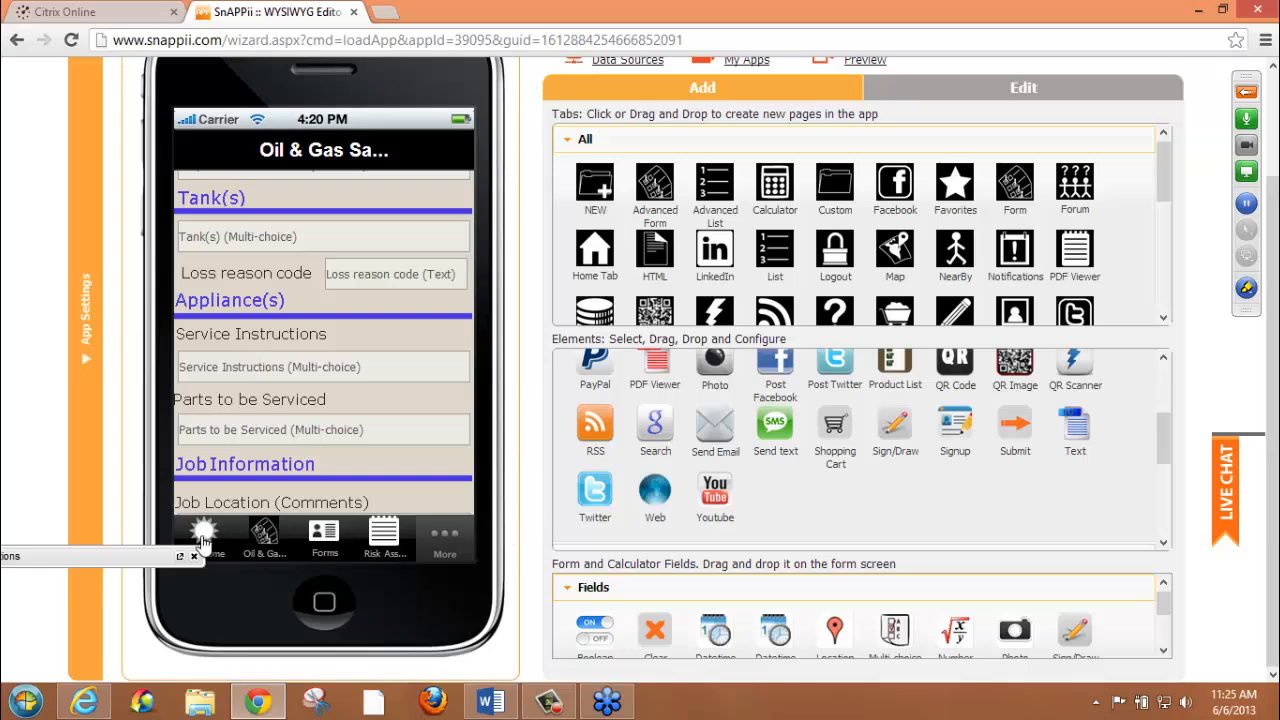
left_click_drag(416, 503, 428, 173)
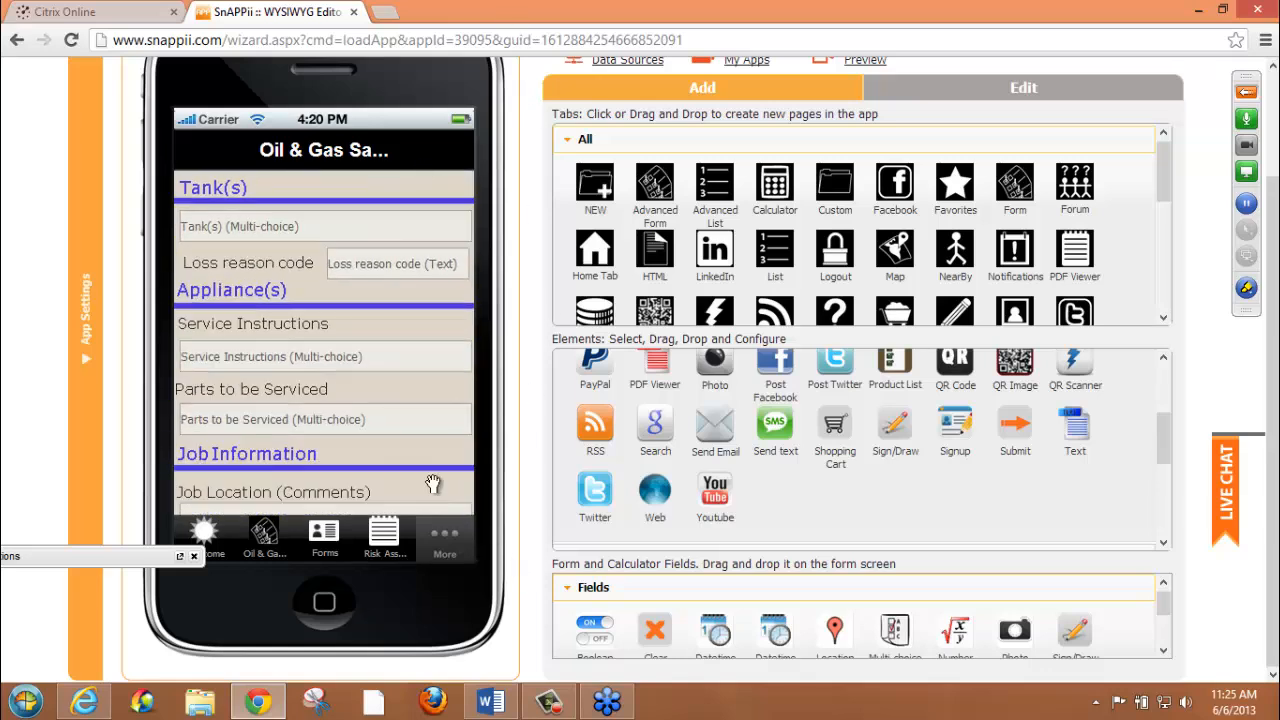
left_click_drag(433, 484, 433, 480)
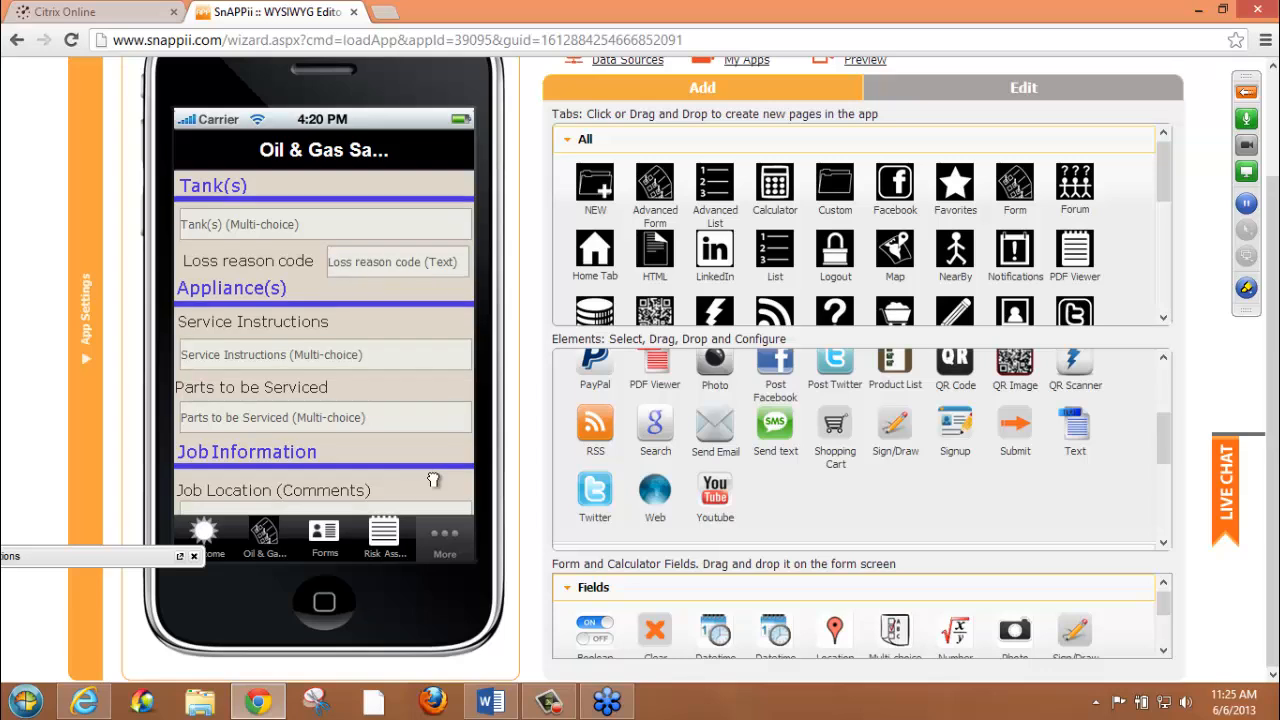
left_click_drag(433, 484, 437, 318)
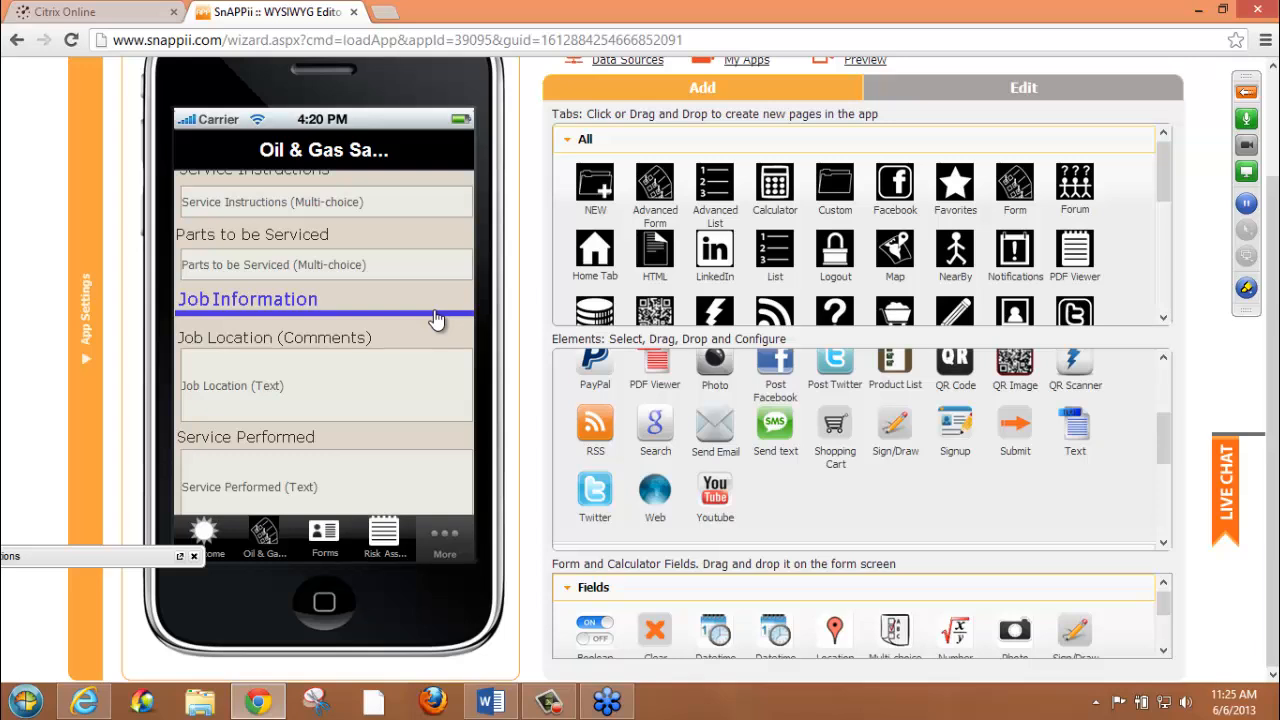
scroll(435, 318, "up", 2)
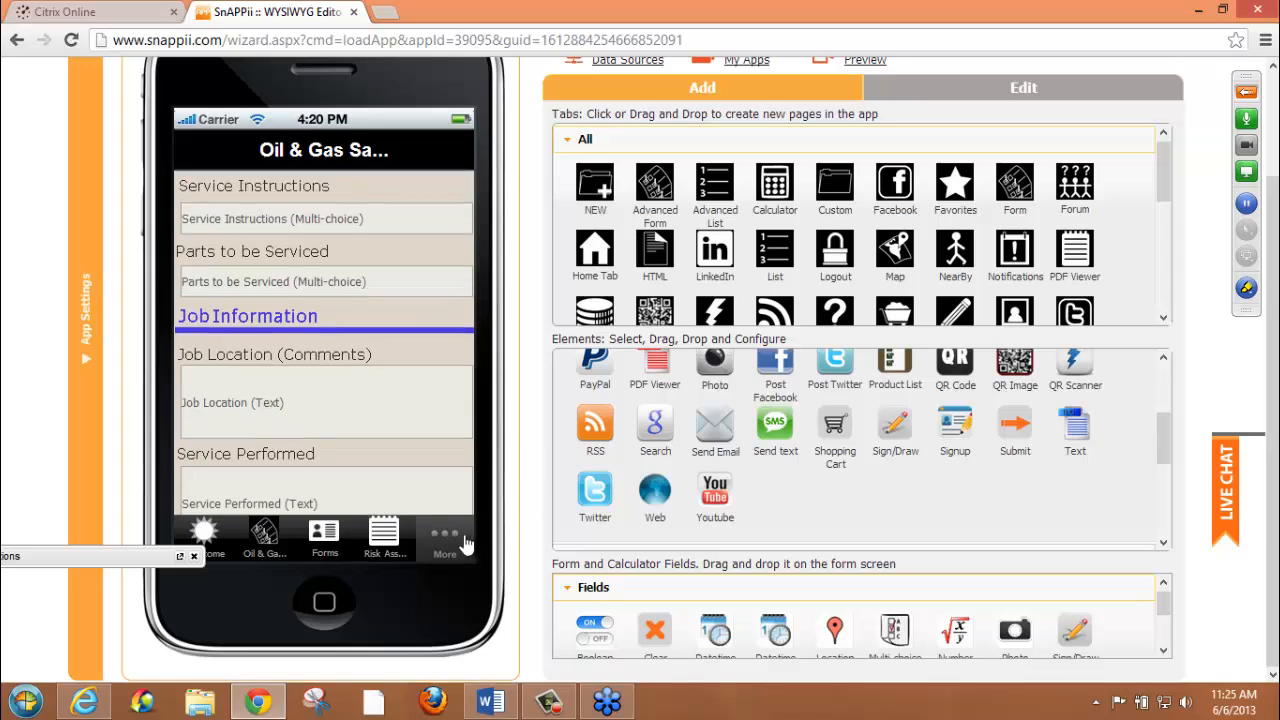
Review the app's editable list of tabs and elements, from the Oil & Gas fields to the Forms tab
left_click(1022, 89)
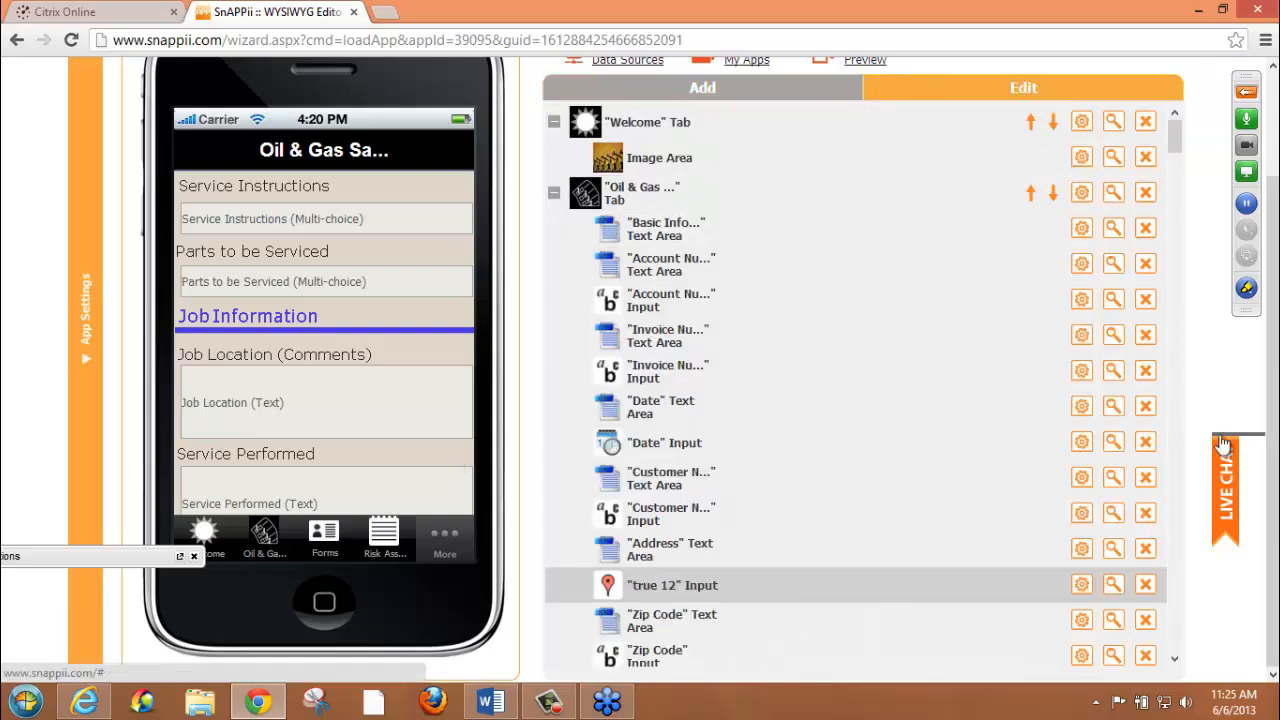
scroll(1178, 463, "down", 20)
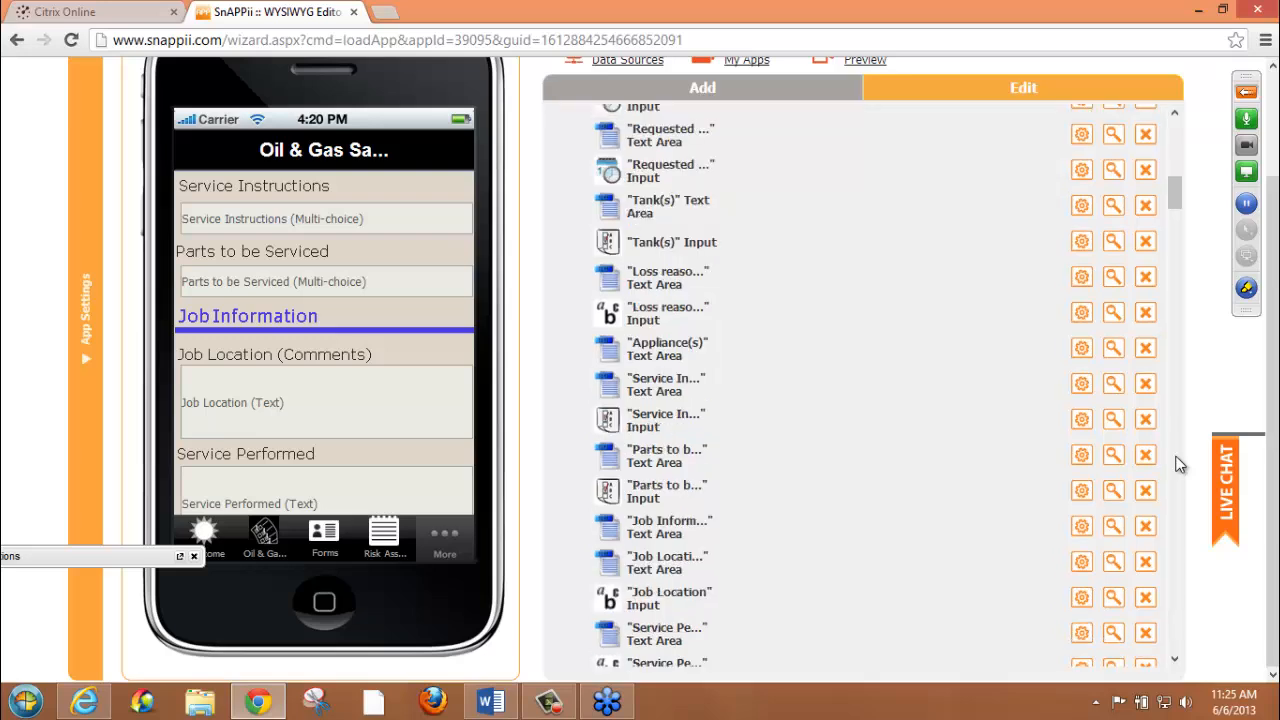
scroll(1178, 463, "down", 15)
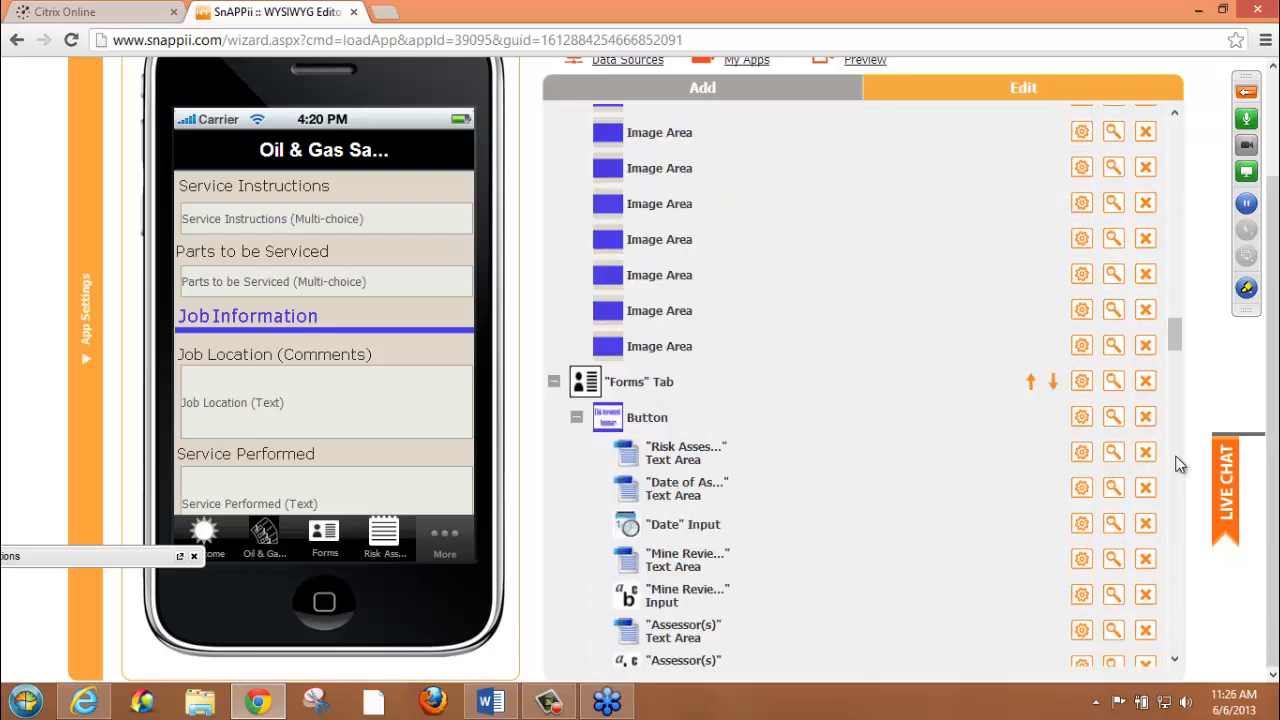
mouse_move(1174, 322)
left_mouse_down()
mouse_move(1175, 294)
mouse_move(1178, 313)
left_mouse_up()
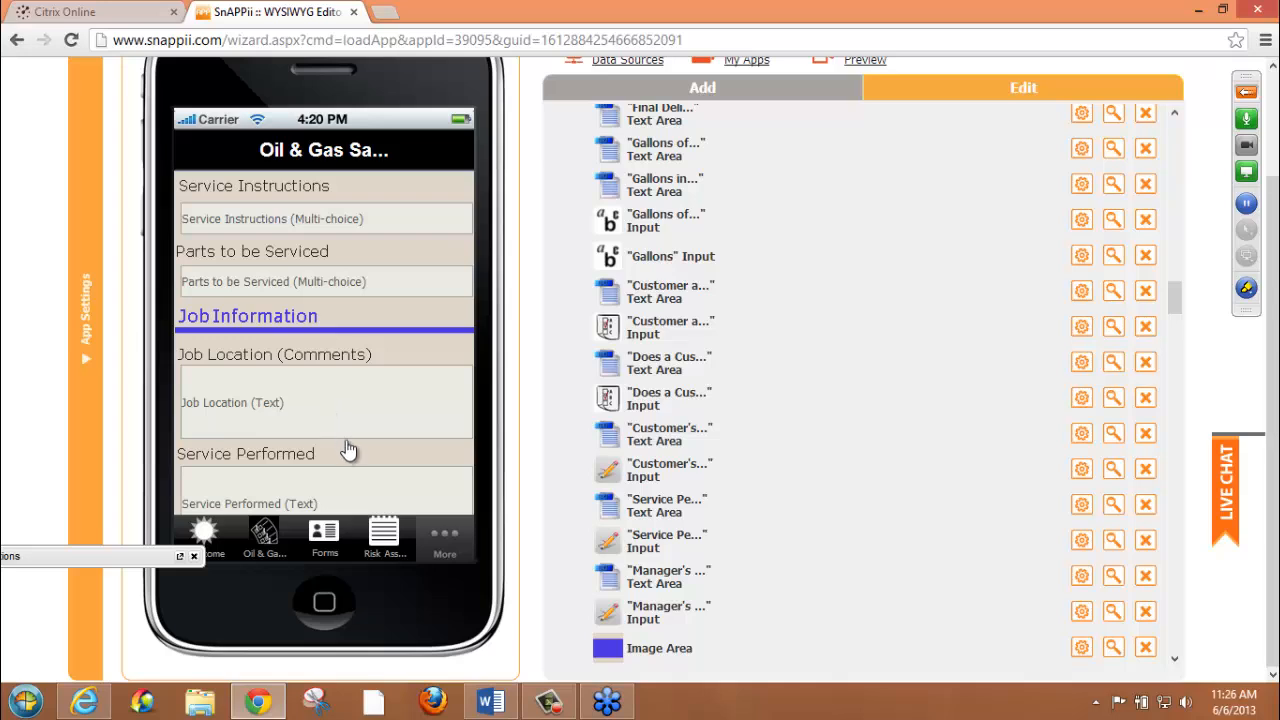
Examine the Job Information section of the Oil & Gas form and return to the tabs and elements available for adding
scroll(352, 419, "down", 1)
scroll(352, 419, "down", 1)
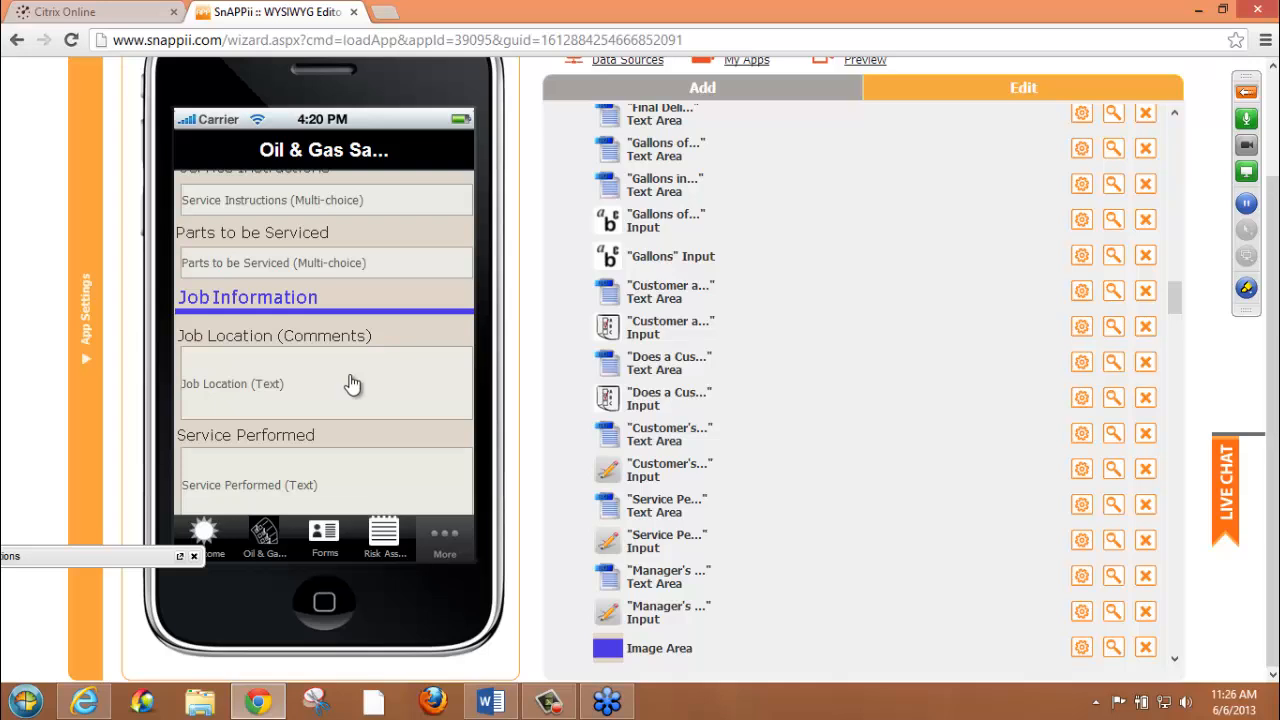
scroll(412, 361, "down", 1)
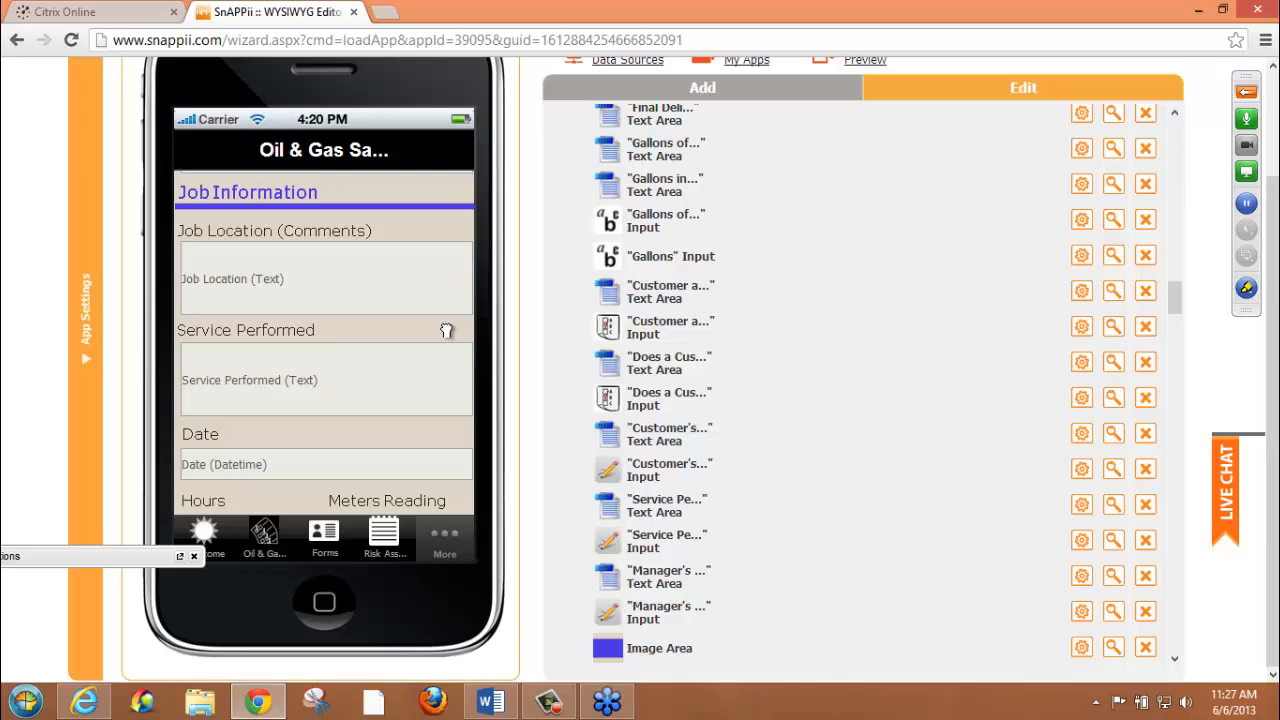
left_click_drag(446, 330, 474, 336)
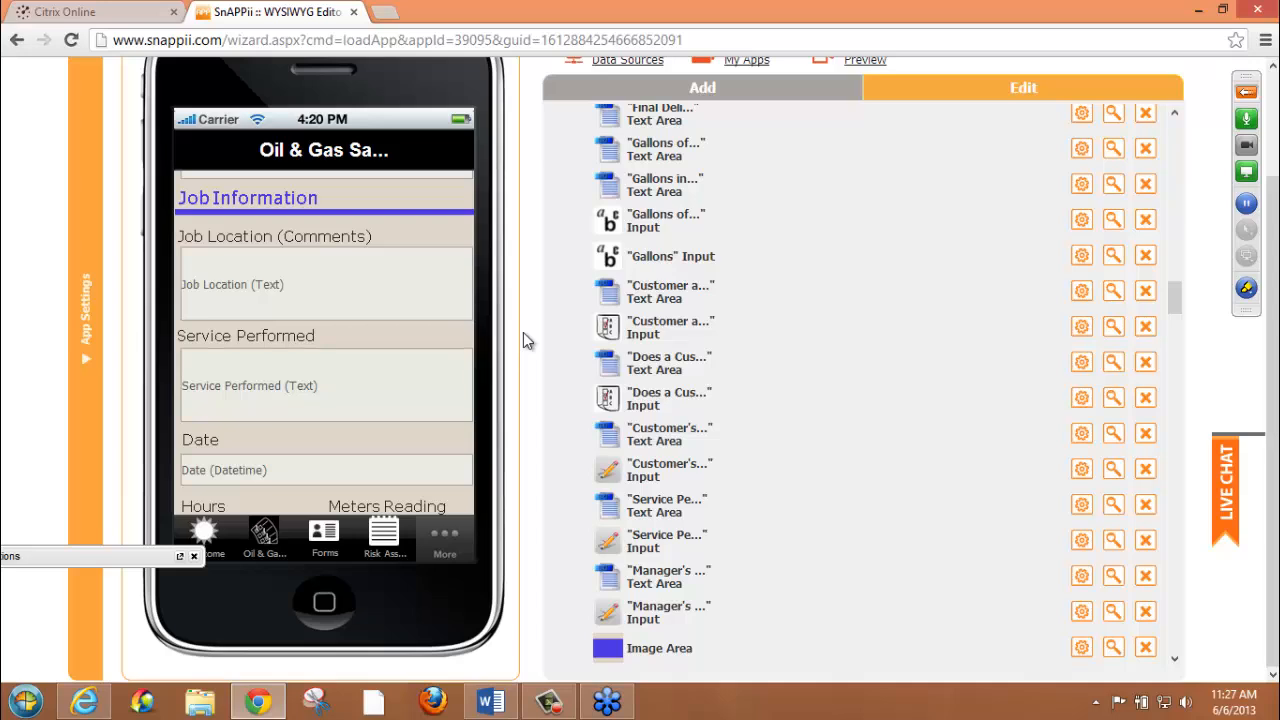
left_click(763, 92)
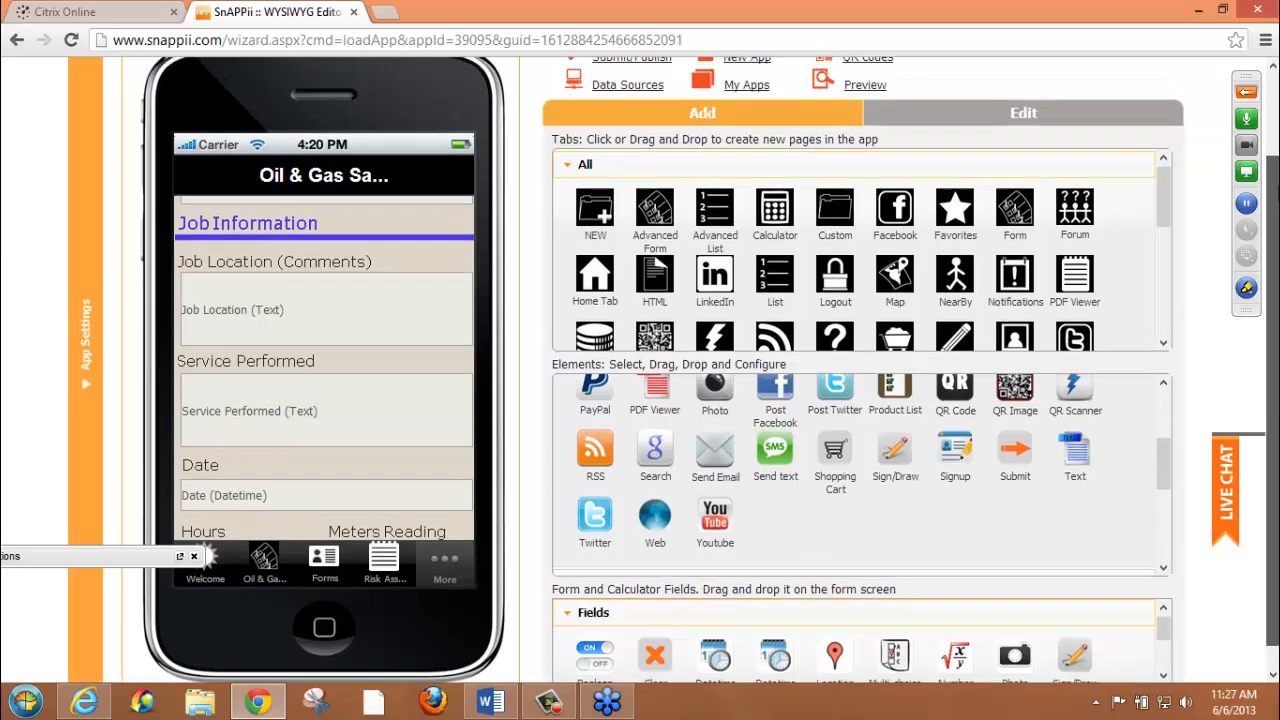
scroll(973, 121, "up", 2)
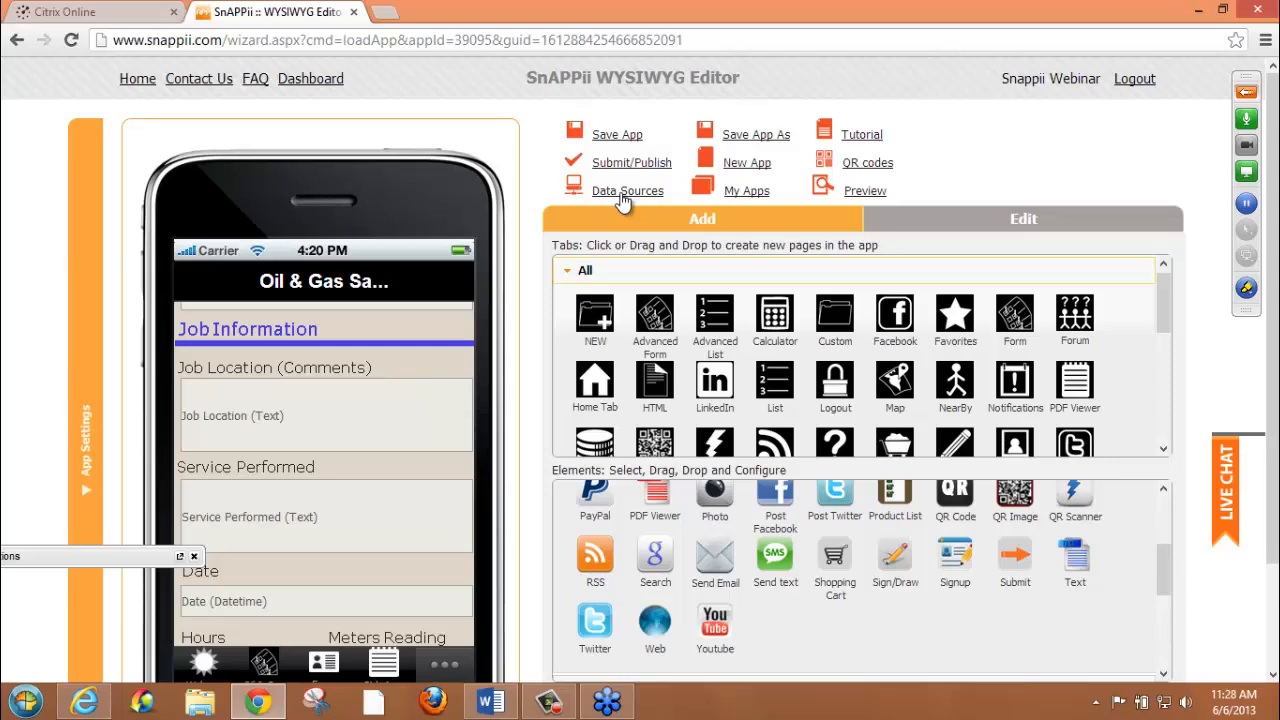
Check the webinar's Questions pane for attendee questions, collapse it again and move it out of the way
left_click_drag(43, 558, 105, 533)
left_click(33, 528)
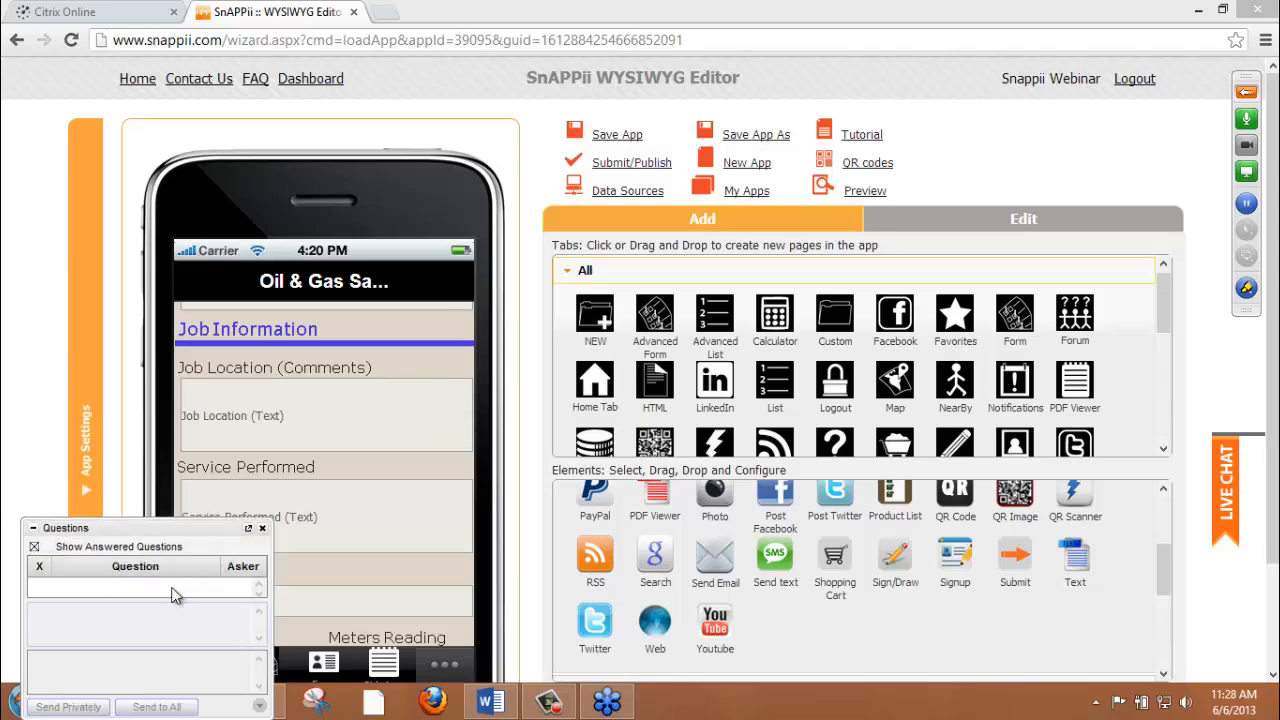
left_click(33, 529)
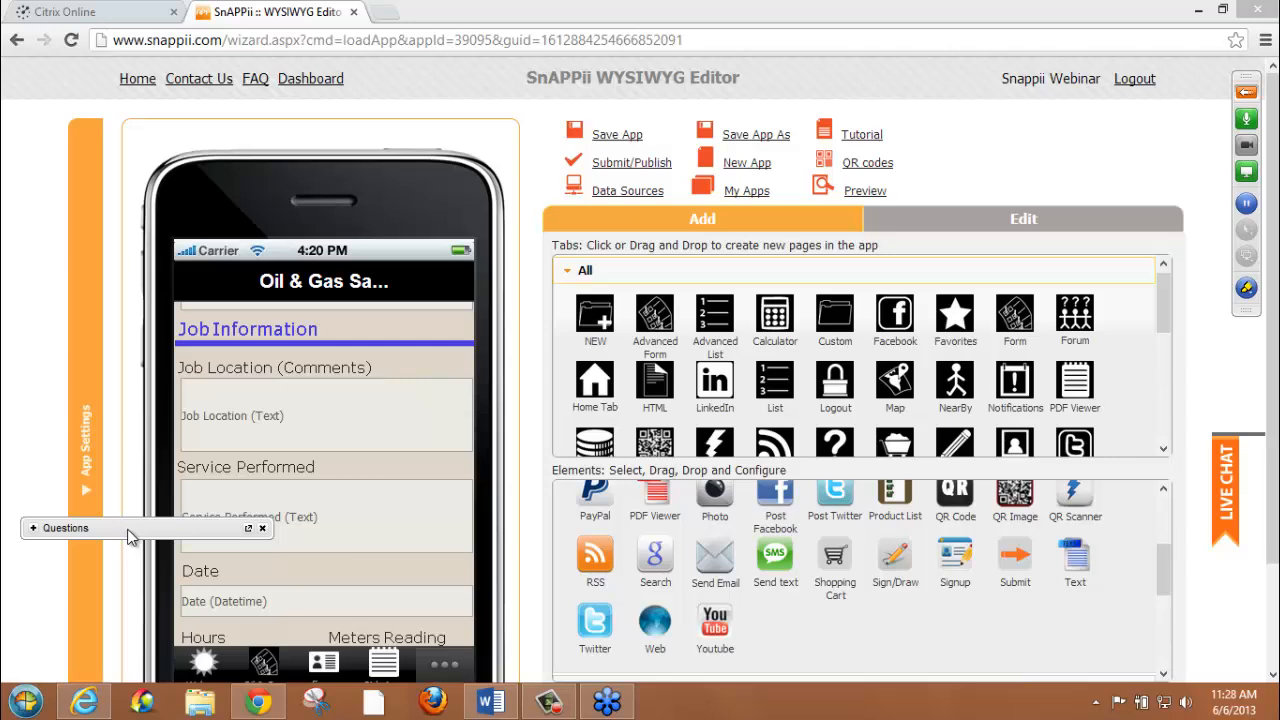
left_click_drag(127, 531, 109, 566)
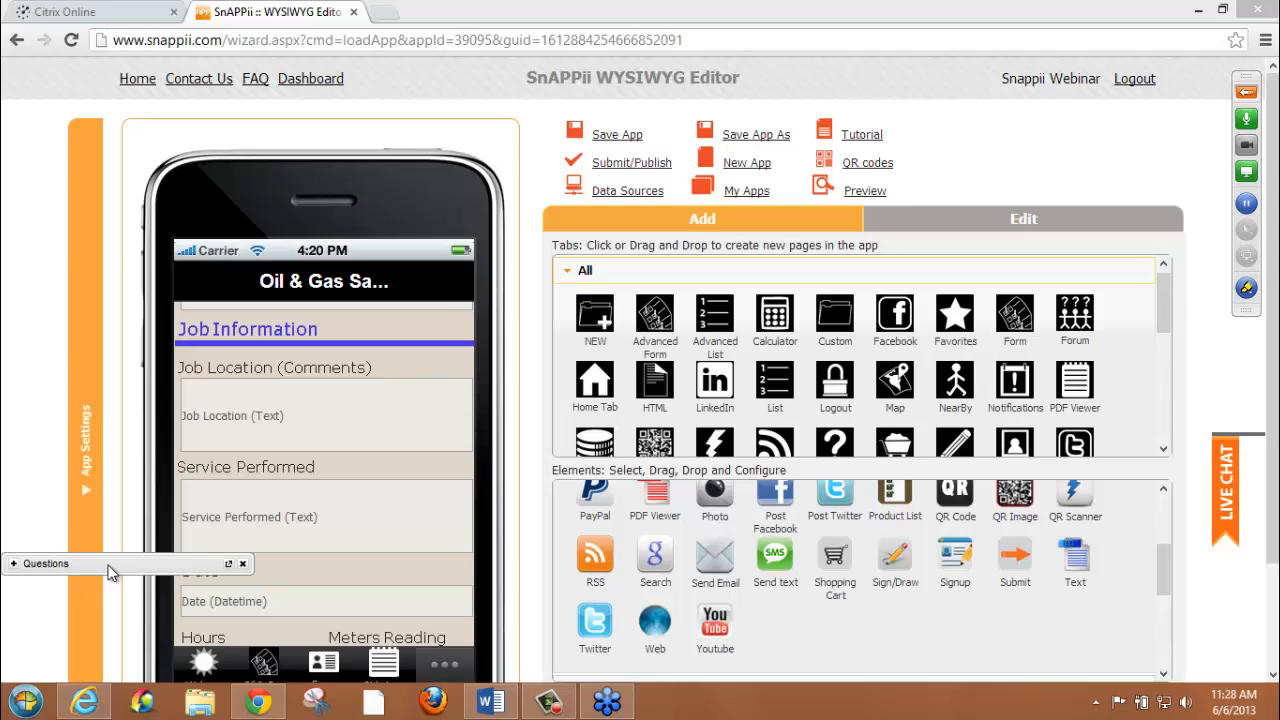
Download the development data of the Risk assessment data source and inspect the downloaded spreadsheet in Excel
left_click_drag(110, 570, 114, 611)
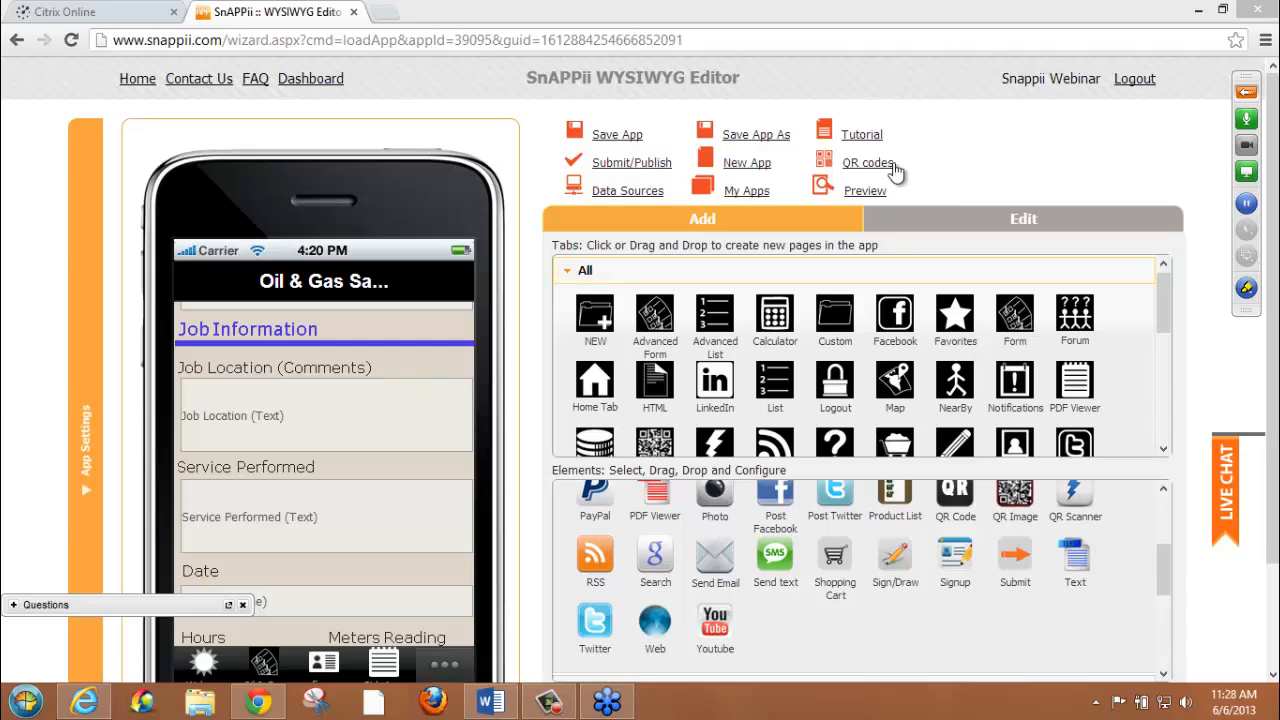
left_click(627, 192)
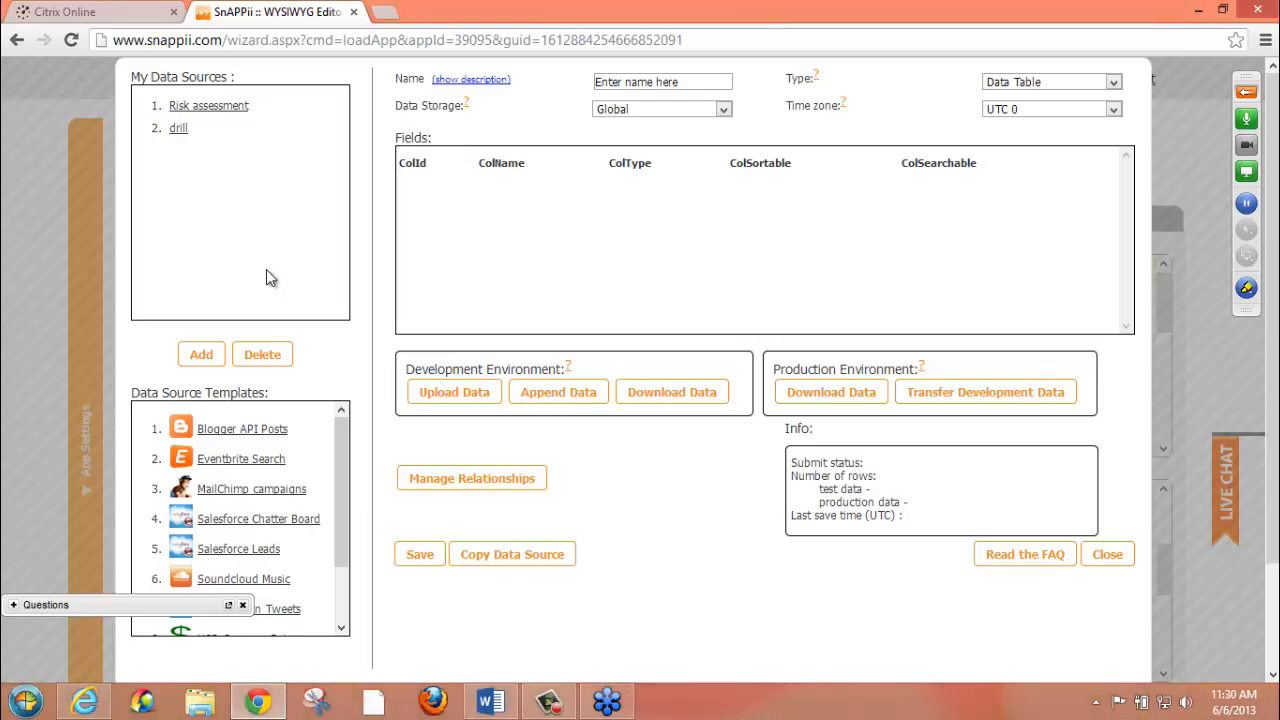
left_click(208, 107)
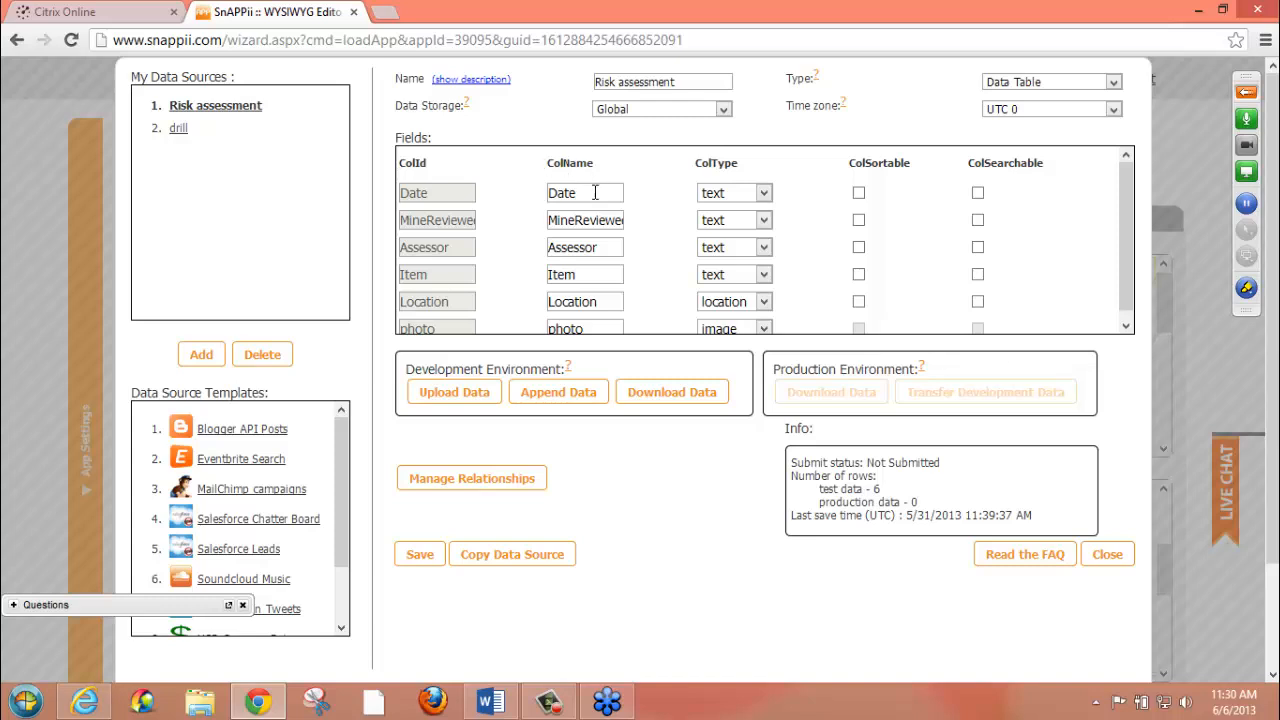
left_click(650, 394)
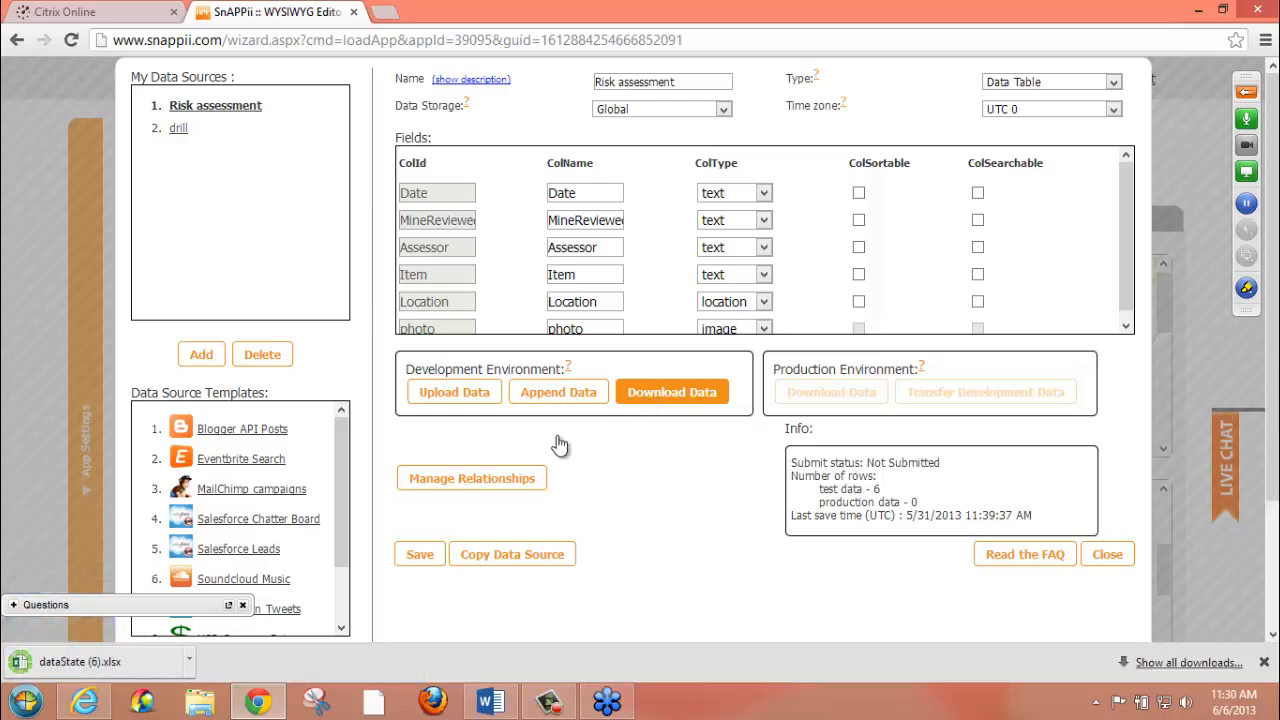
left_click(126, 668)
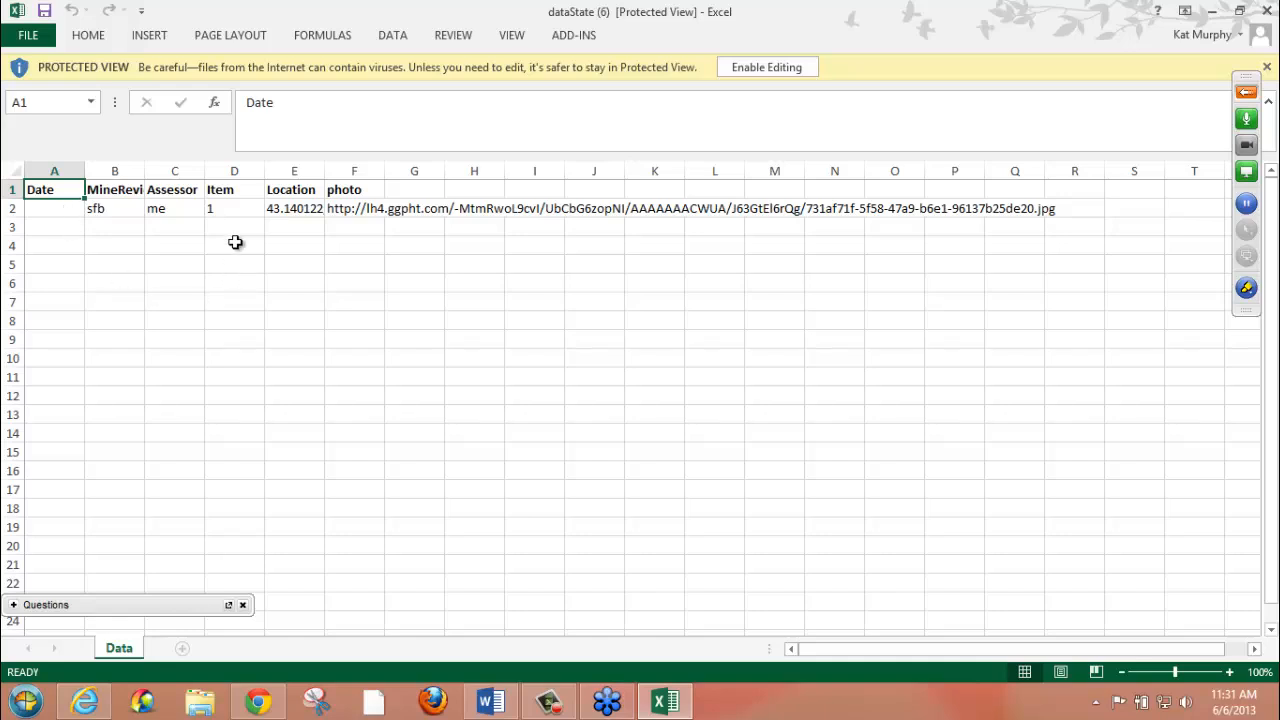
left_click(1267, 11)
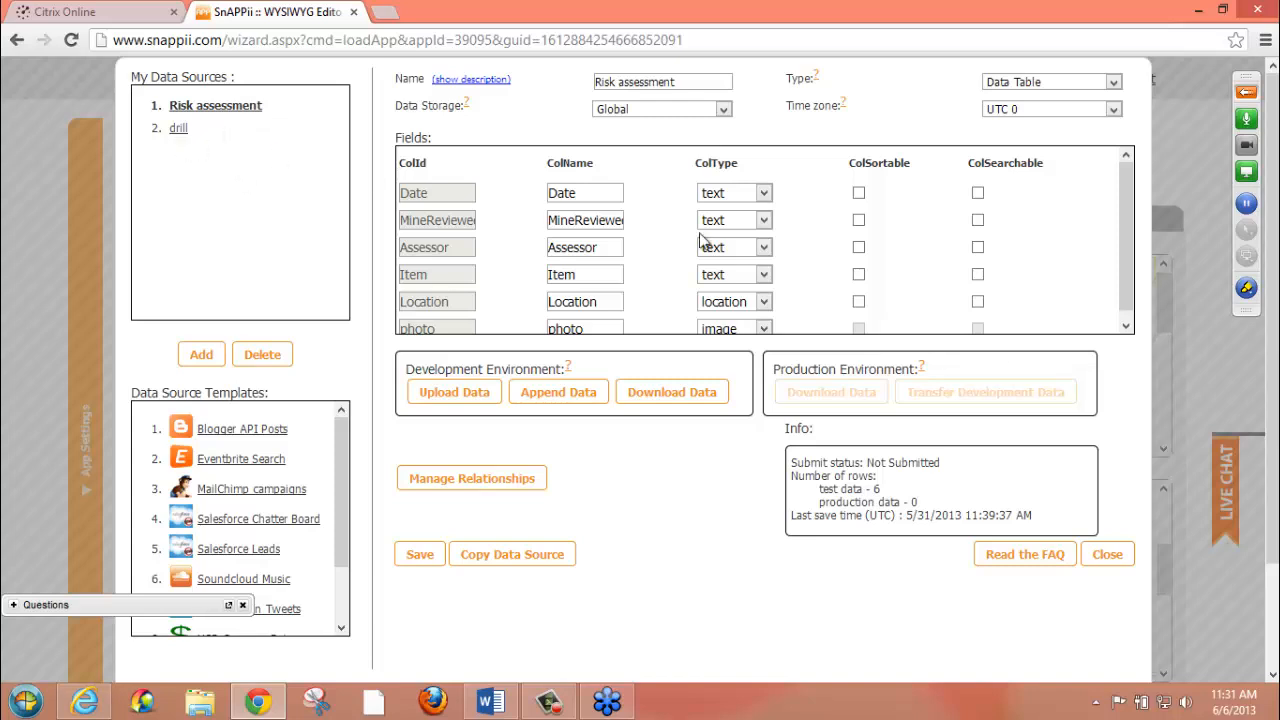
Review the column types available for the Item and photo fields of the Risk assessment data source
left_click_drag(1121, 200, 1124, 262)
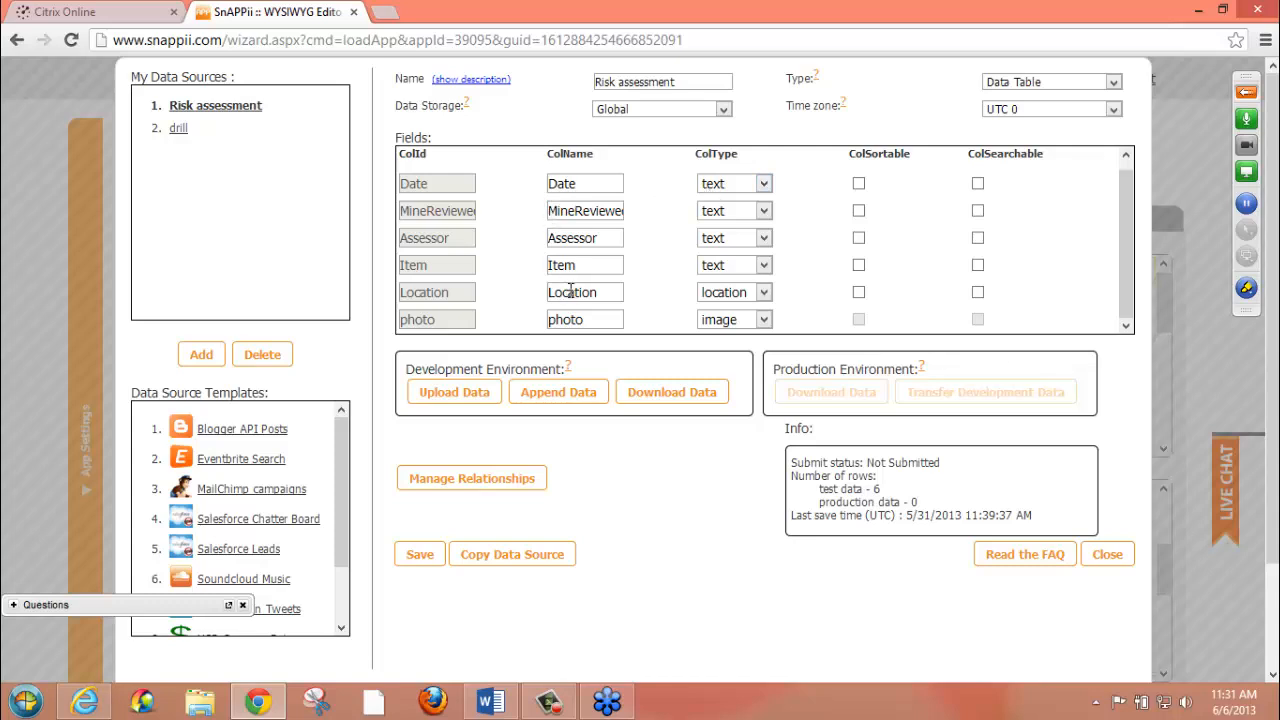
left_click(757, 266)
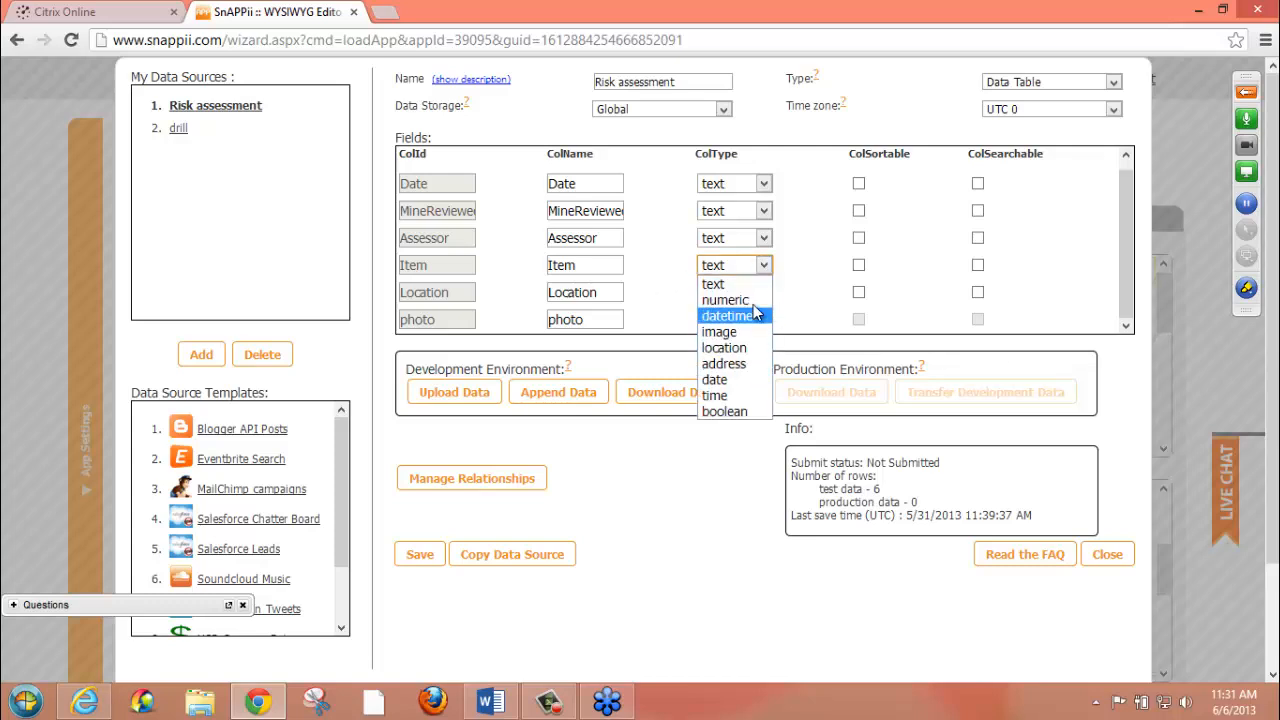
left_click(680, 297)
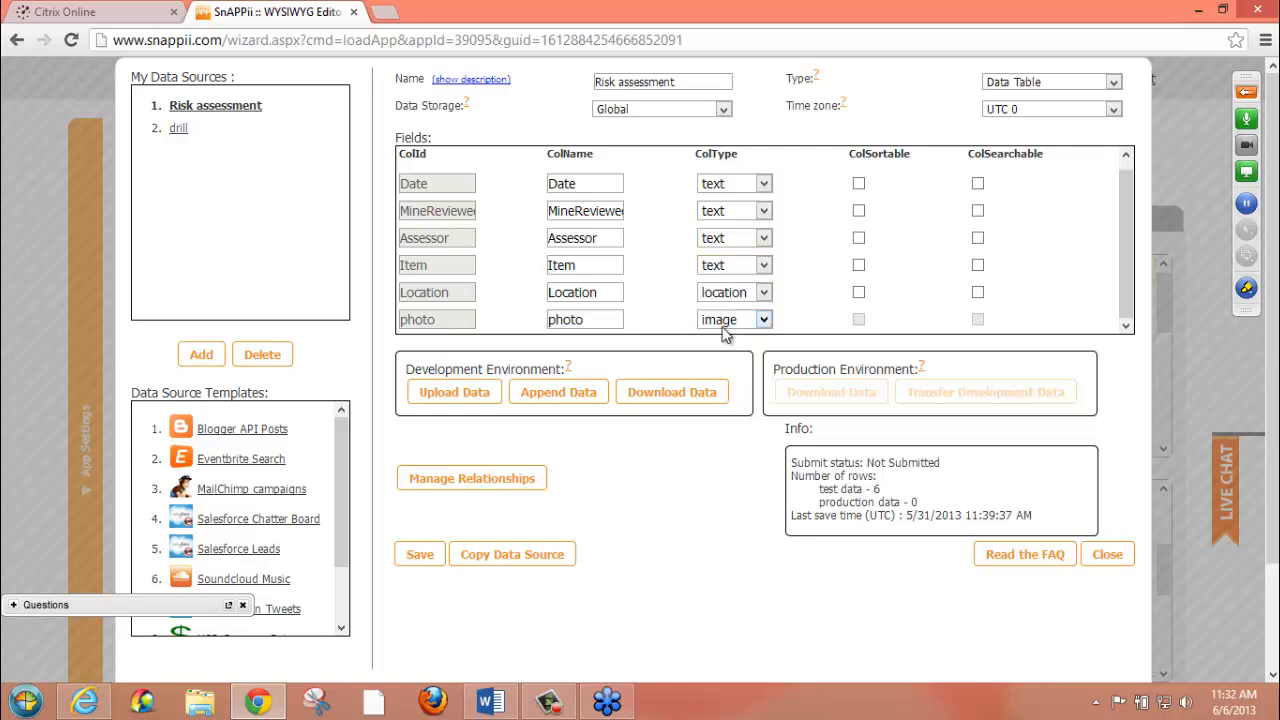
left_click(763, 322)
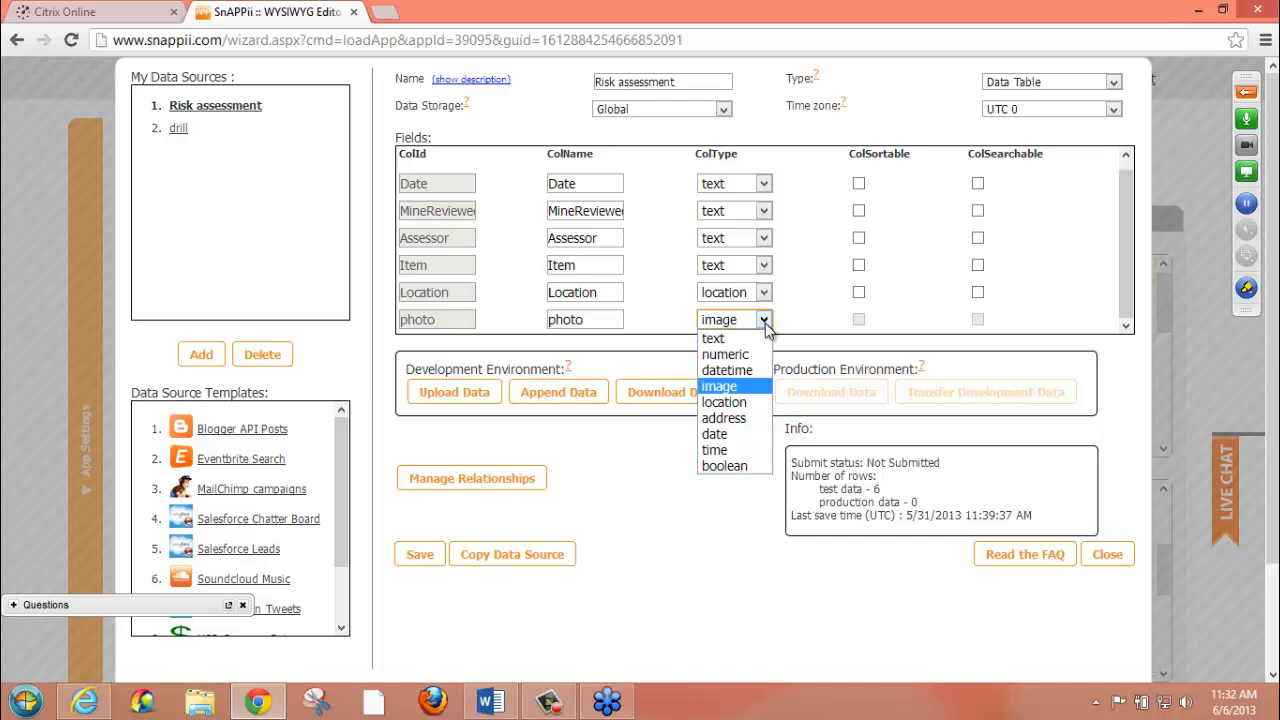
left_click(765, 322)
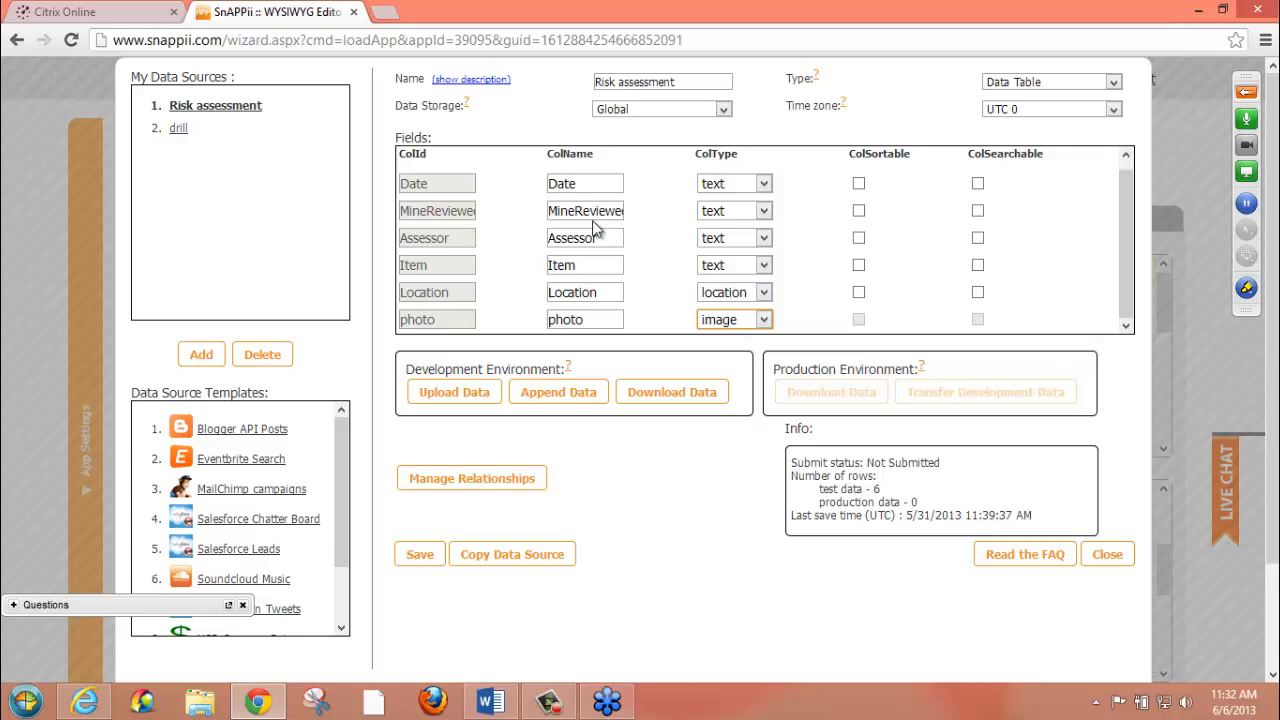
left_click(765, 321)
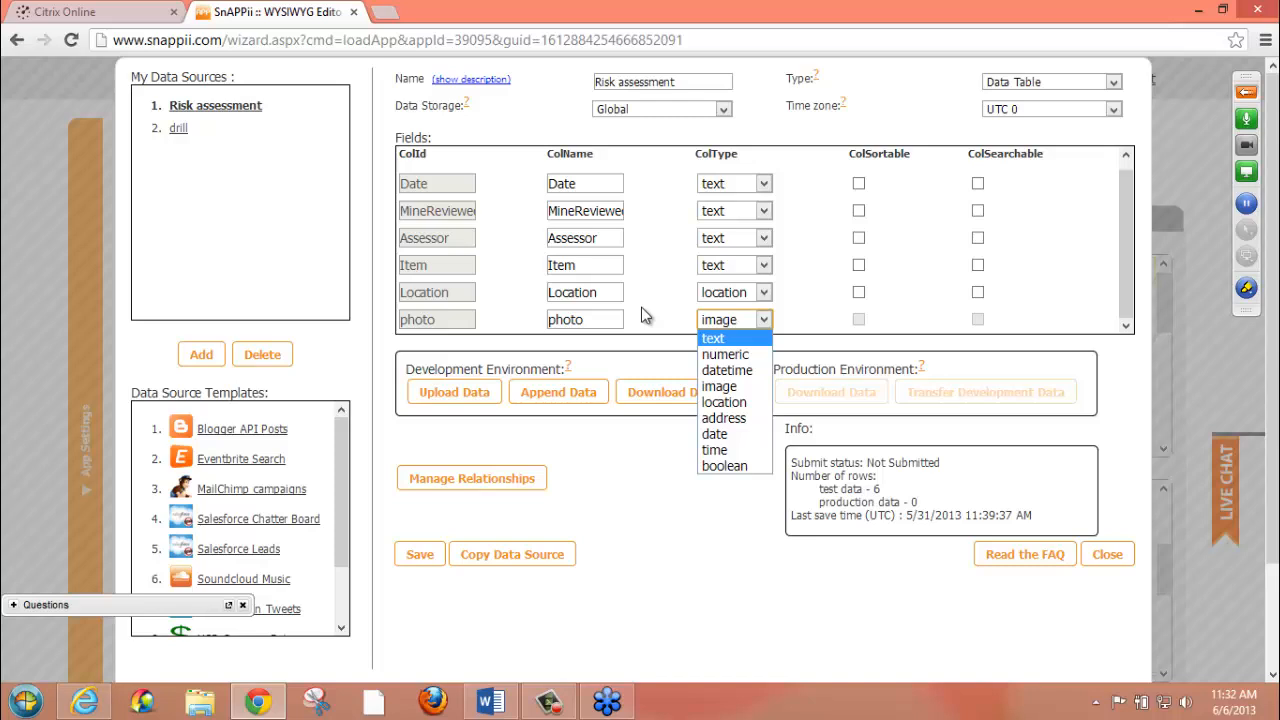
left_click(642, 532)
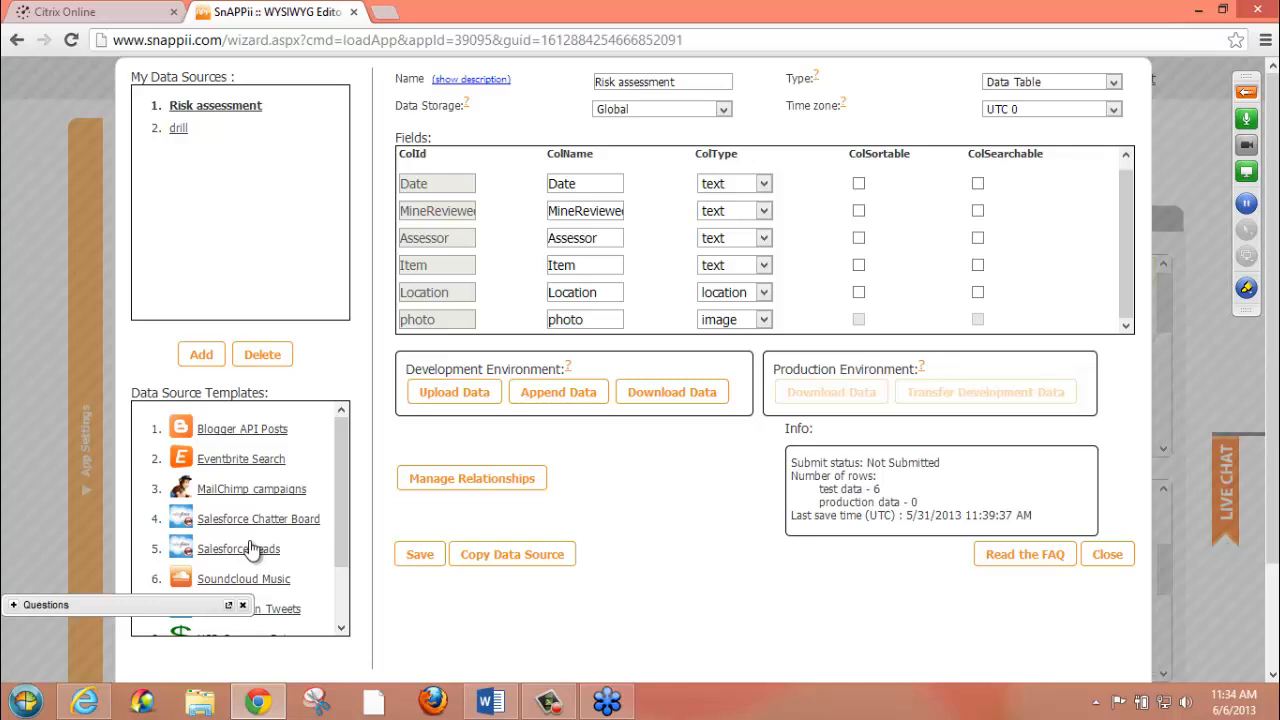
View the Eventbrite Search data source template, return to the Risk assessment data source and close the data sources
left_click(270, 463)
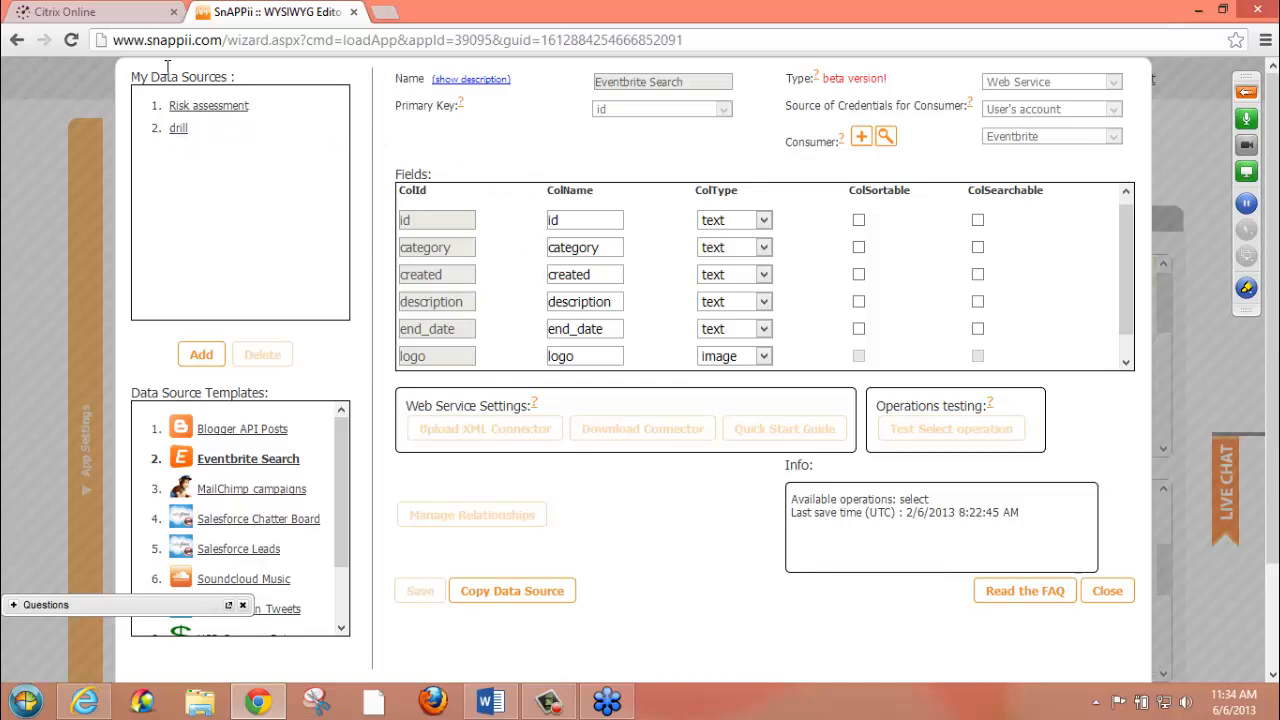
left_click(192, 106)
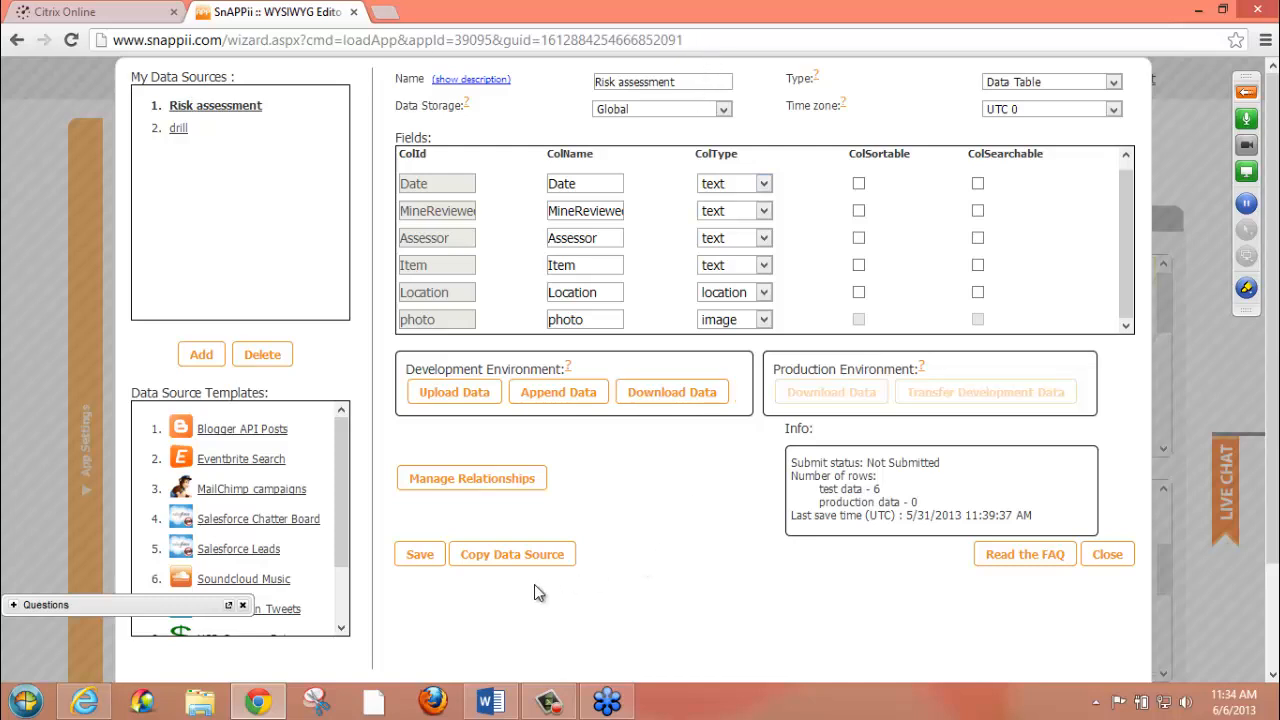
left_click(1107, 558)
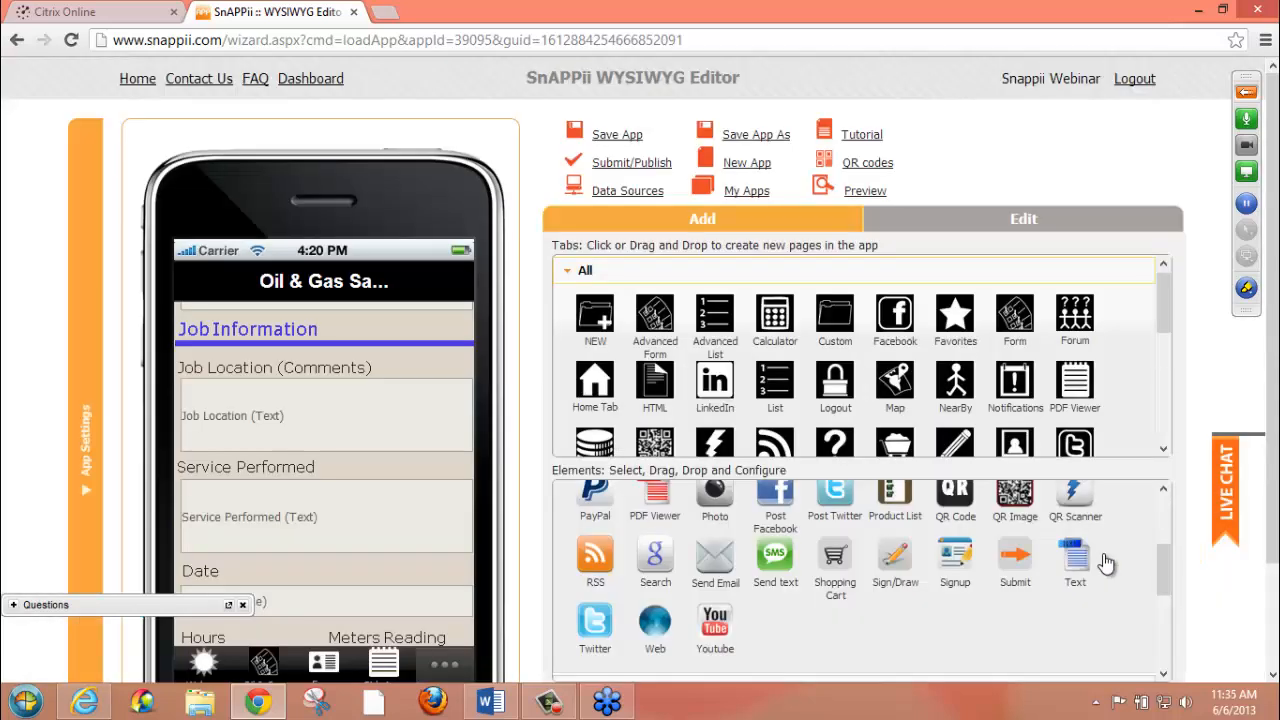
Check the webinar's Questions pane for attendee questions and display the Forms tab in the phone preview
left_click(14, 604)
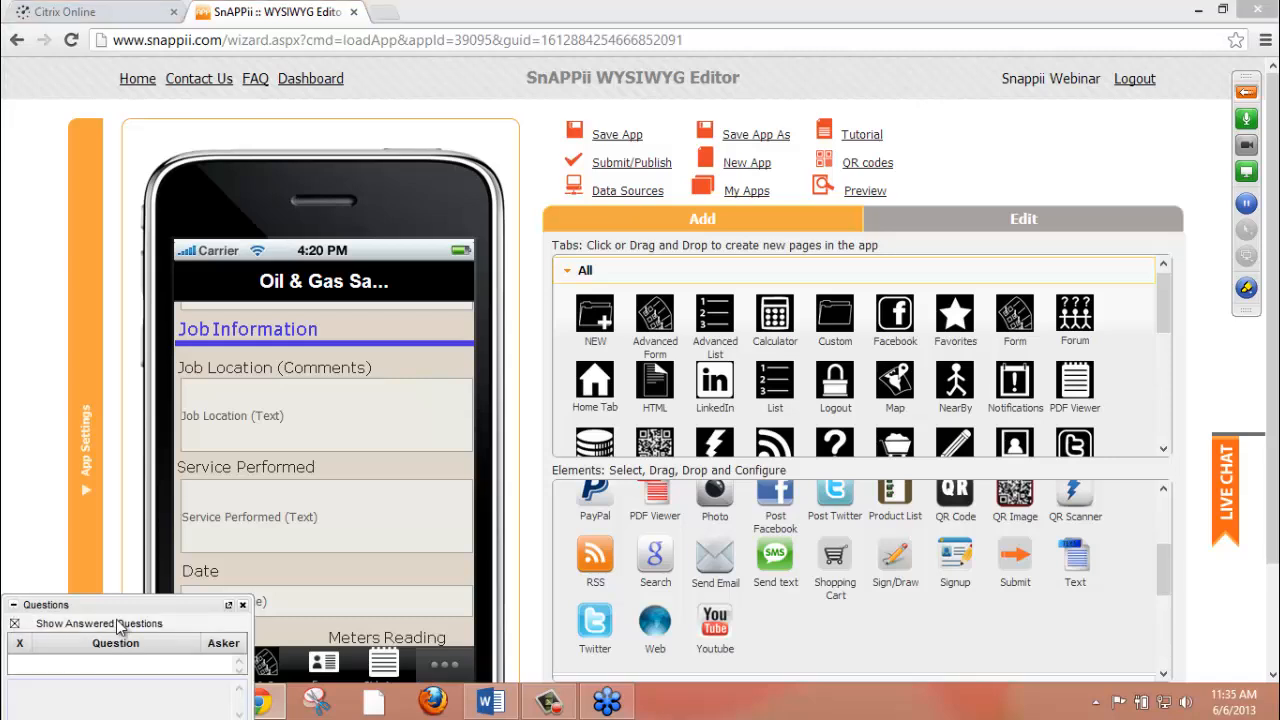
left_click(13, 606)
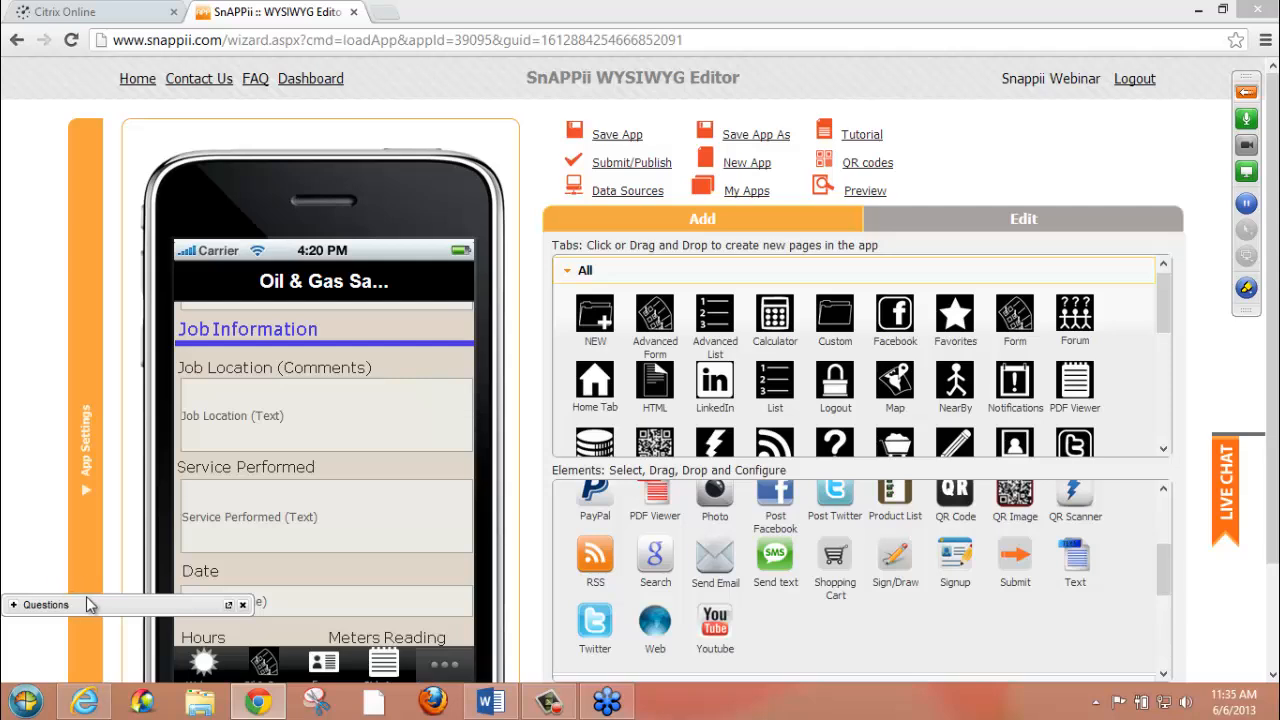
left_click(322, 668)
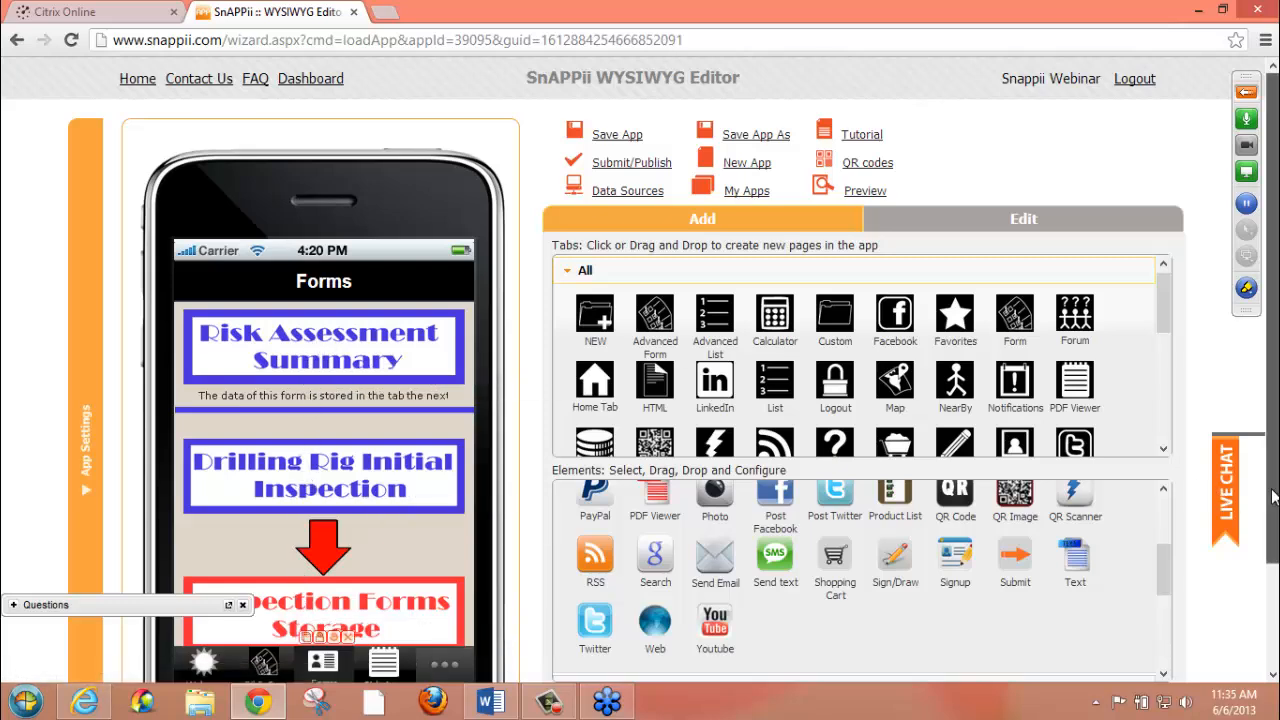
left_click_drag(1274, 497, 1273, 536)
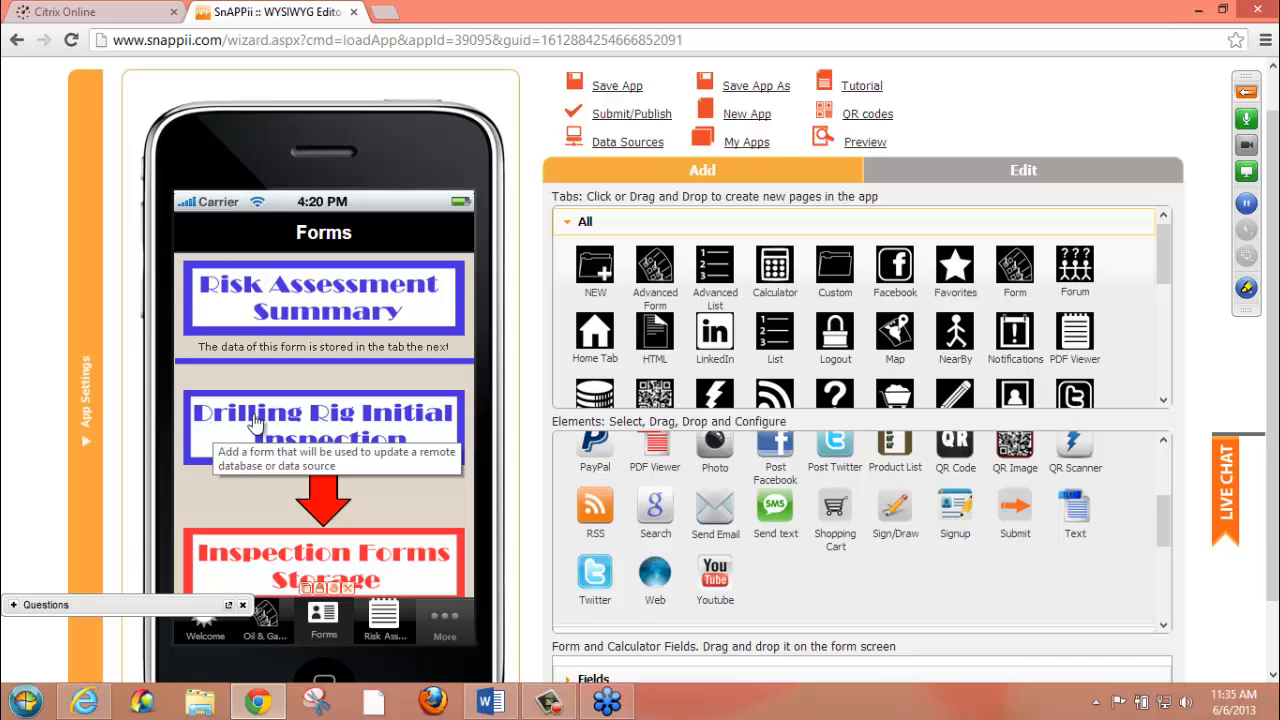
Open the settings of the Risk Assessment Summary form element and review its View section with label, title and icon
left_click(320, 312)
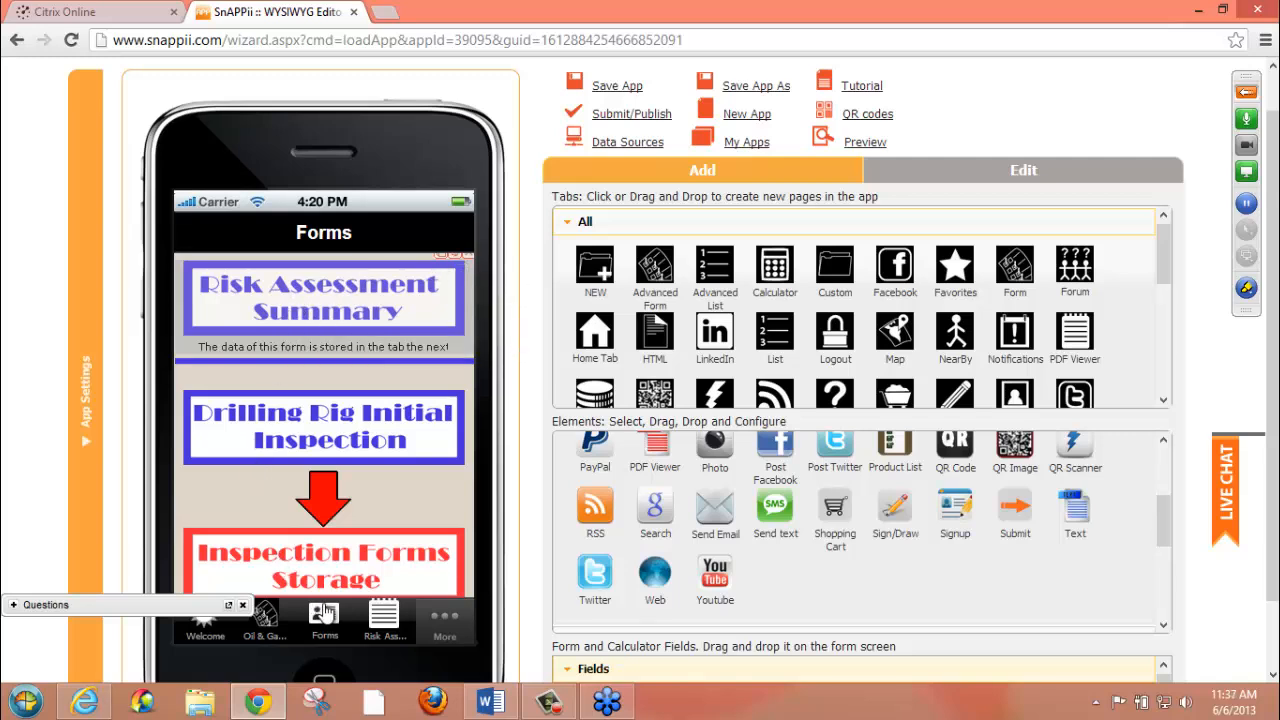
left_click(1164, 461)
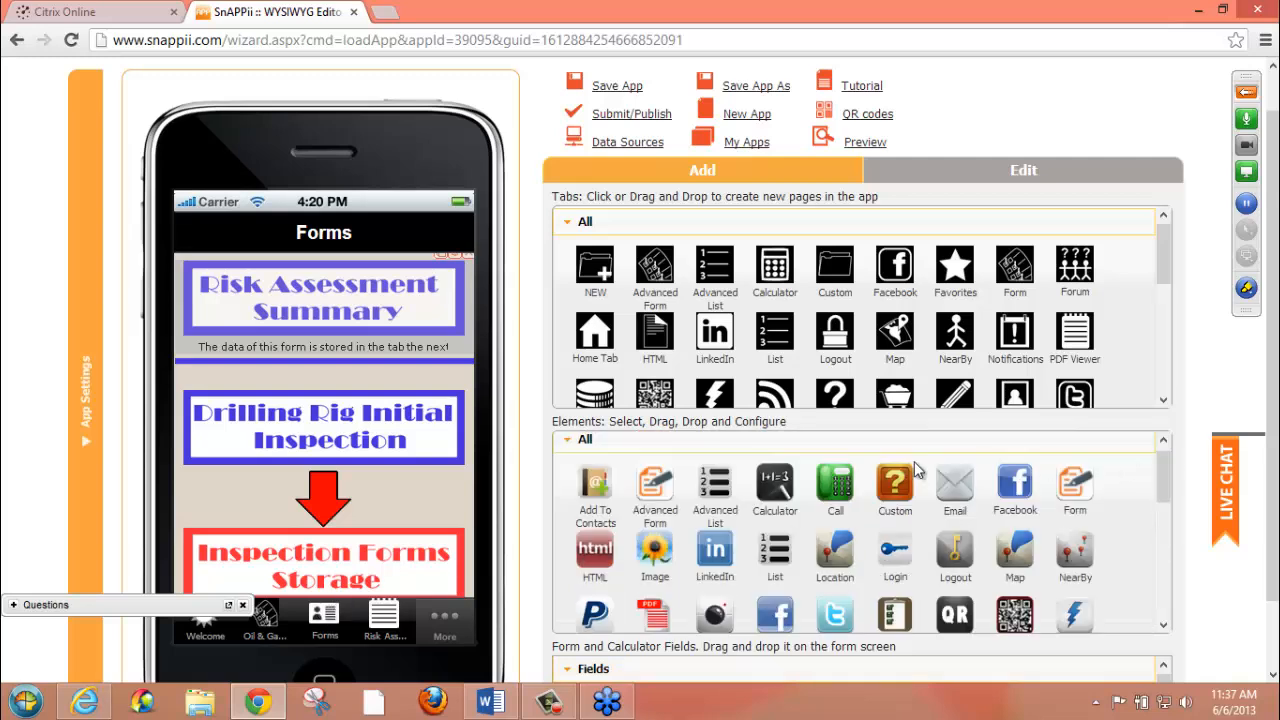
left_click_drag(668, 480, 273, 313)
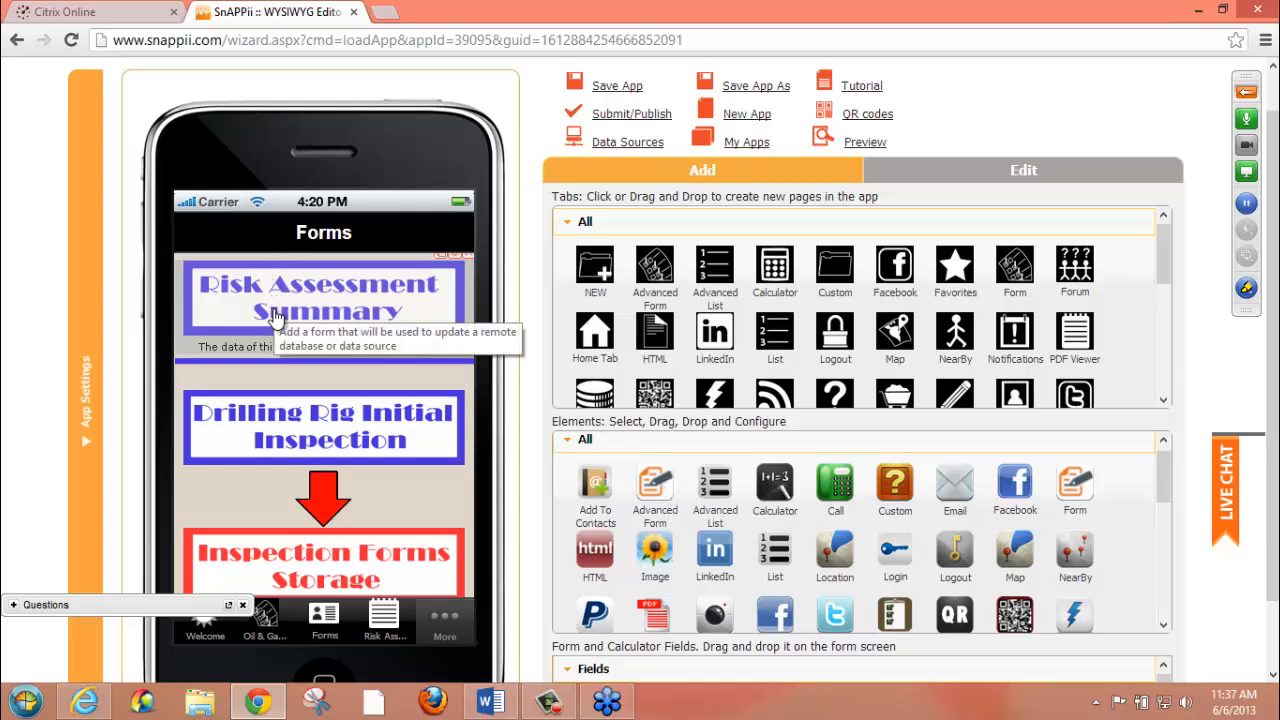
left_click(457, 262)
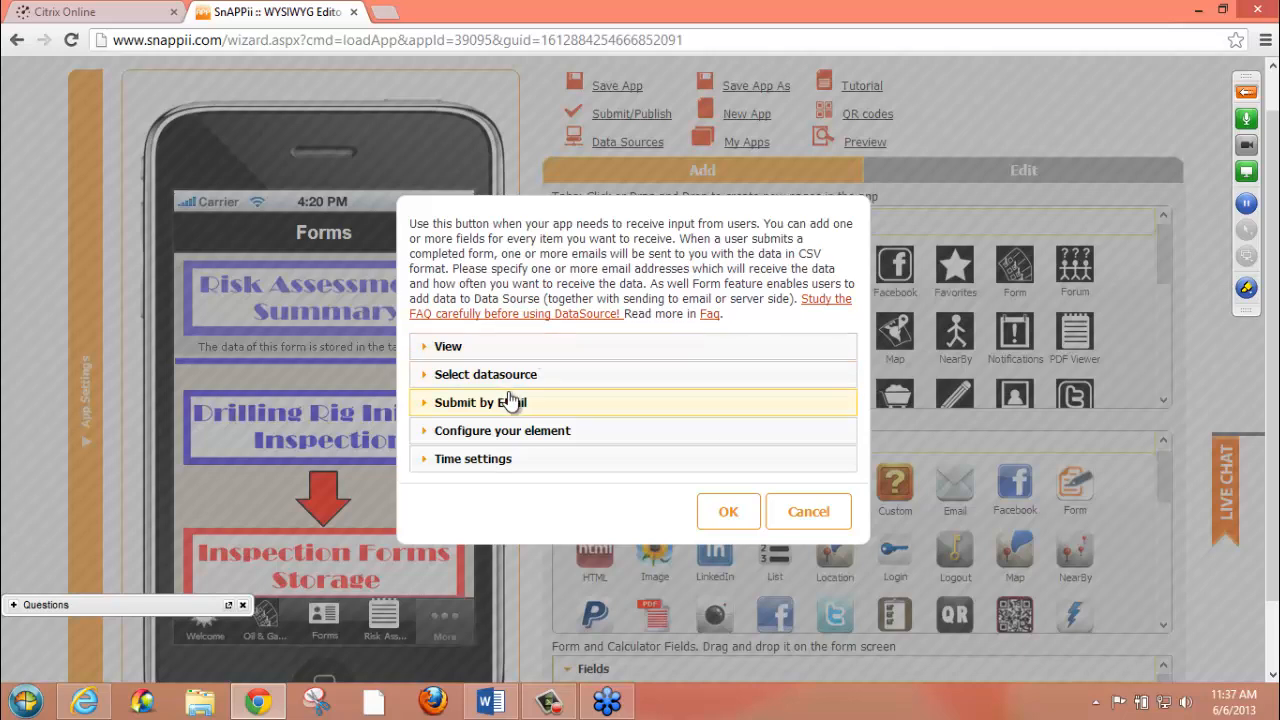
left_click(467, 346)
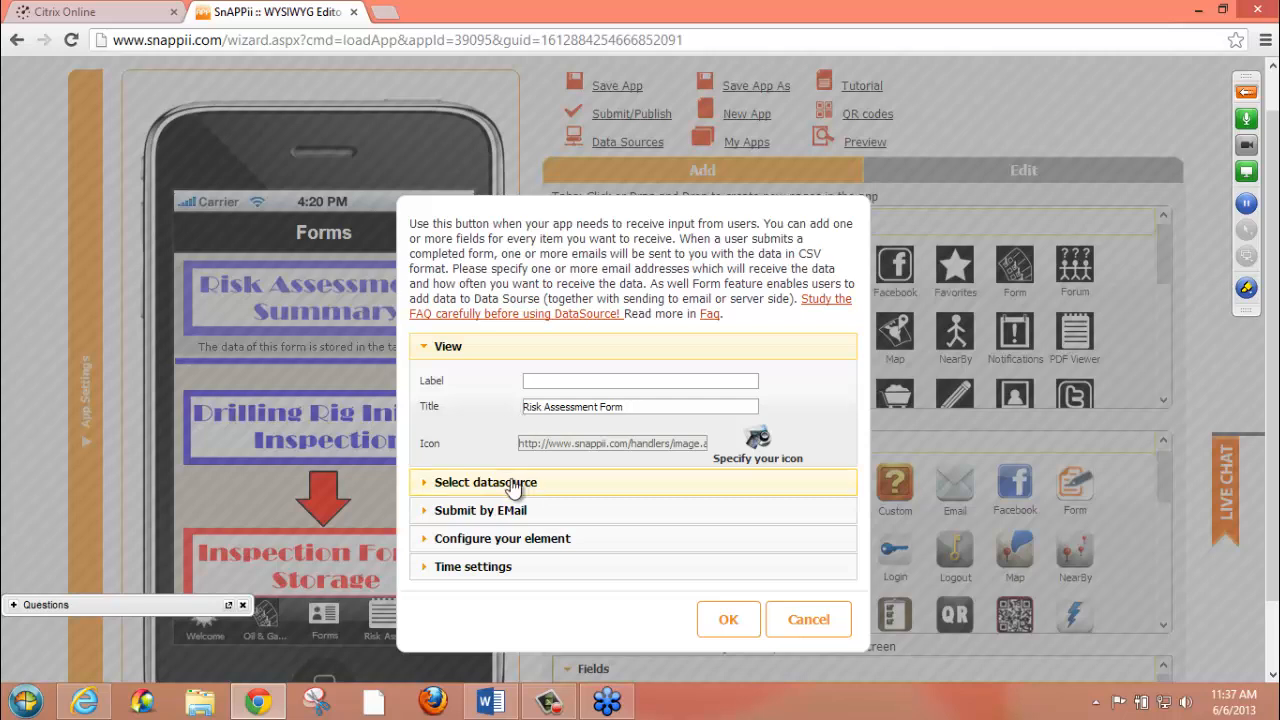
left_click(443, 352)
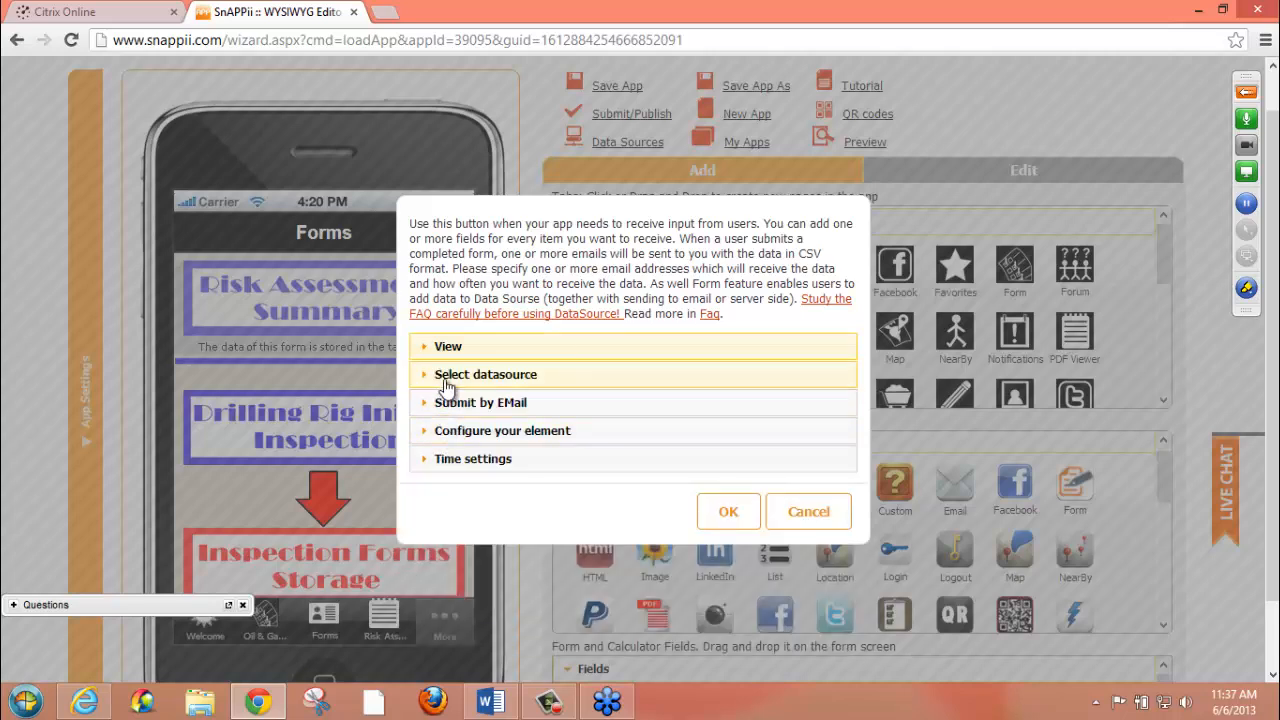
Examine the form element's datasource settings and the data sources it can be linked to, restoring the default page zoom
left_click(446, 380)
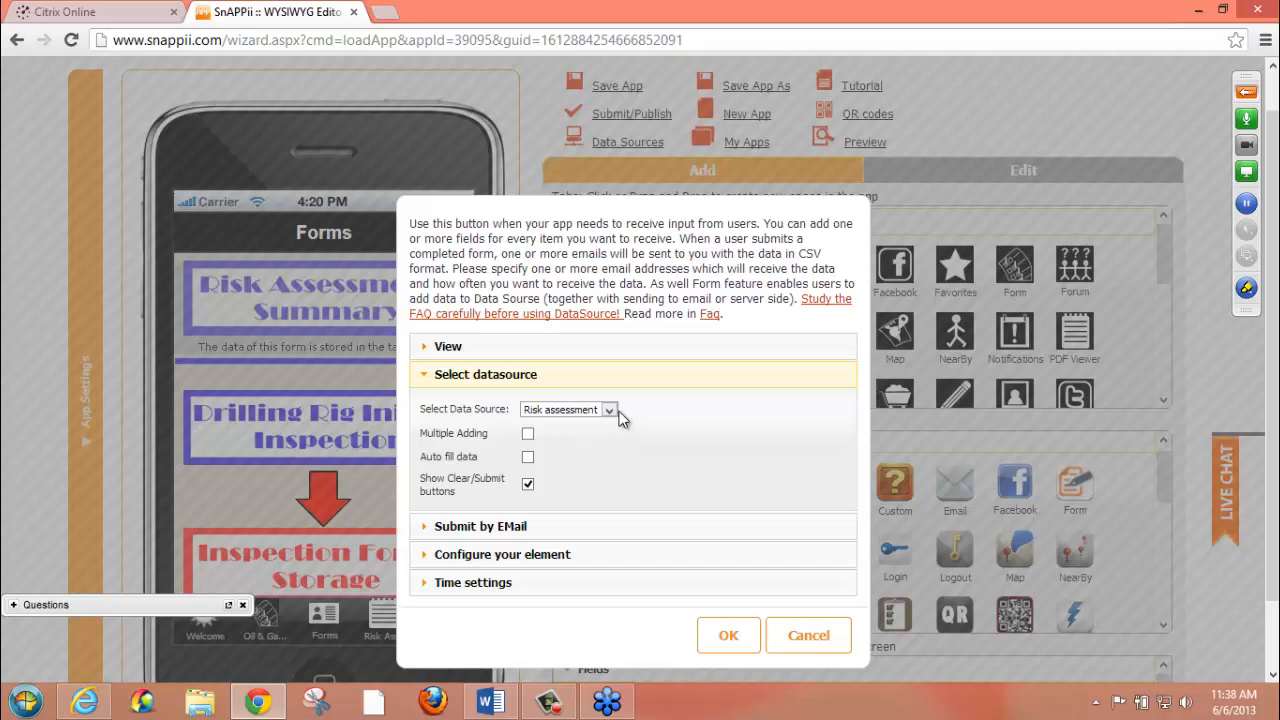
key("ctrl+minus")
key("ctrl+minus")
key("ctrl+minus")
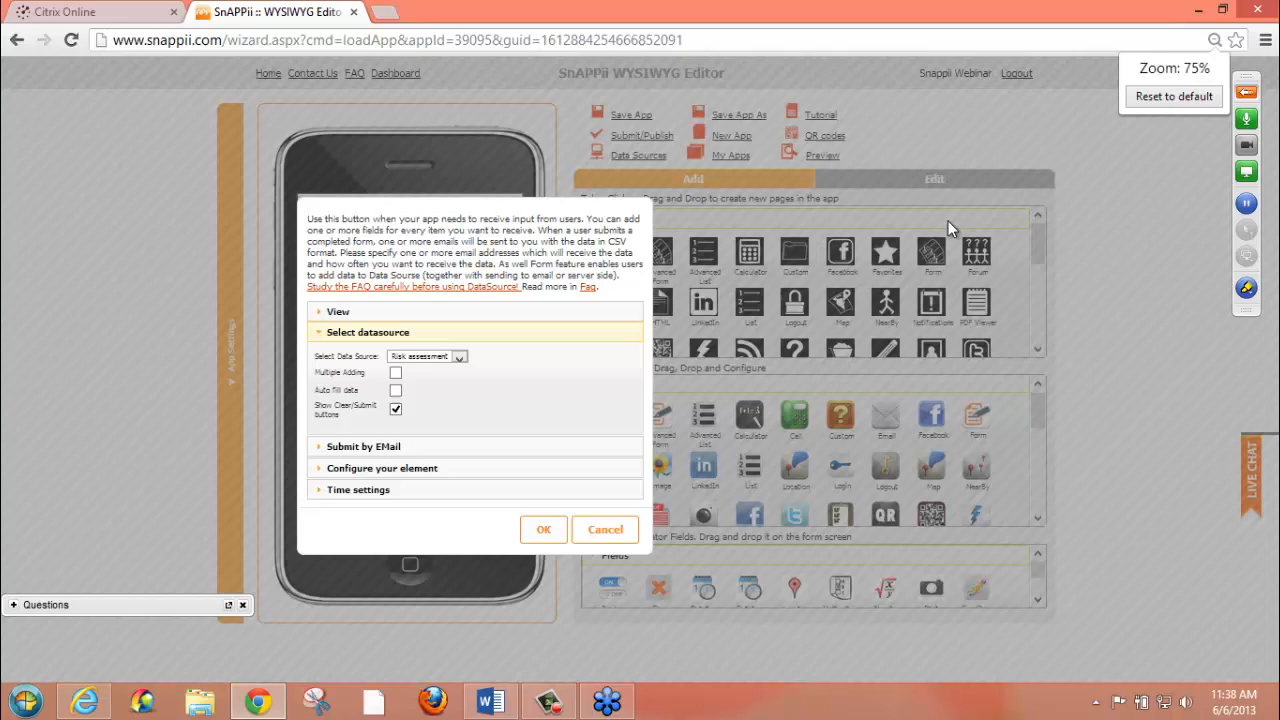
left_click(1157, 90)
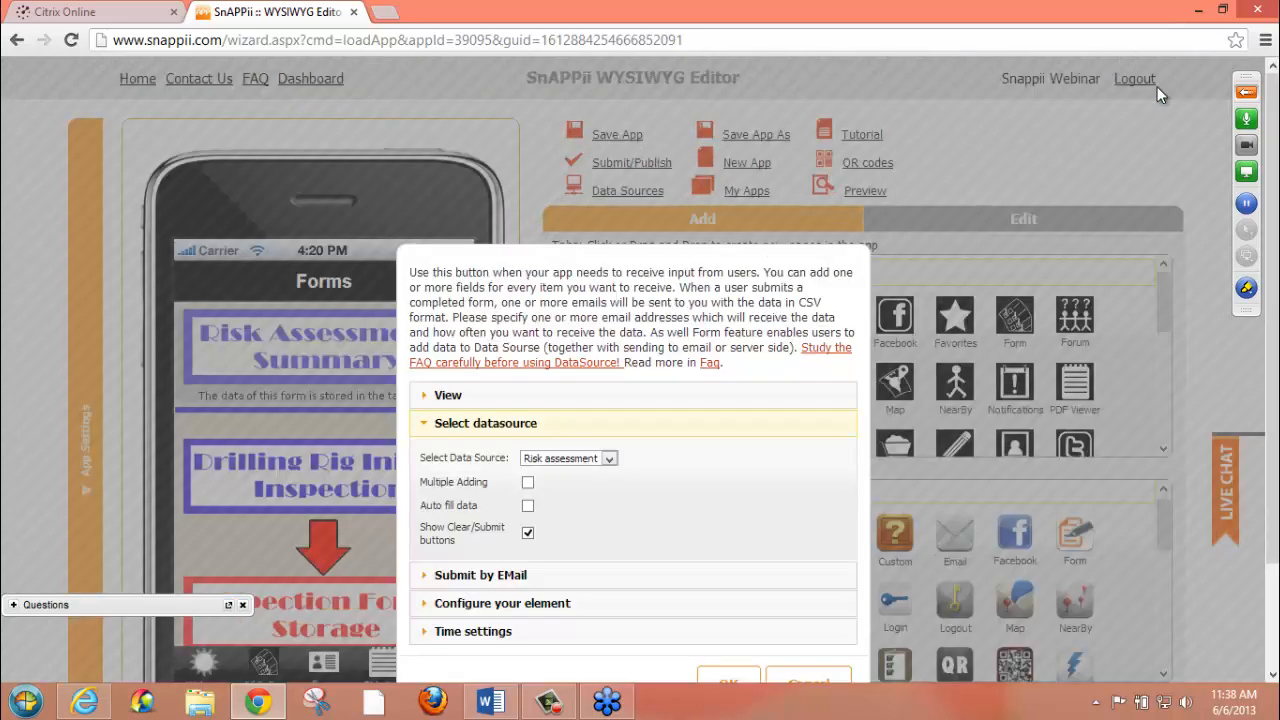
left_click(609, 459)
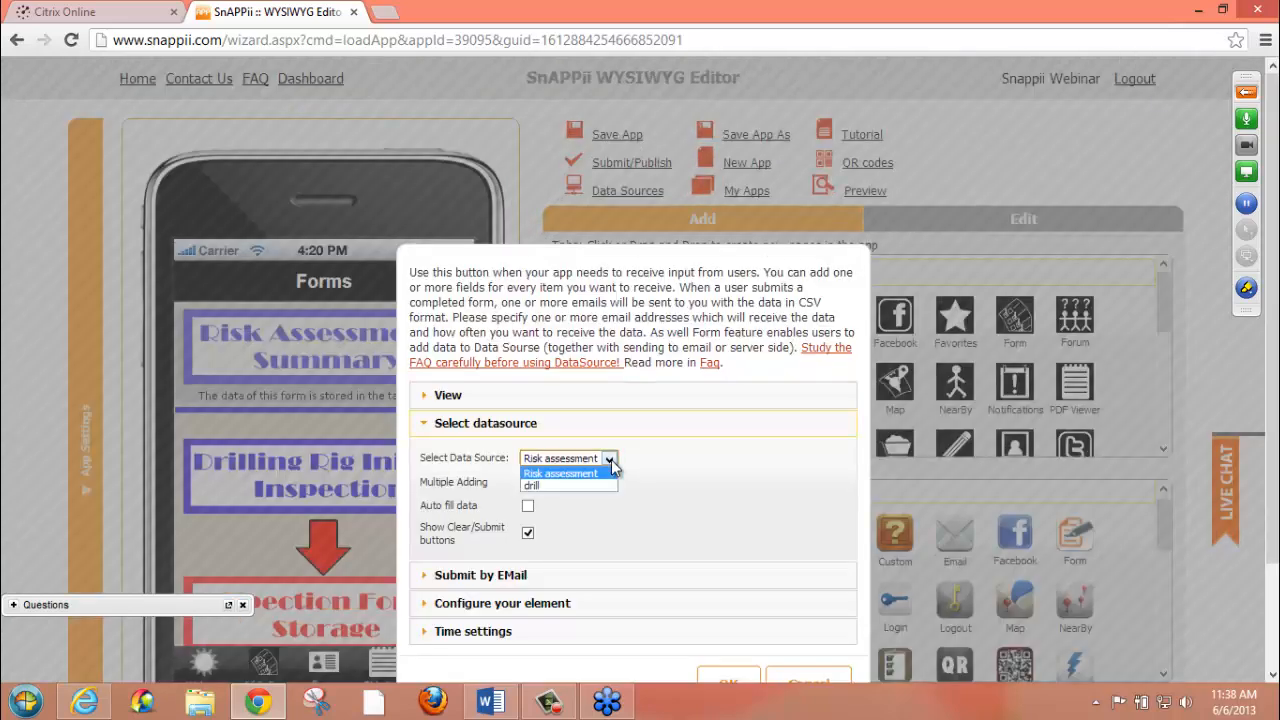
left_click(611, 461)
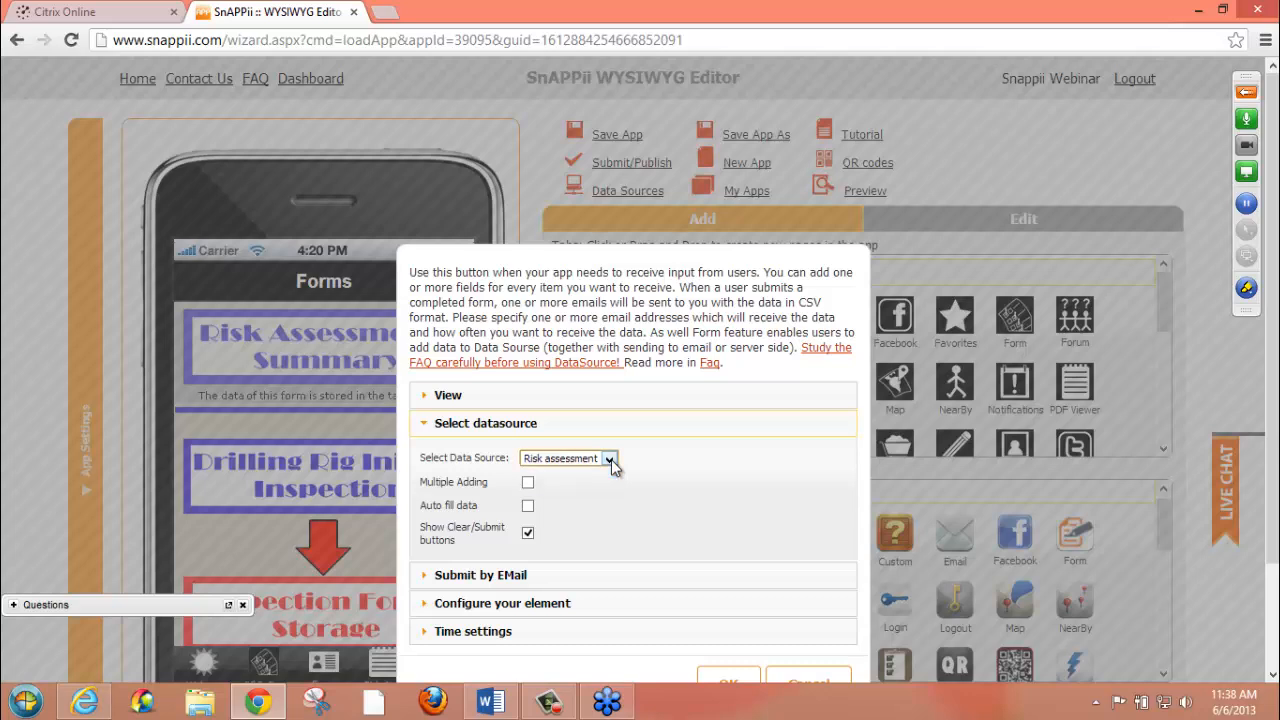
left_click(610, 460)
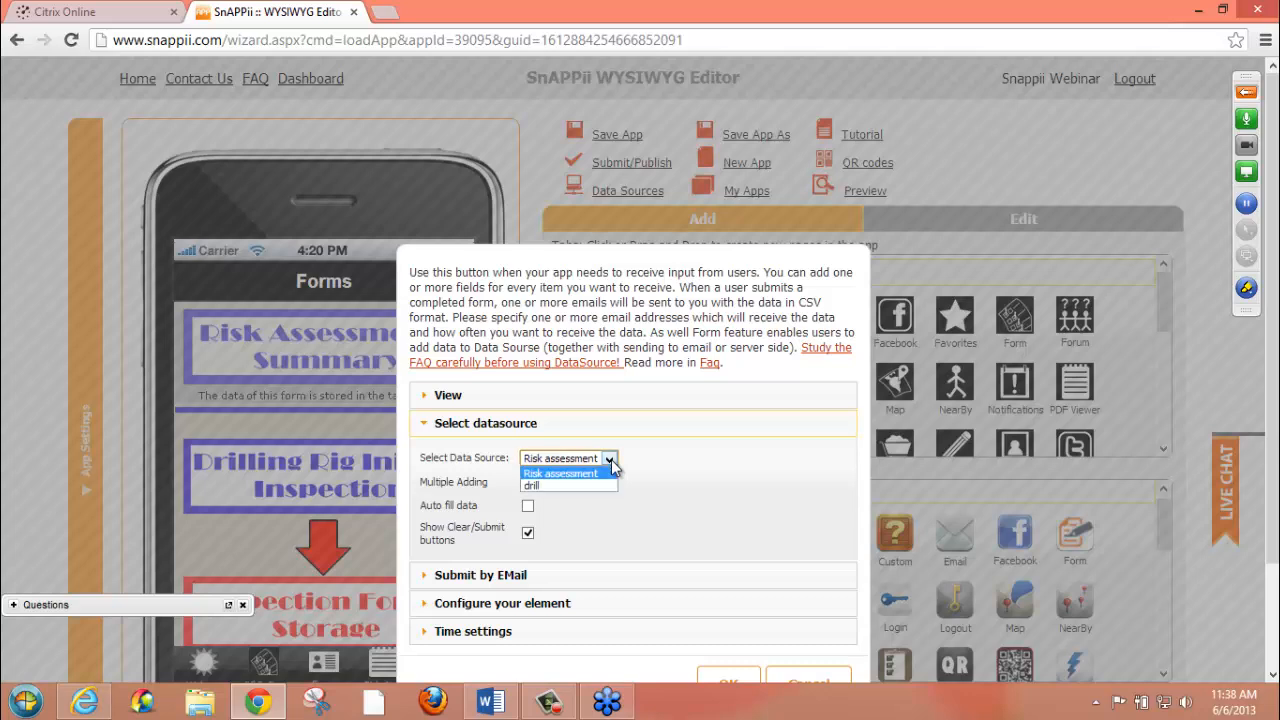
left_click(585, 531)
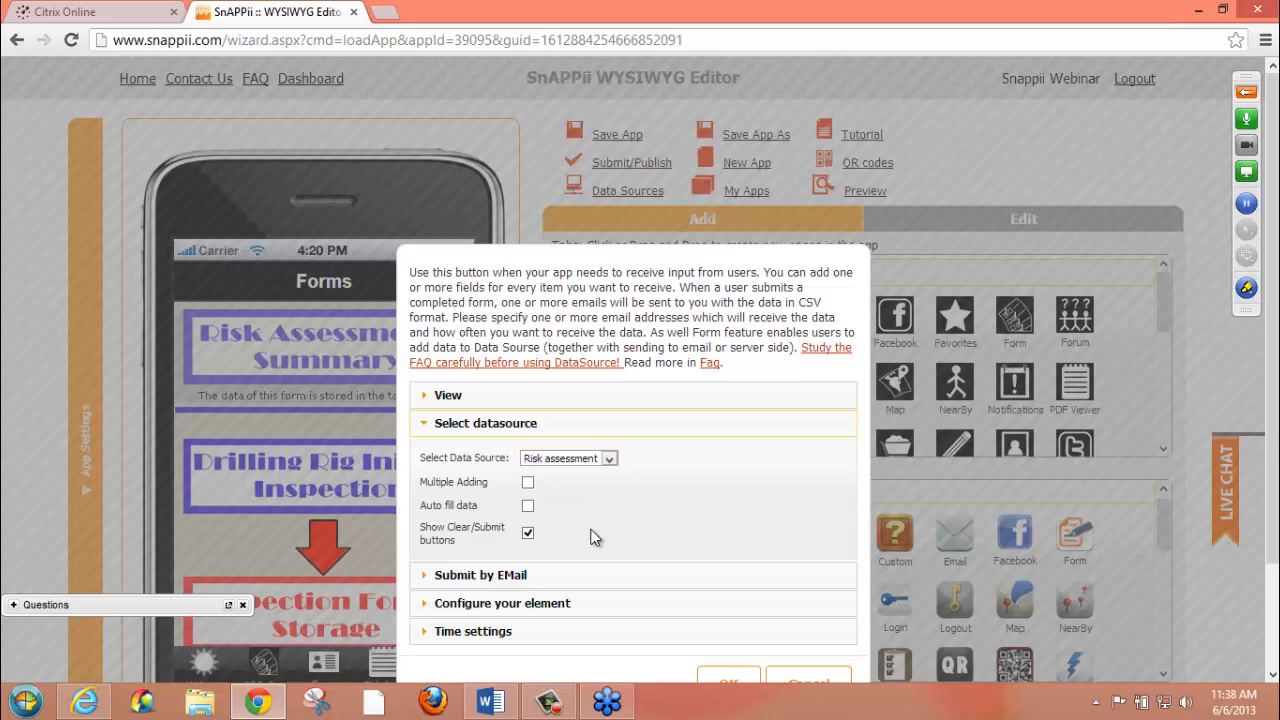
Review the Risk Assessment form element's Submit by EMail settings and its Configure your element settings
scroll(1272, 400, "down", 3)
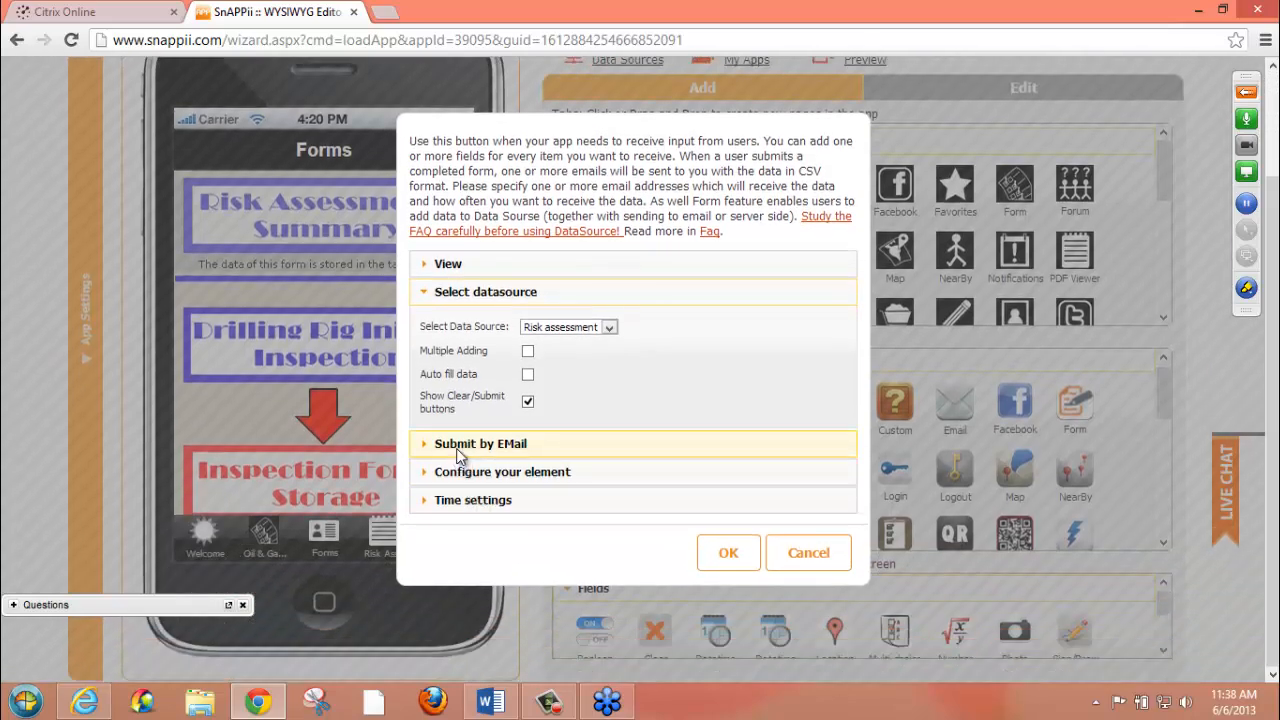
left_click(456, 446)
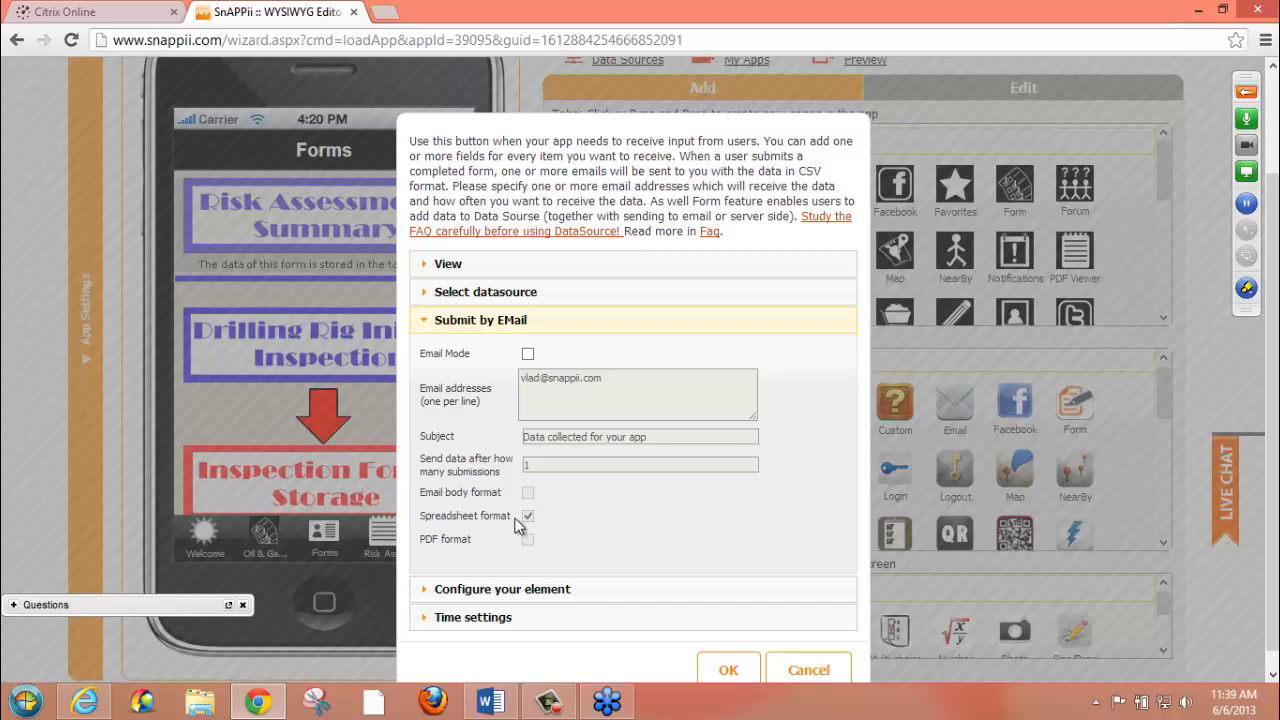
left_click(430, 324)
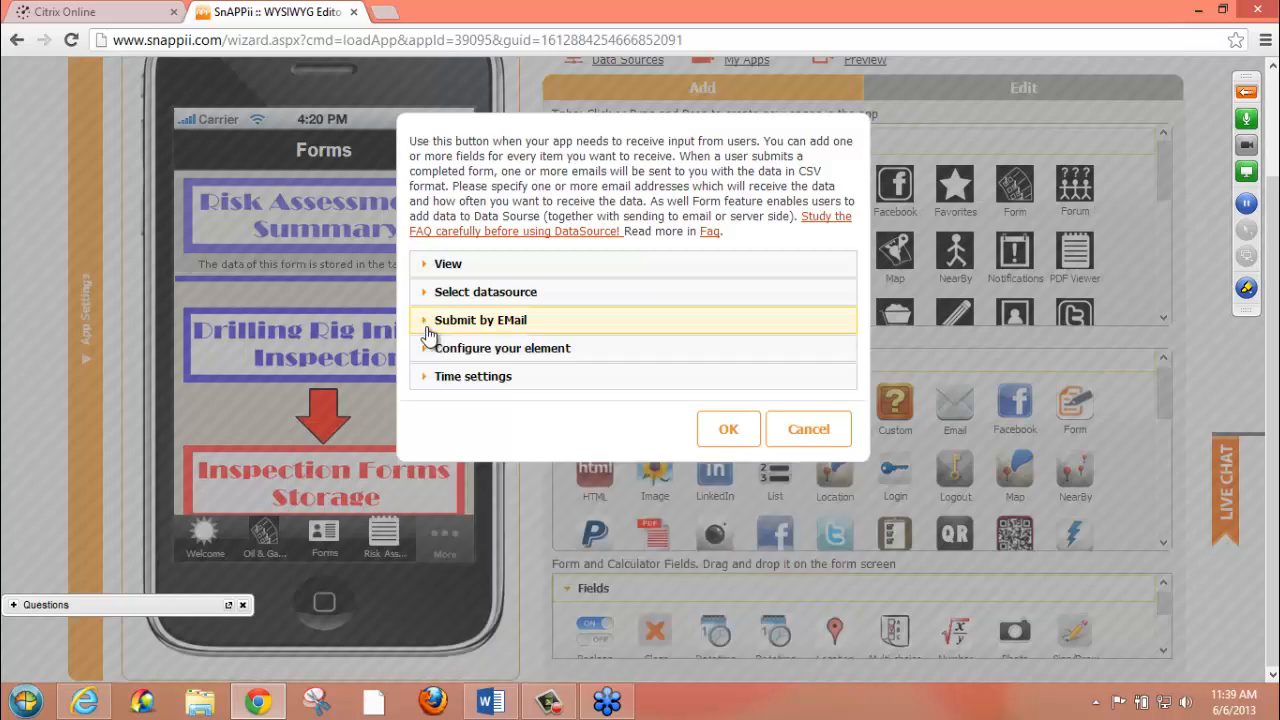
left_click(437, 352)
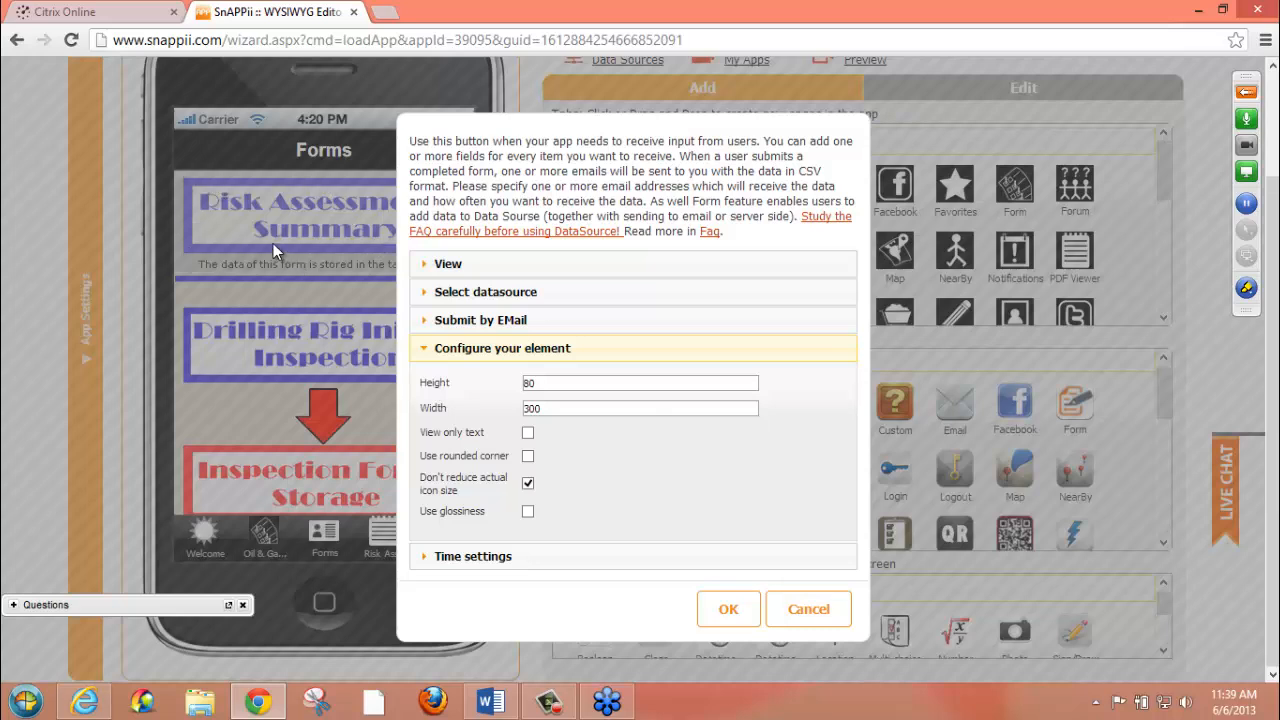
Browse the icon library for the form element's icon and leave it without choosing an icon
key("ctrl+minus")
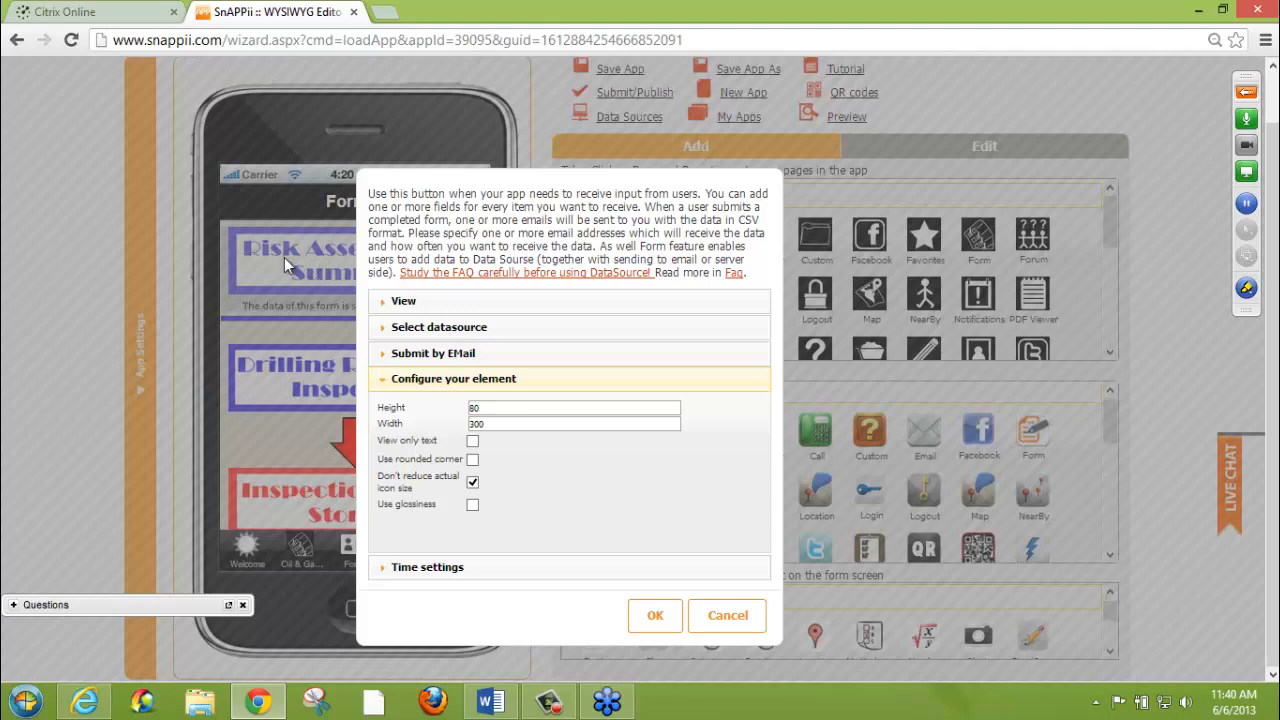
left_click(404, 300)
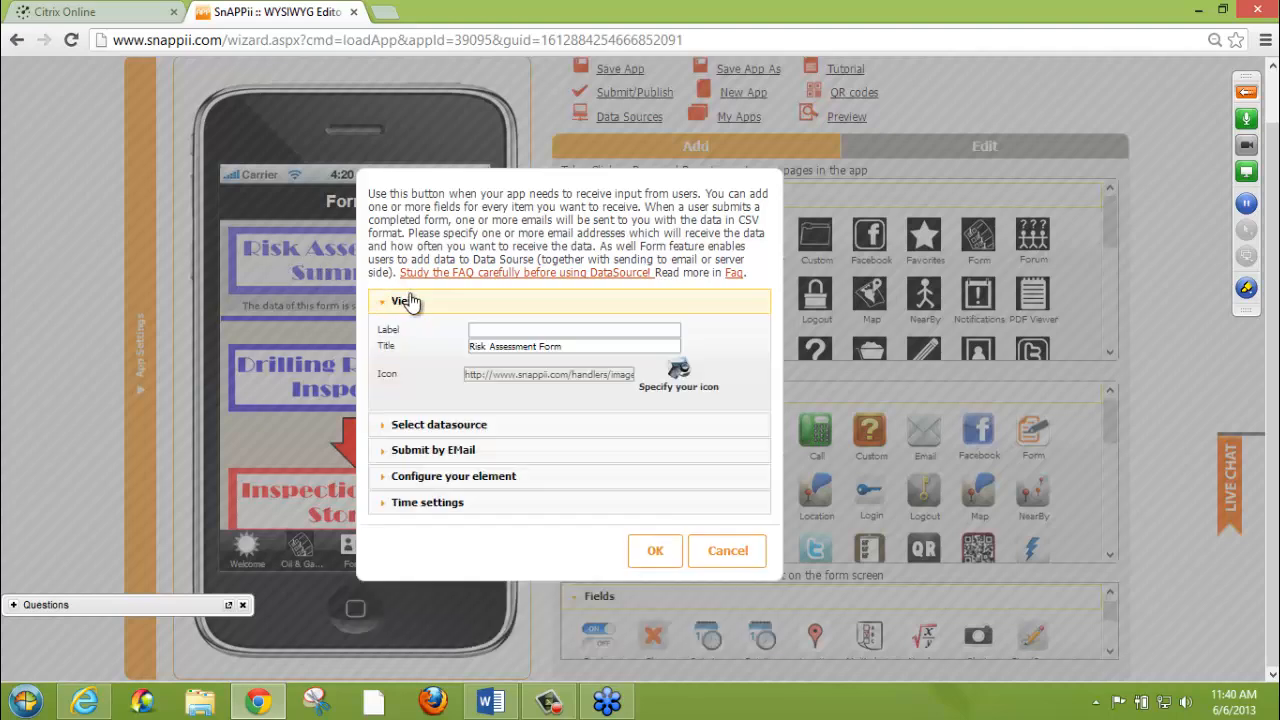
left_click(679, 371)
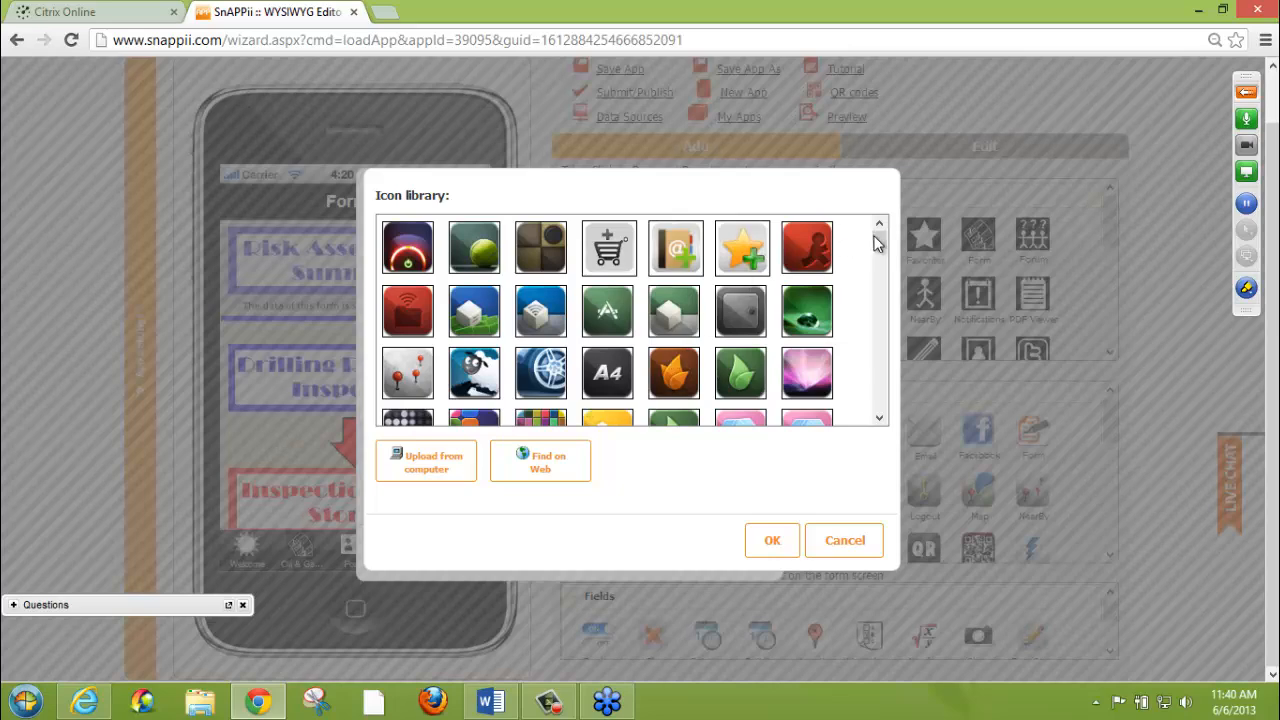
left_click_drag(876, 243, 880, 321)
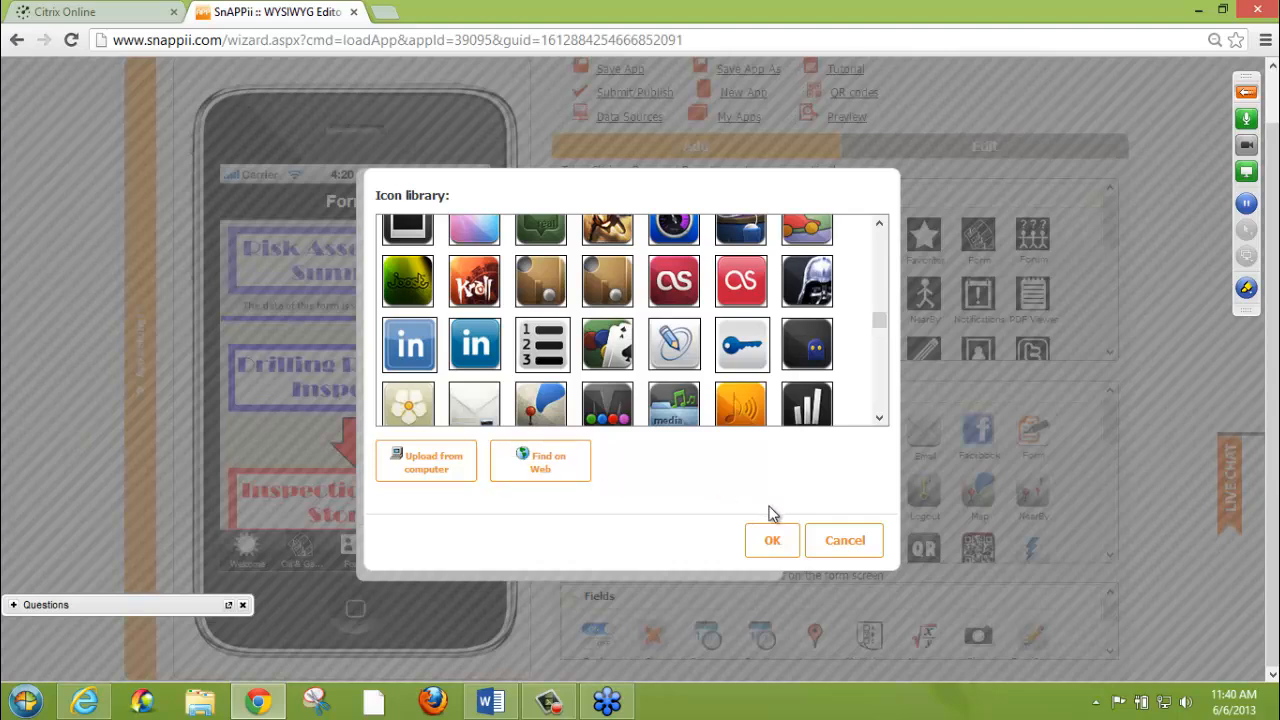
left_click(829, 543)
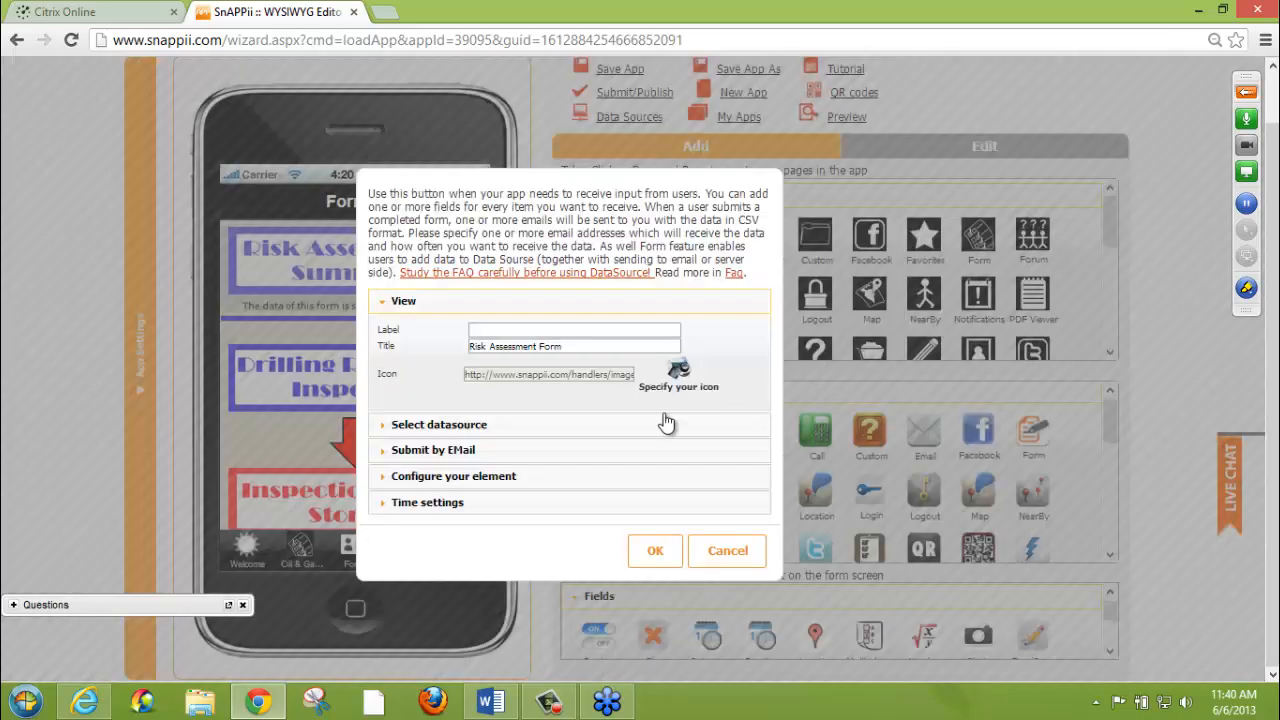
Review the element's display options and available time zones, close the settings without saving and restore the default page zoom
left_click(414, 486)
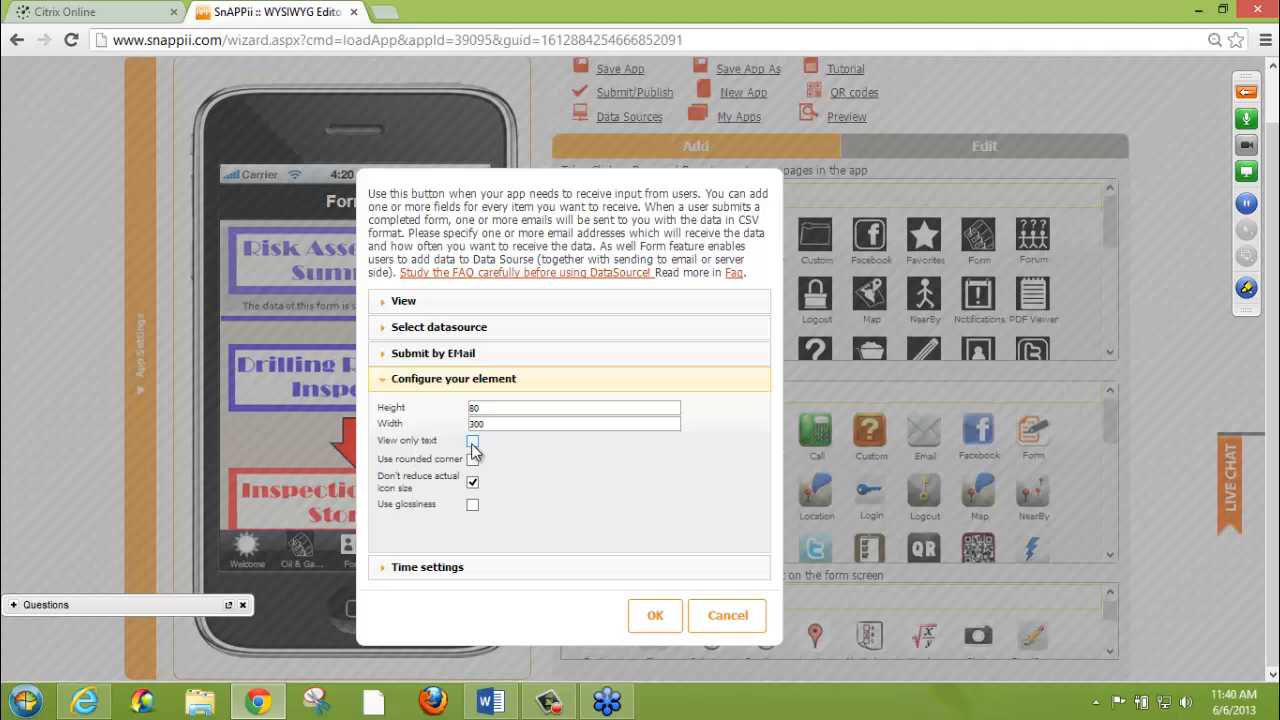
left_click(487, 567)
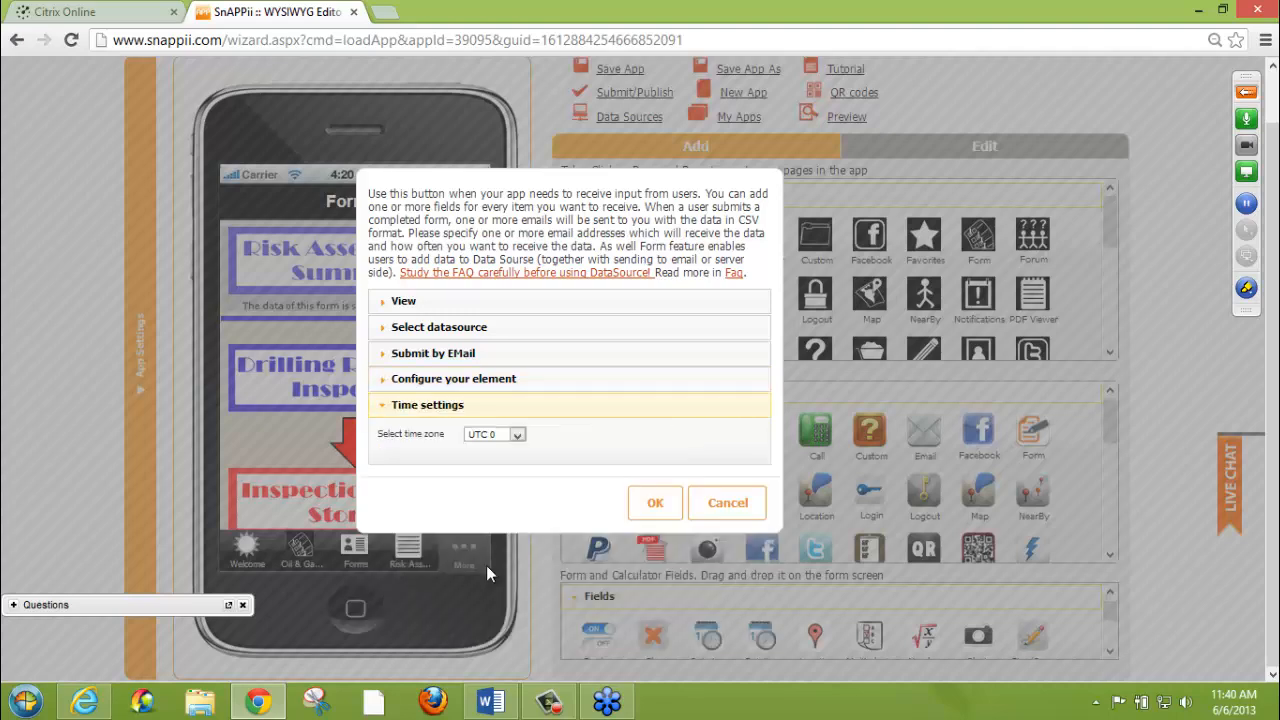
left_click(516, 436)
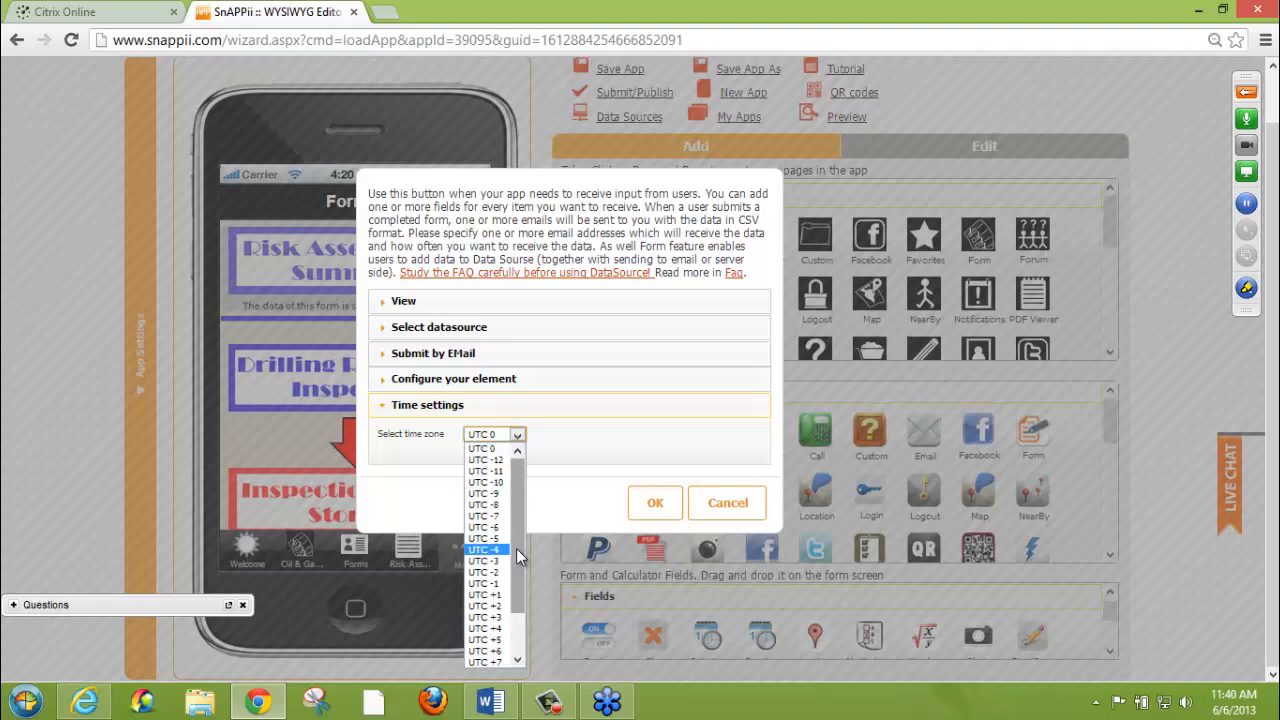
mouse_move(517, 550)
left_mouse_down()
mouse_move(517, 589)
mouse_move(516, 533)
left_mouse_up()
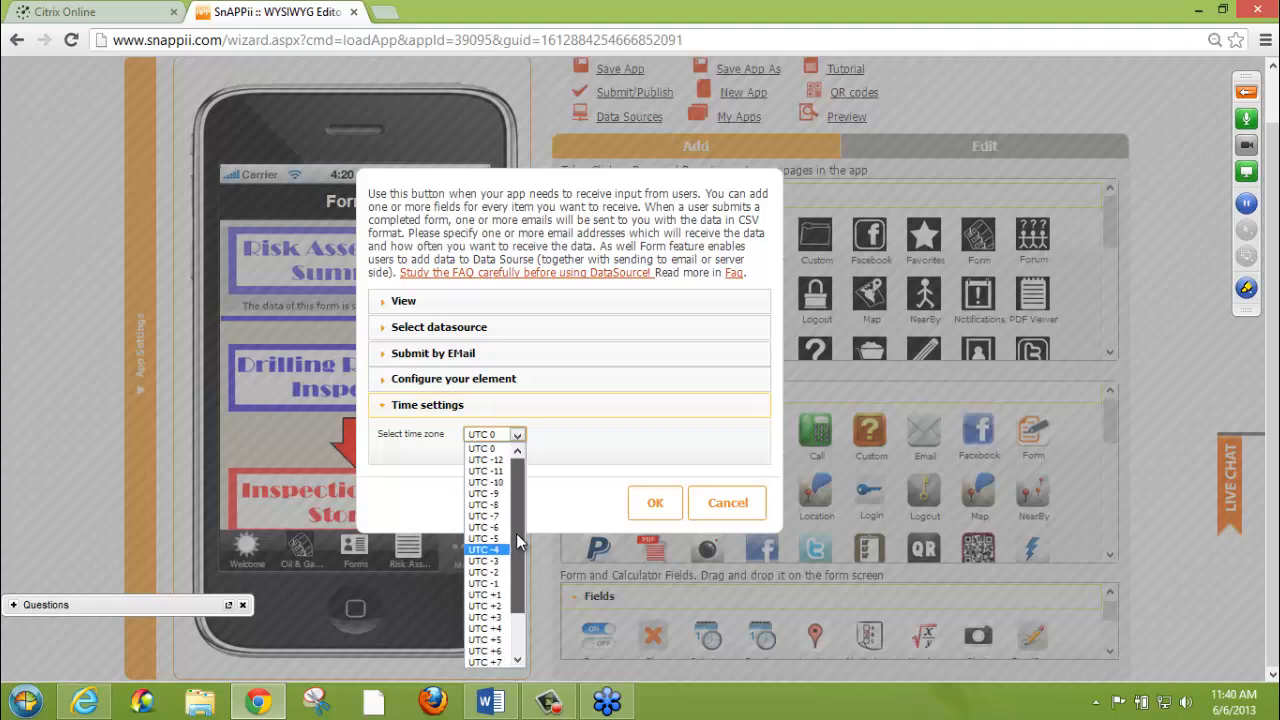
left_click(586, 457)
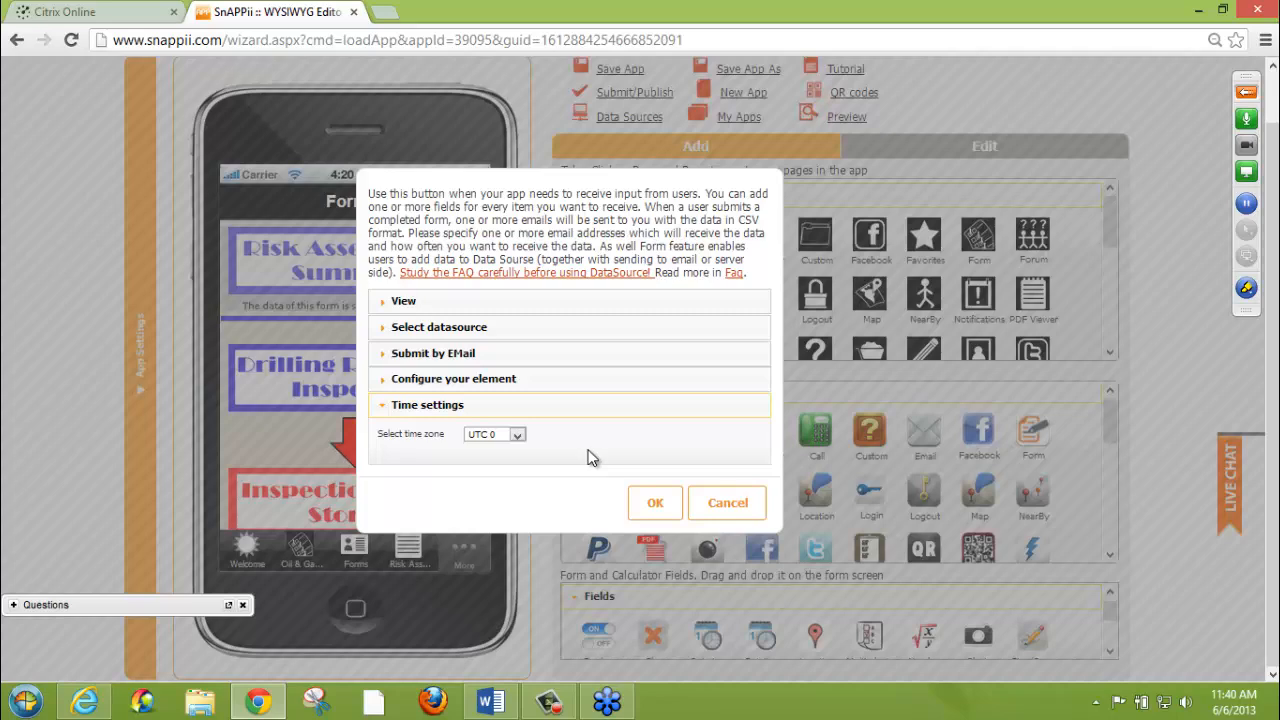
left_click(710, 508)
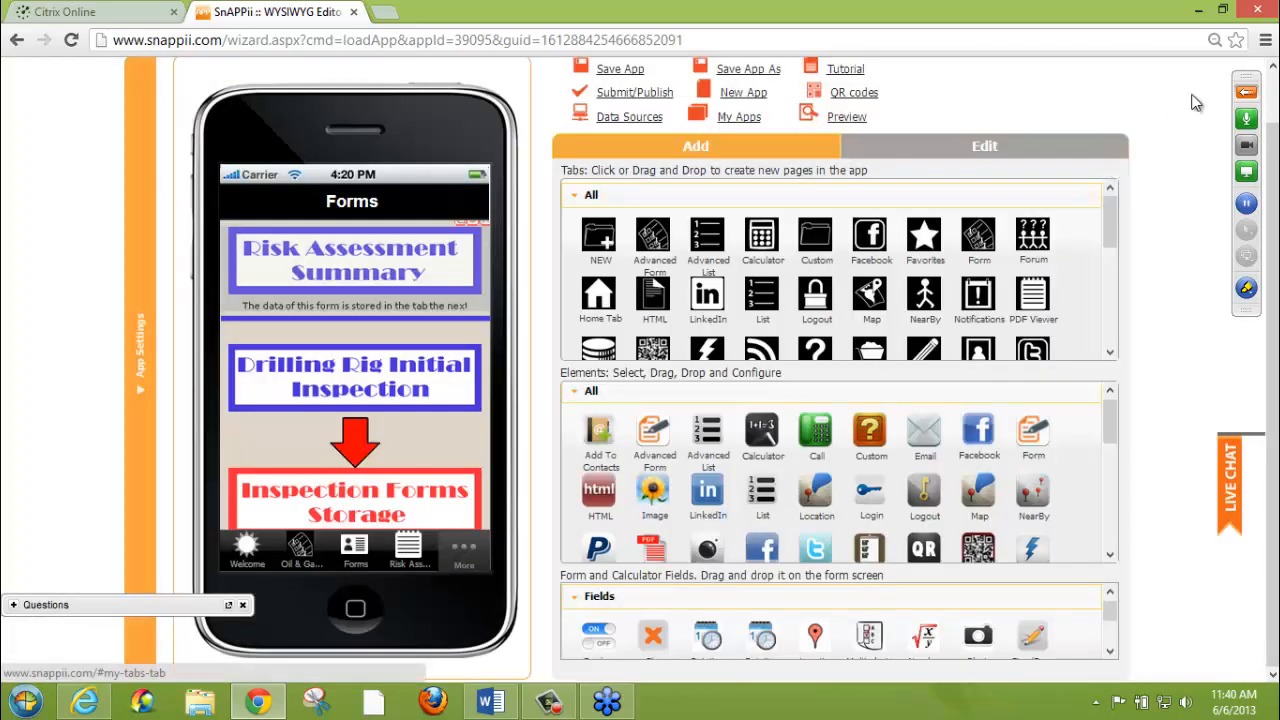
left_click(1215, 40)
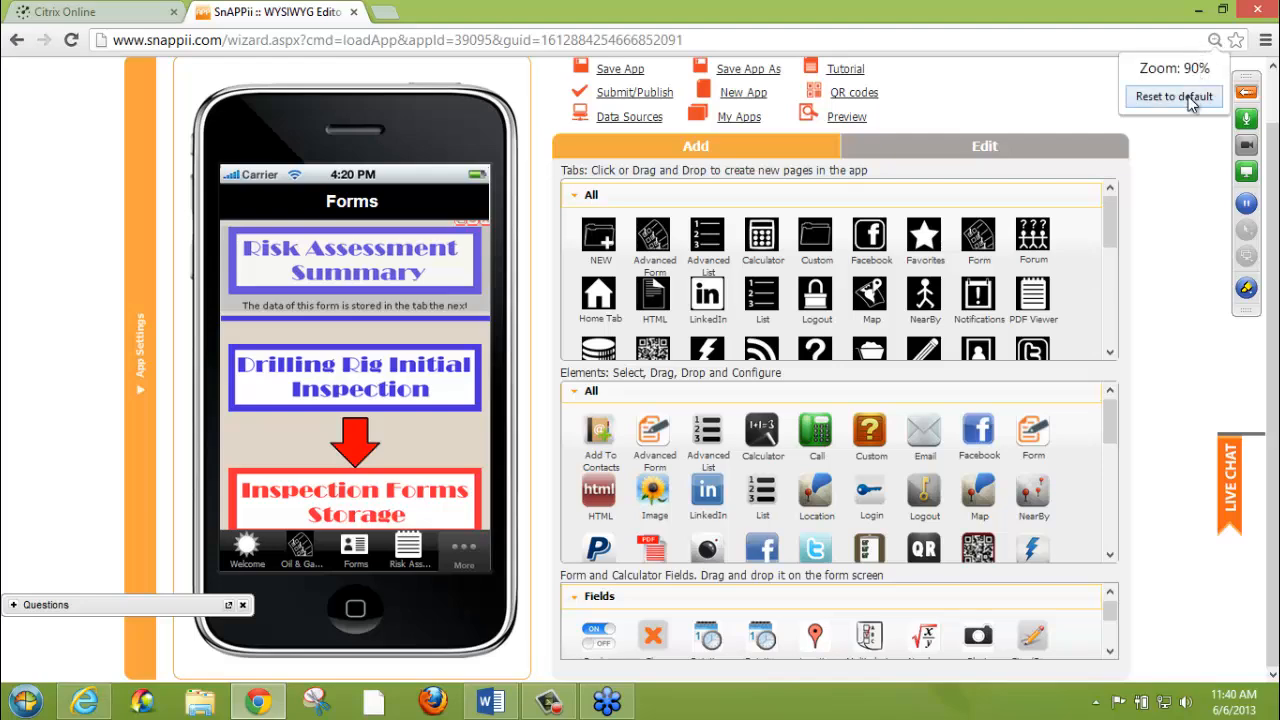
left_click(1188, 97)
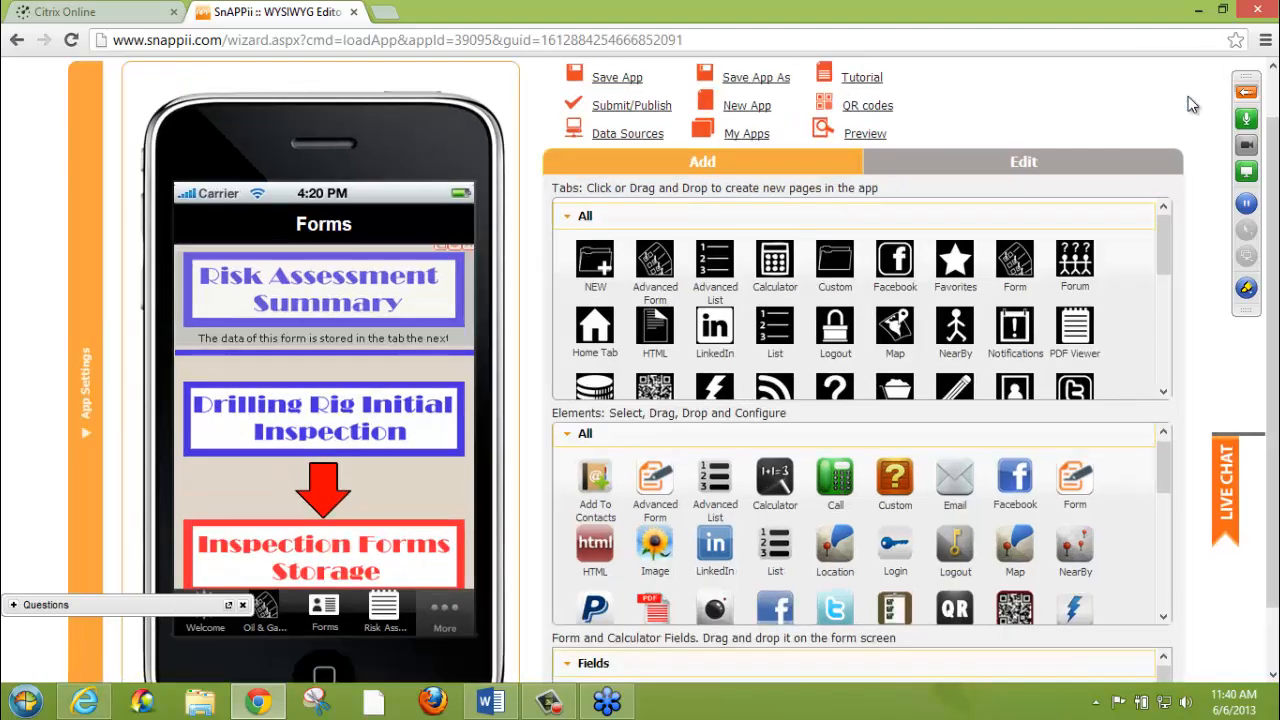
Open the Risk Assessment Summary form from the Forms tab in the phone preview
left_click(287, 307)
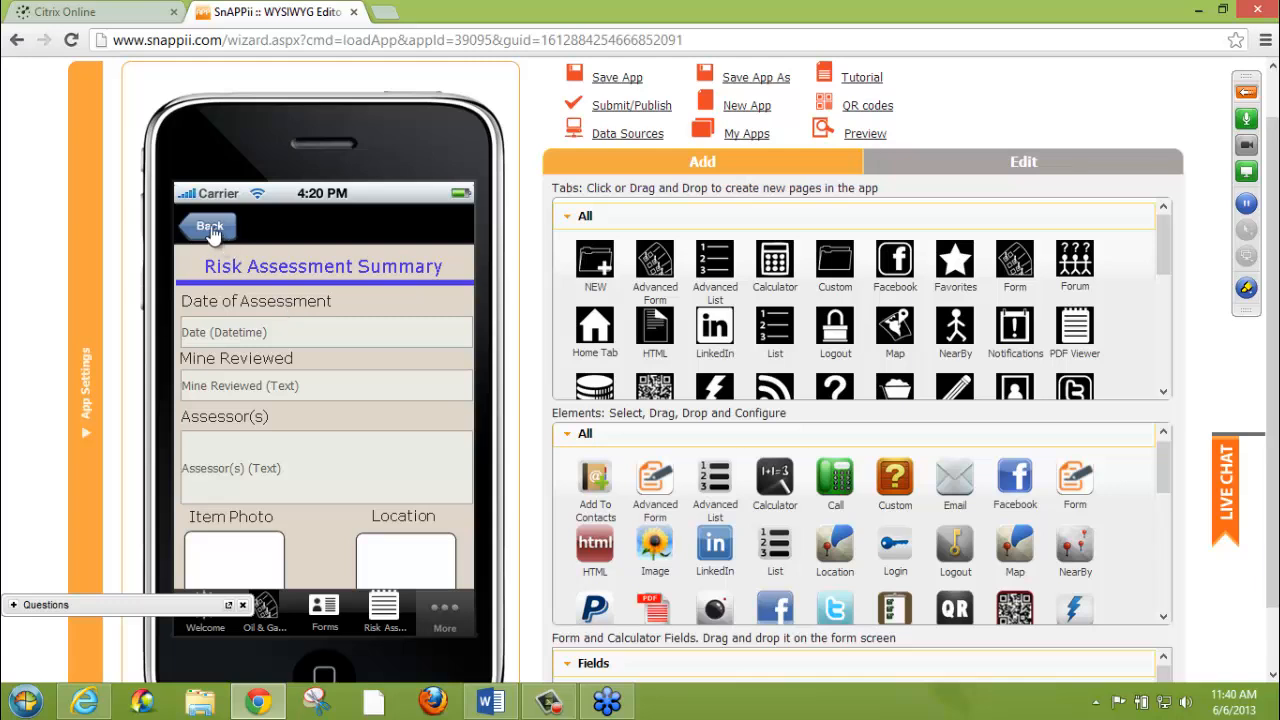
left_click(207, 227)
left_click(282, 303)
Try to add a Text element from the Elements list to the Risk Assessment Summary form
left_click_drag(1158, 488, 1163, 540)
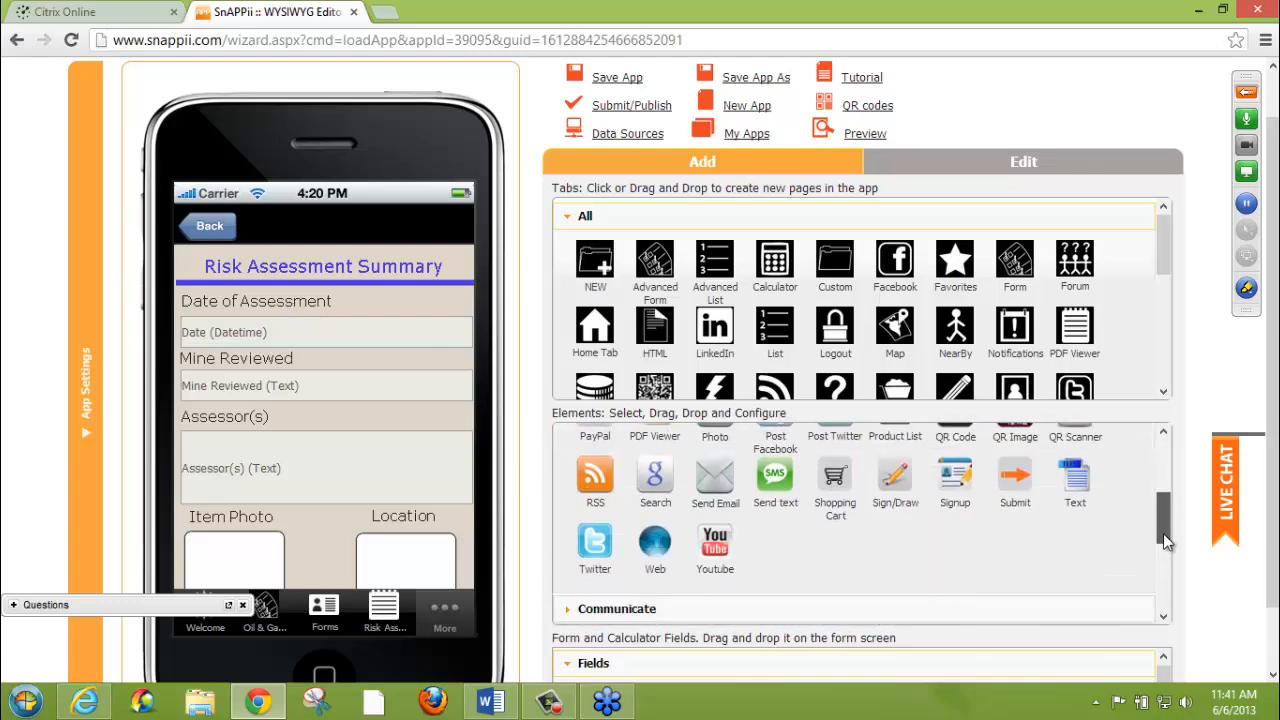
mouse_move(1075, 478)
left_mouse_down()
mouse_move(240, 312)
mouse_move(770, 478)
mouse_move(1138, 550)
mouse_move(1065, 481)
left_mouse_up()
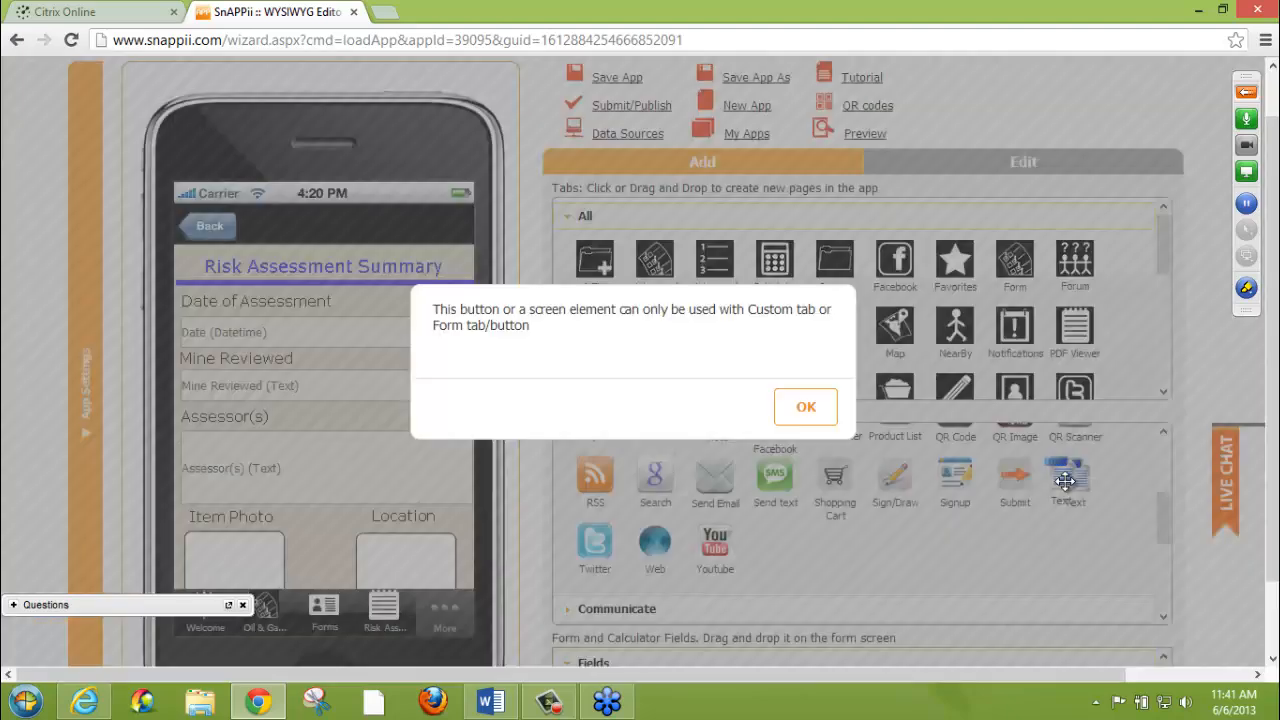
left_click(786, 408)
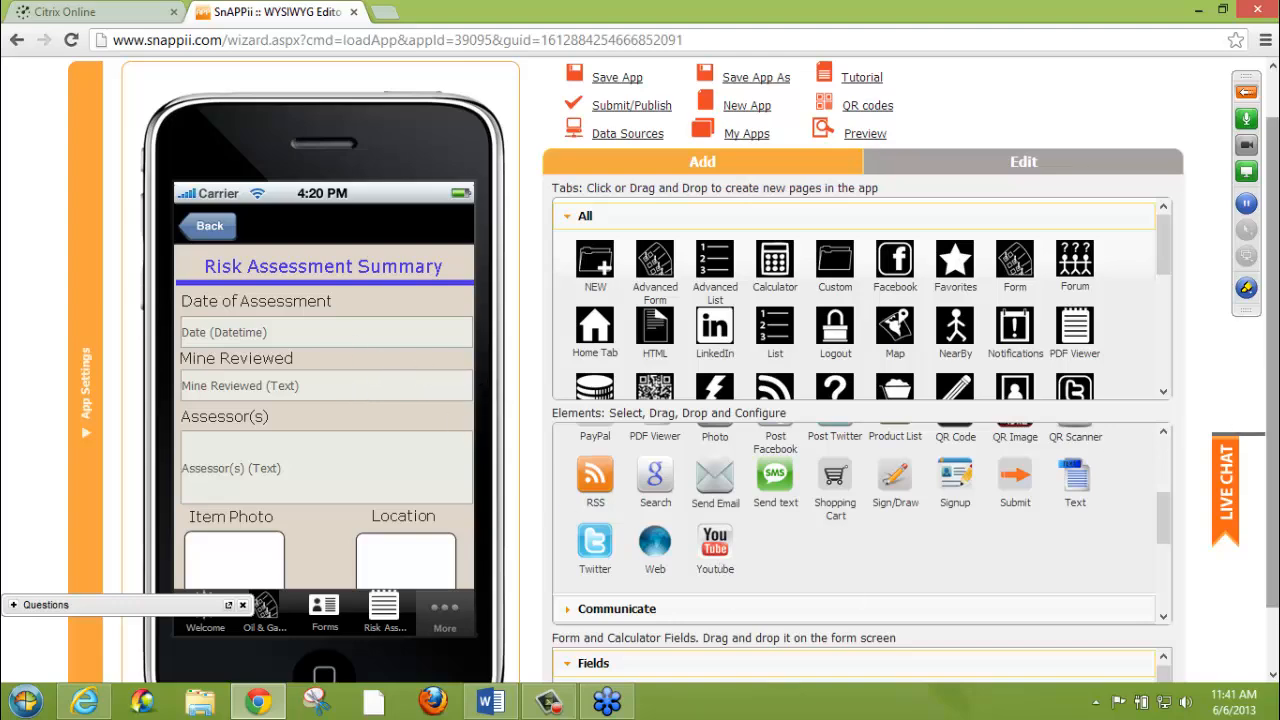
Examine the available form and calculator fields and the fields placed on the Risk Assessment Summary form
scroll(1000, 460, "down", 1)
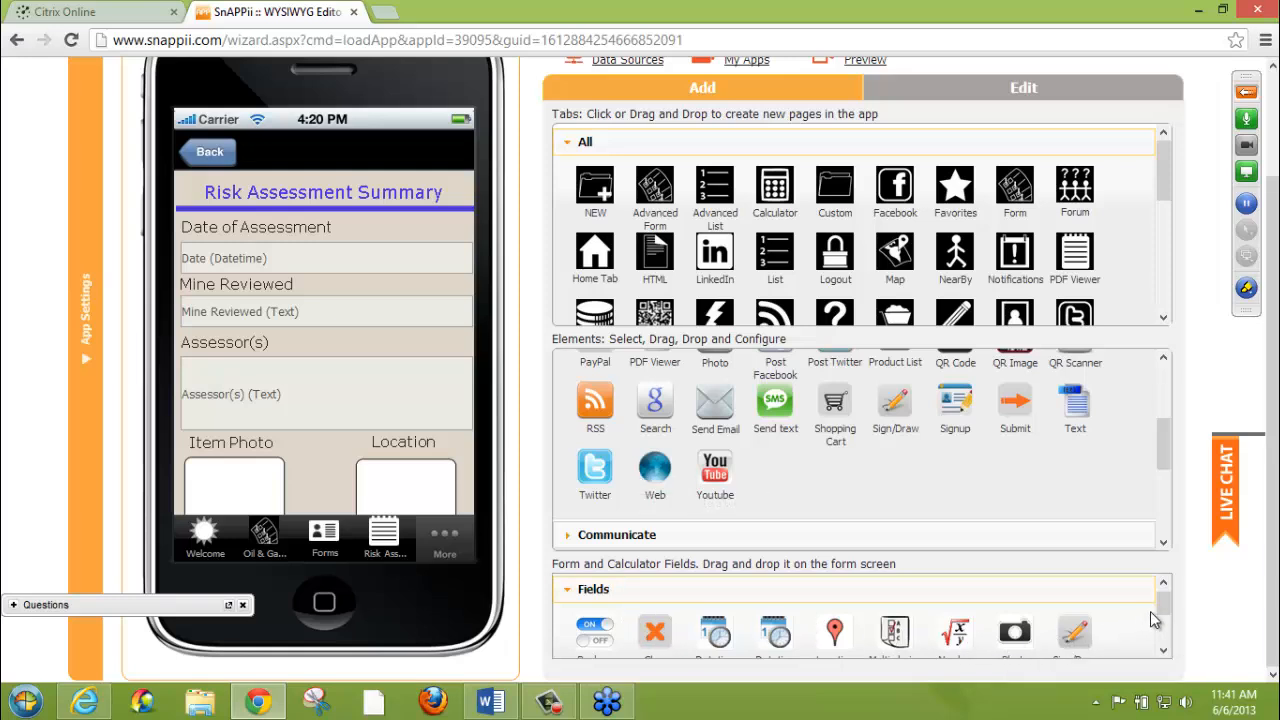
scroll(1163, 625, "down", 1)
left_click_drag(1162, 628, 1163, 630)
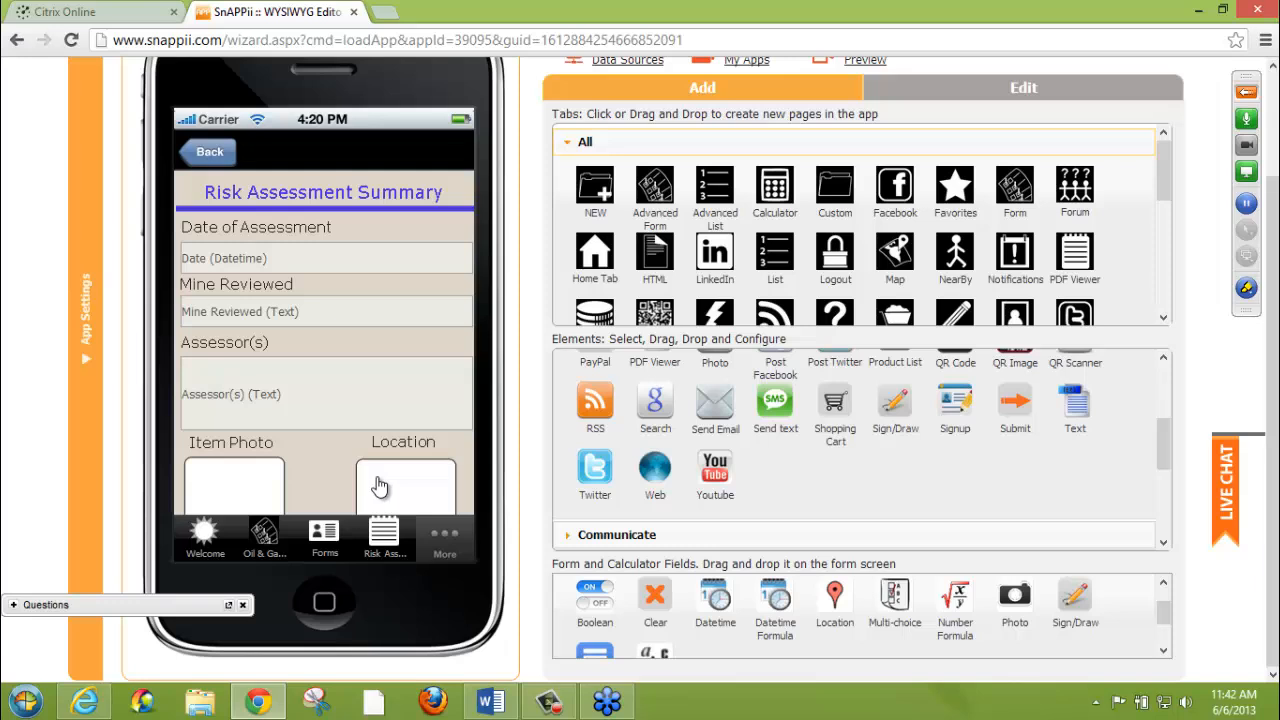
left_click_drag(320, 474, 321, 400)
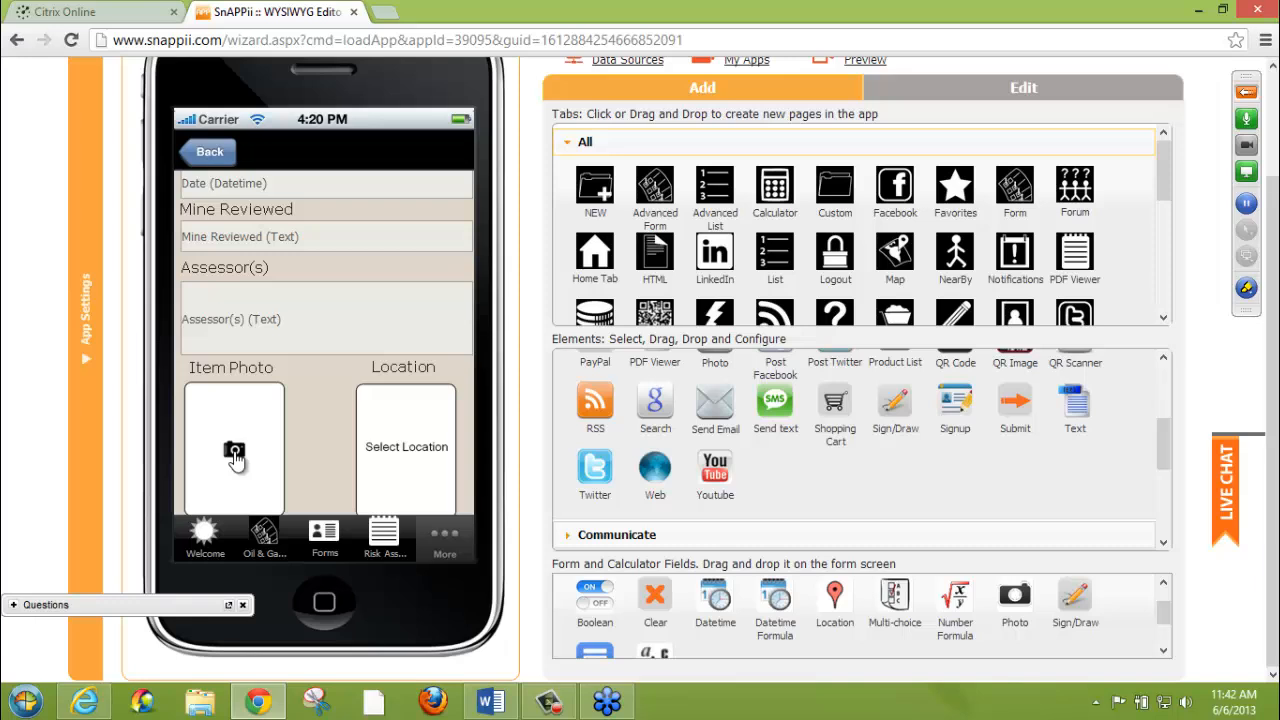
left_click_drag(306, 472, 314, 230)
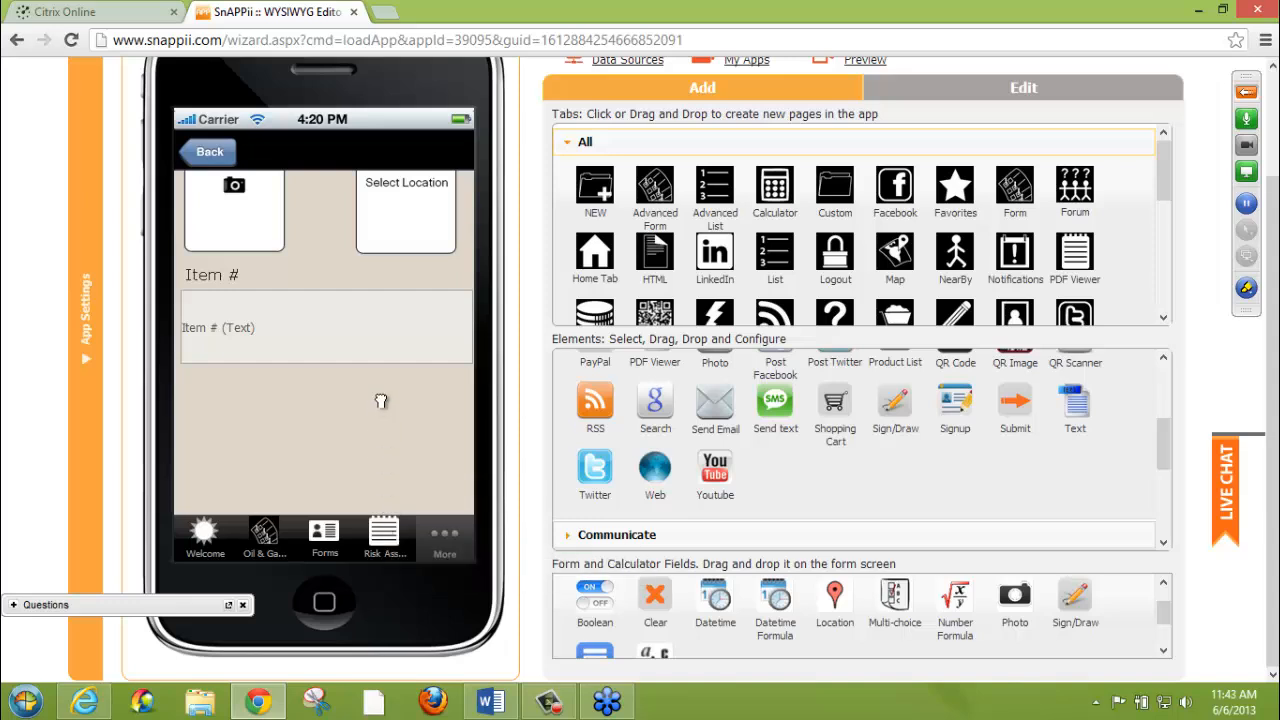
scroll(381, 432, "up", 2)
scroll(337, 274, "up", 3)
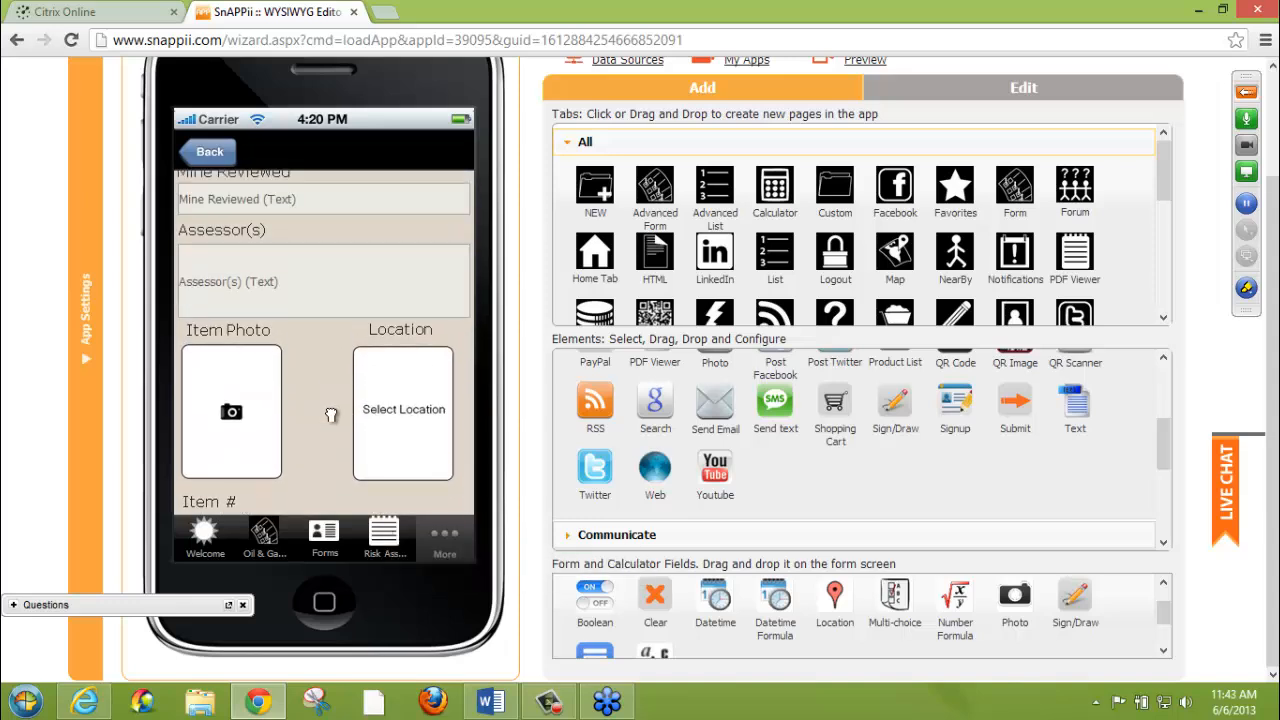
scroll(318, 252, "up", 2)
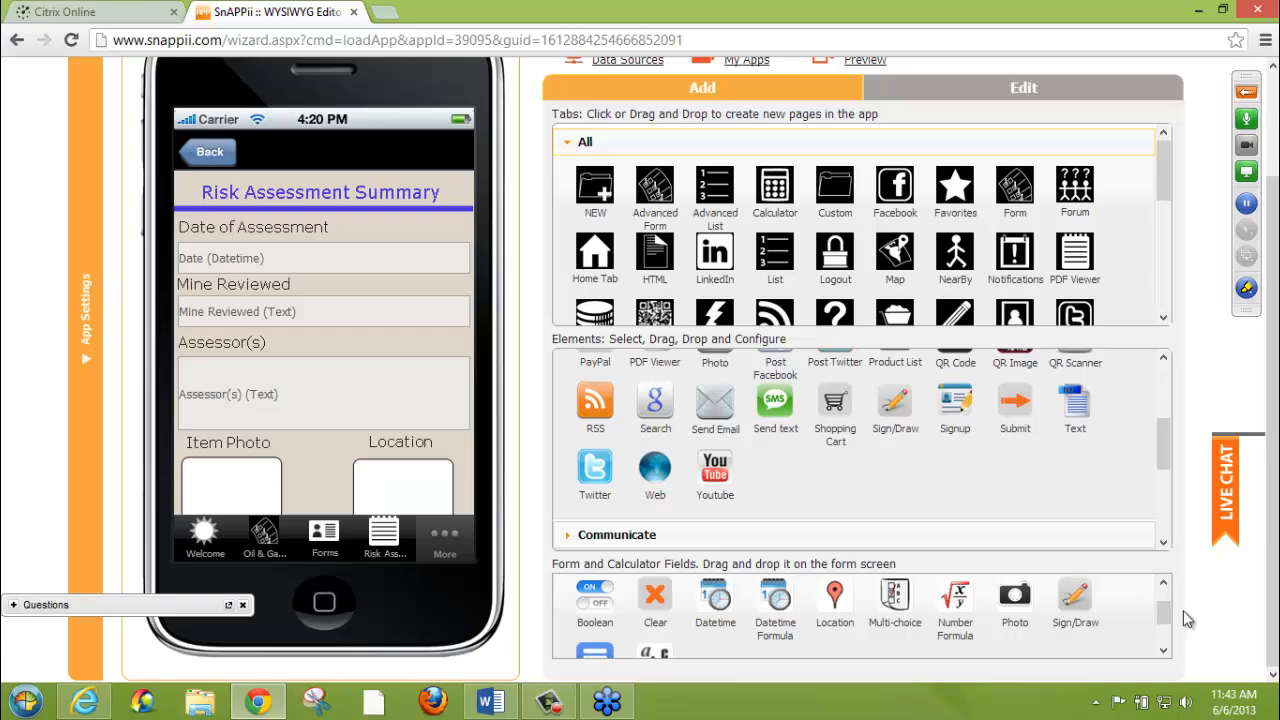
left_click_drag(1165, 610, 1164, 626)
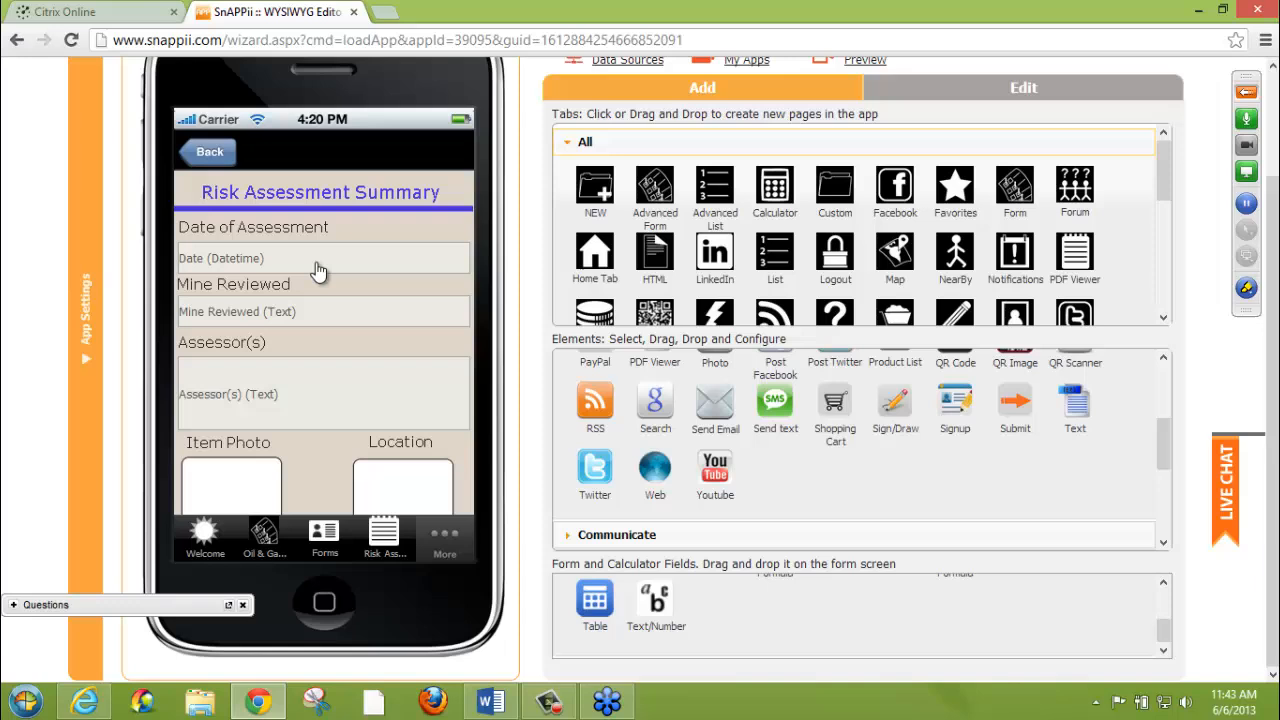
Set the format of the form's Date of Assessment field to date and save the field settings
left_click(450, 243)
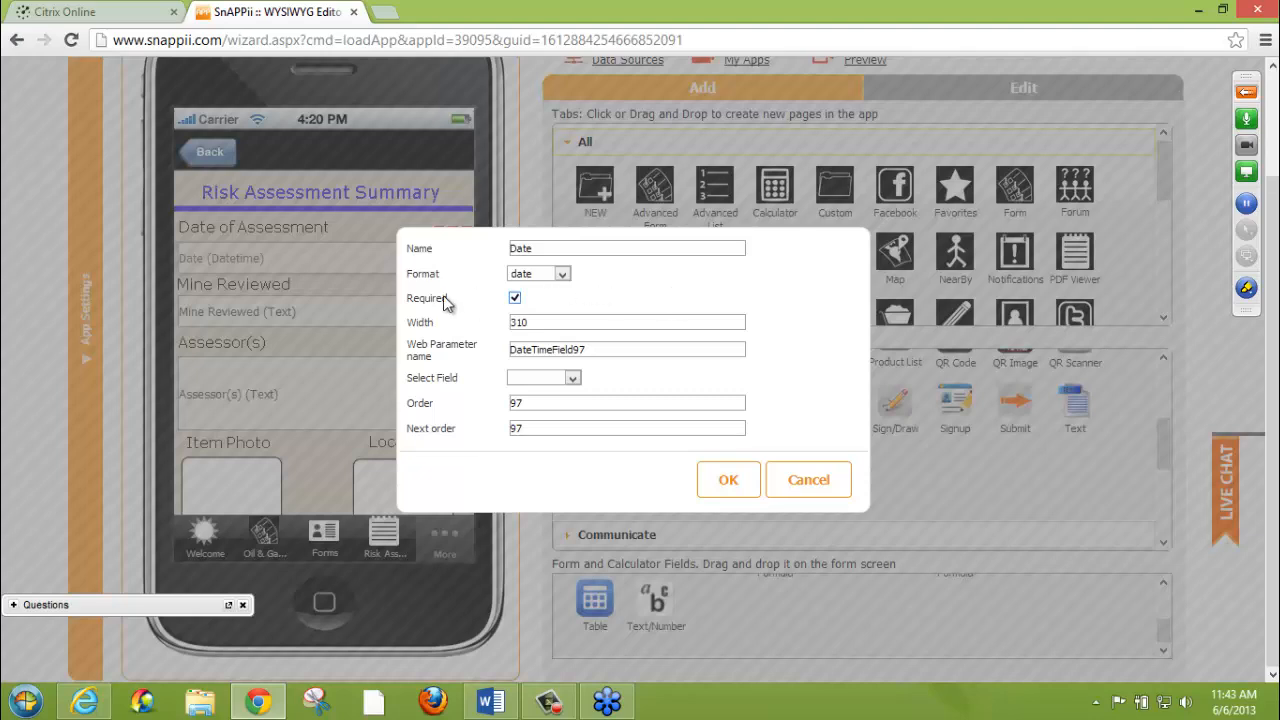
left_click(562, 275)
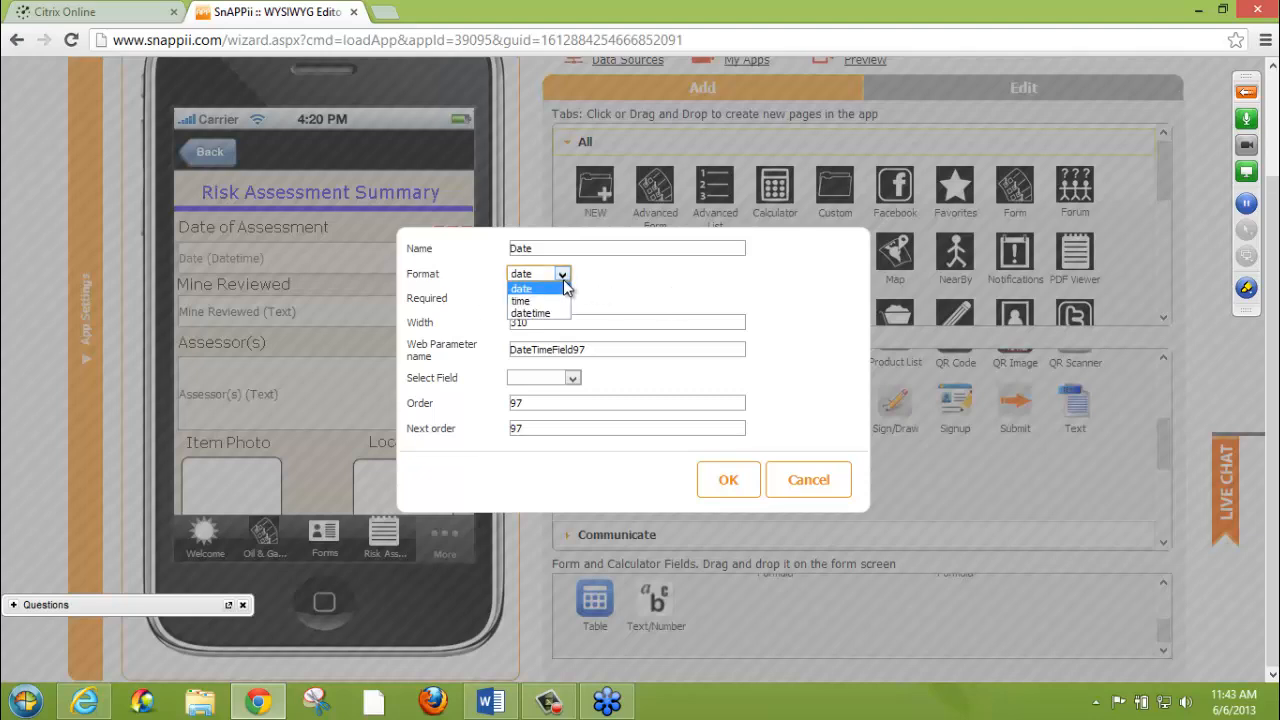
left_click(560, 290)
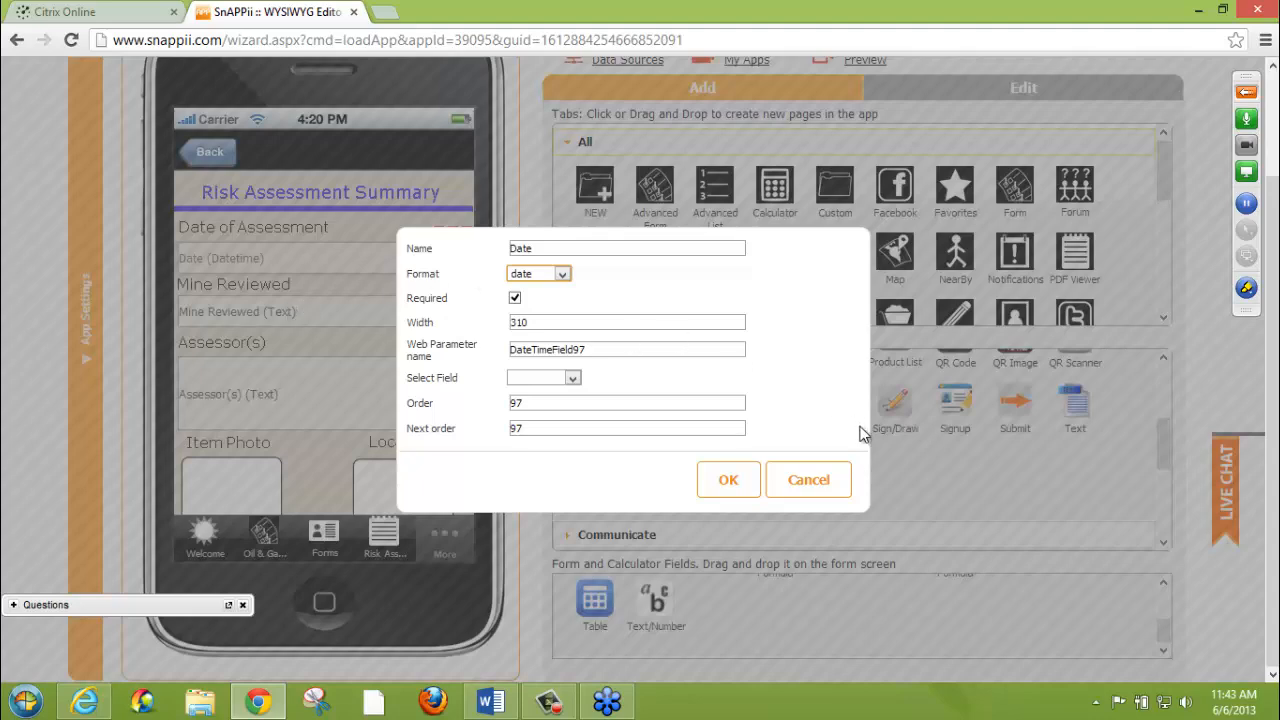
left_click(728, 480)
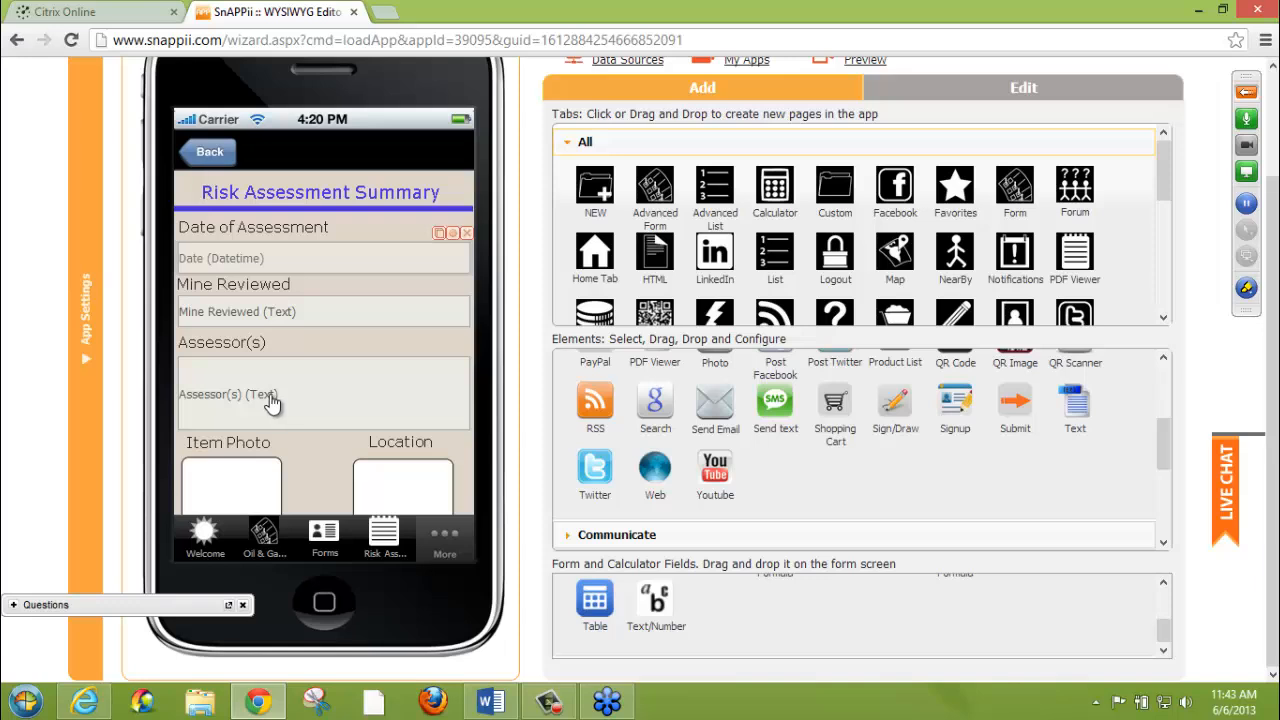
Open the Risk Assessment Summary list tab's settings and review its View and Security sections
left_click(383, 543)
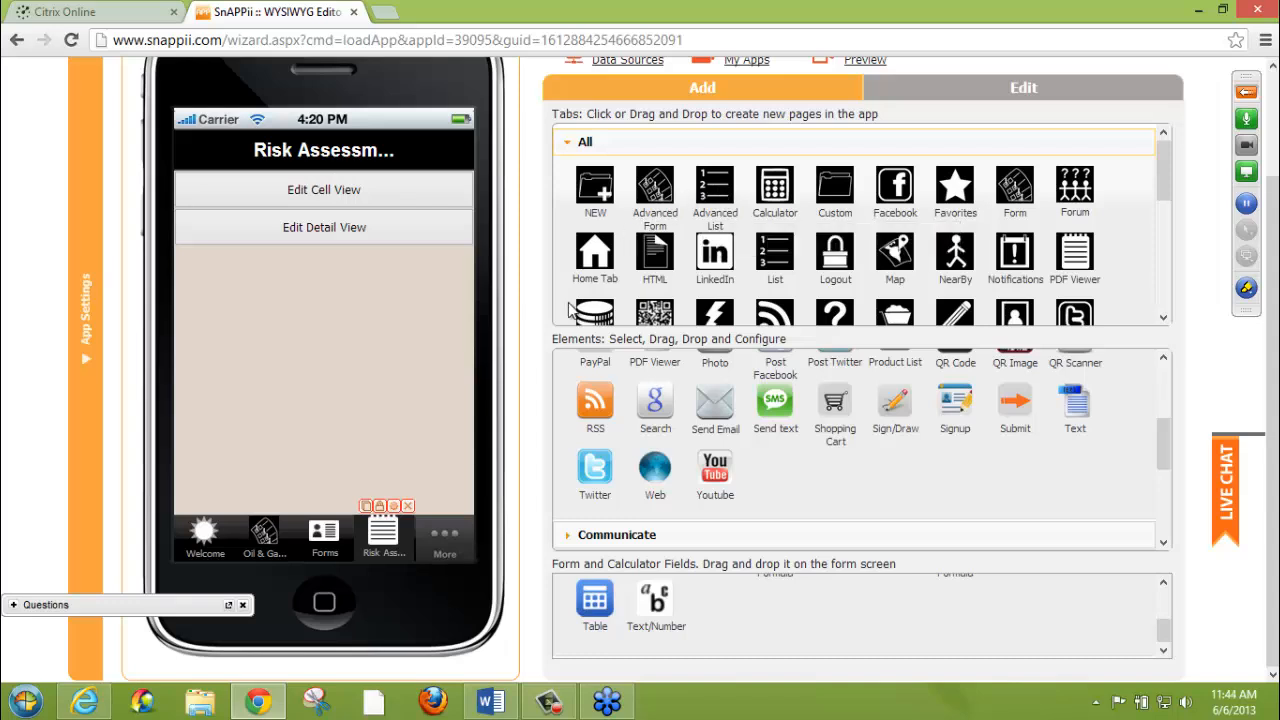
left_click(392, 506)
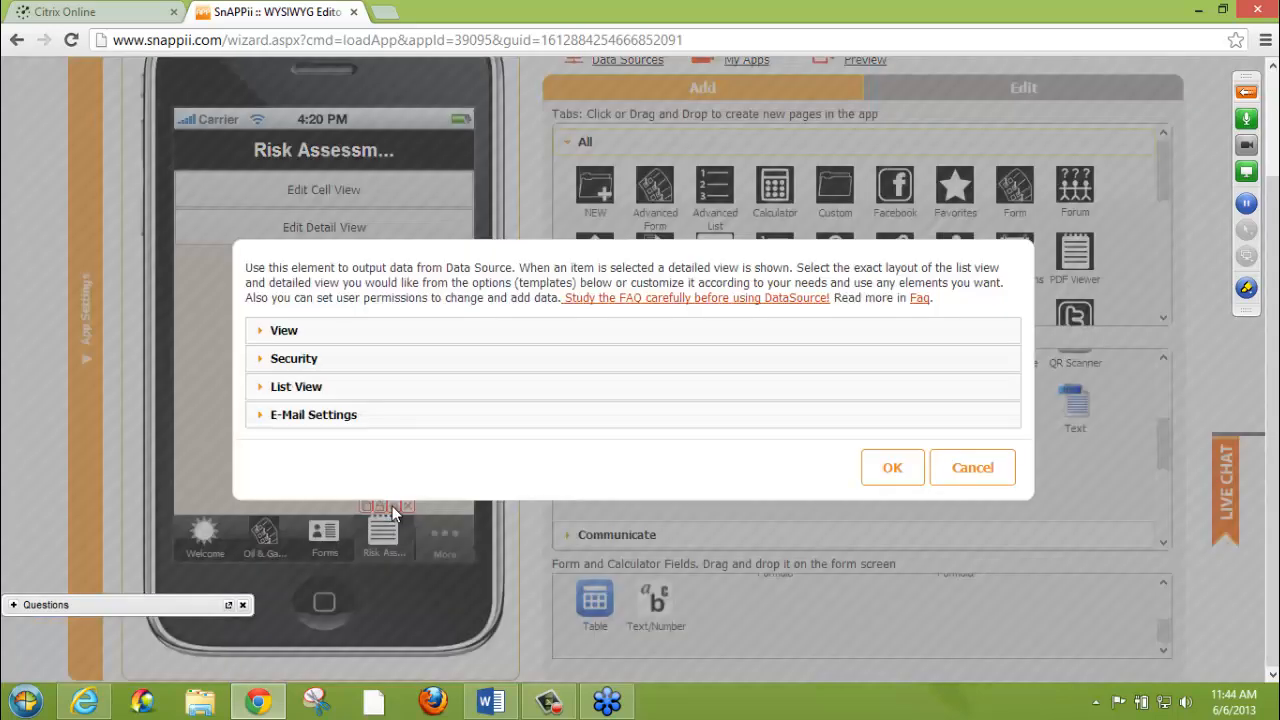
left_click(413, 332)
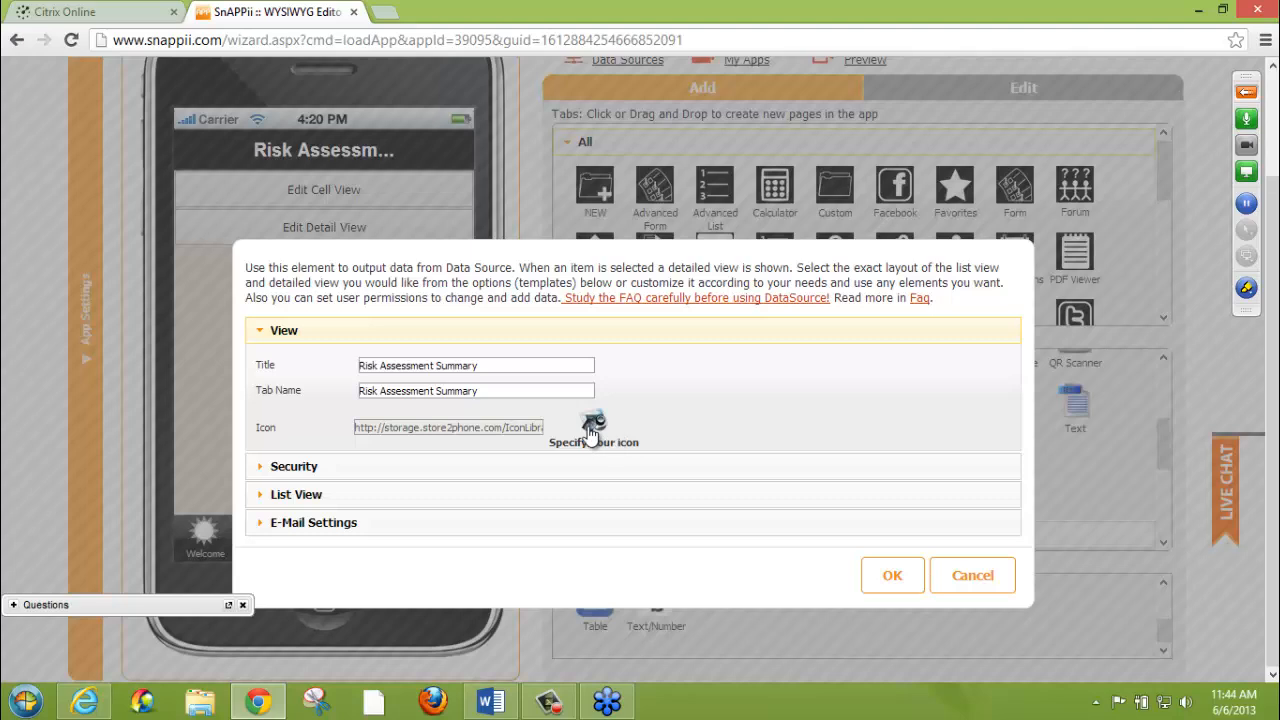
left_click(276, 332)
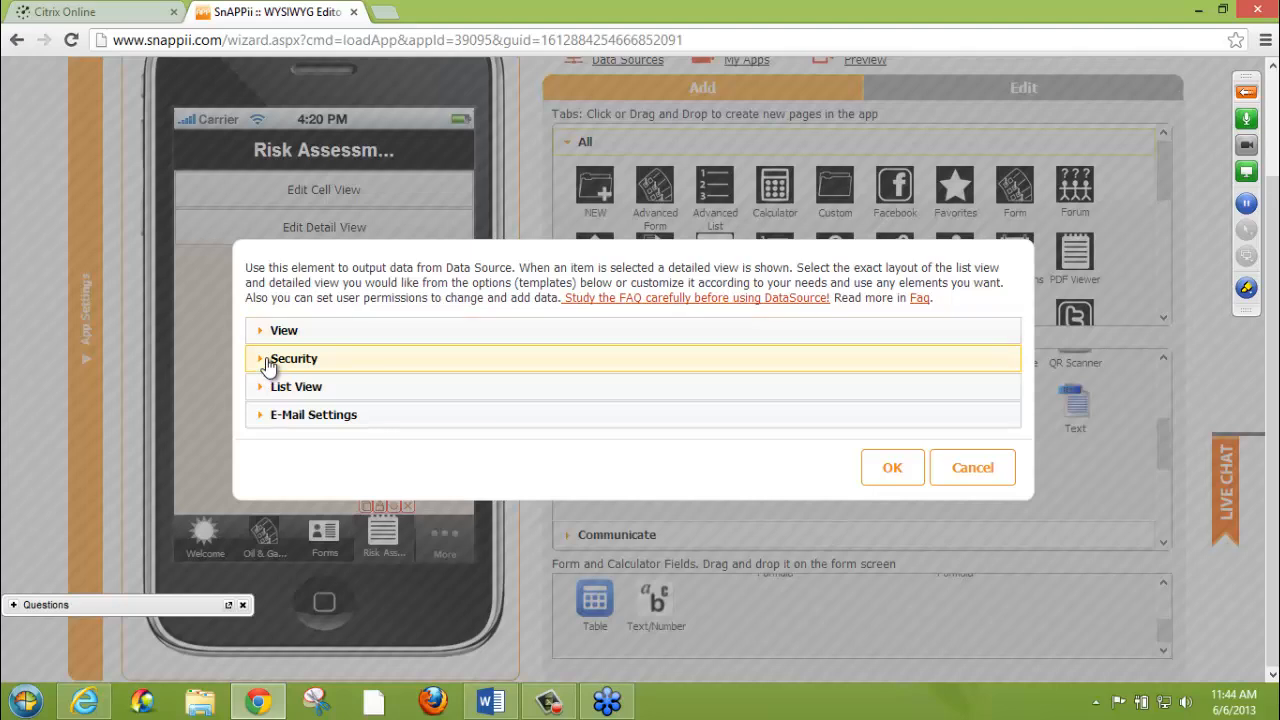
left_click(271, 359)
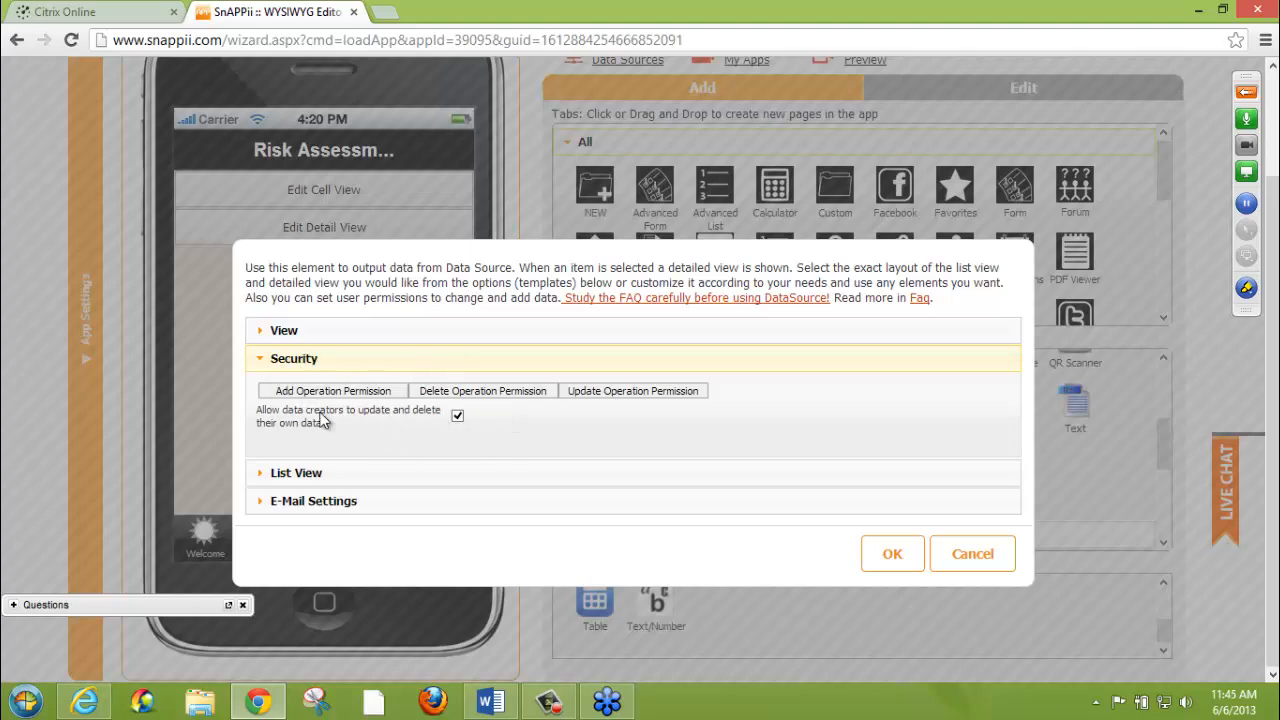
Review the list tab's List View settings, including the data source choices and the list and detail view titles, and close them without saving
left_click(349, 366)
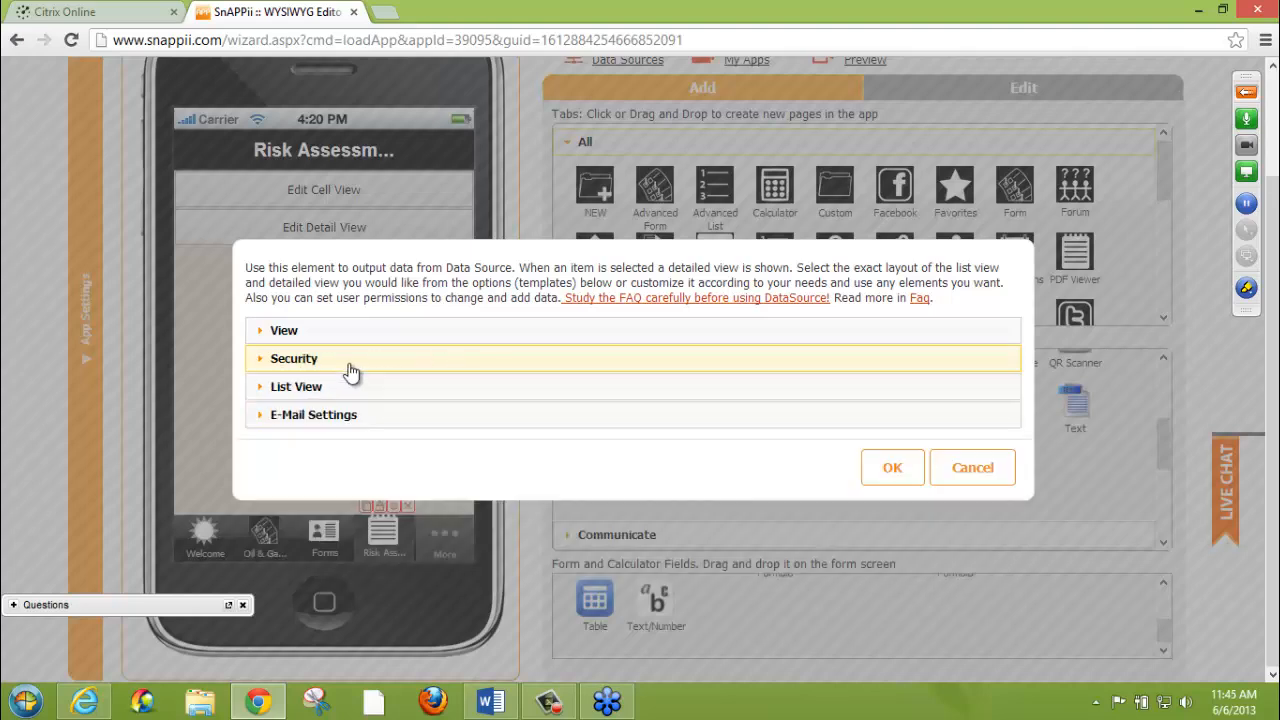
left_click(347, 390)
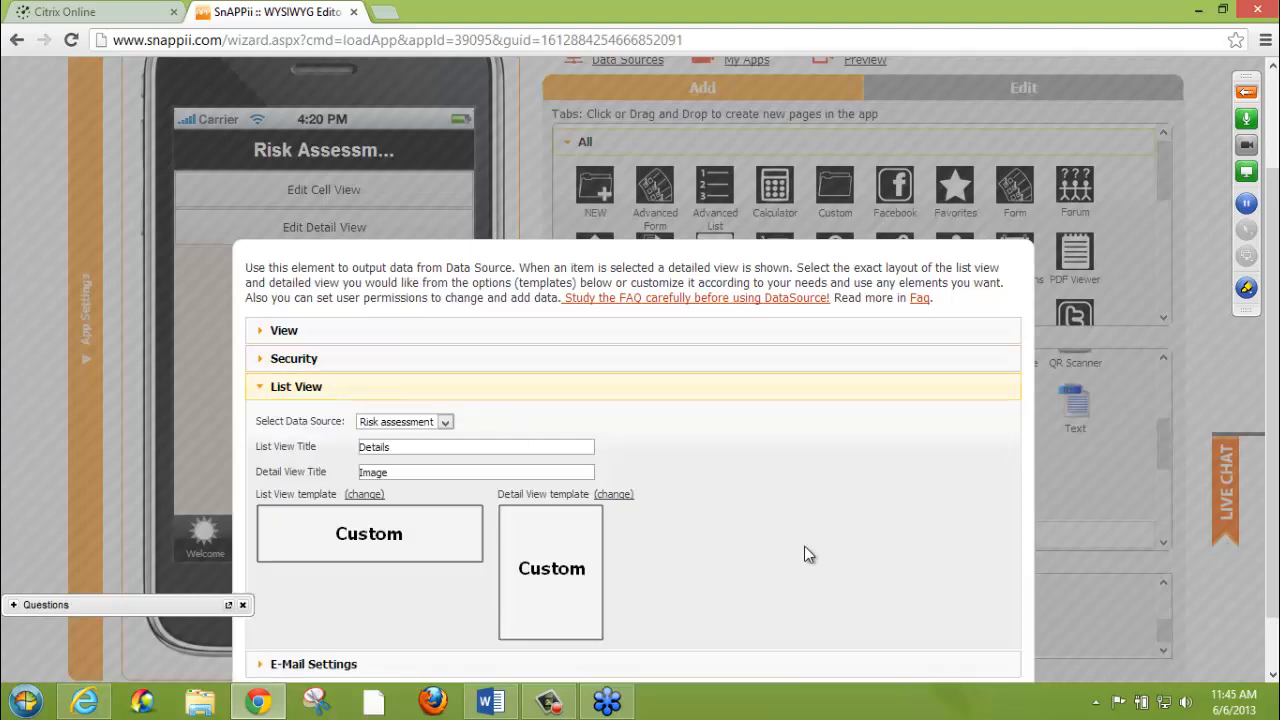
left_click_drag(1271, 473, 1271, 556)
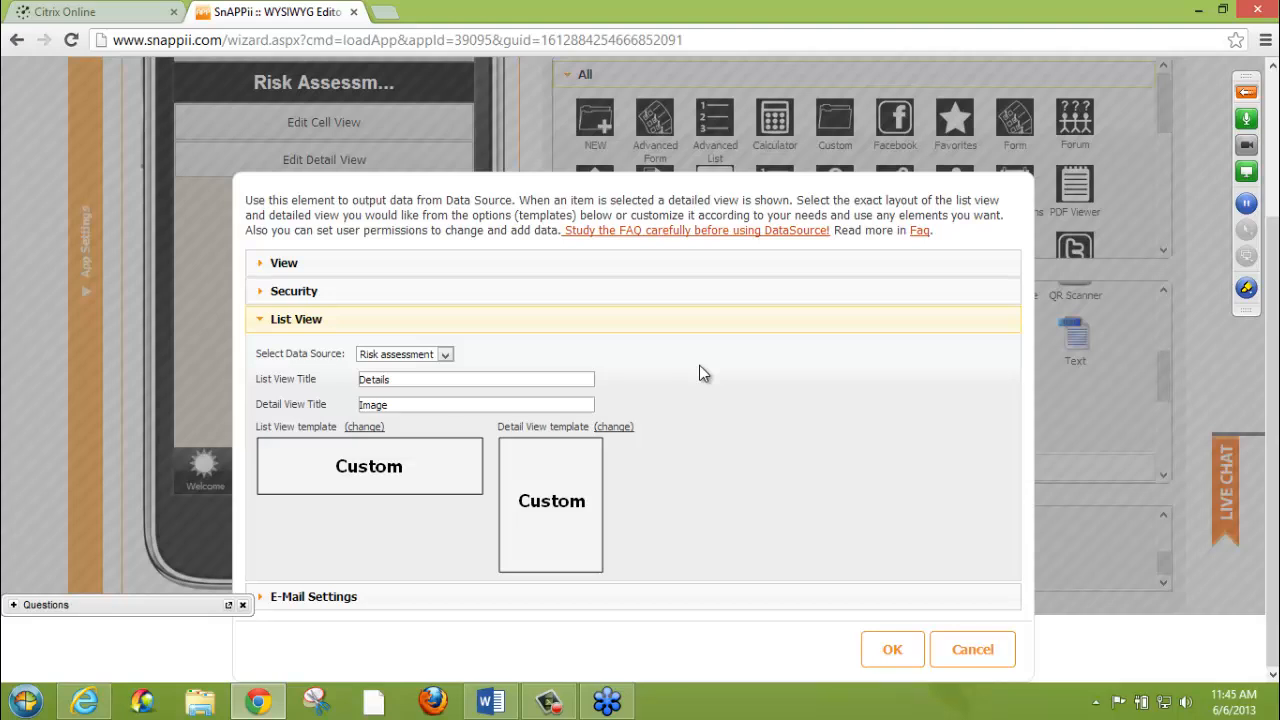
left_click(450, 355)
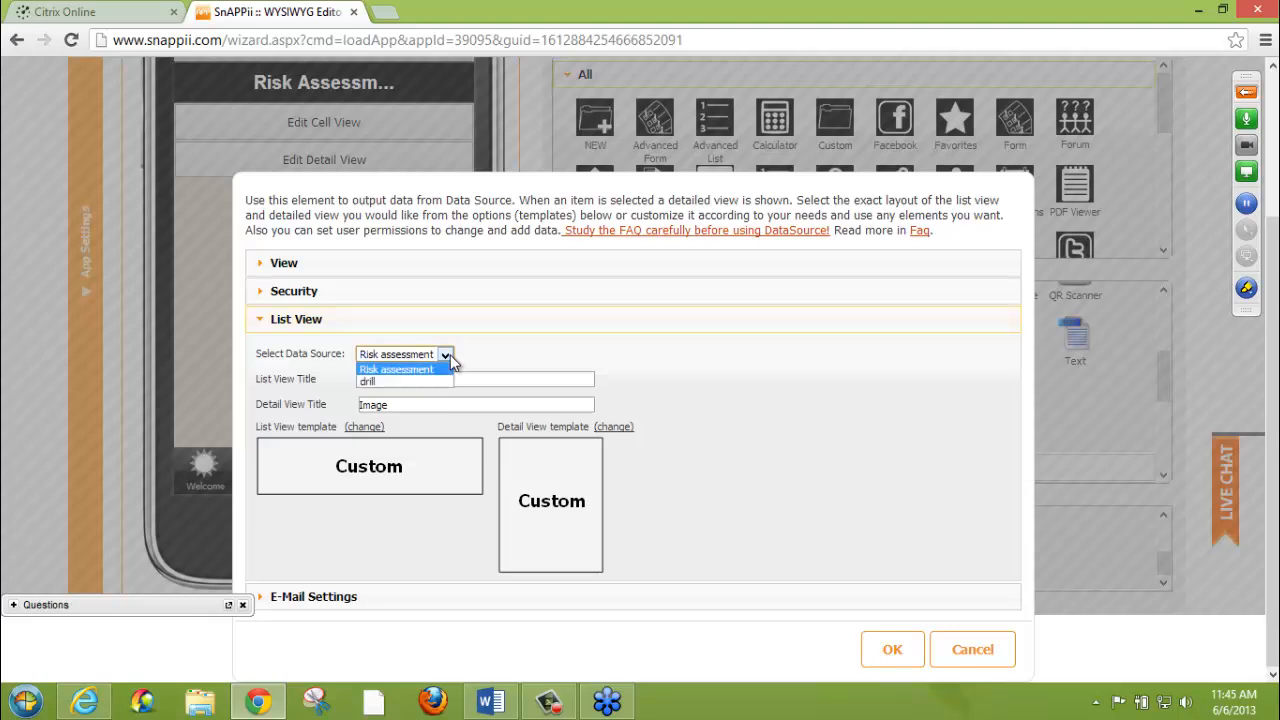
left_click(450, 355)
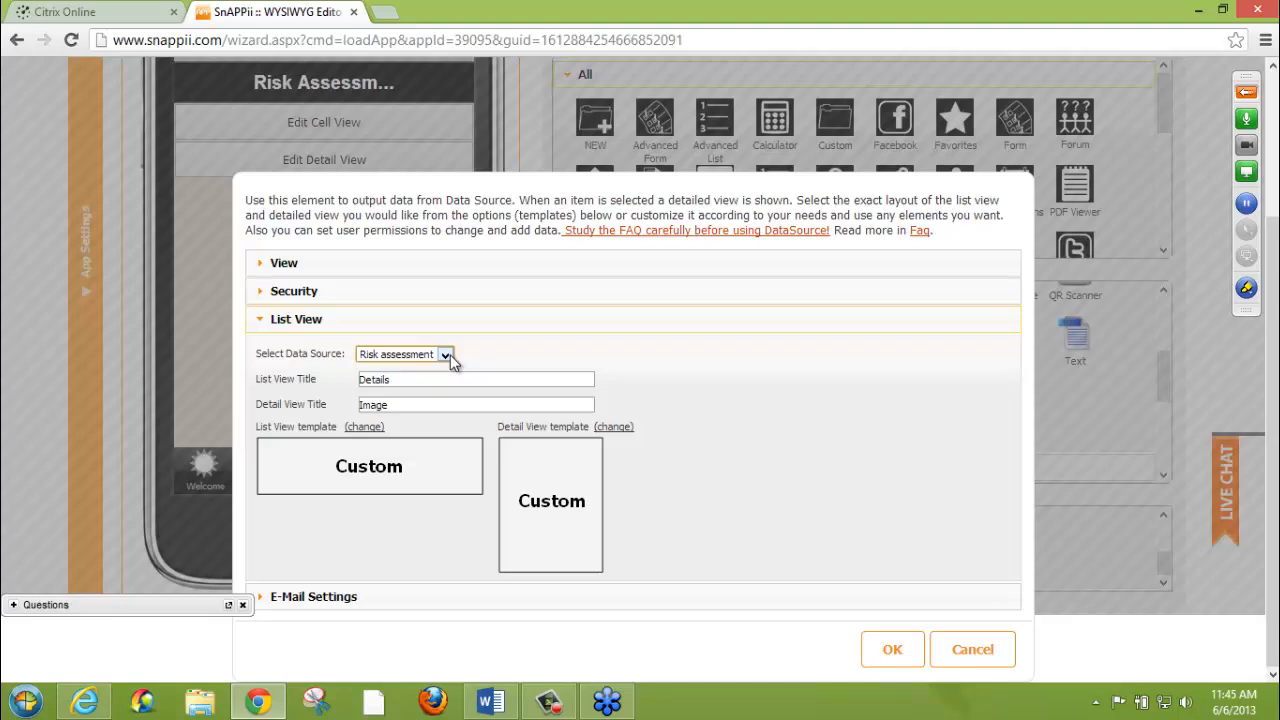
left_click_drag(437, 379, 329, 378)
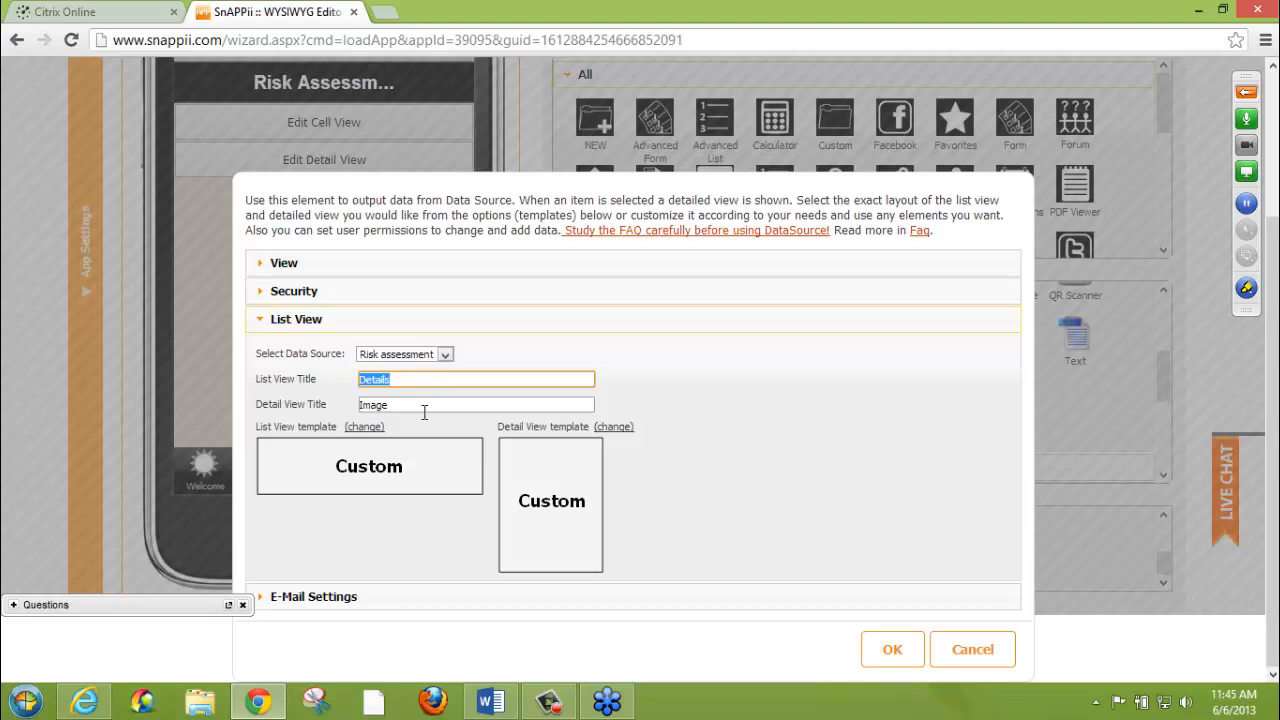
left_click_drag(424, 404, 340, 403)
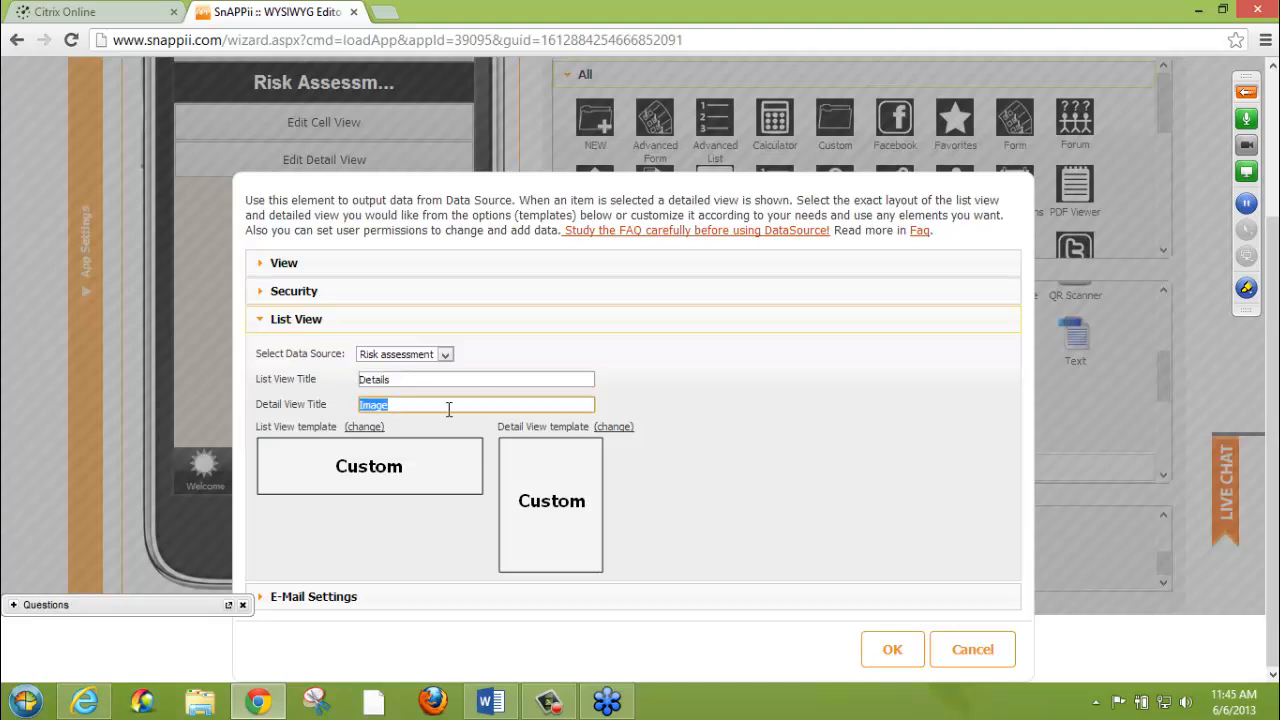
left_click(449, 409)
left_click(965, 649)
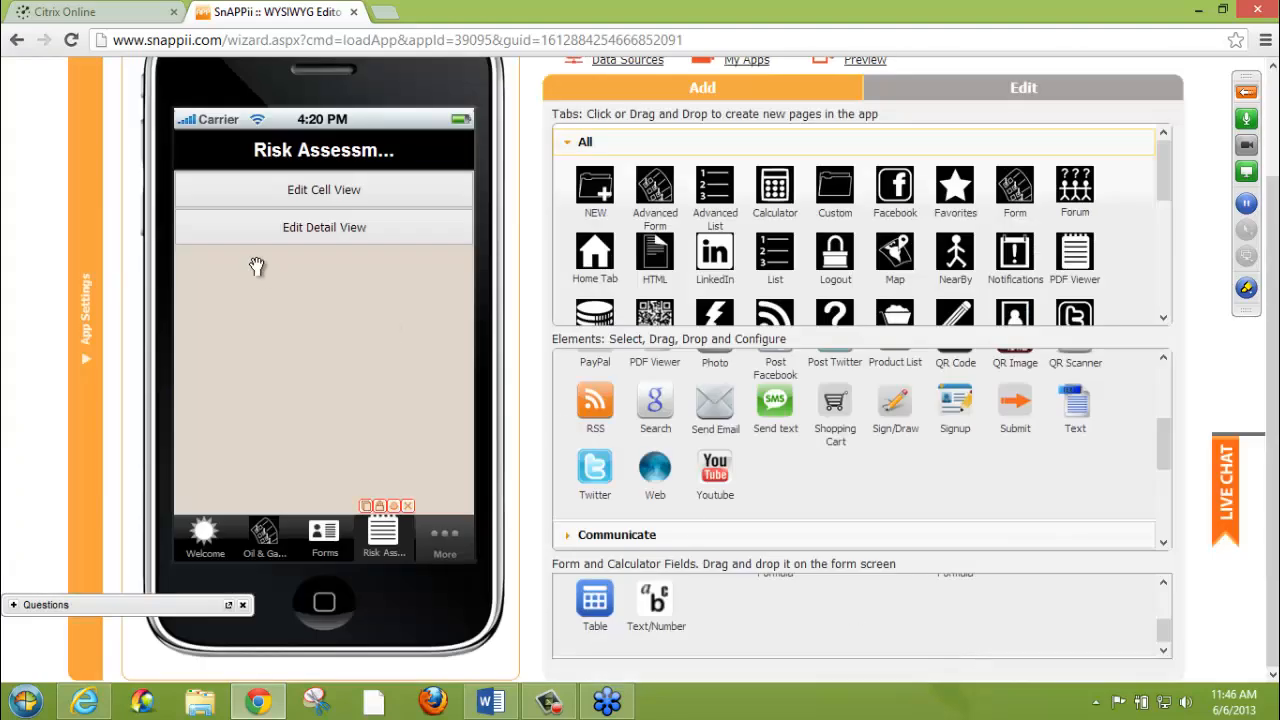
Open the list's cell view and inspect the settings of the text element beside the Date label, leaving them unsaved
left_click(237, 190)
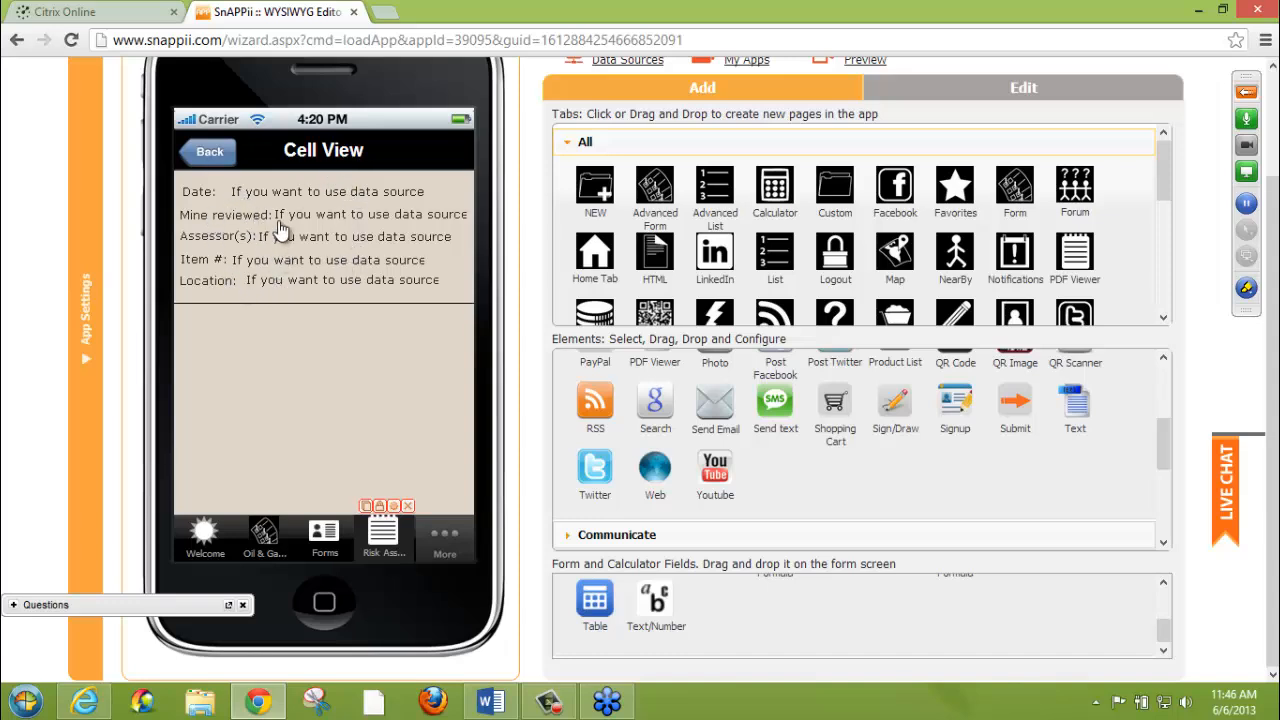
left_click(323, 200)
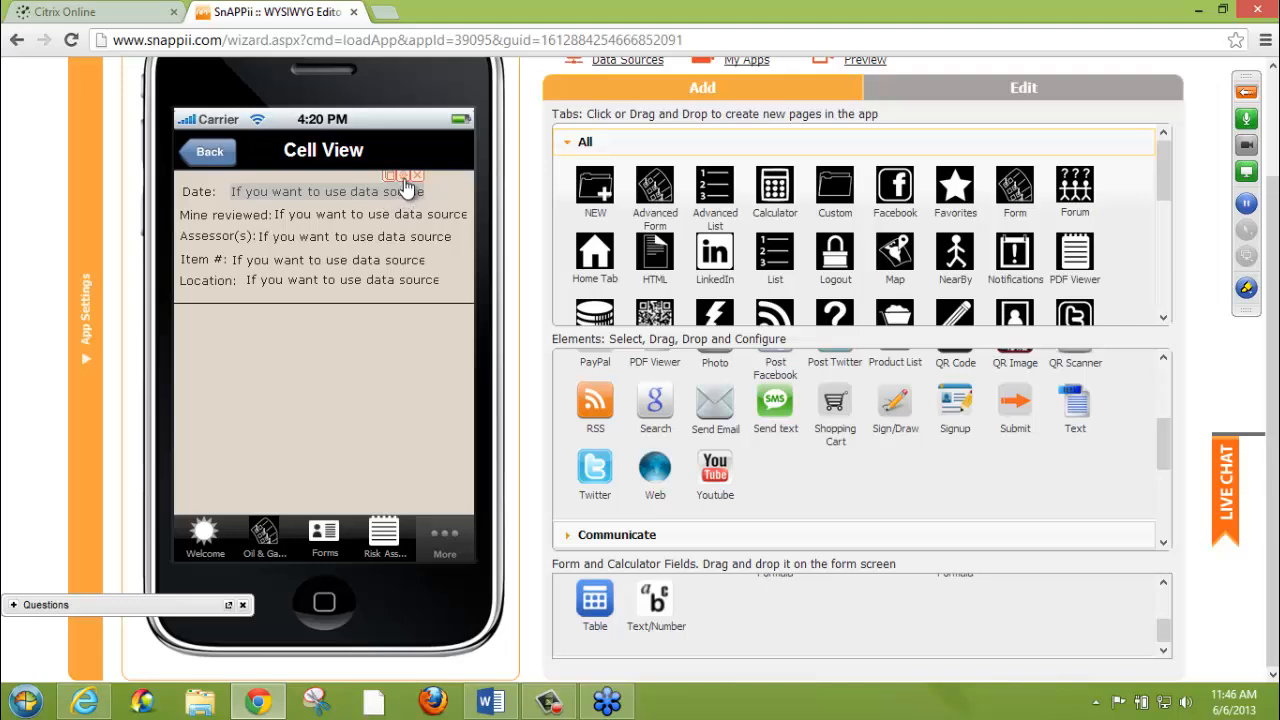
left_click(405, 178)
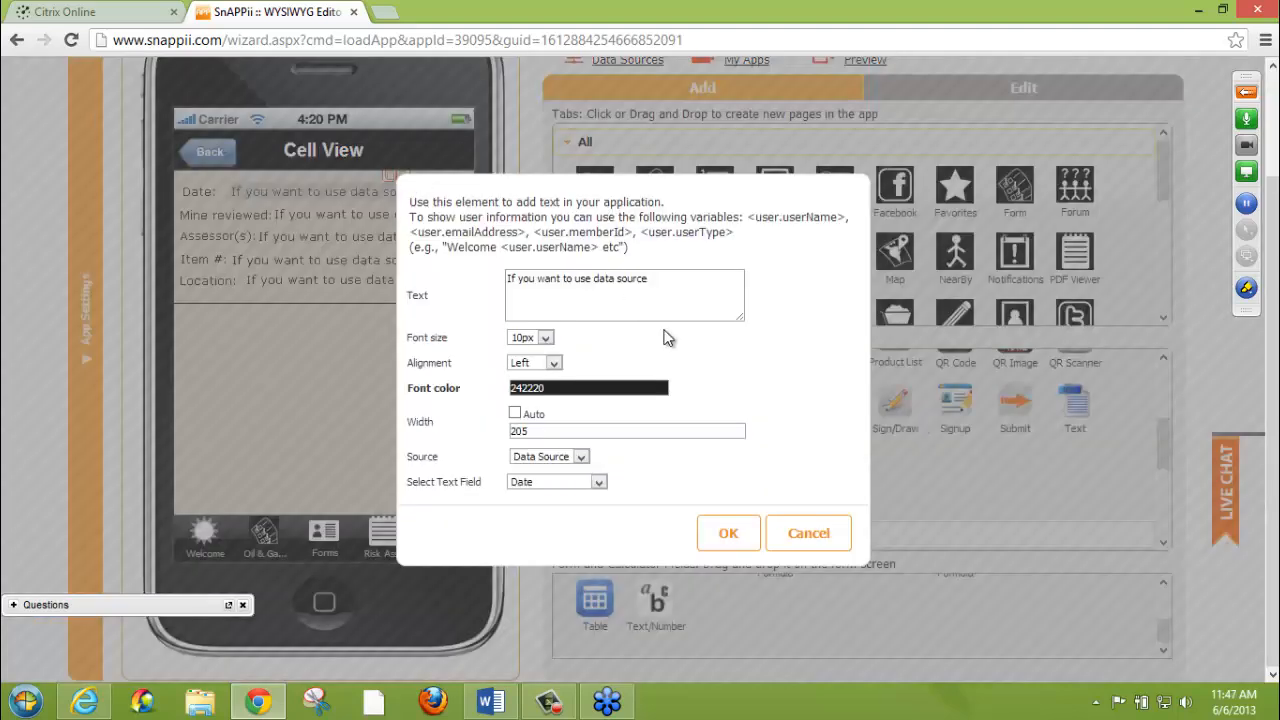
left_click(806, 533)
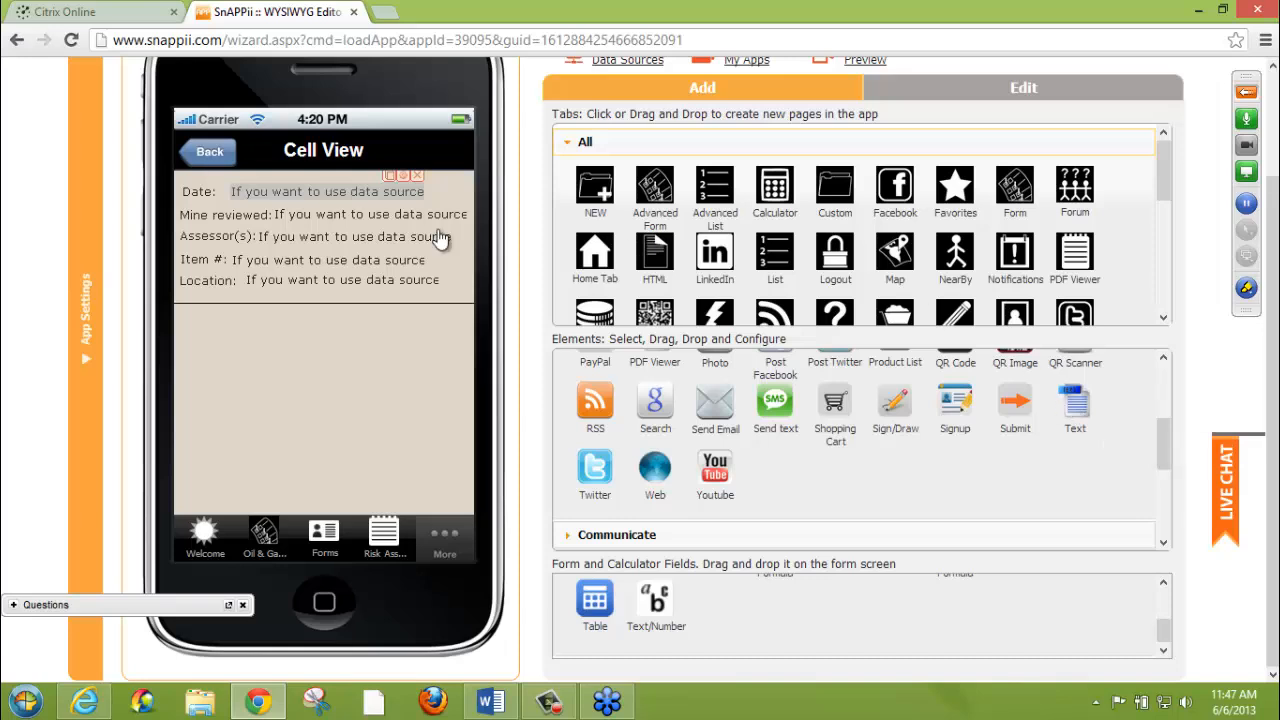
left_click(401, 178)
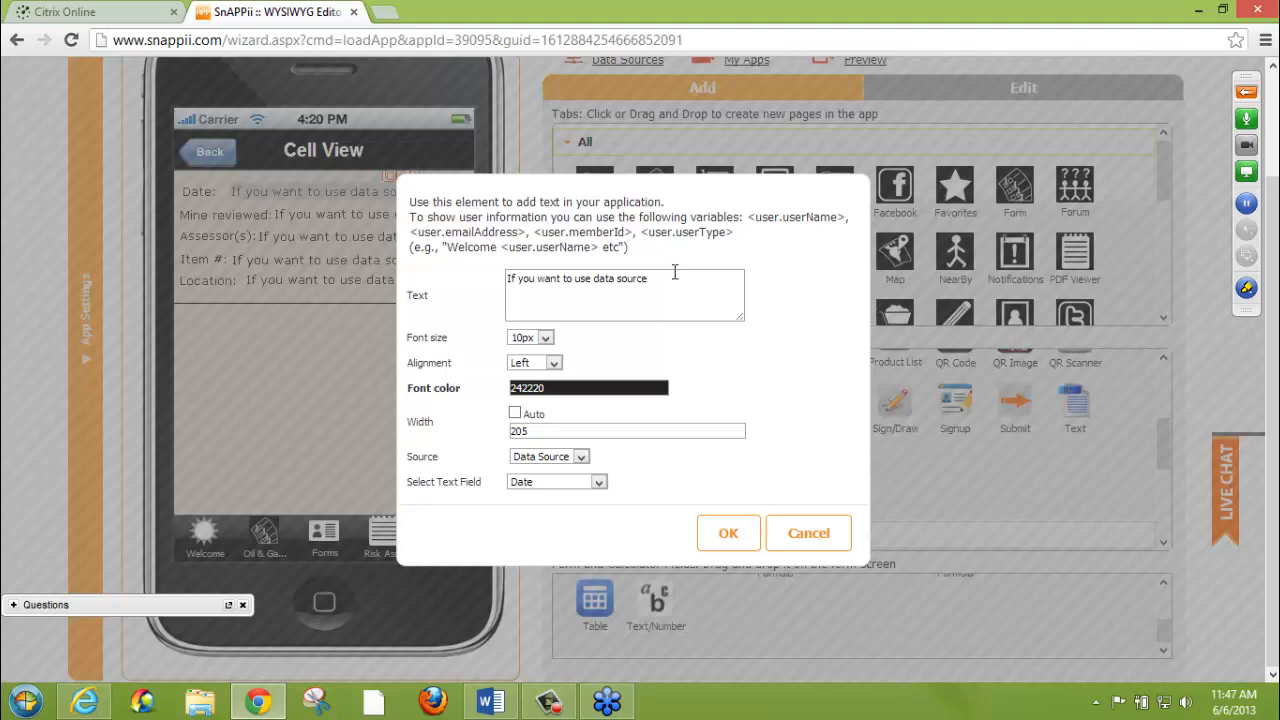
mouse_move(650, 279)
left_mouse_down()
mouse_move(474, 279)
mouse_move(664, 279)
mouse_move(464, 279)
mouse_move(650, 279)
left_mouse_up()
left_click_drag(650, 279, 650, 279)
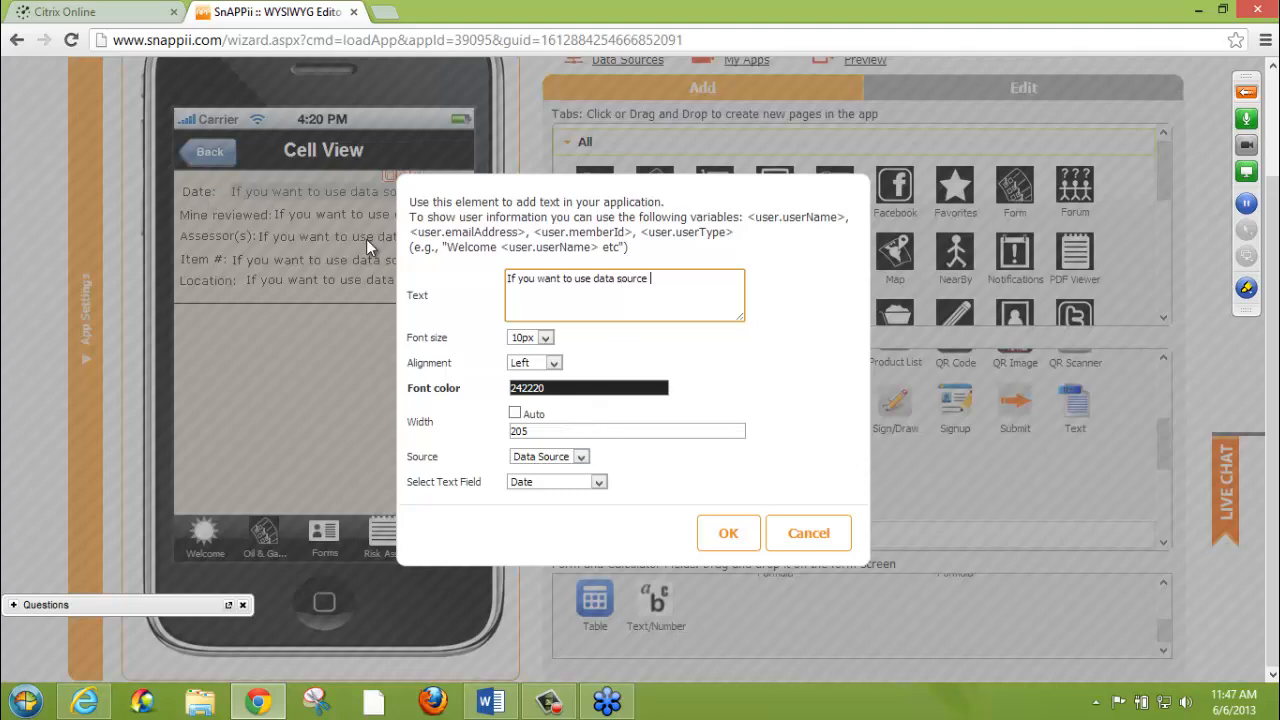
left_click(822, 531)
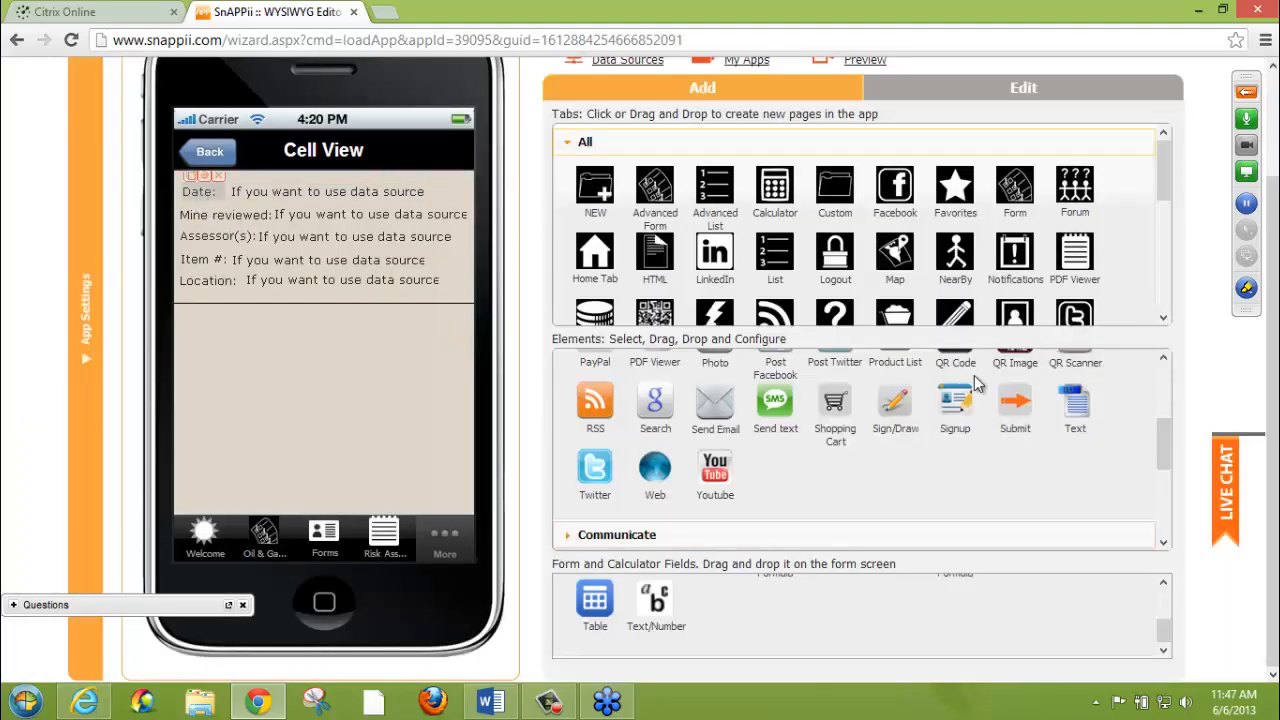
Check the Source setting of the cell view's Date label and close its settings without saving
left_click(207, 174)
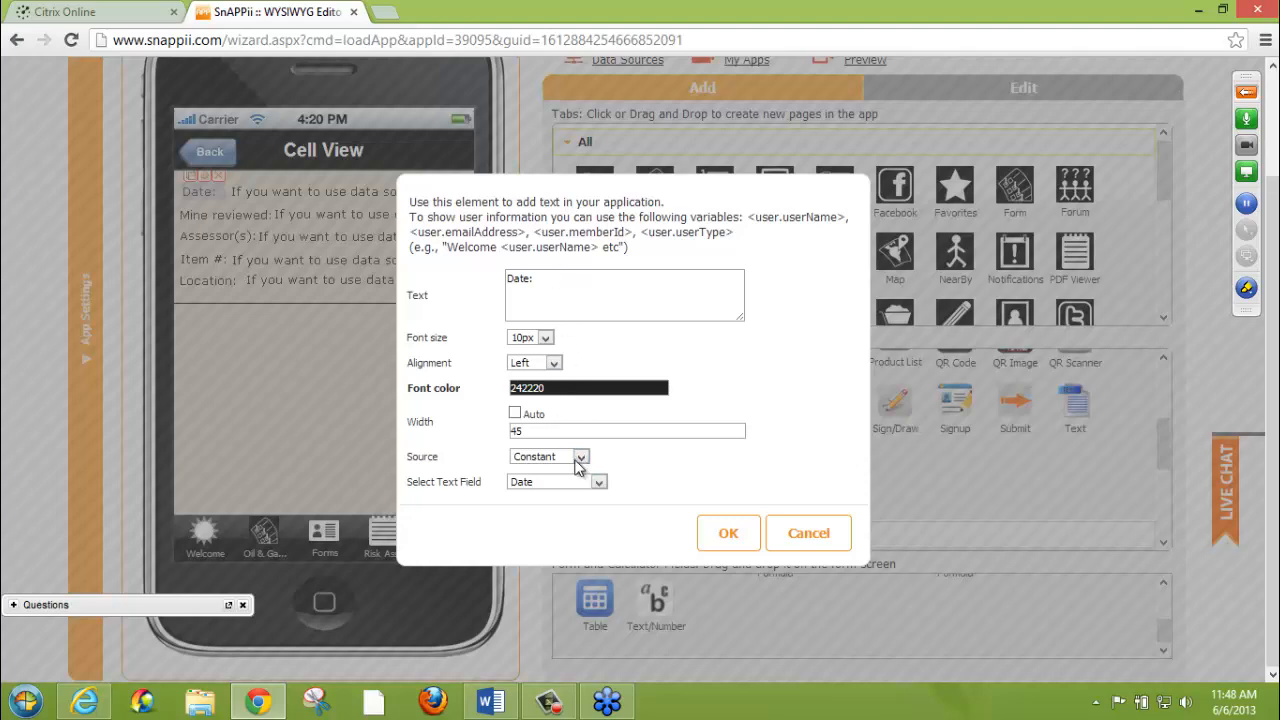
left_click(581, 457)
left_click(581, 457)
left_click(792, 530)
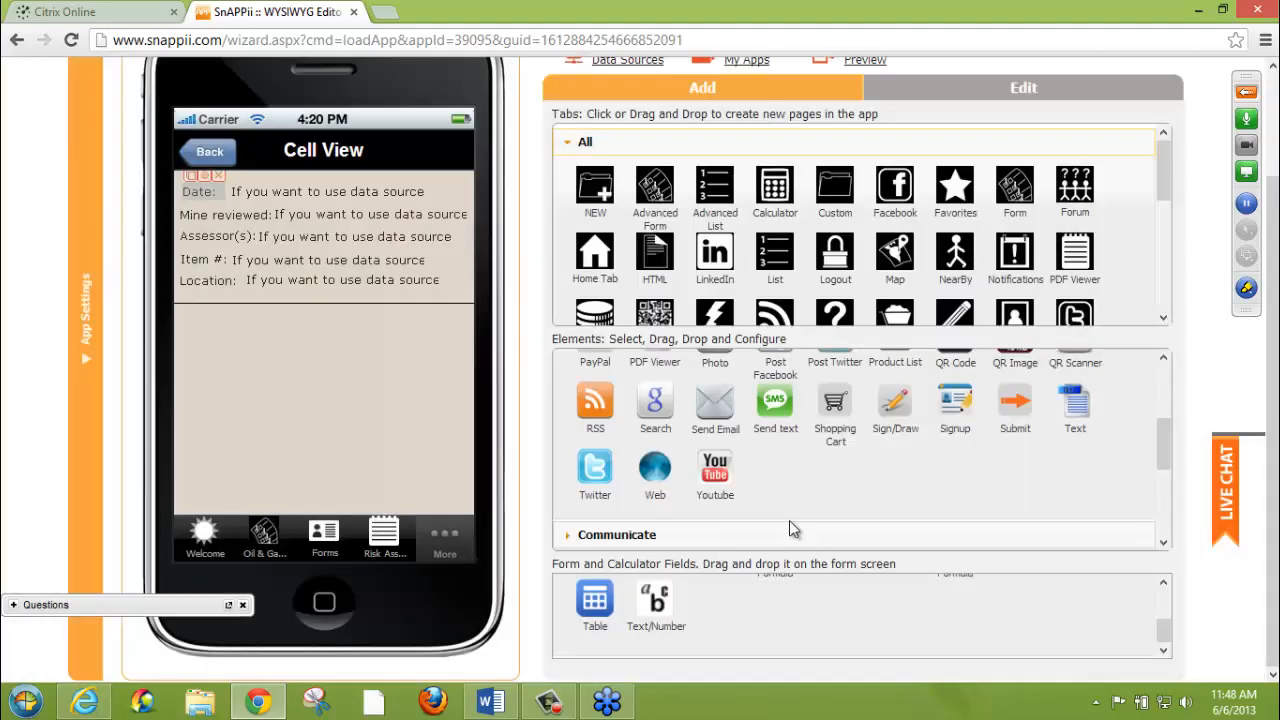
Review the Source and text field options of the value element beside the Date label in the cell view
left_click(362, 198)
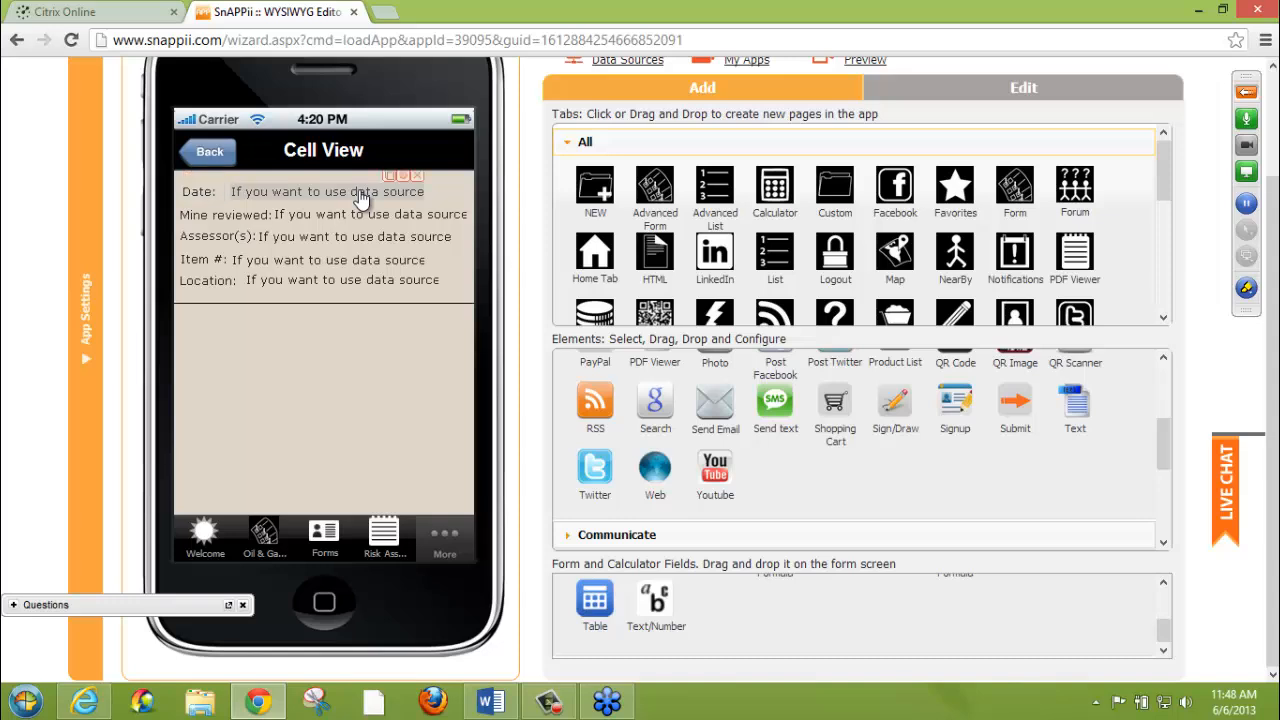
left_click(404, 181)
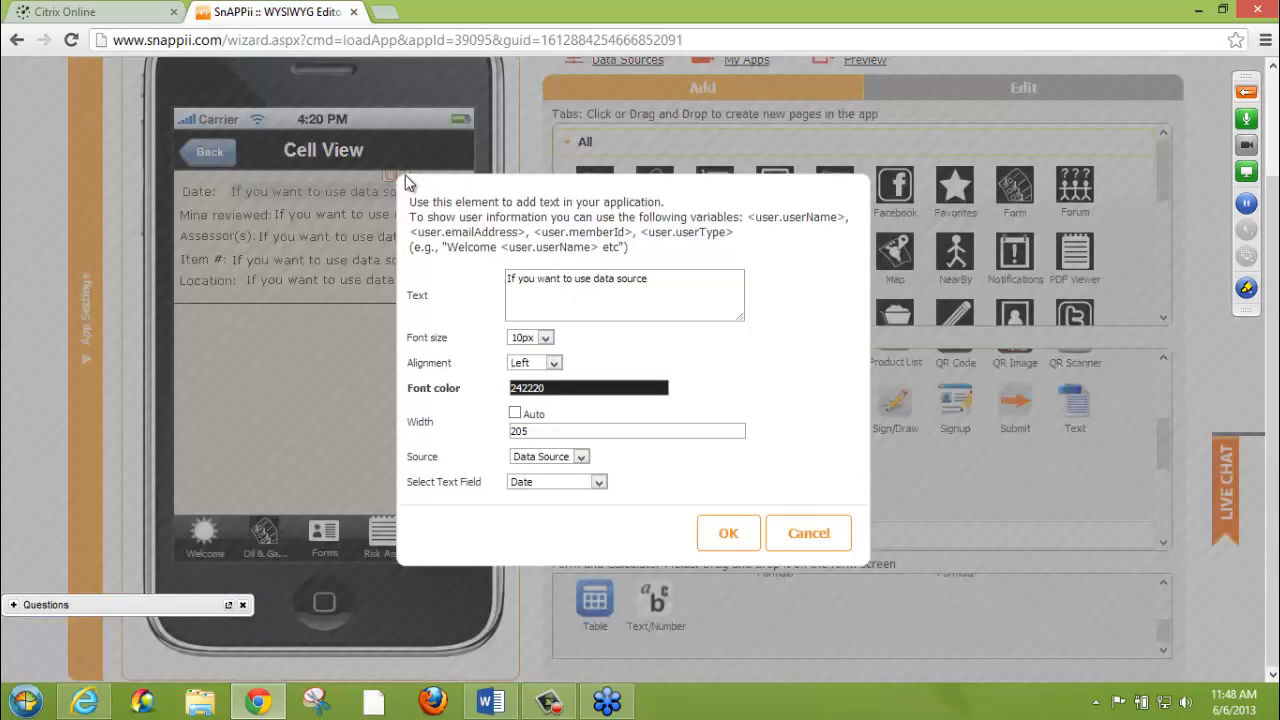
left_click(581, 457)
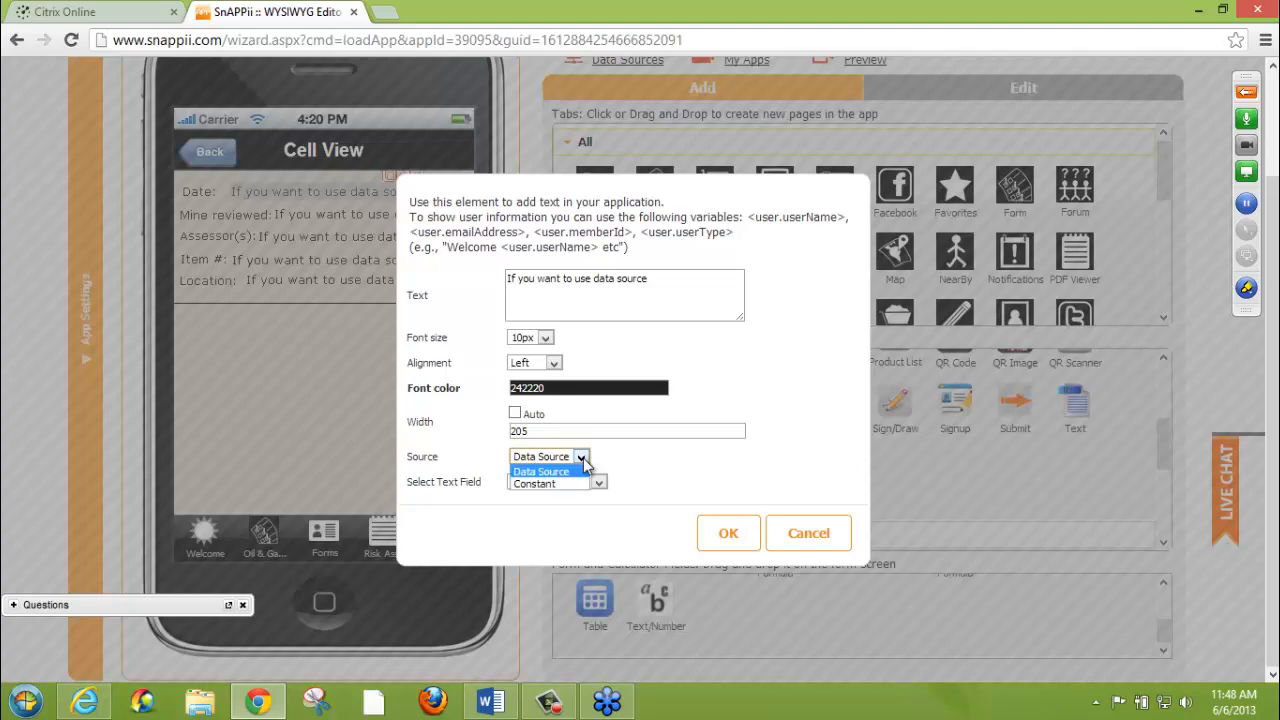
left_click(583, 462)
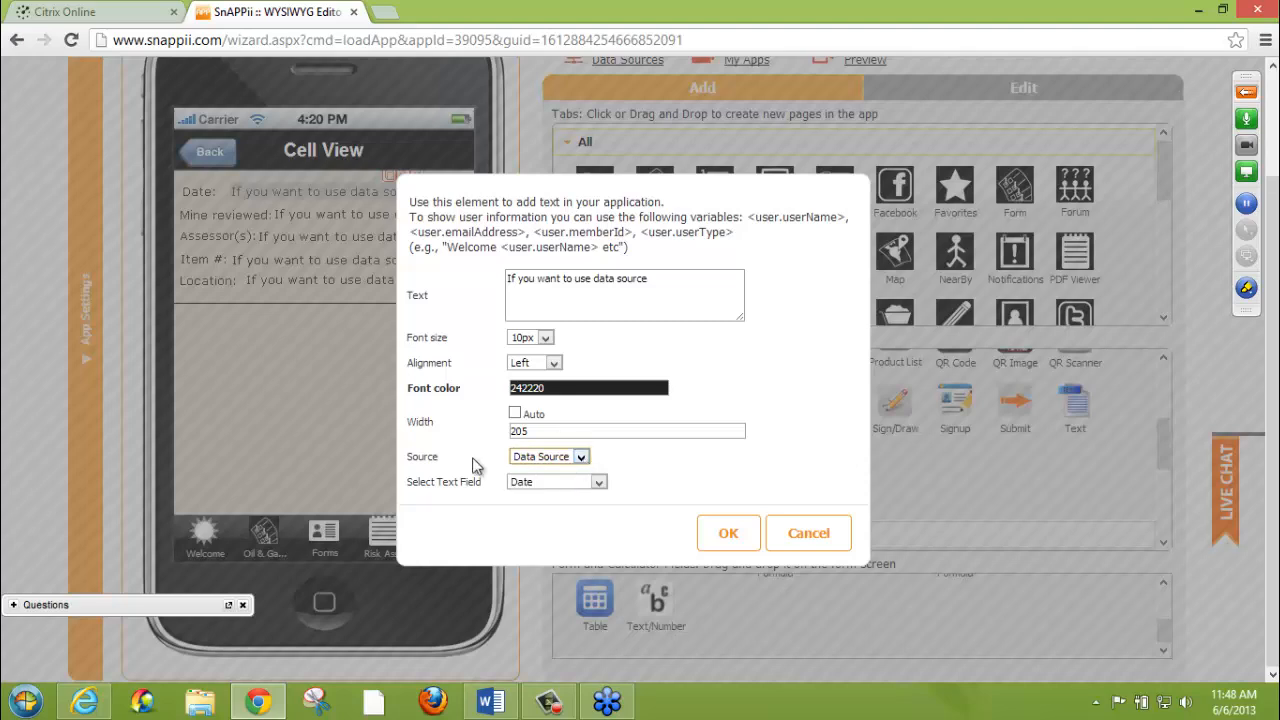
left_click(581, 460)
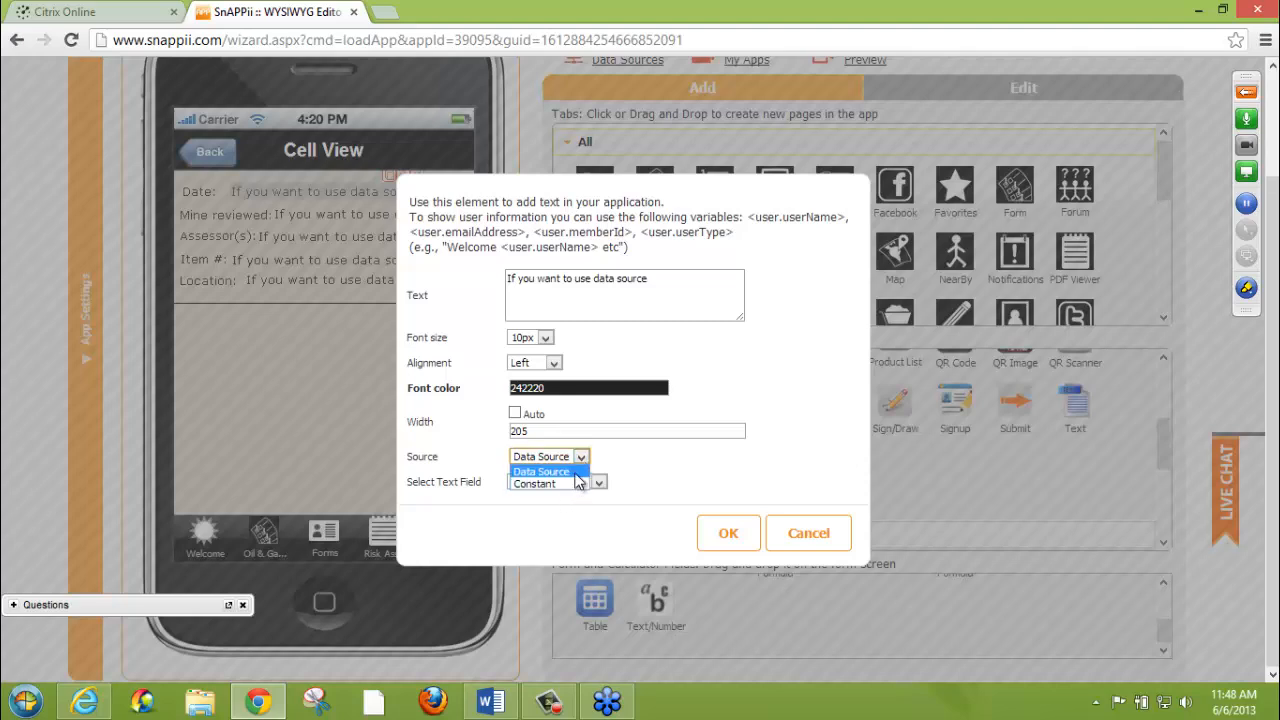
left_click(575, 474)
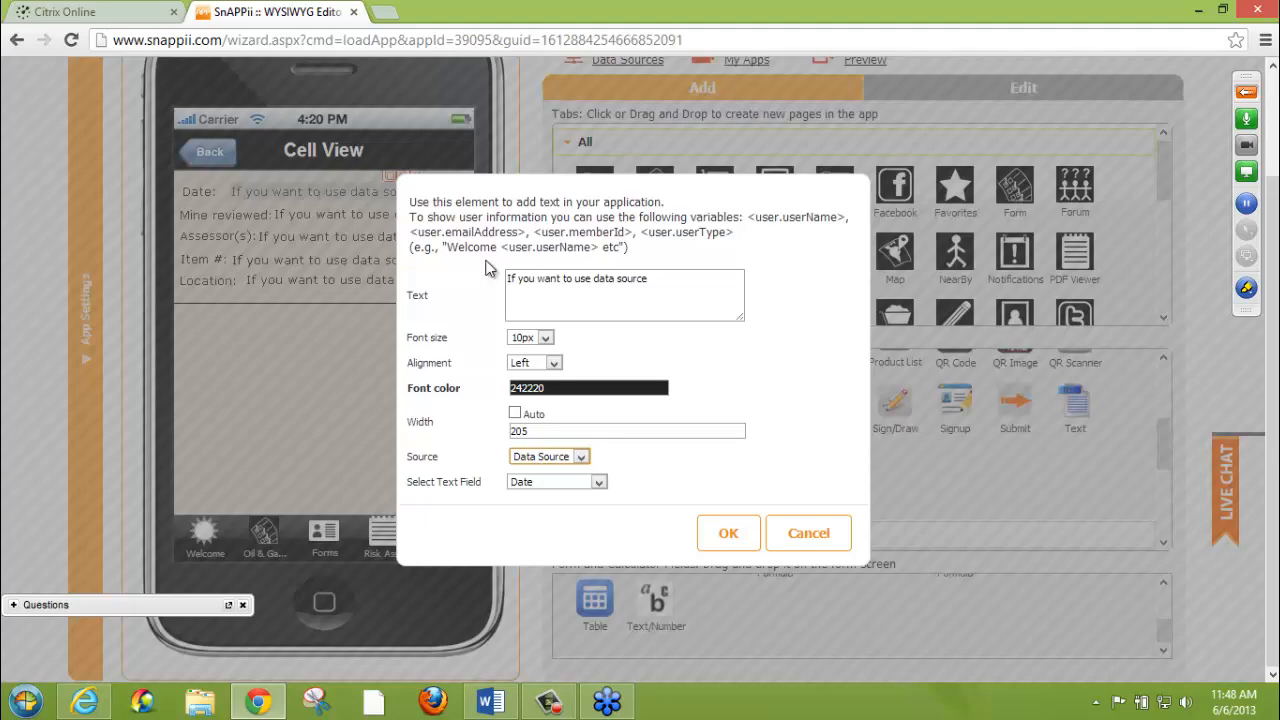
scroll(600, 490, "up", 3)
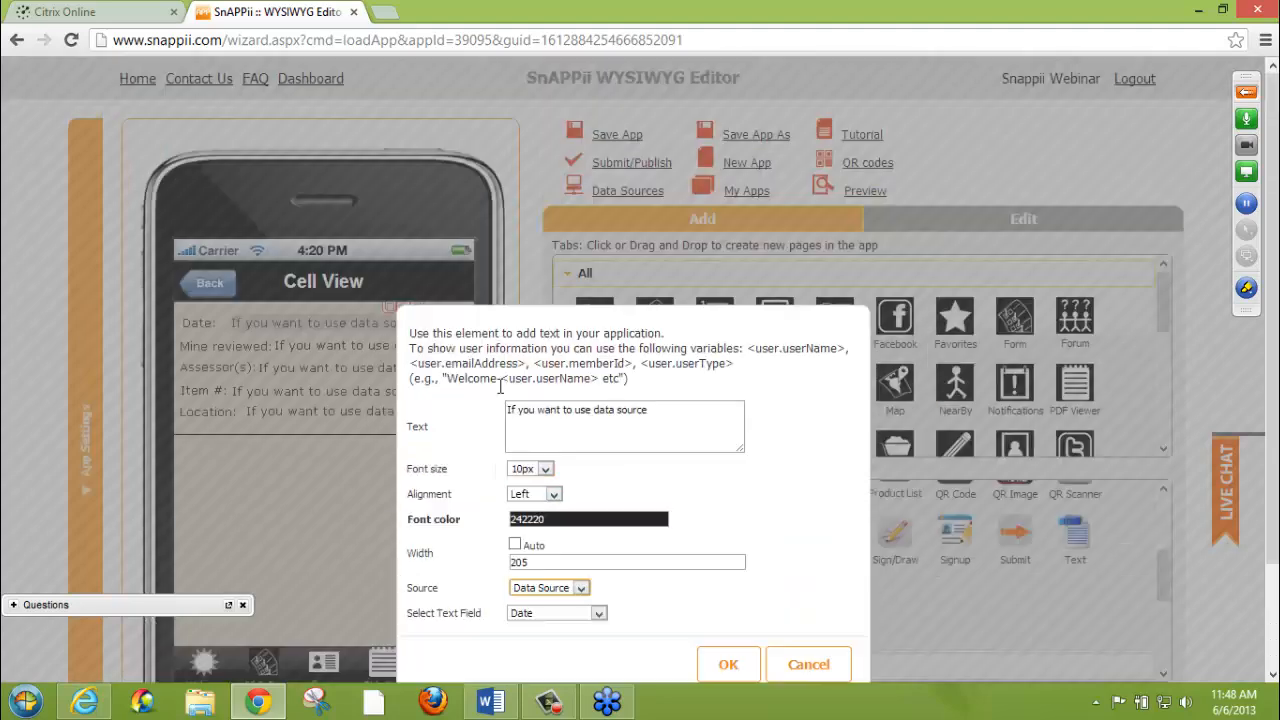
left_click(599, 614)
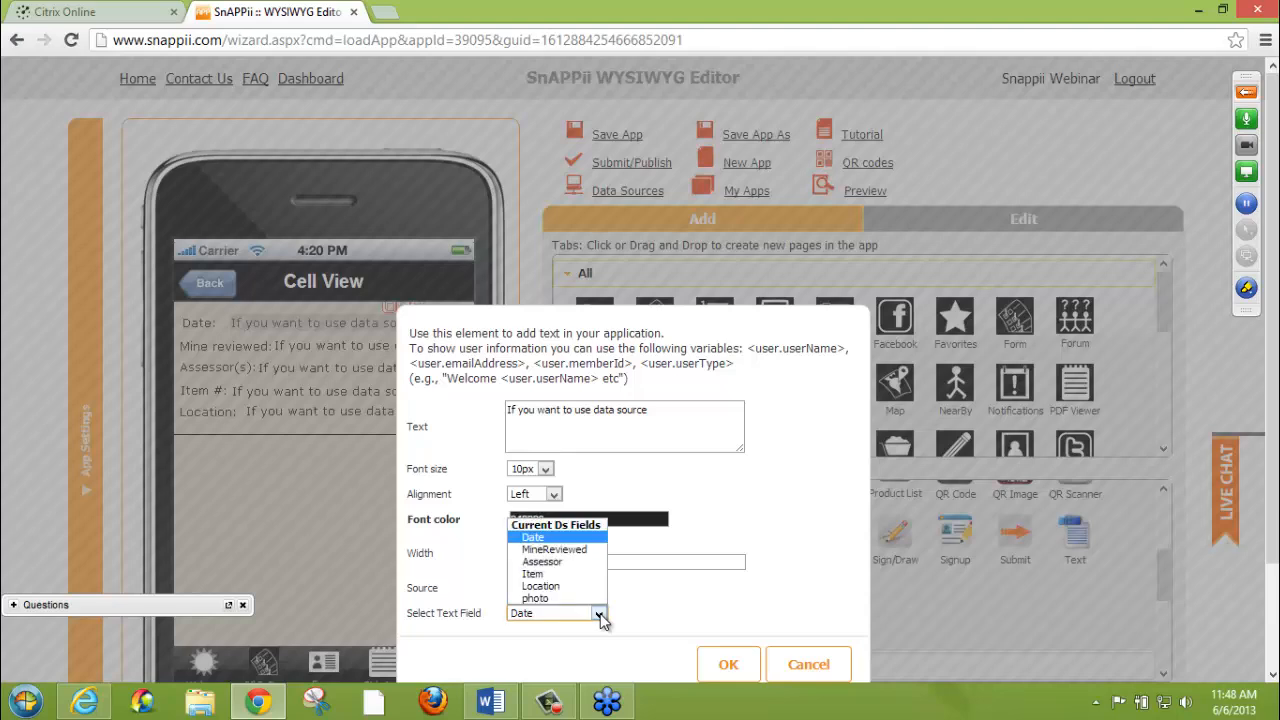
left_click(600, 614)
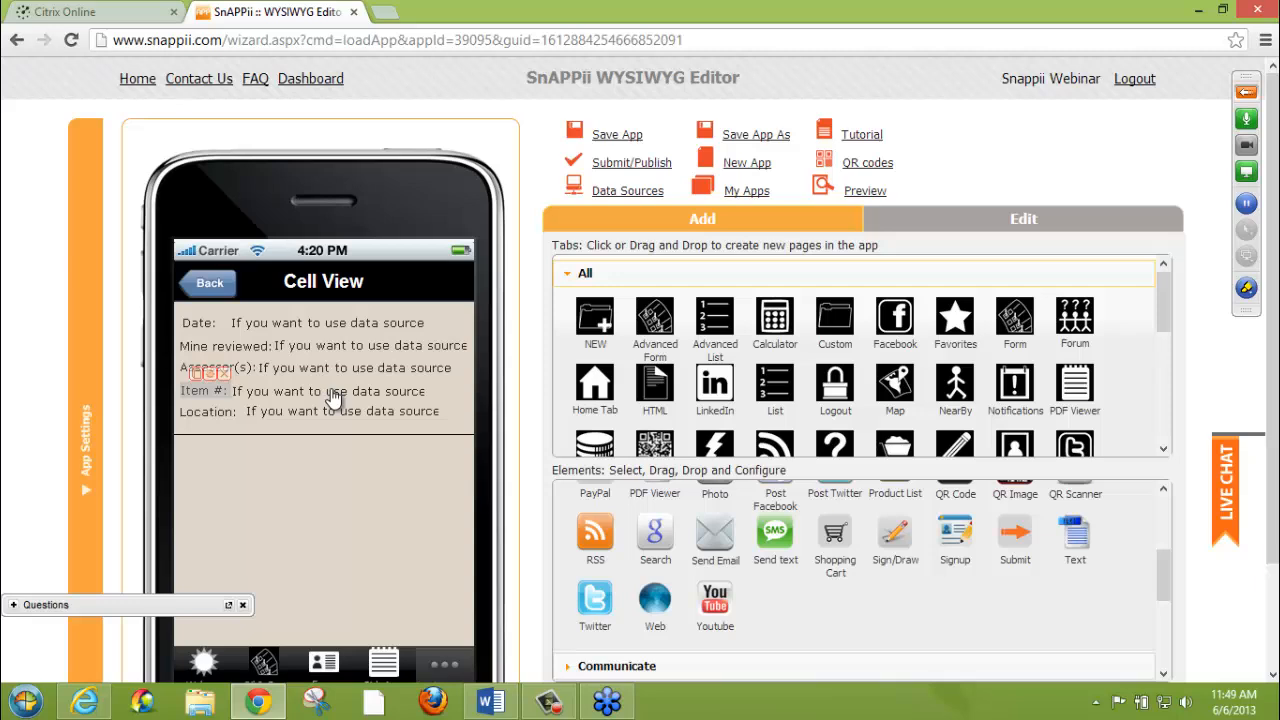
Check which data source field the value beside the Item # label uses and close its settings without saving
left_click(409, 390)
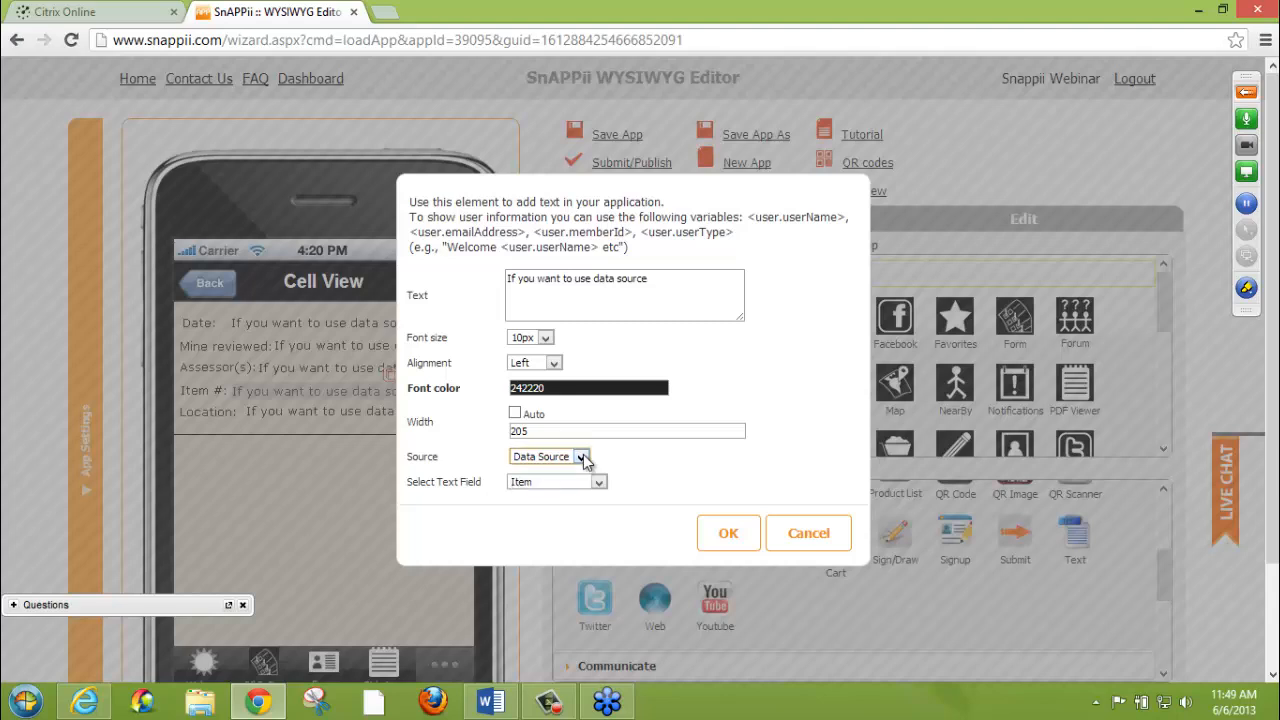
left_click(599, 483)
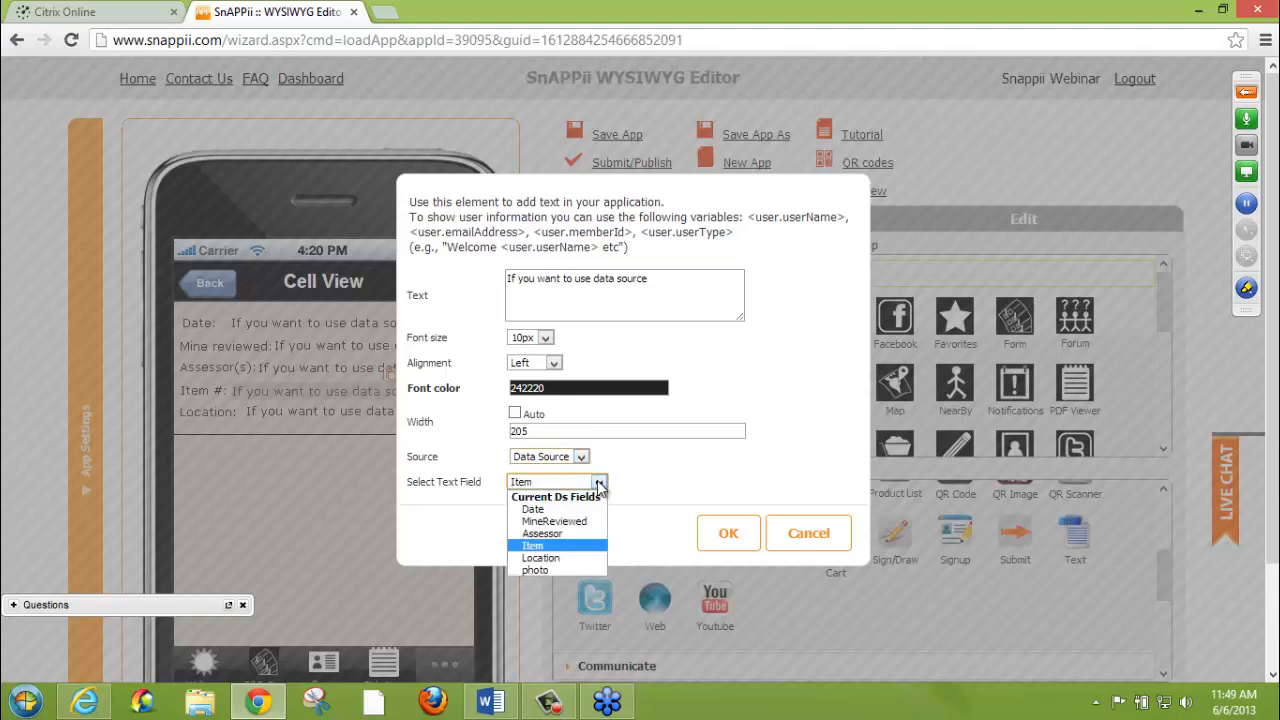
left_click(580, 546)
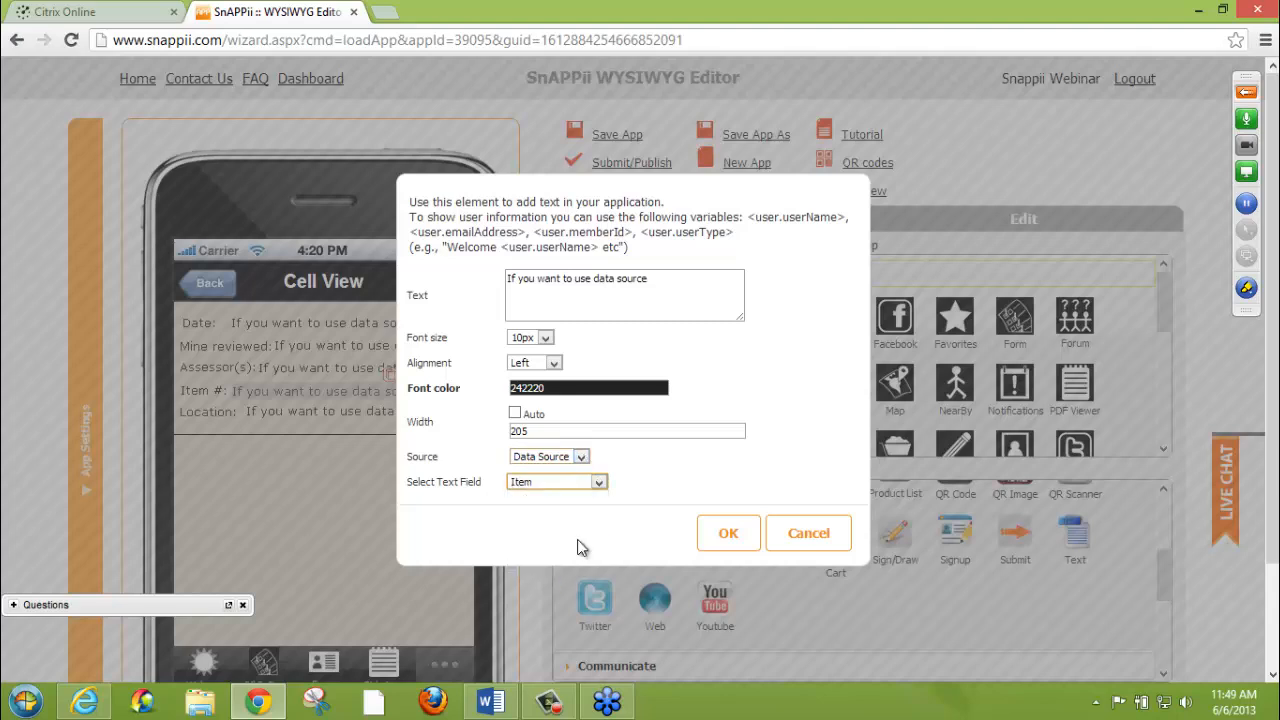
left_click(800, 540)
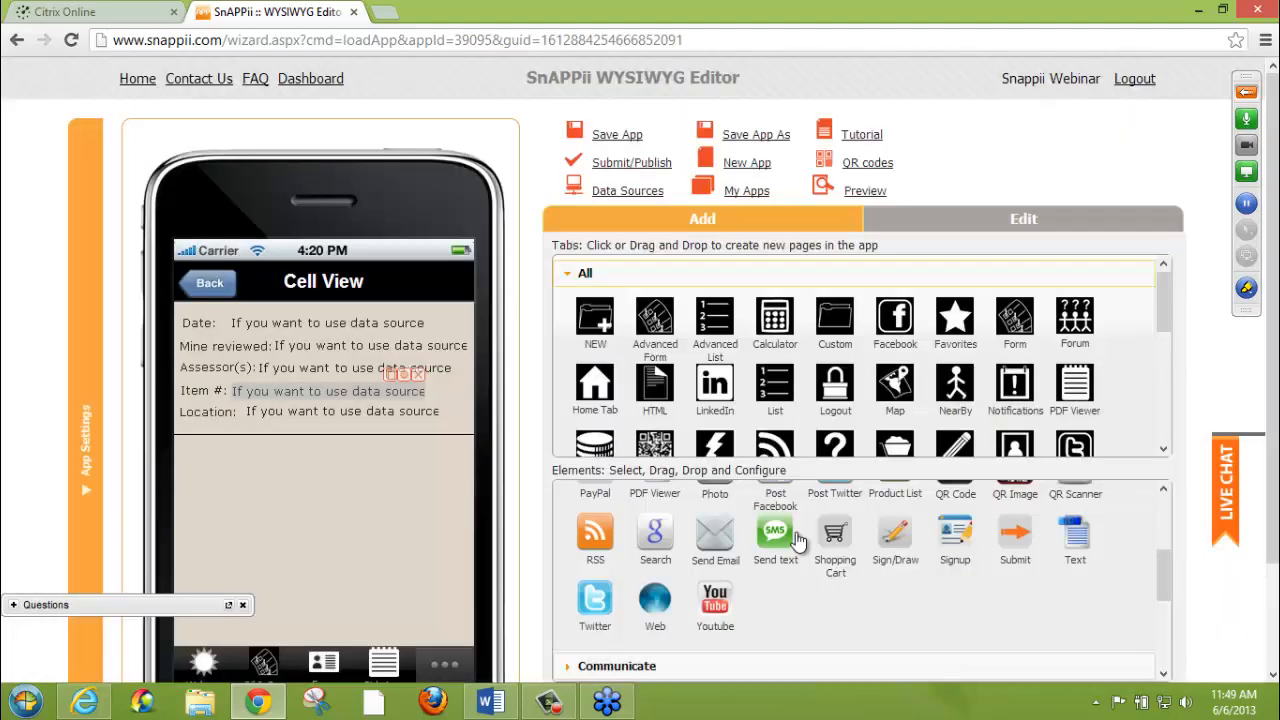
Switch to the list's detail view and check the data source field options of the text element above the image
left_click(211, 286)
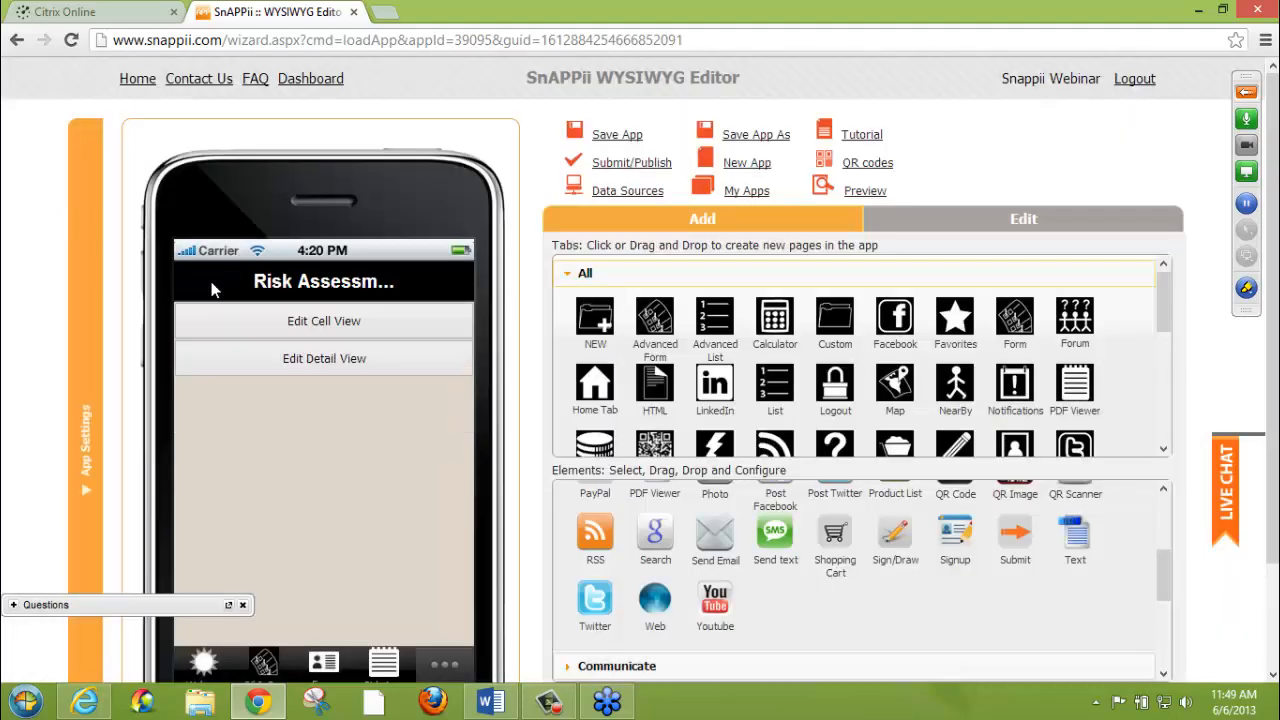
left_click(298, 360)
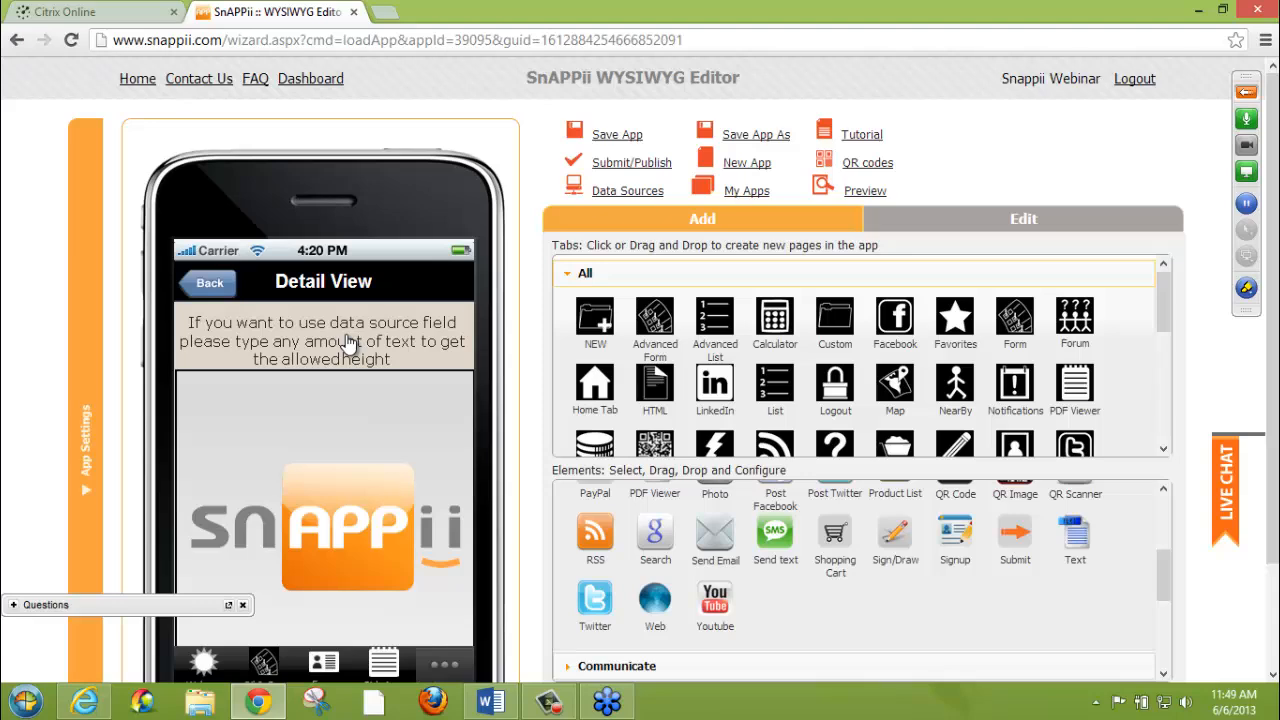
left_click(452, 326)
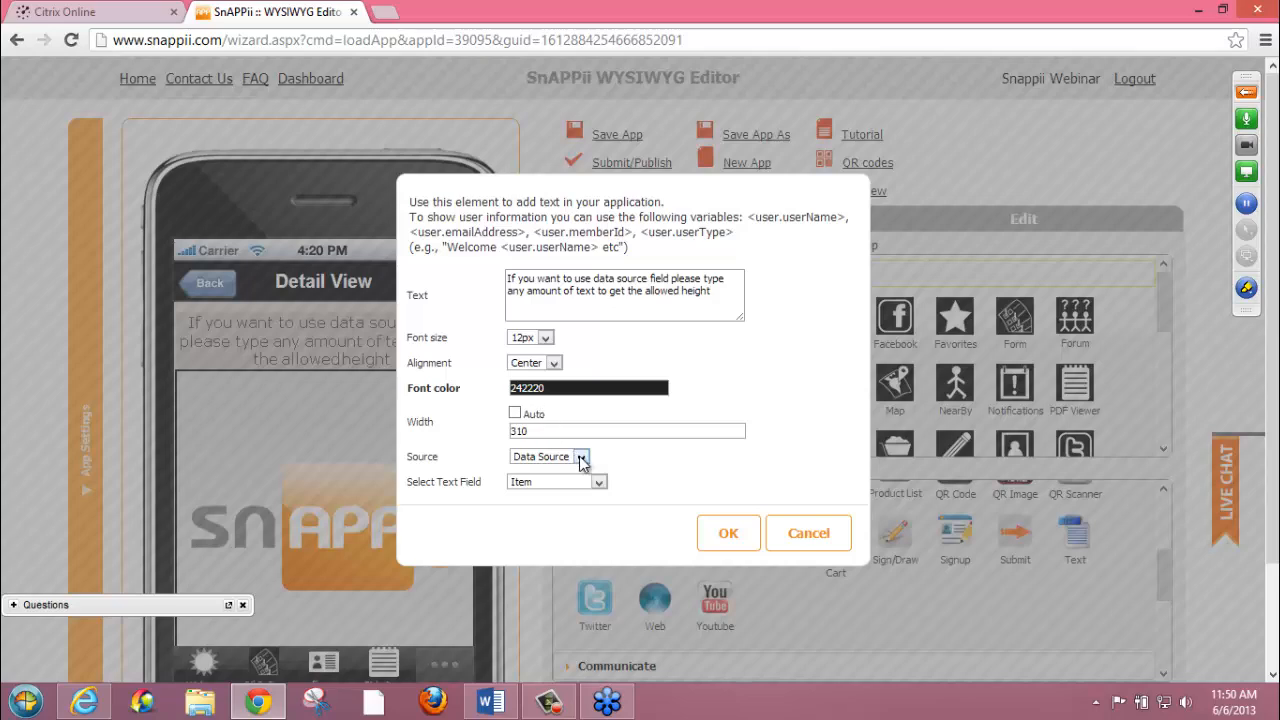
left_click(600, 483)
left_click(601, 485)
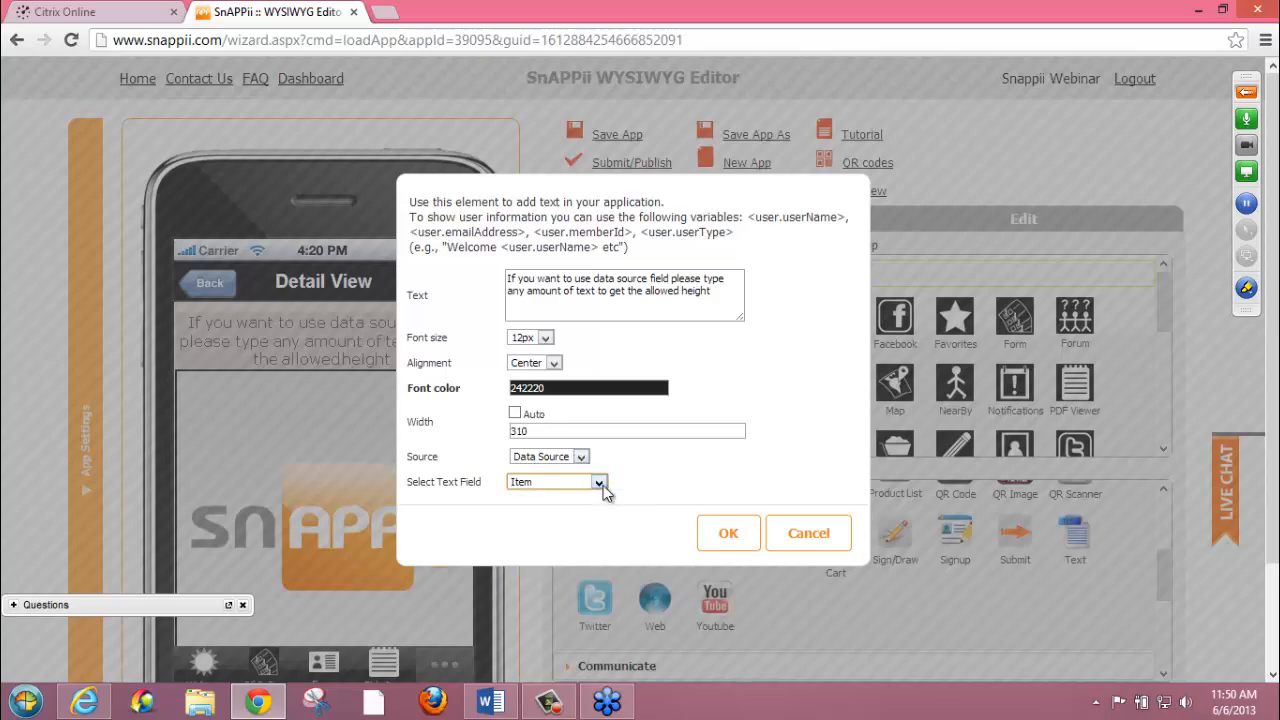
Close the text element's settings without saving, and check the Source options of the detail view's image
left_click(772, 536)
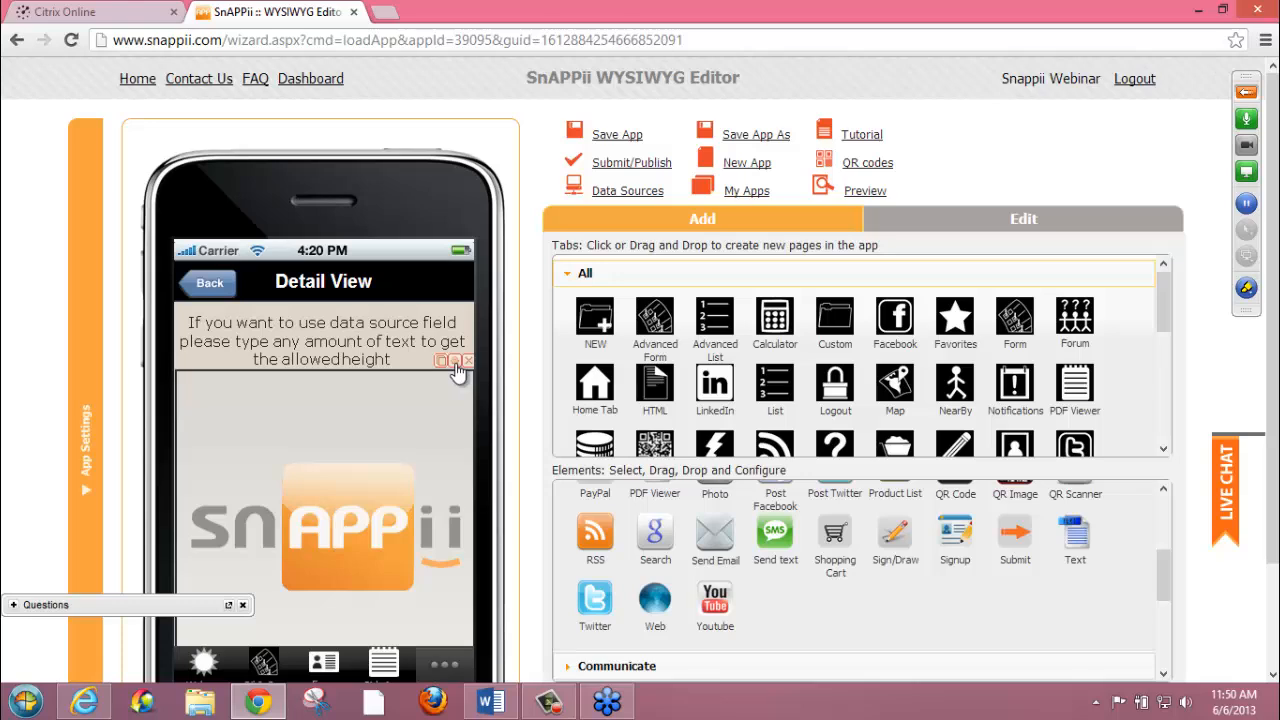
left_click_drag(456, 372, 454, 392)
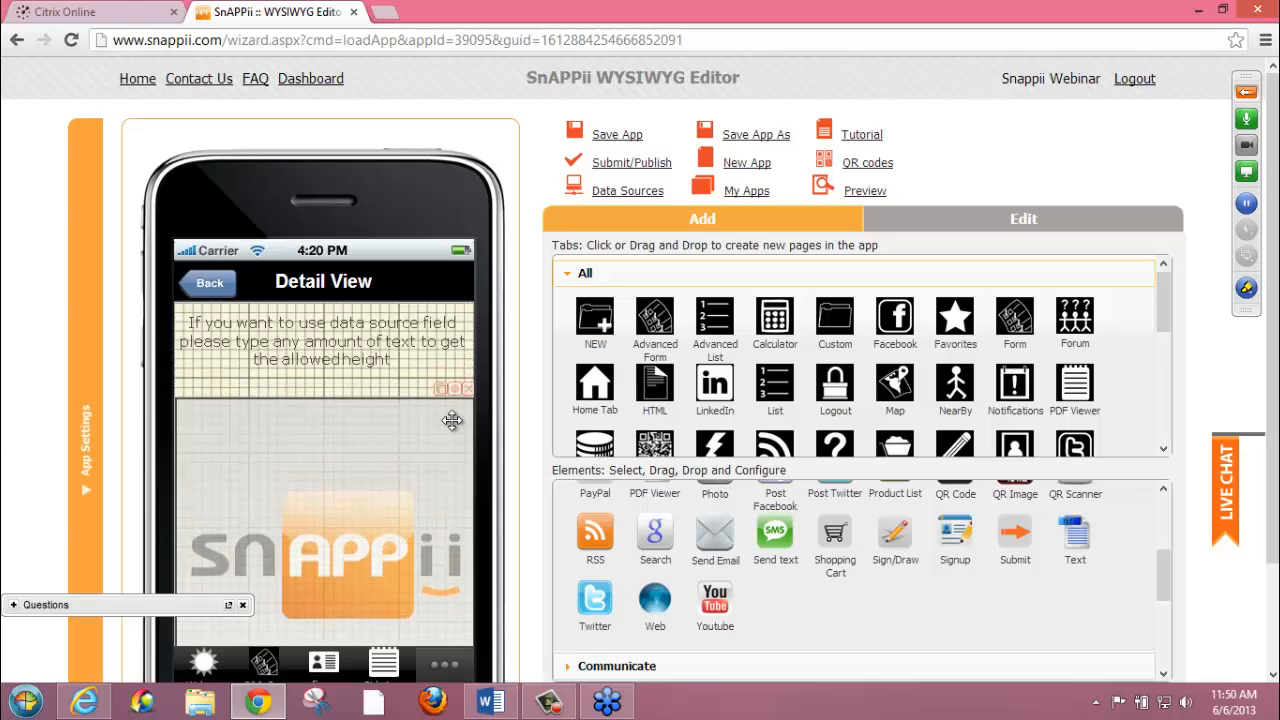
left_click(455, 390)
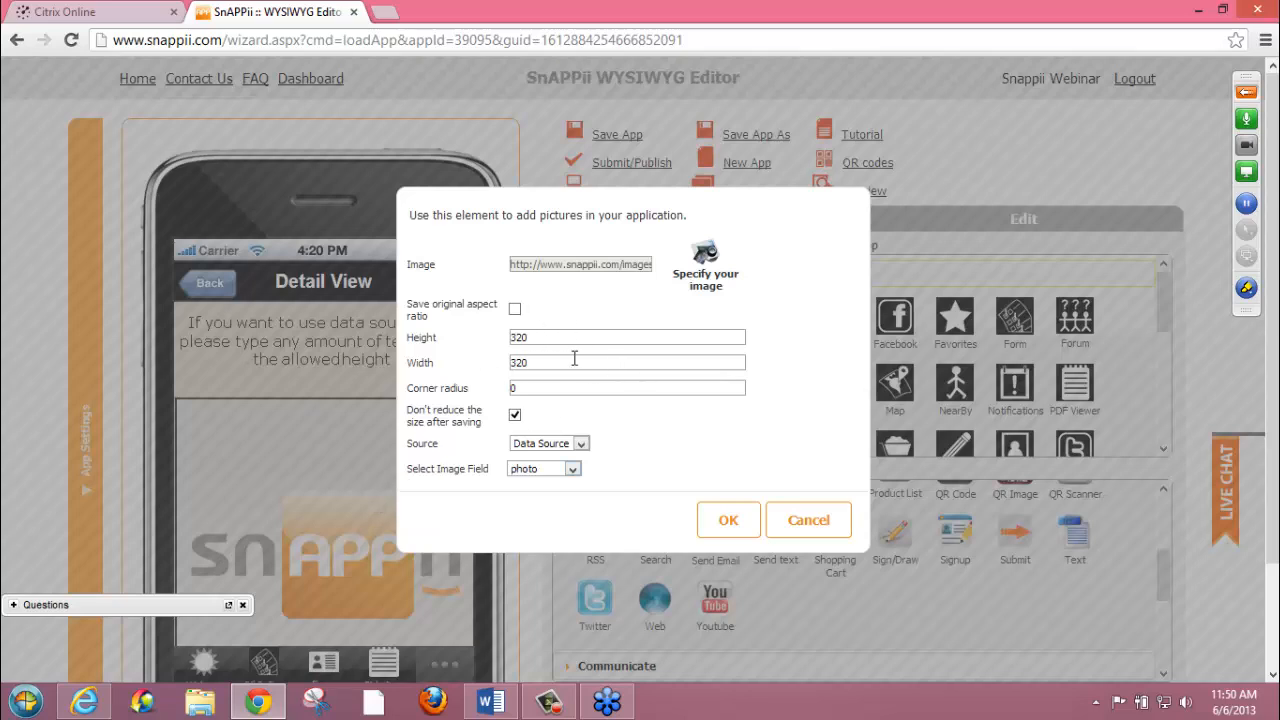
left_click(580, 446)
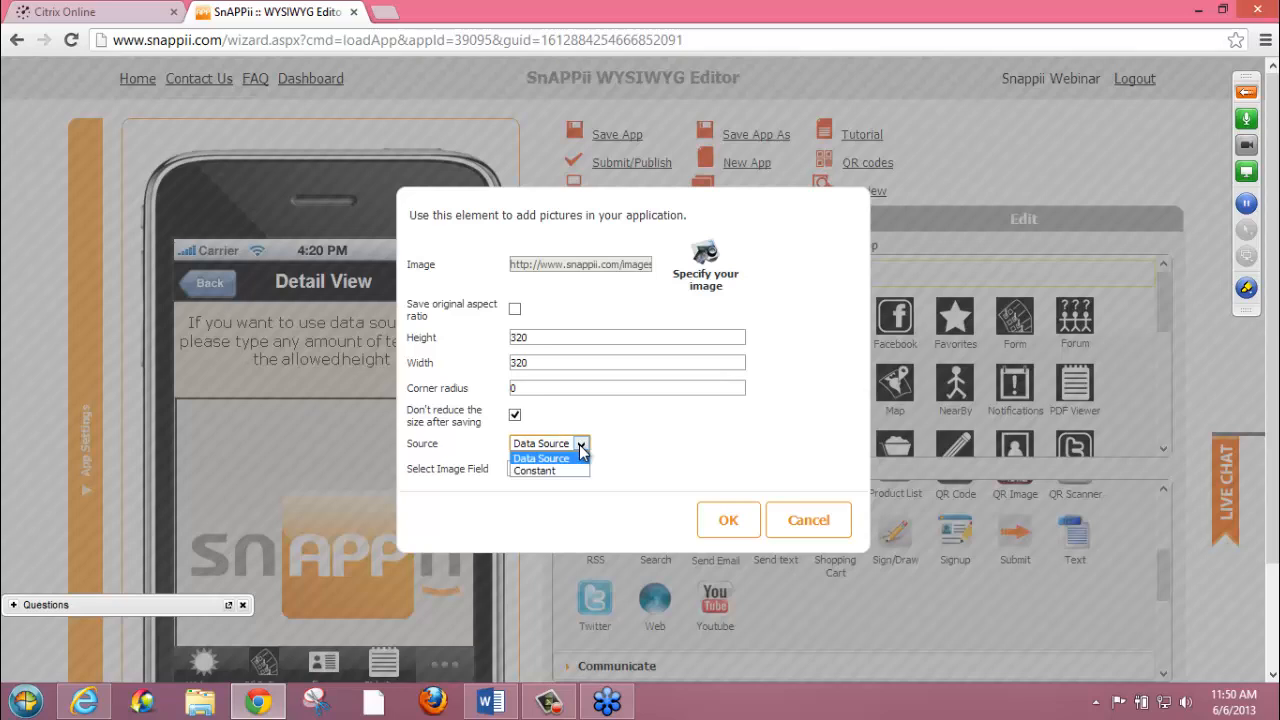
left_click(580, 450)
left_click(805, 532)
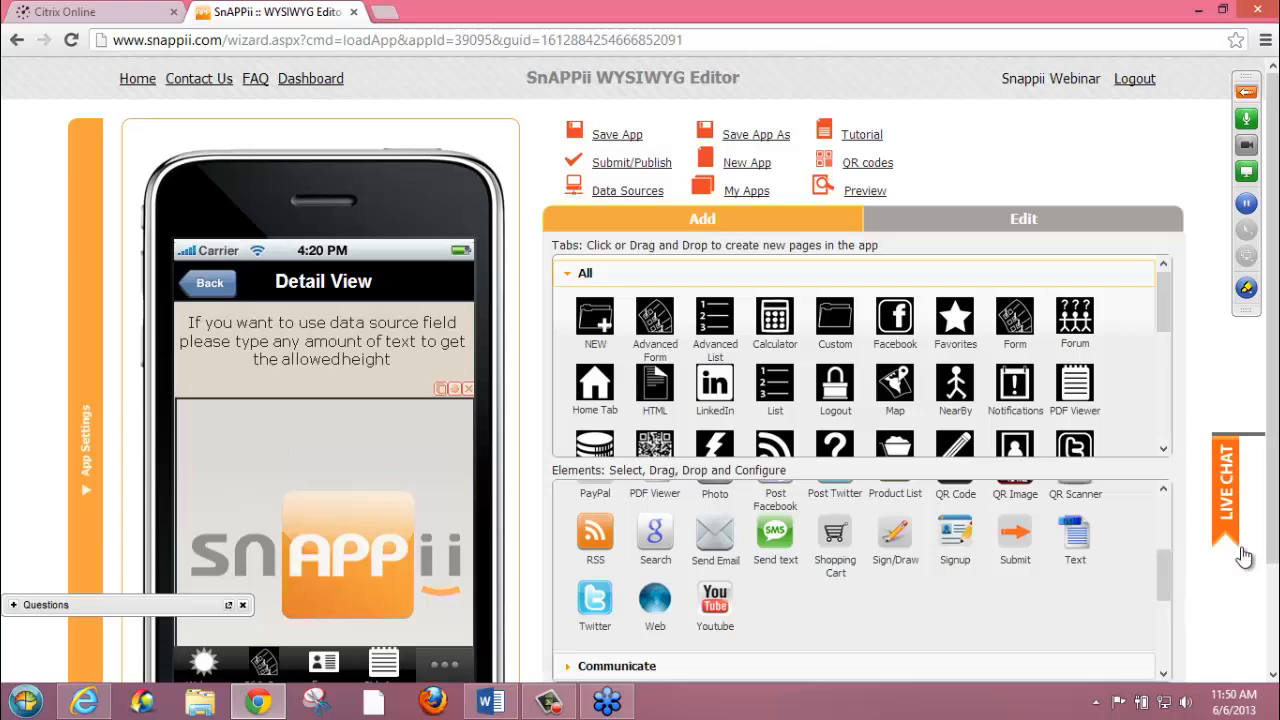
Move the detail view's image back up so that it sits directly beneath the text element
left_click_drag(1273, 545, 1273, 587)
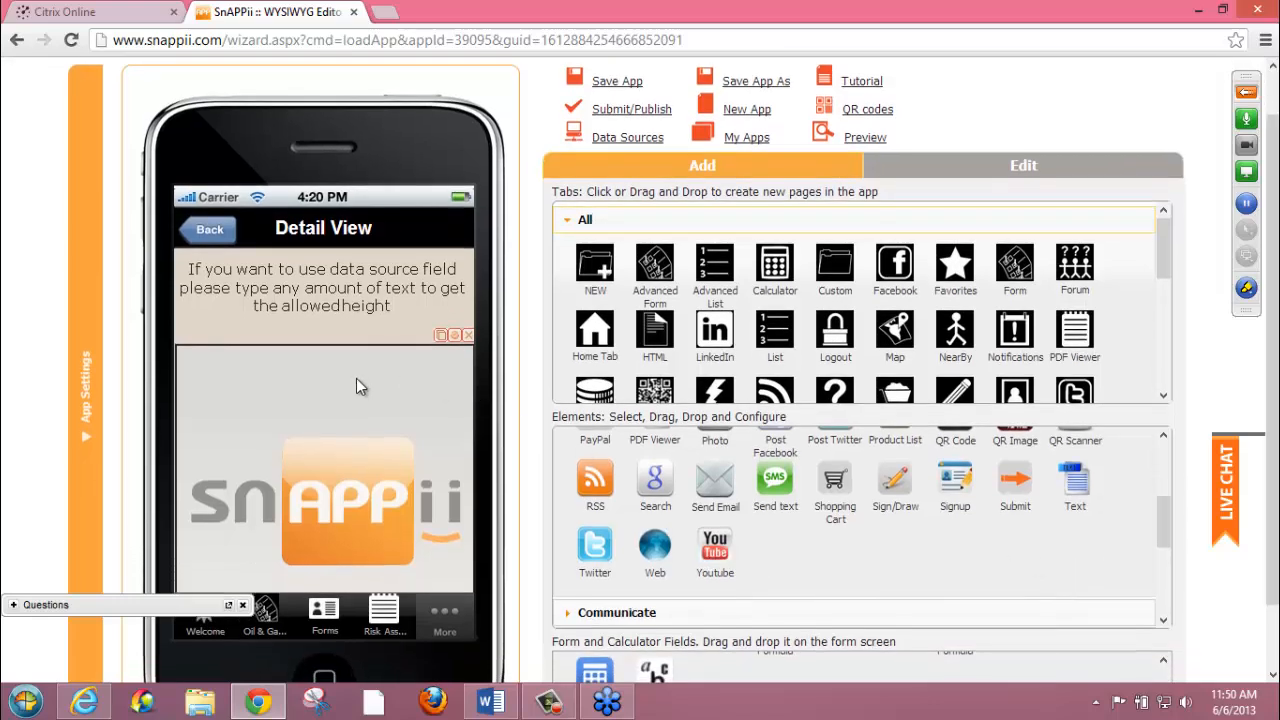
left_click_drag(355, 378, 355, 354)
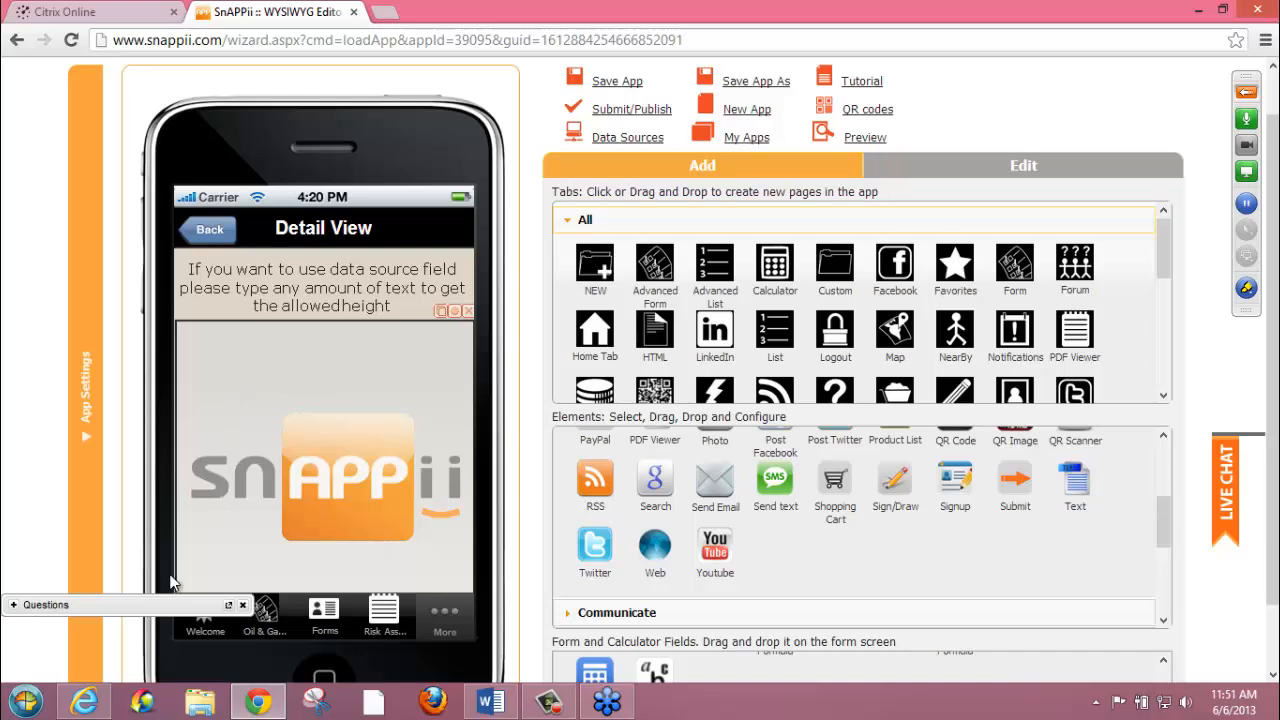
Check the webinar's Questions pane, moving it clear of the app preview's tab bar, and collapse it
left_click(14, 605)
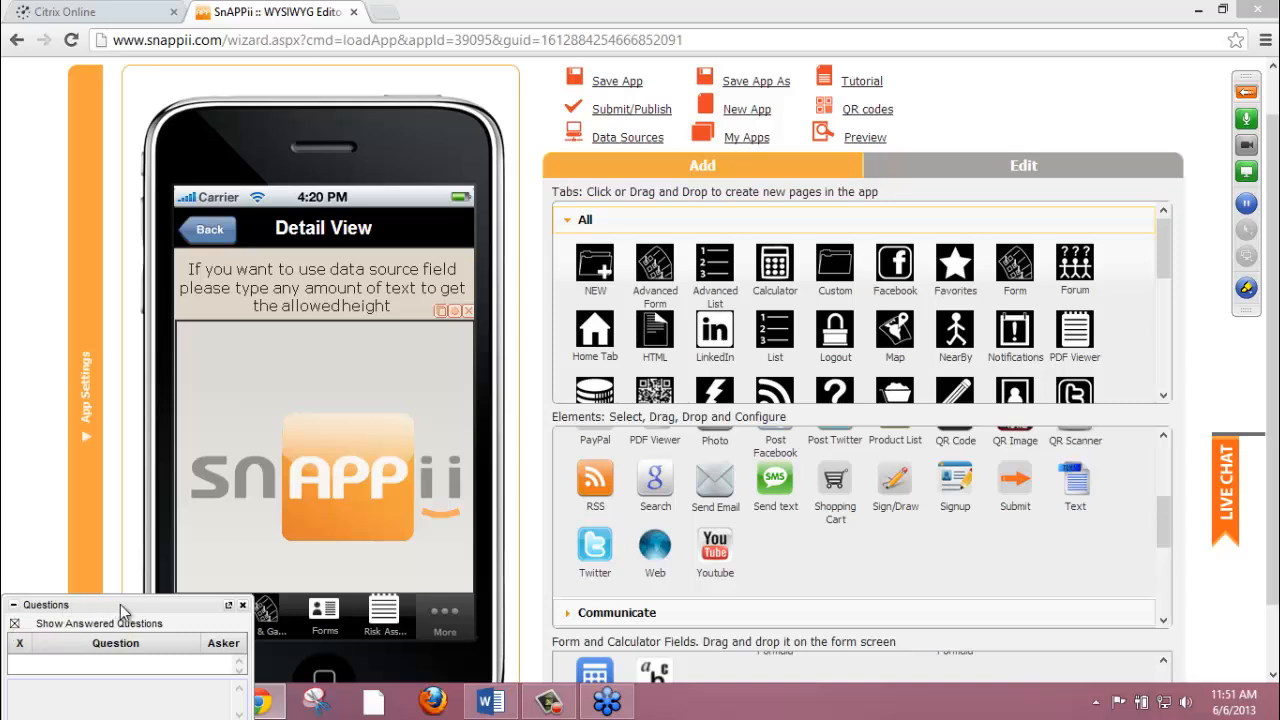
left_click_drag(178, 612, 178, 518)
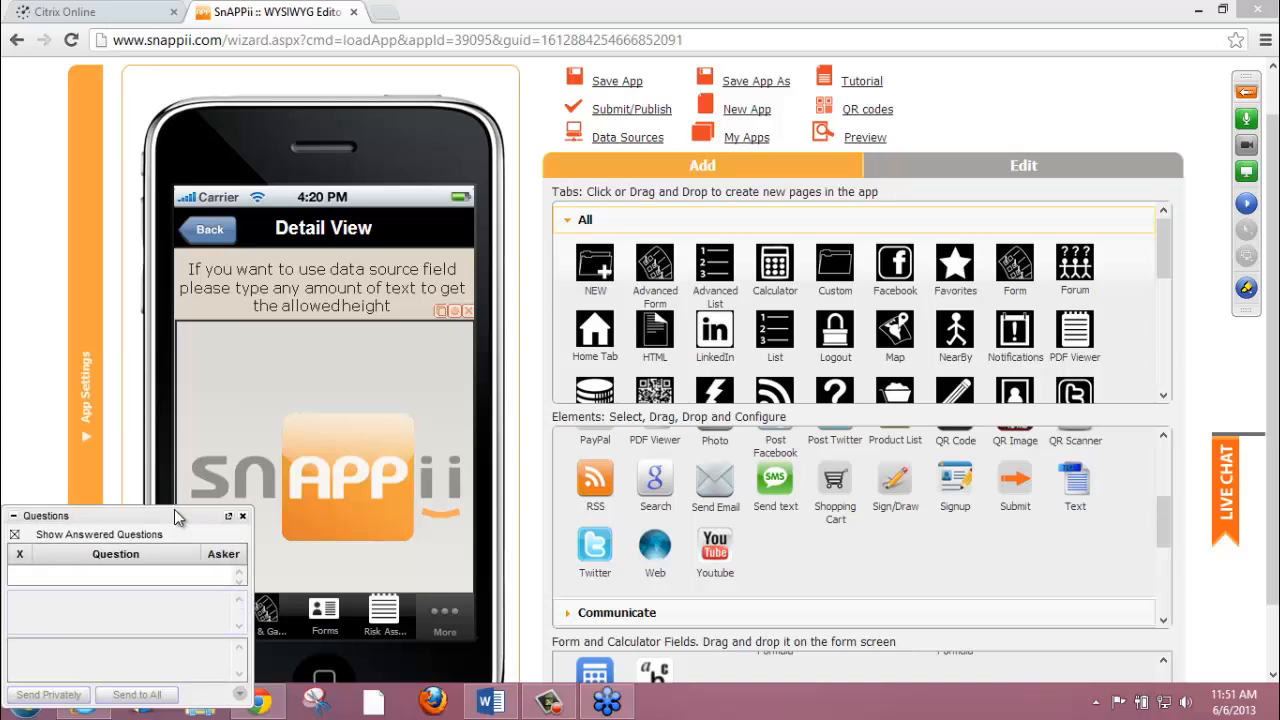
left_click(14, 512)
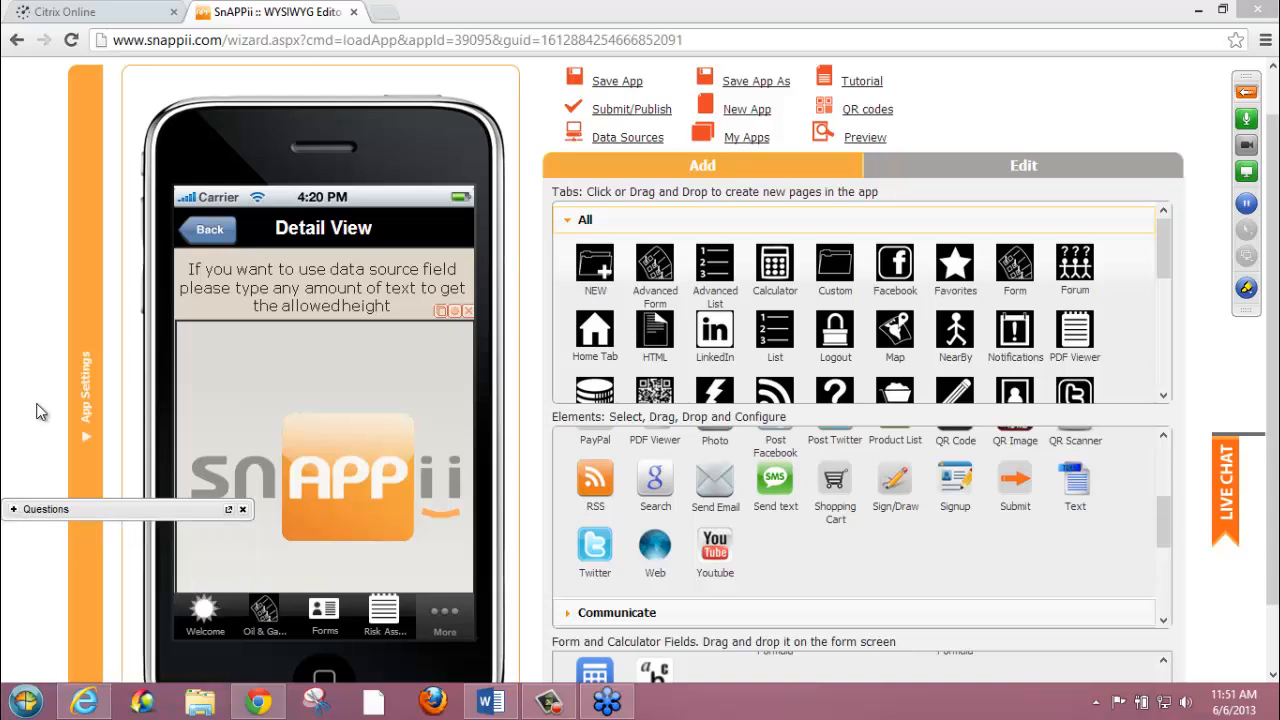
Leave the list's detail view, open the Forms page and select the Inspection Forms Storage list element
left_click(213, 236)
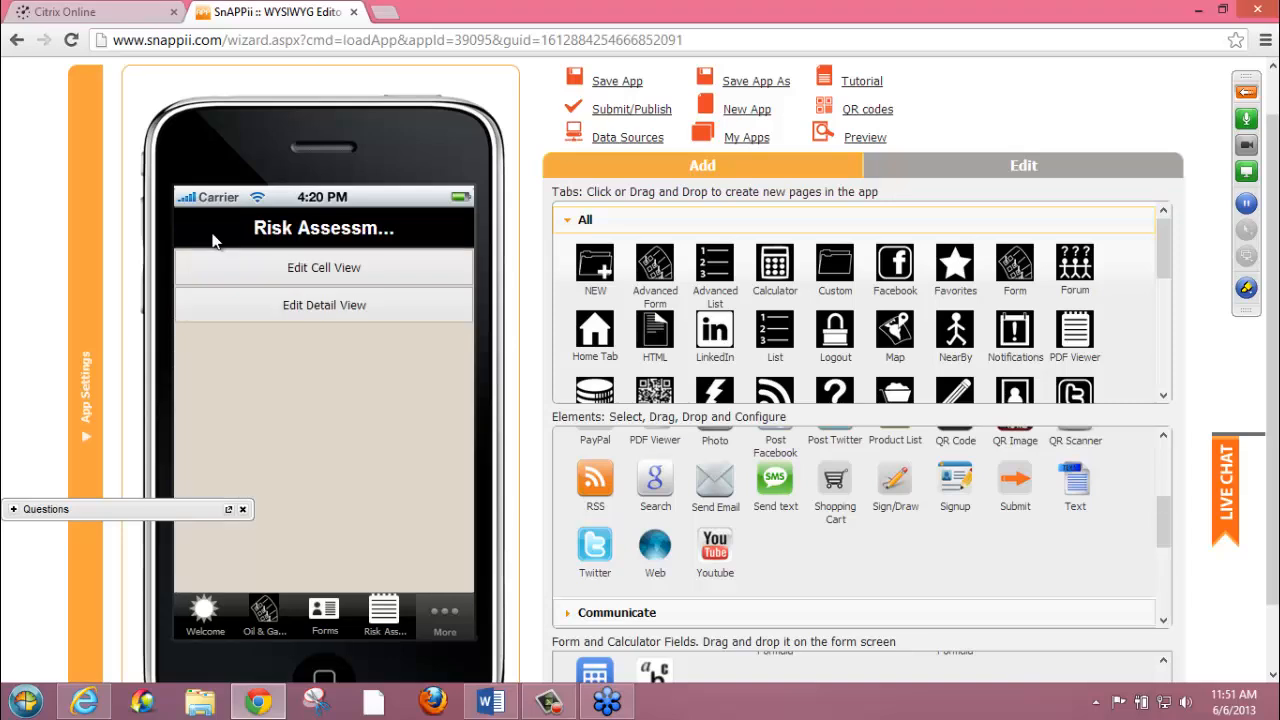
left_click(327, 628)
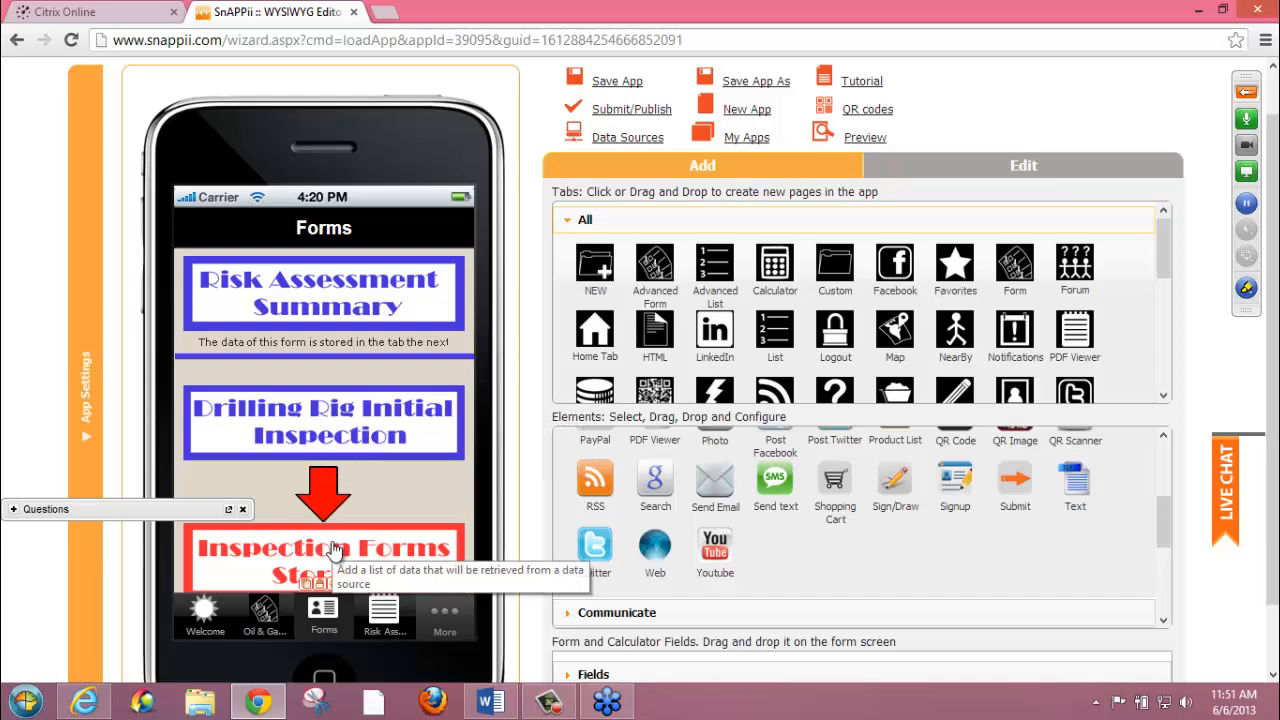
left_click(266, 562)
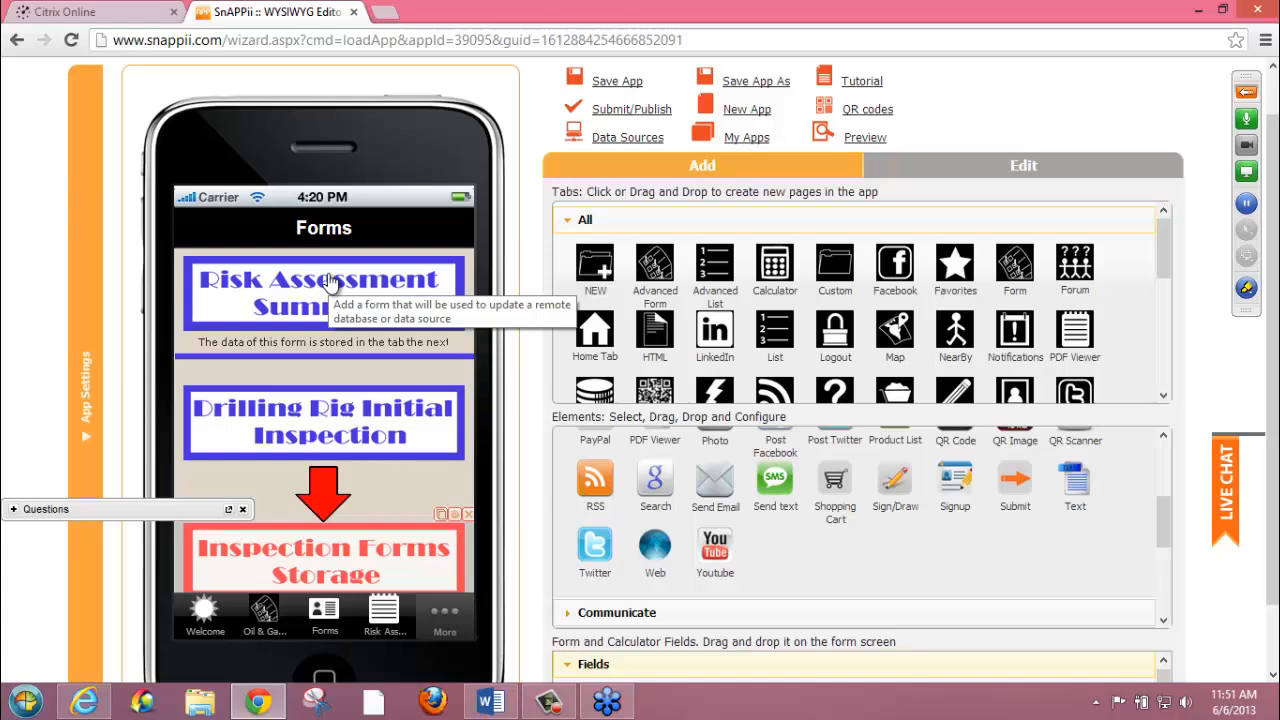
Open the Drilling Rig Initial Inspection form's settings and review its View fields and data source options
left_click(333, 437)
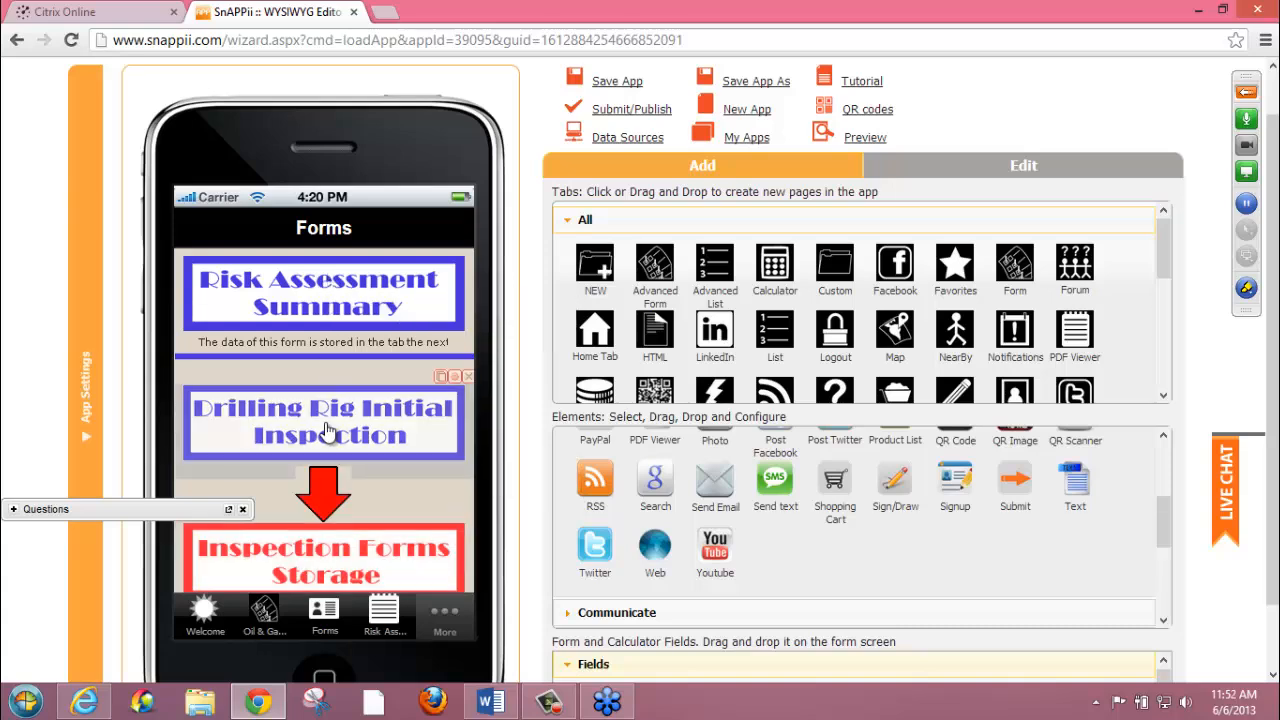
left_click(455, 378)
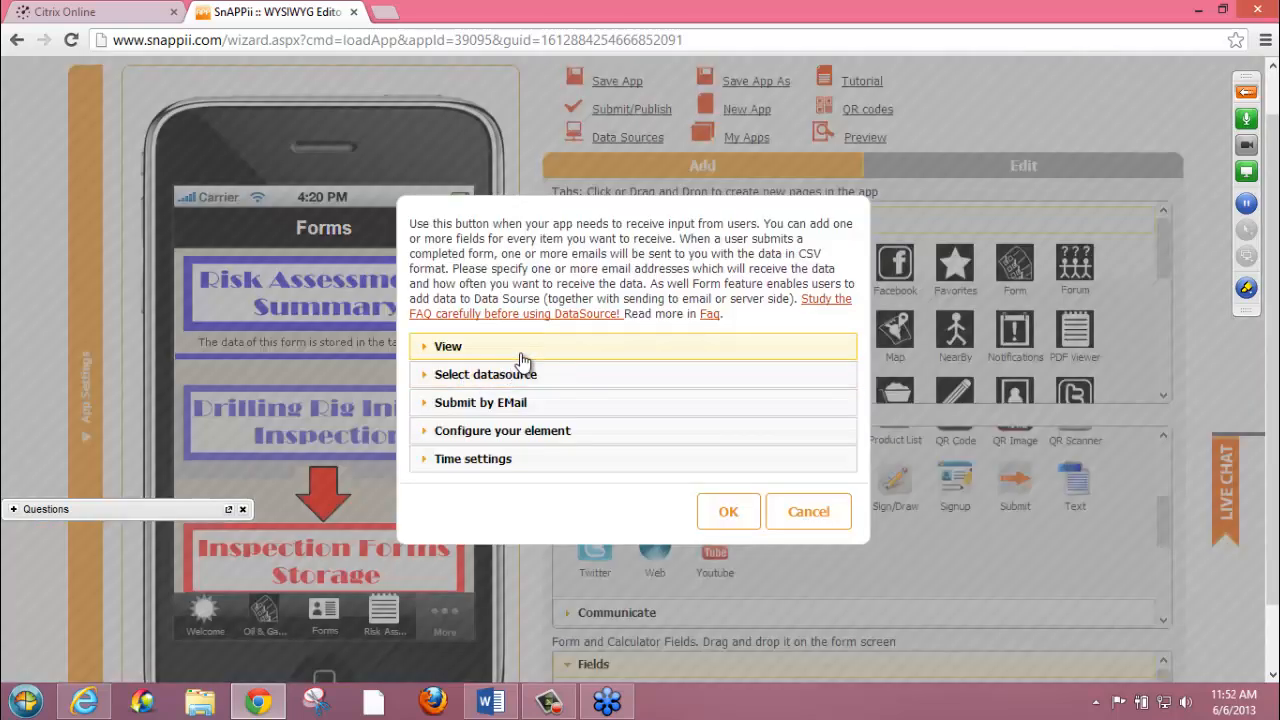
left_click(521, 350)
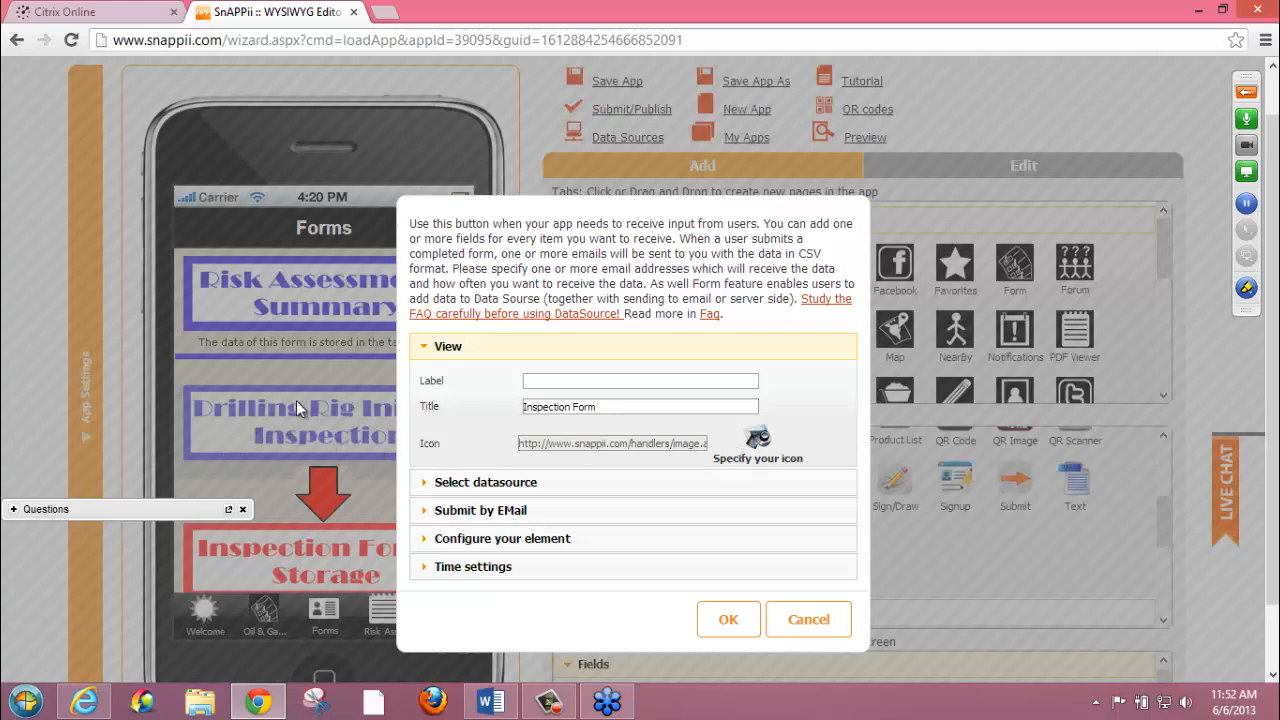
left_click(474, 482)
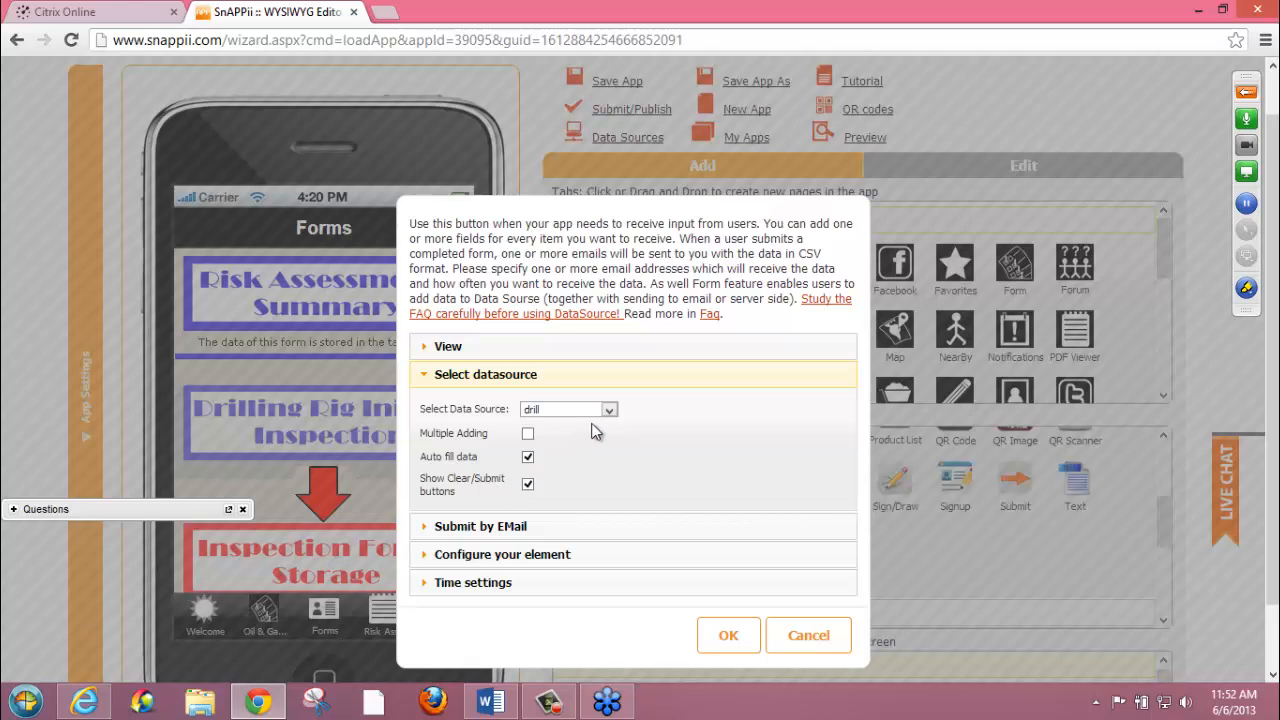
left_click(614, 409)
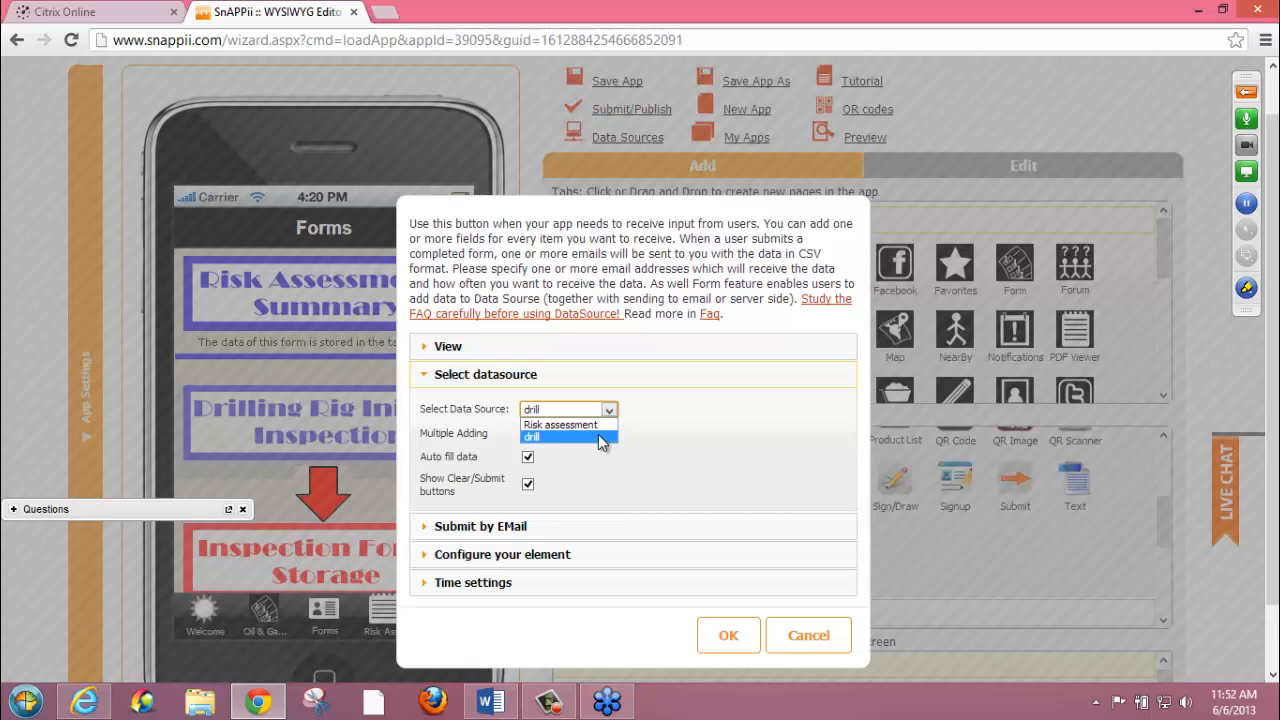
left_click(598, 436)
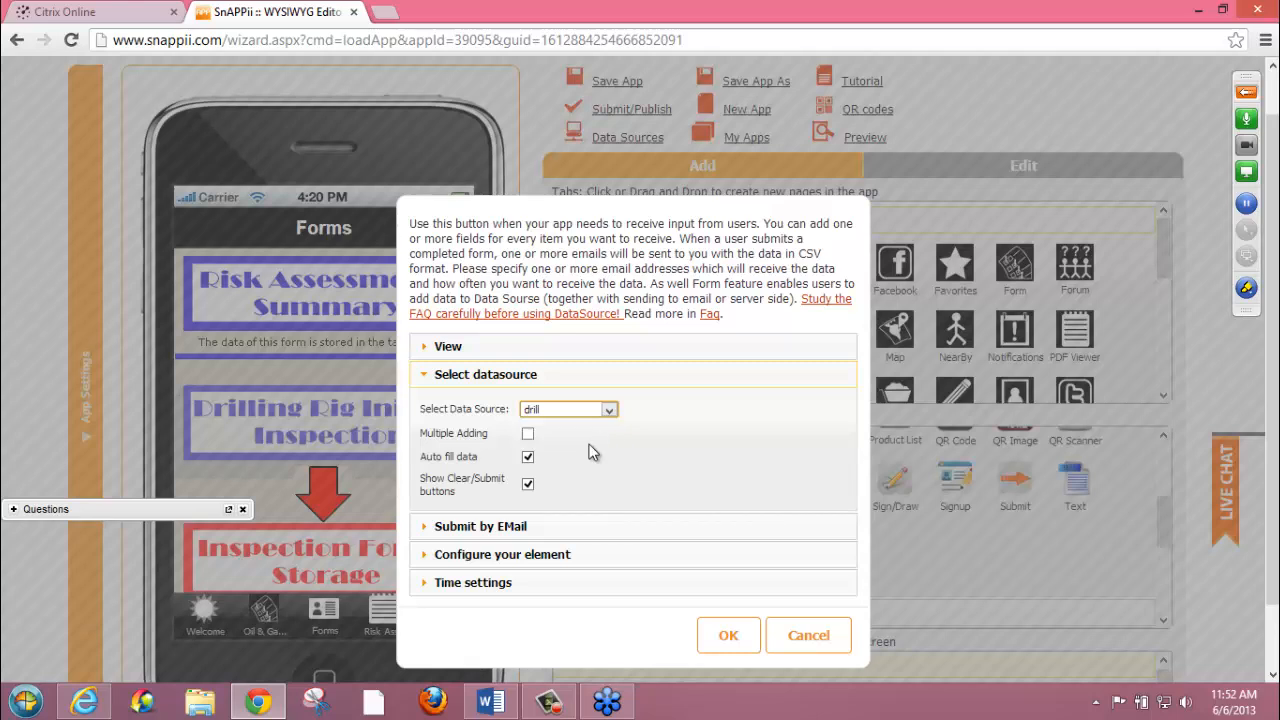
Review the inspection form's email submission, element configuration and time settings, and close the dialog without saving
left_click(495, 526)
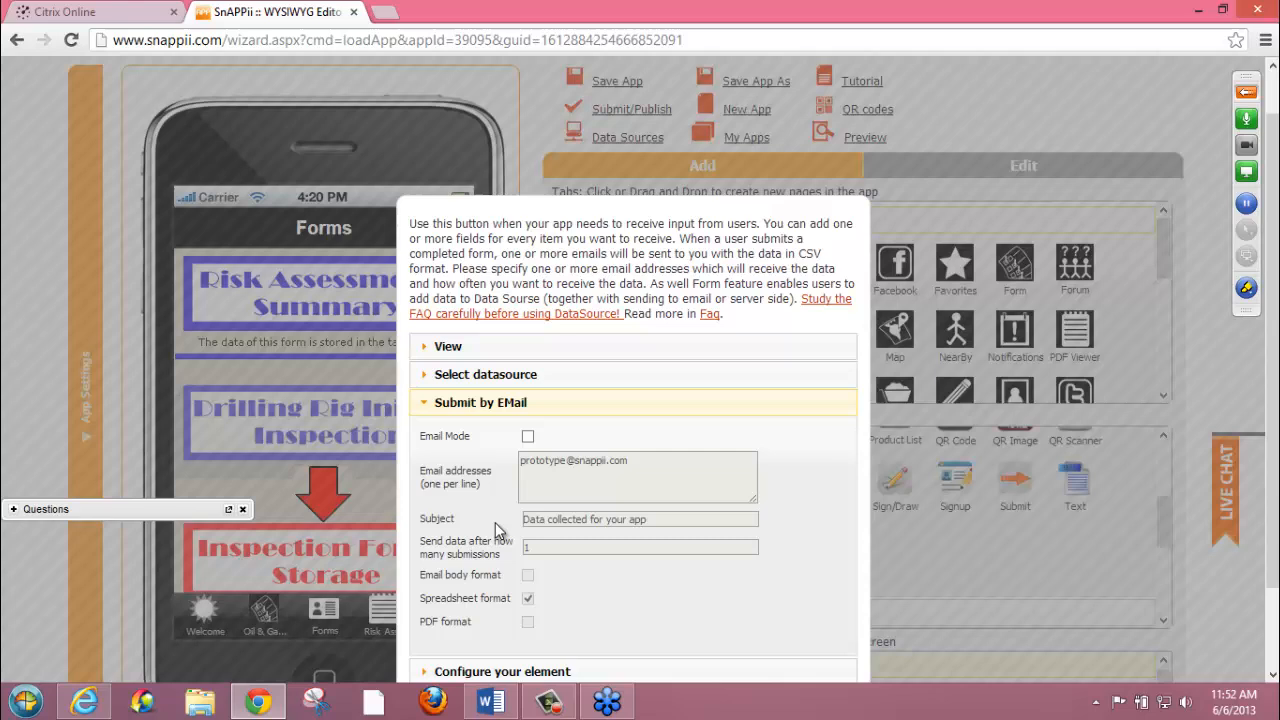
left_click(440, 408)
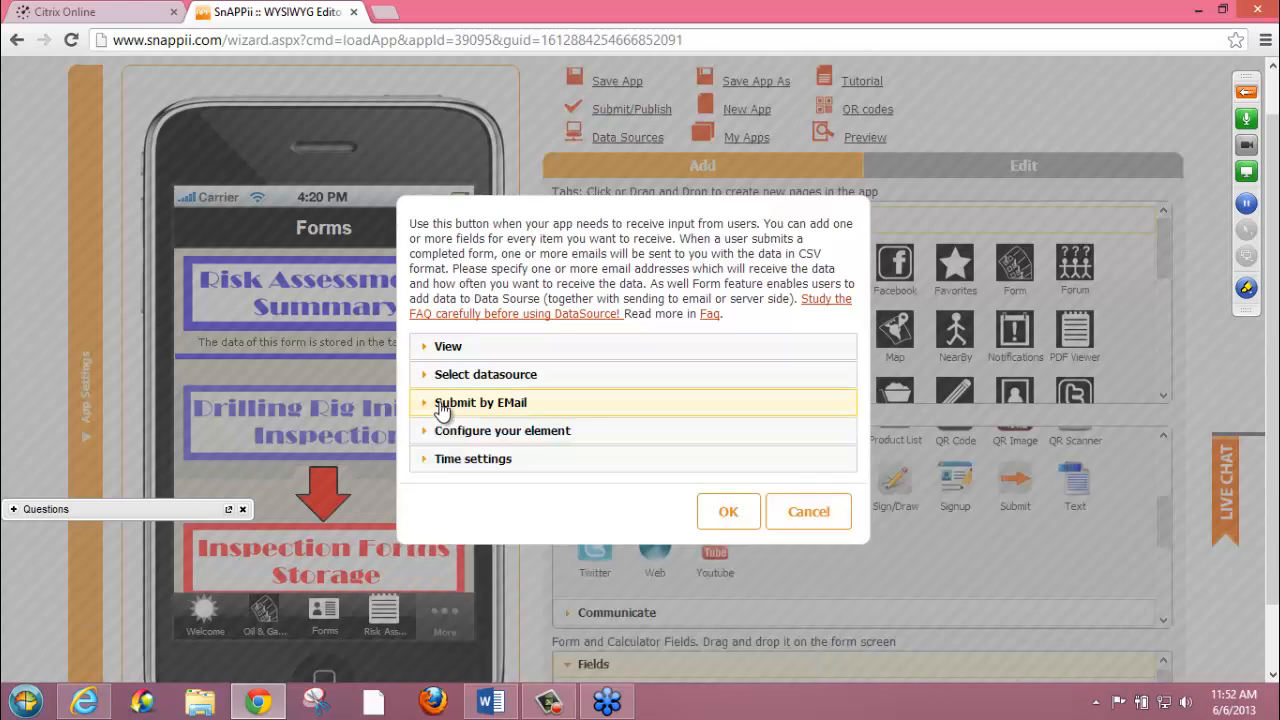
left_click(442, 436)
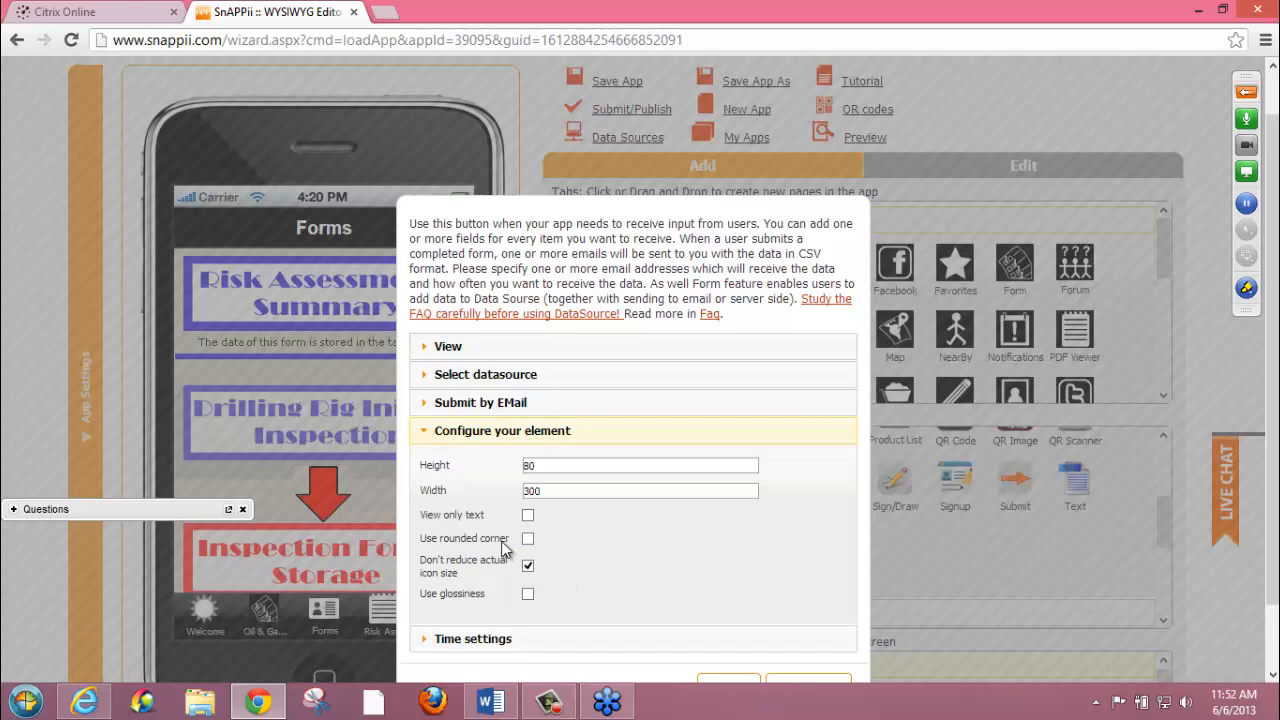
left_click(485, 440)
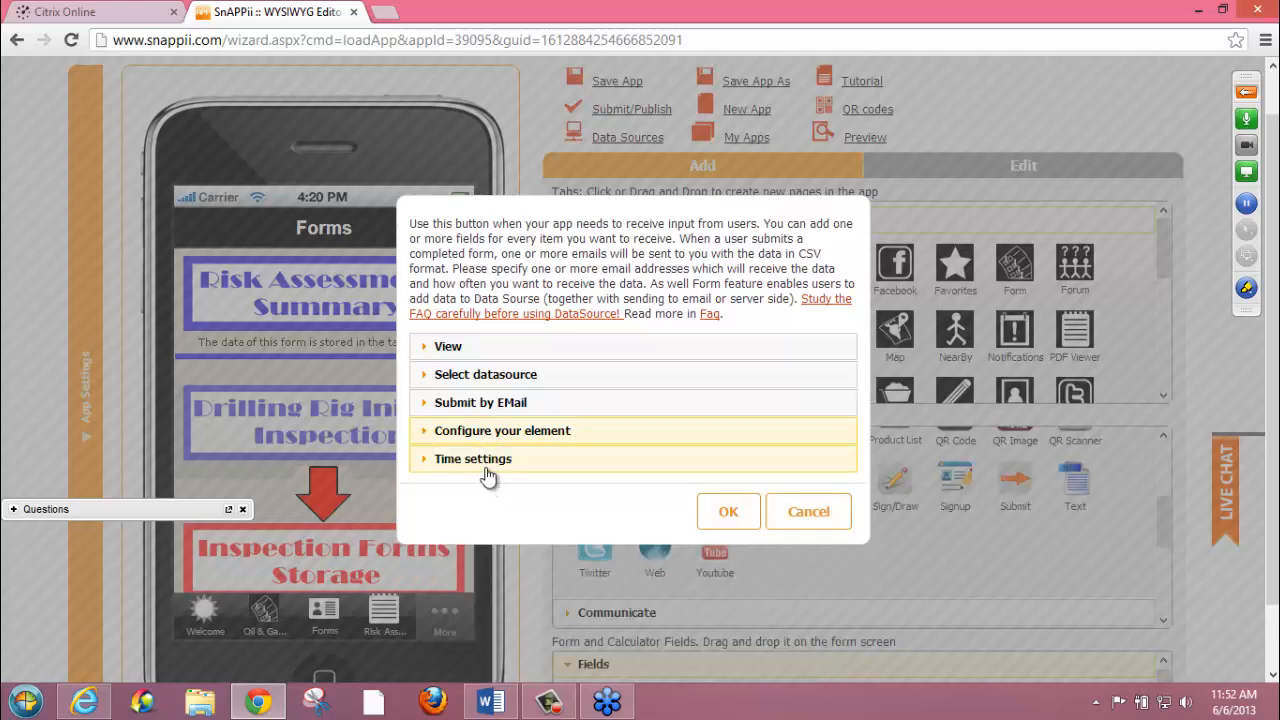
left_click(487, 462)
left_click(487, 466)
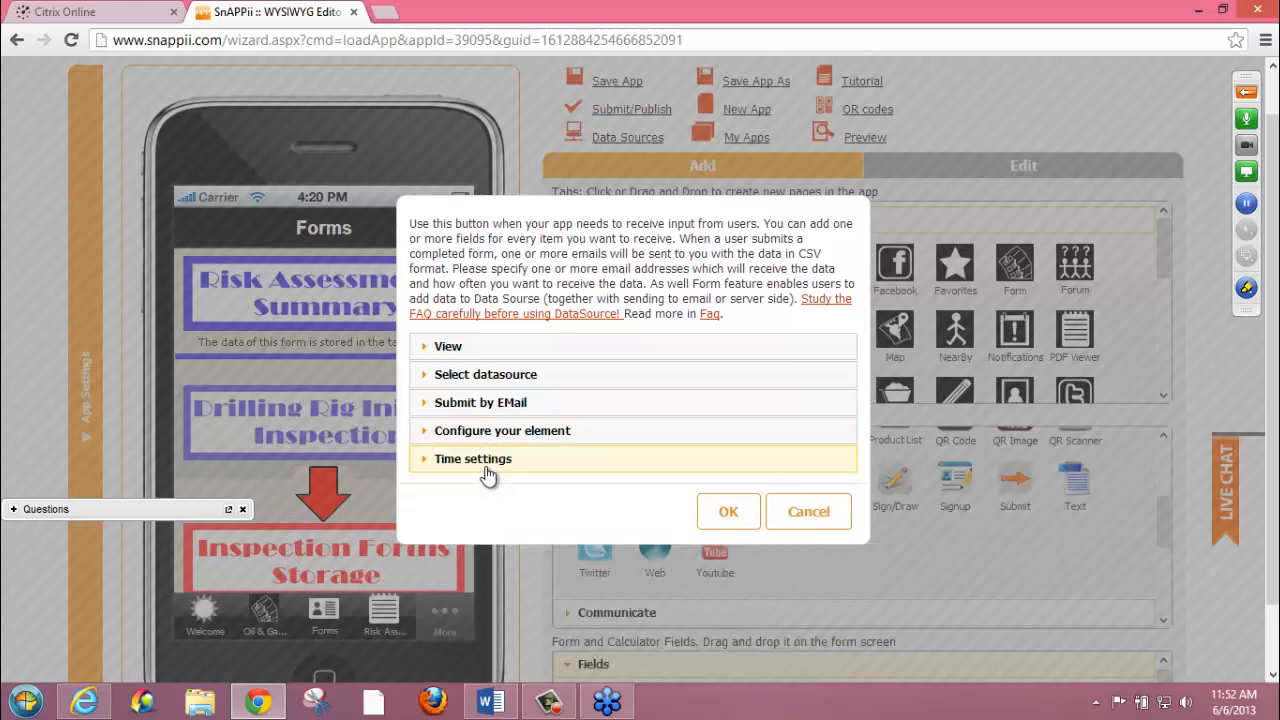
left_click(790, 520)
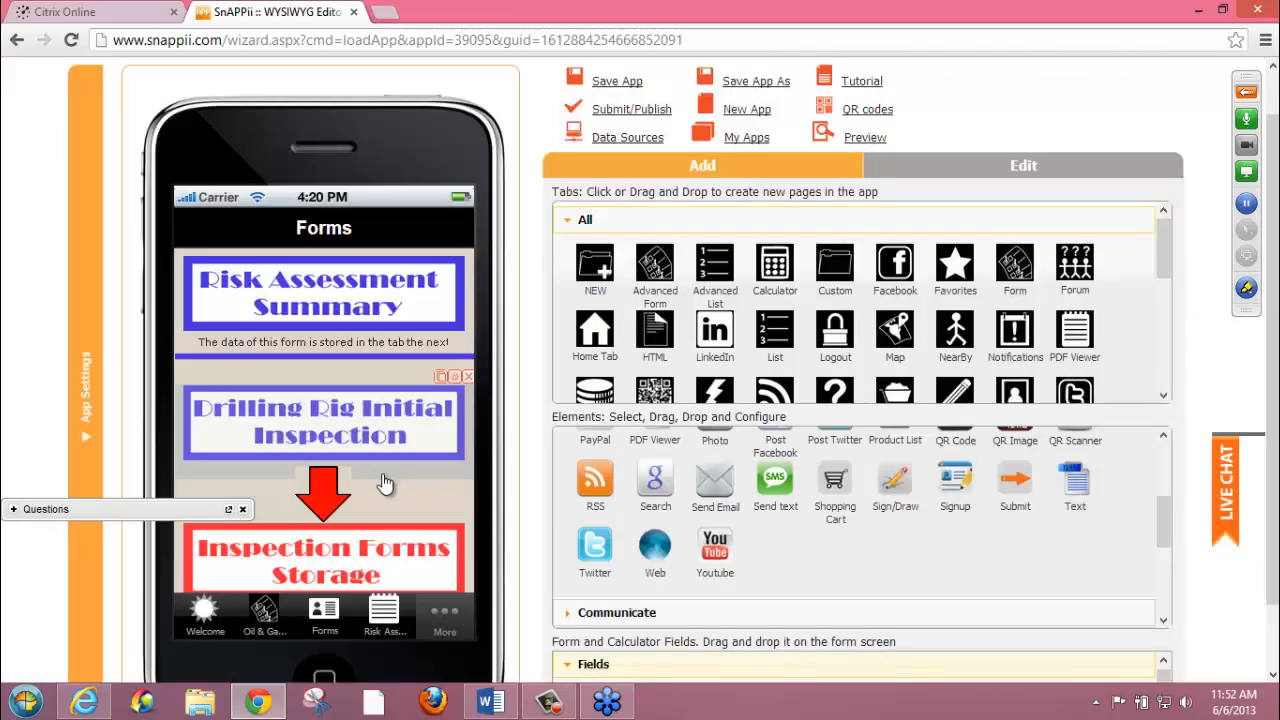
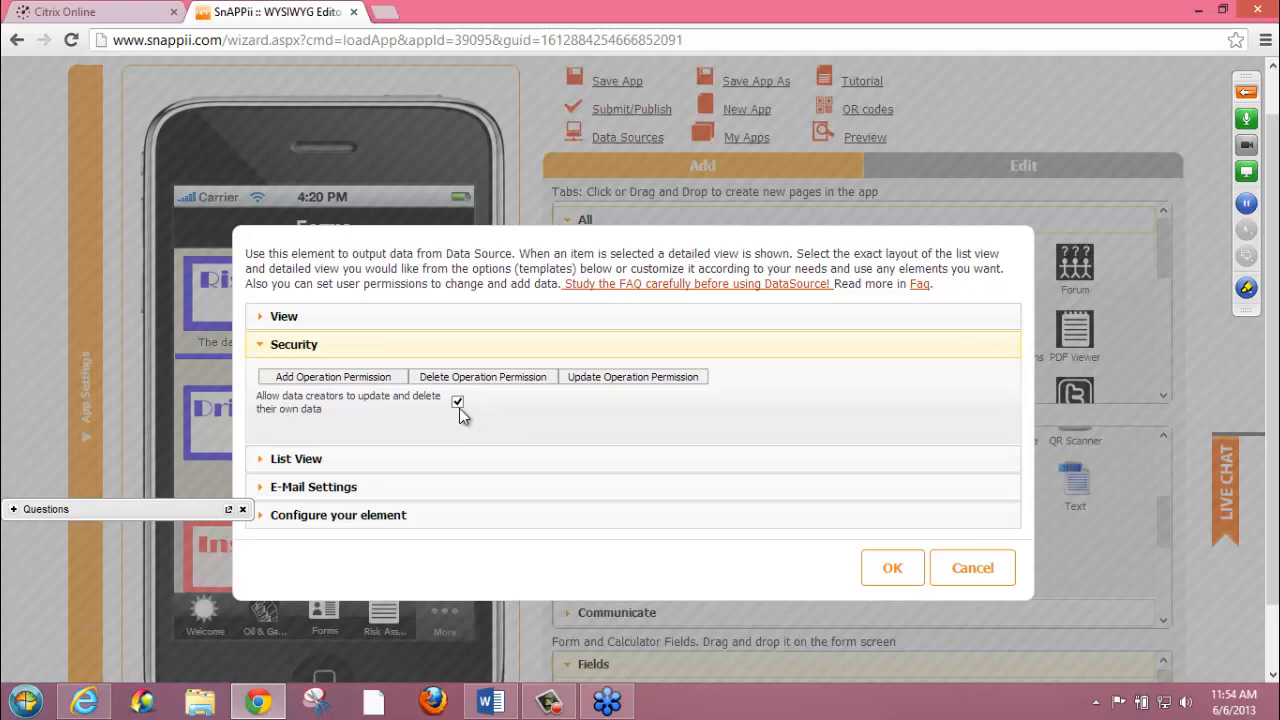
Review the Inspection Forms Storage list's List View, e-mail and element configuration settings, and close the dialog without saving
left_click(339, 457)
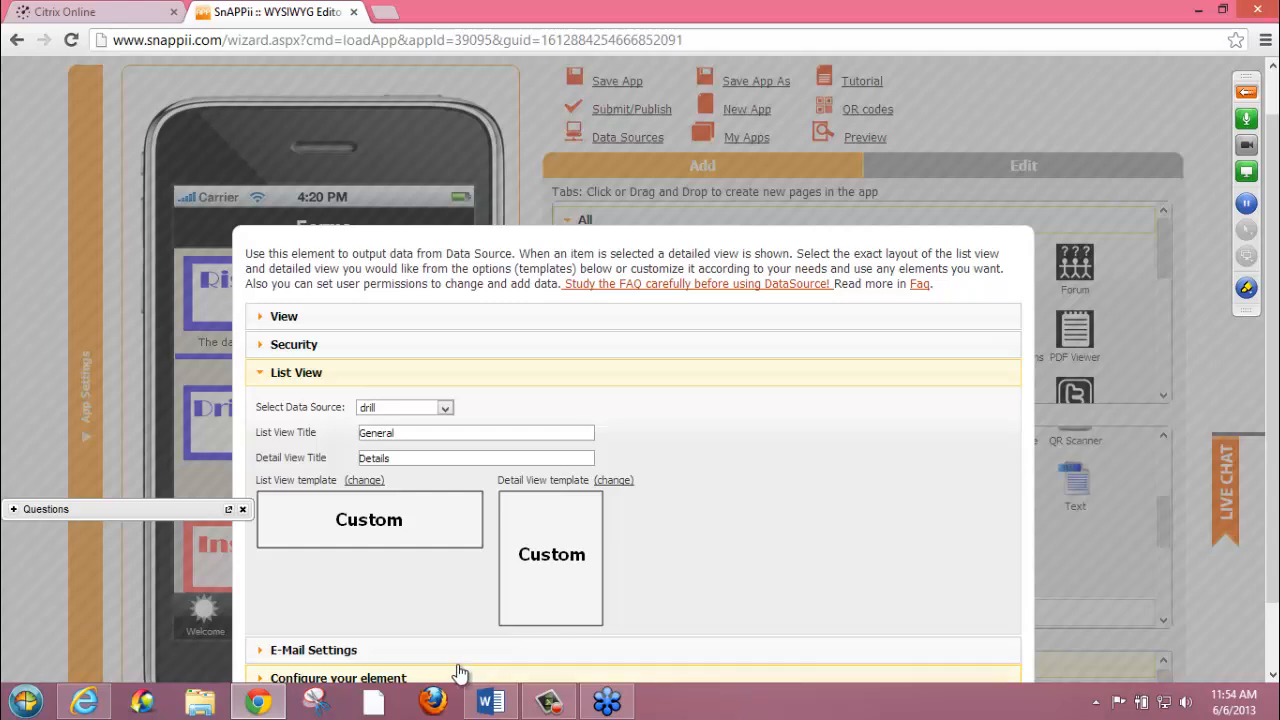
left_click(500, 650)
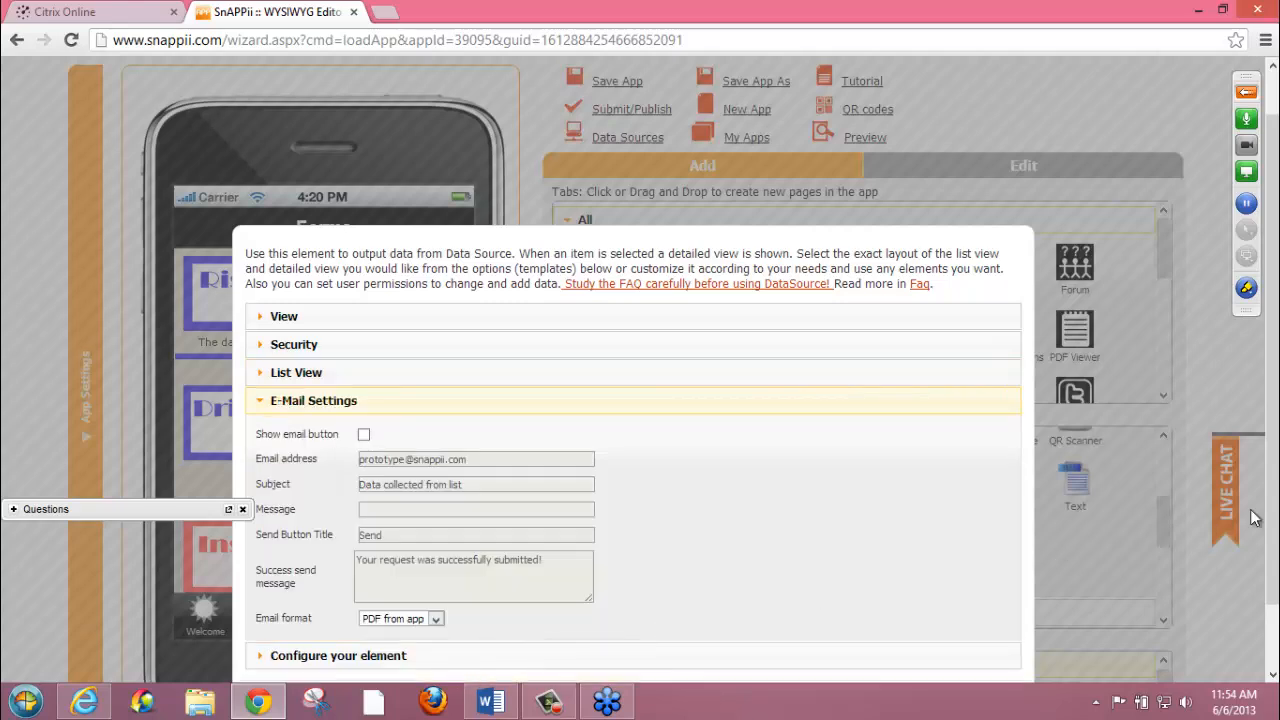
scroll(1273, 588, "down", 2)
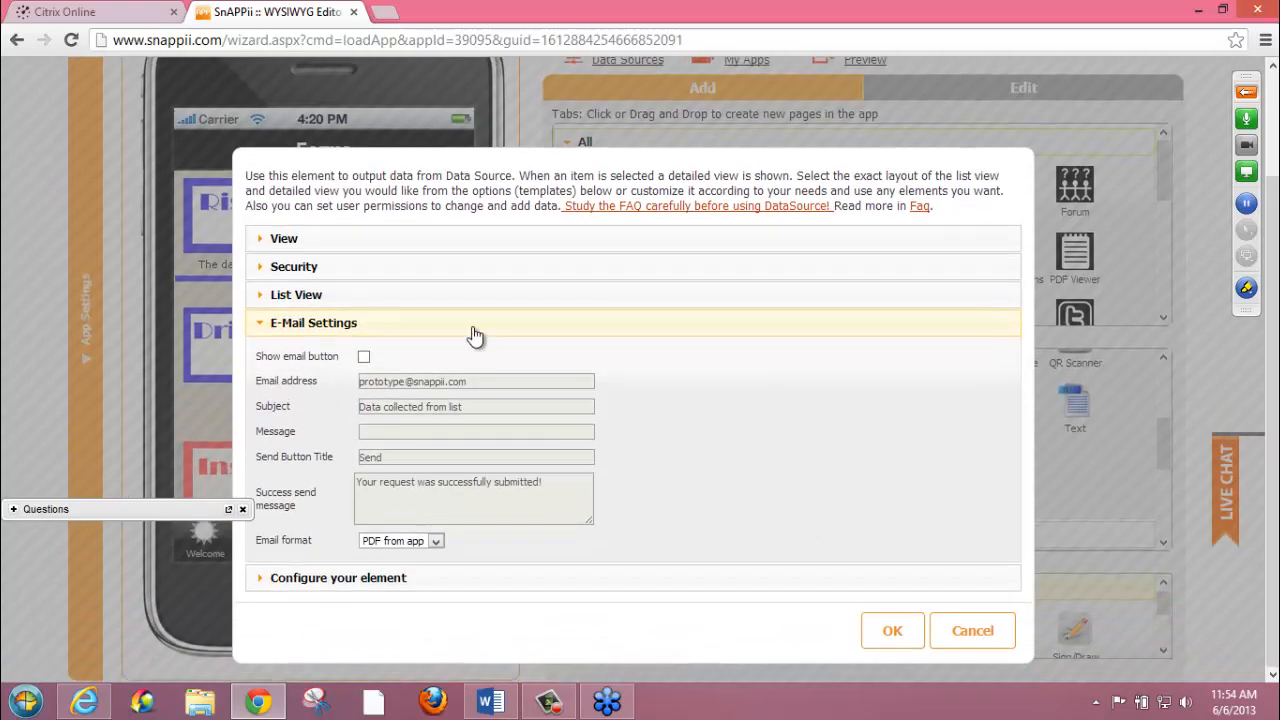
left_click(445, 577)
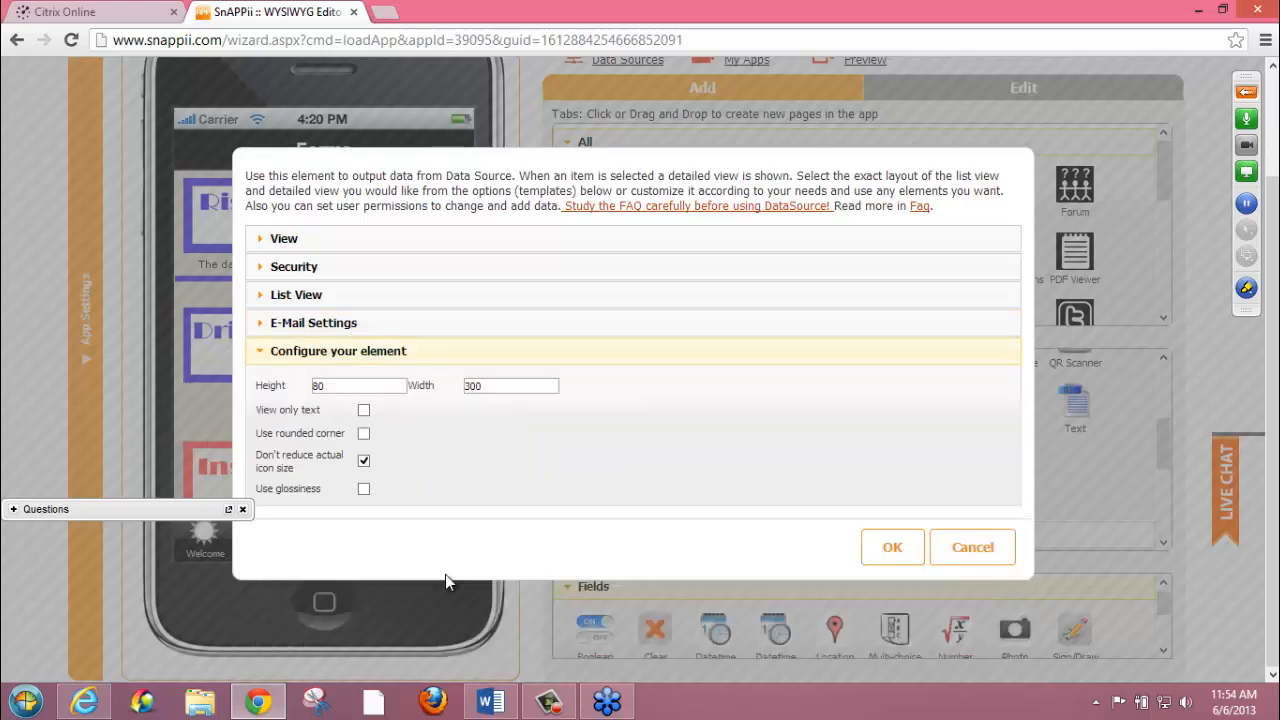
left_click(970, 546)
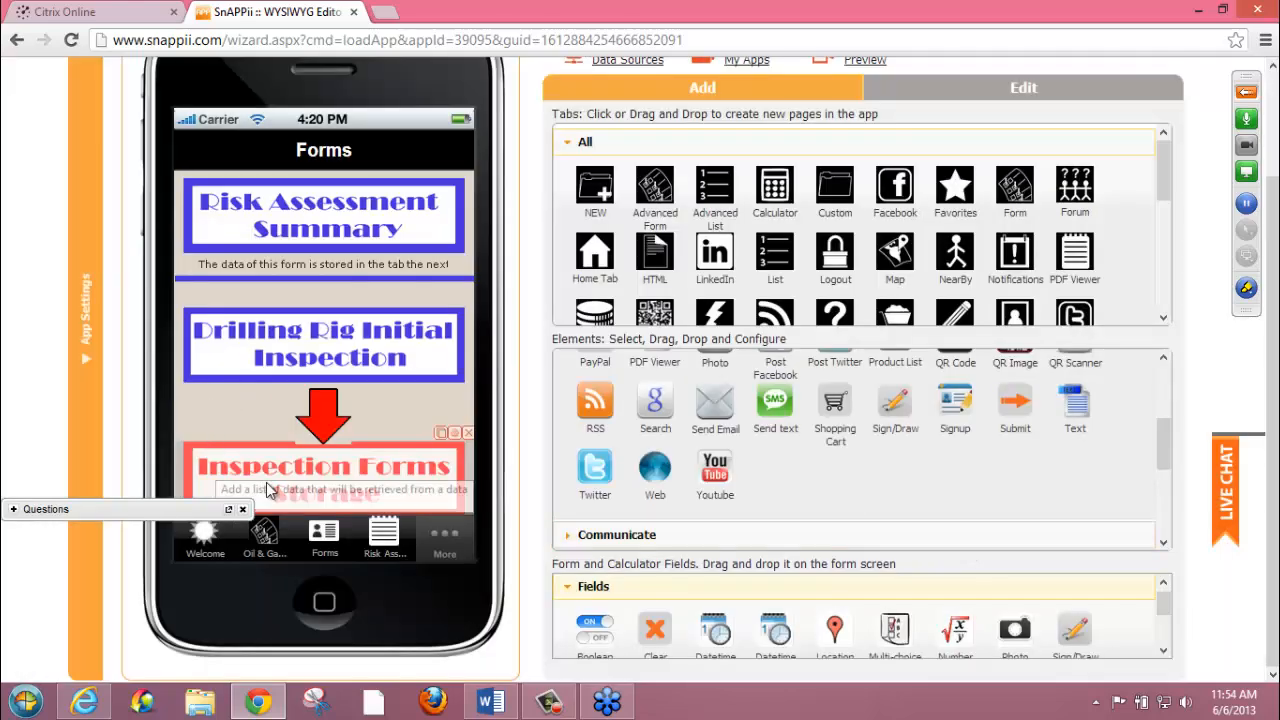
Open the Inspection Forms Storage list's Cell View, review the settings of the inspector's Phone label and close them without saving
left_click(247, 473)
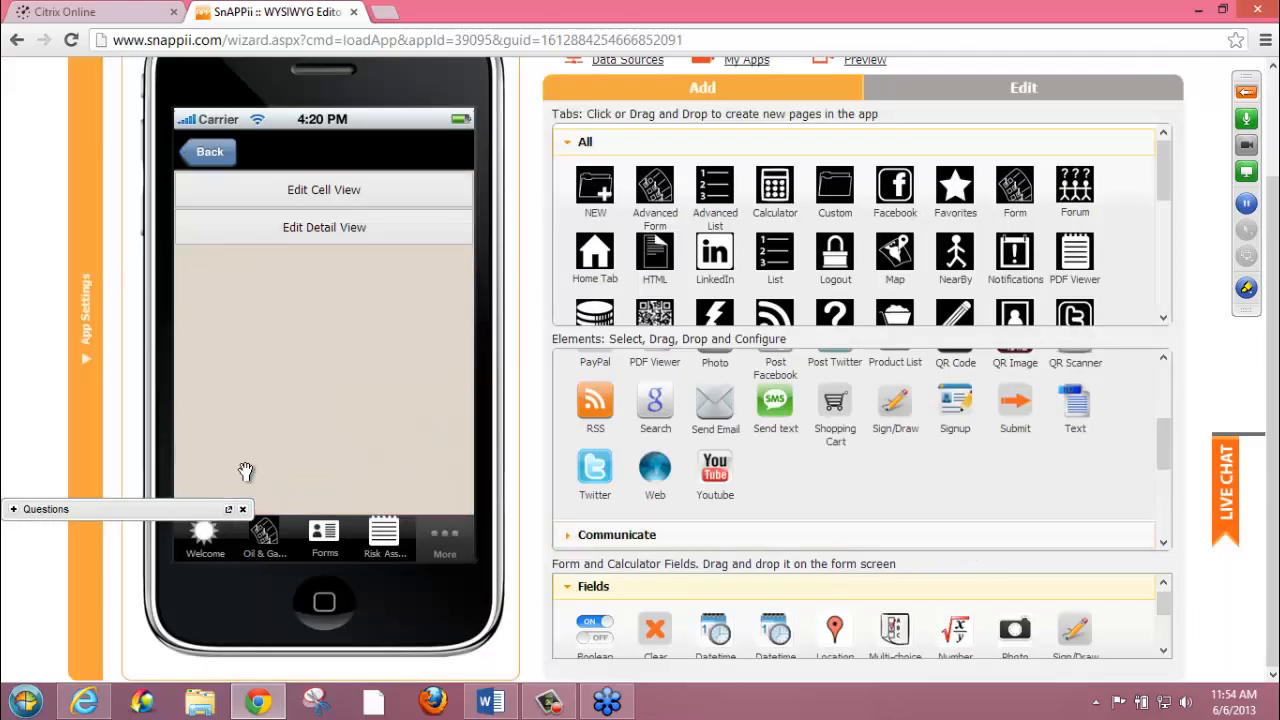
left_click(324, 190)
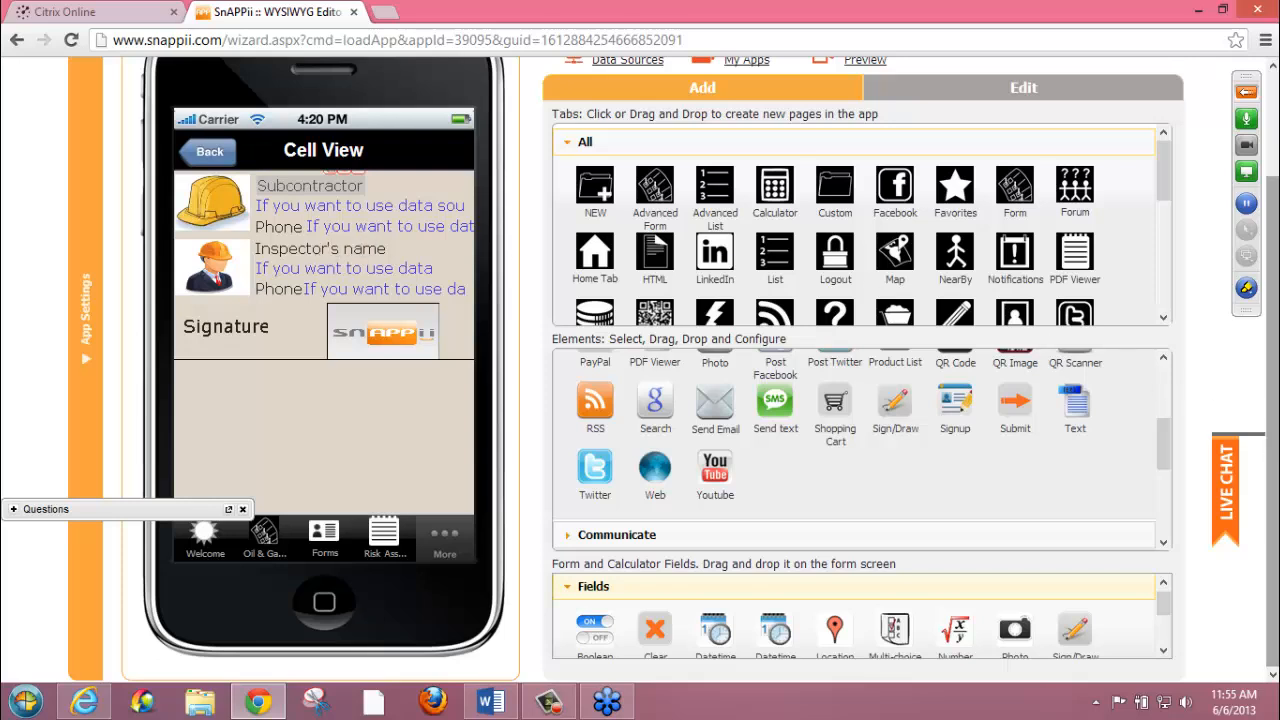
left_click(289, 209)
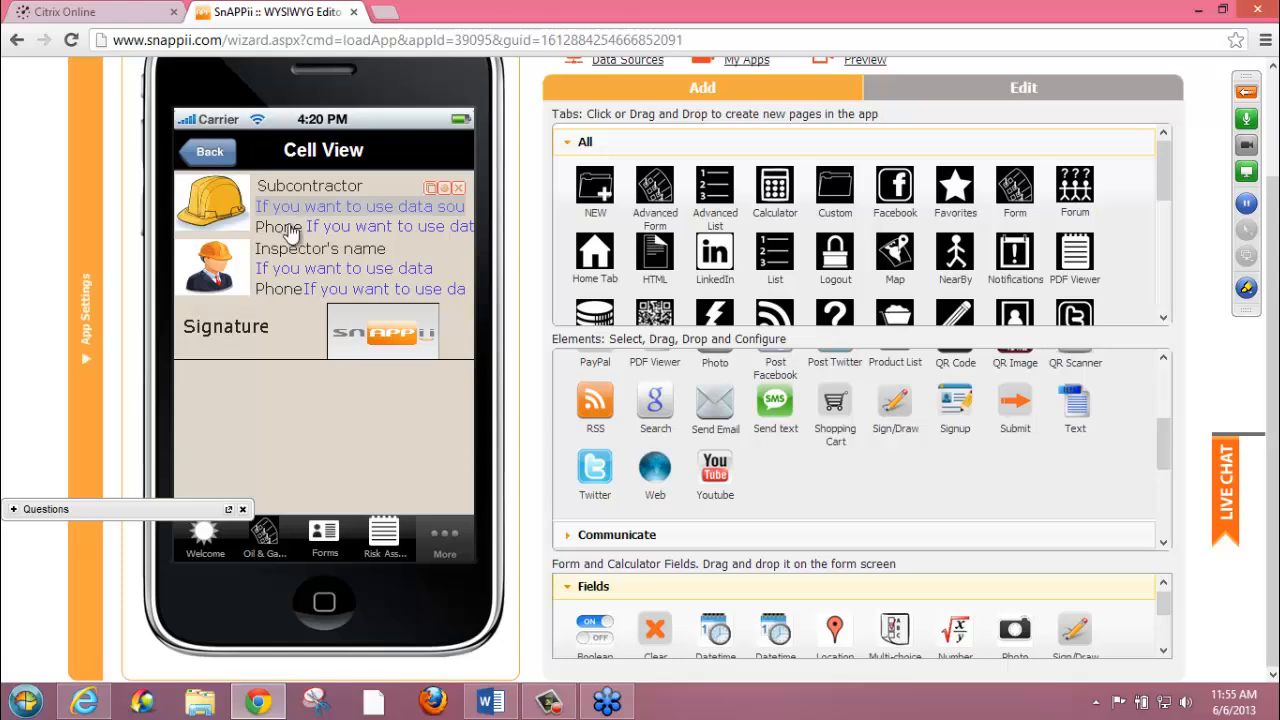
double_click(287, 289)
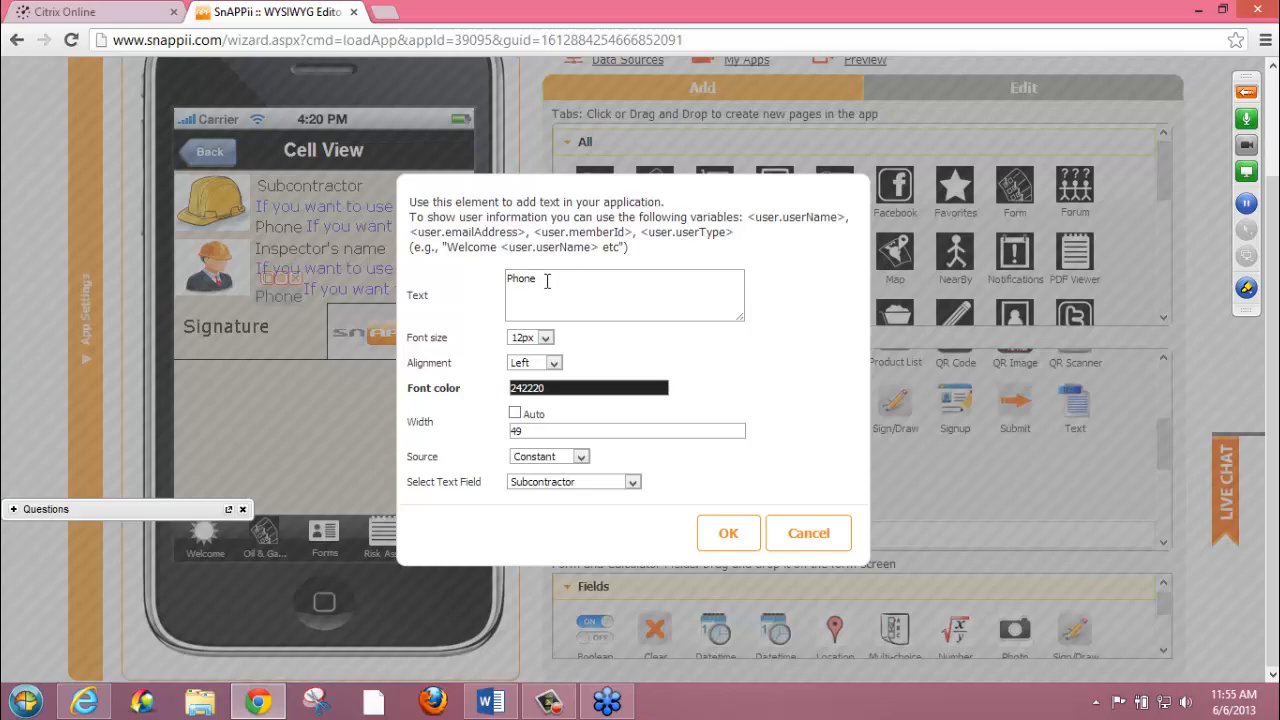
left_click(786, 533)
Review the source and text field settings of the inspector's phone value text in the Cell View, and close them without saving
left_click_drag(358, 297, 357, 300)
left_click(445, 275)
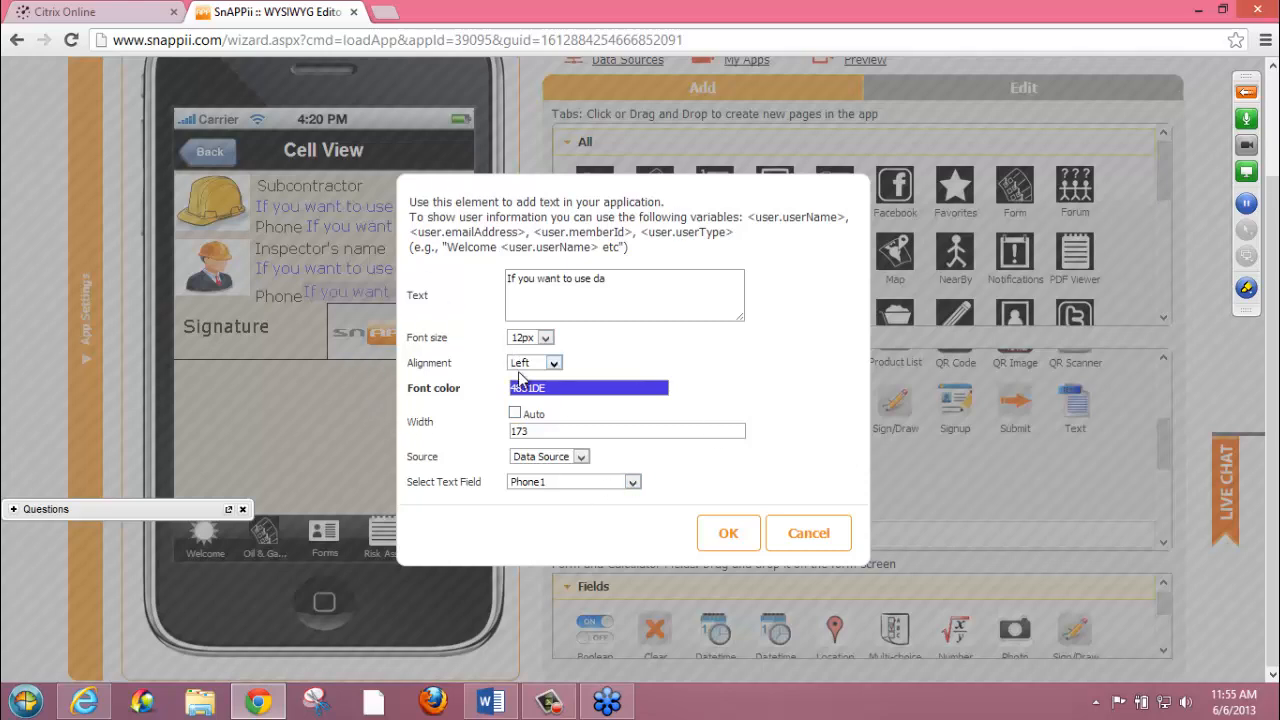
left_click(783, 535)
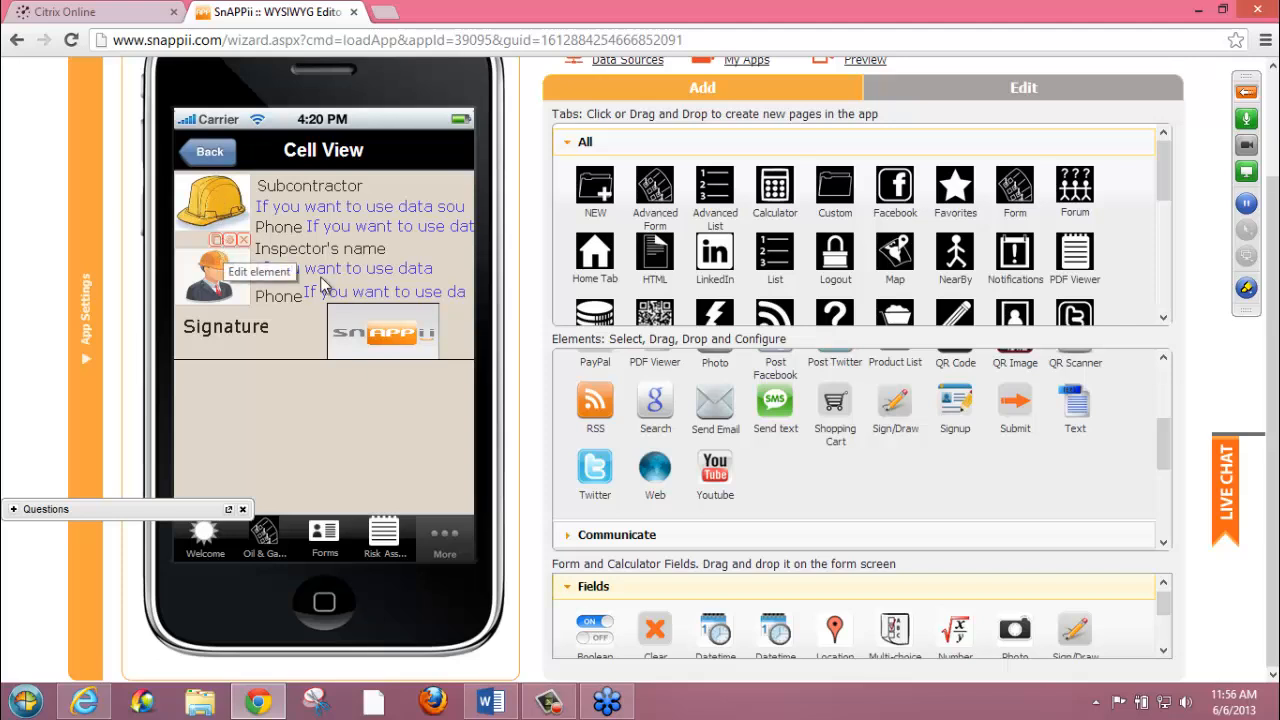
Review the signature picture's source and image field options, accept the dialog and place the inspector's phone value text back beside its Phone label
mouse_move(392, 342)
left_mouse_down()
mouse_move(417, 320)
mouse_move(426, 274)
left_mouse_up()
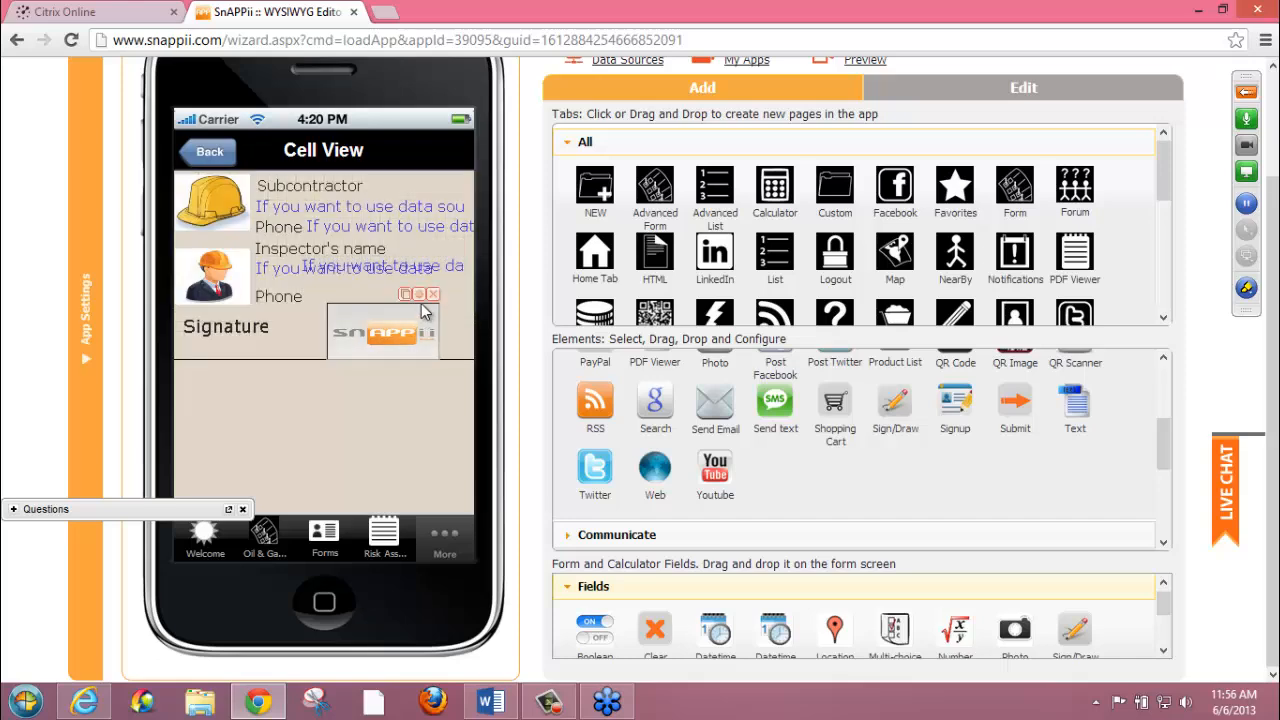
left_click(419, 297)
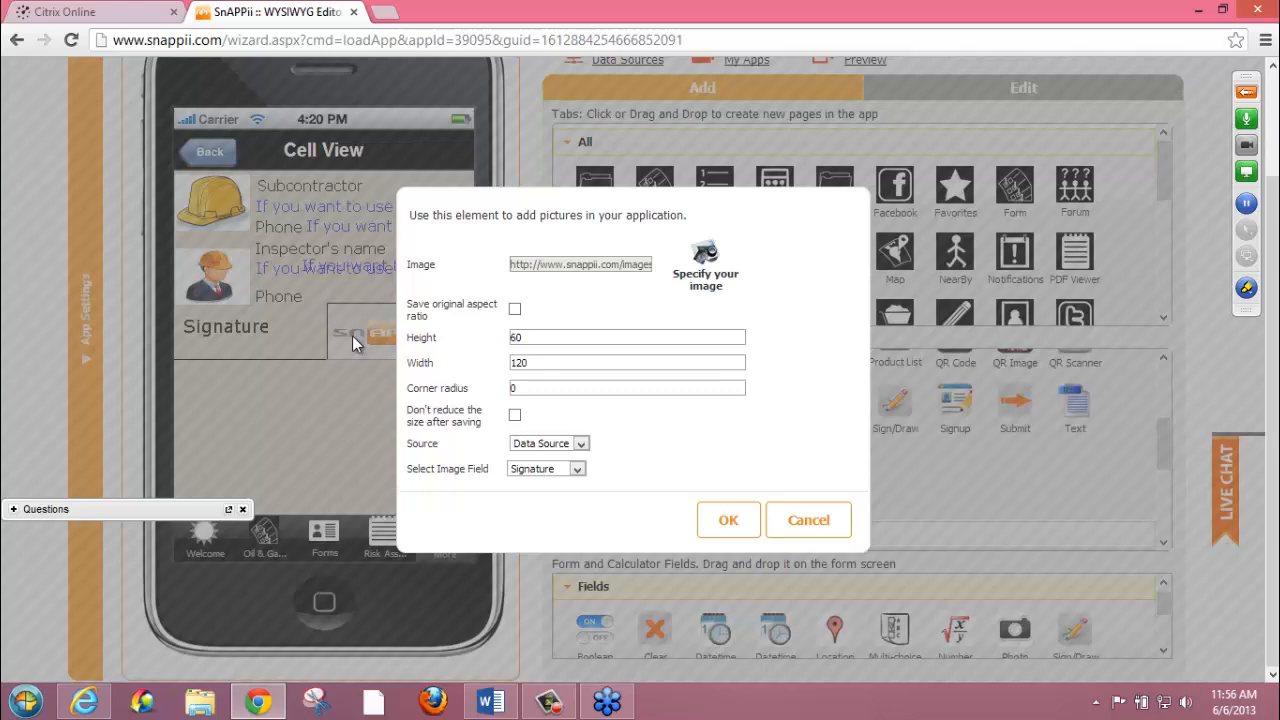
left_click(577, 469)
left_click(579, 470)
left_click(729, 522)
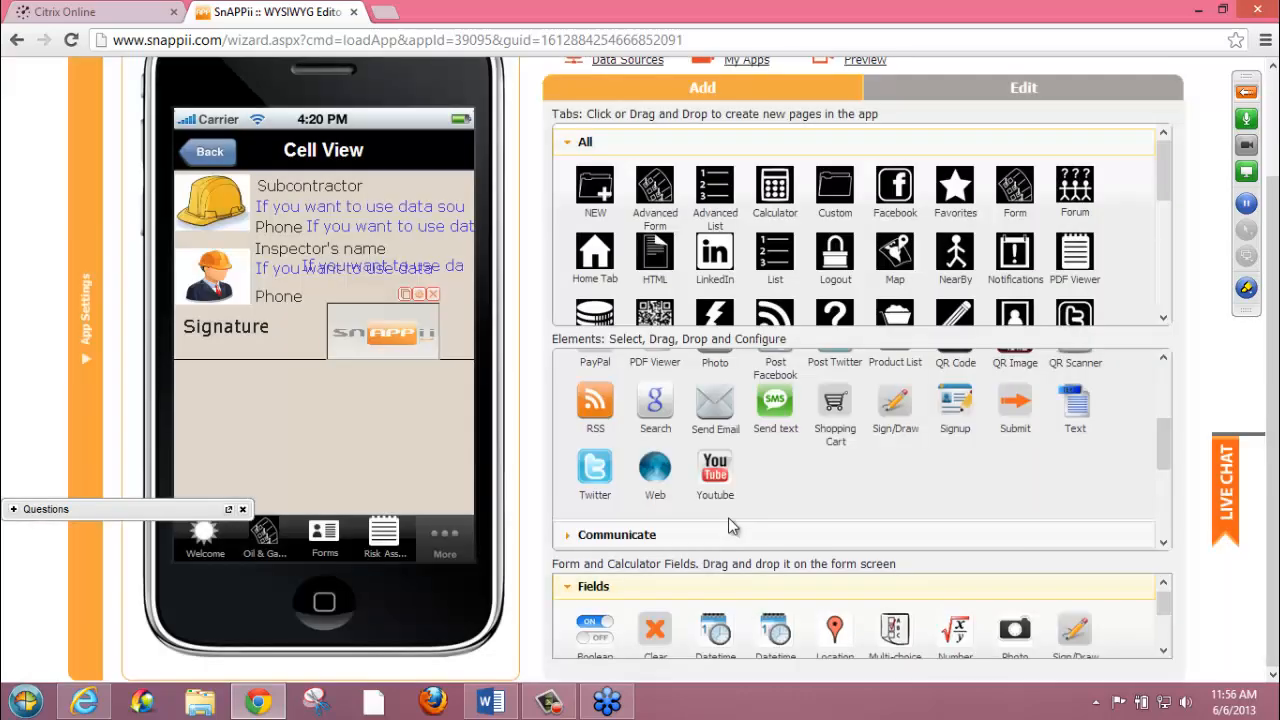
left_click_drag(374, 271, 374, 291)
Leave the Cell View and open the Detail View of the Inspection Forms Storage list
left_click(210, 153)
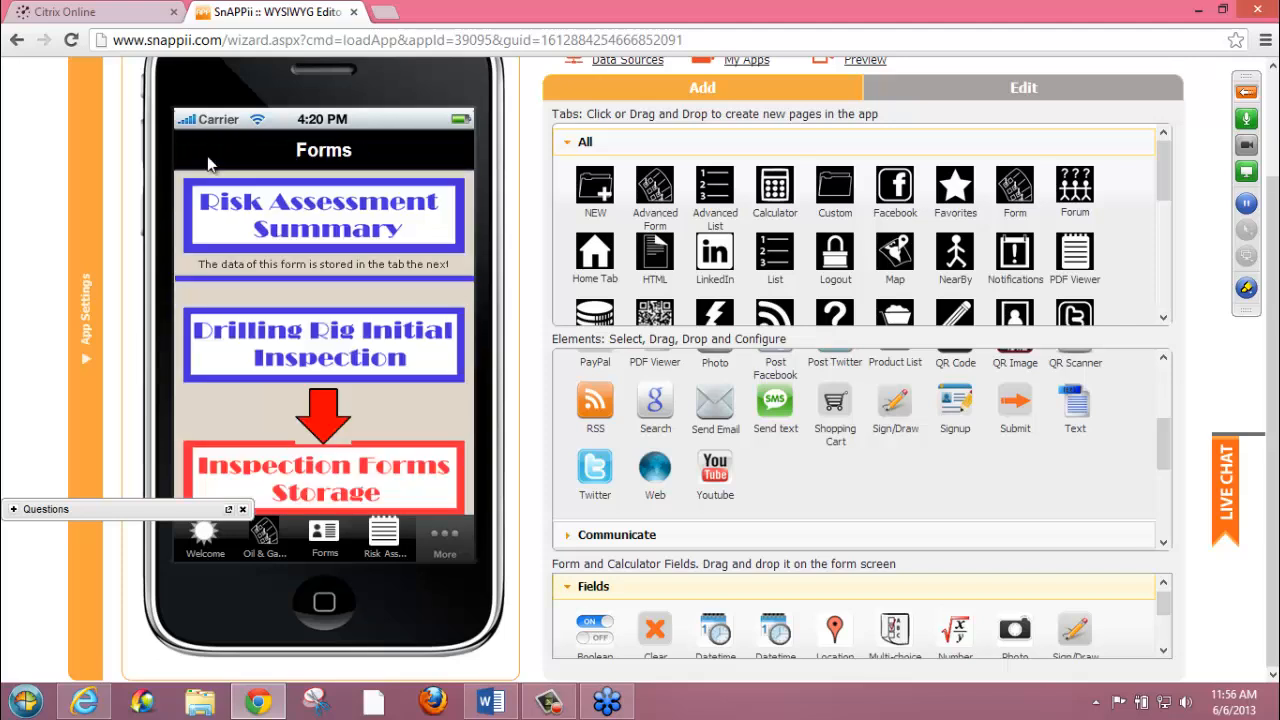
left_click(316, 494)
left_click(301, 229)
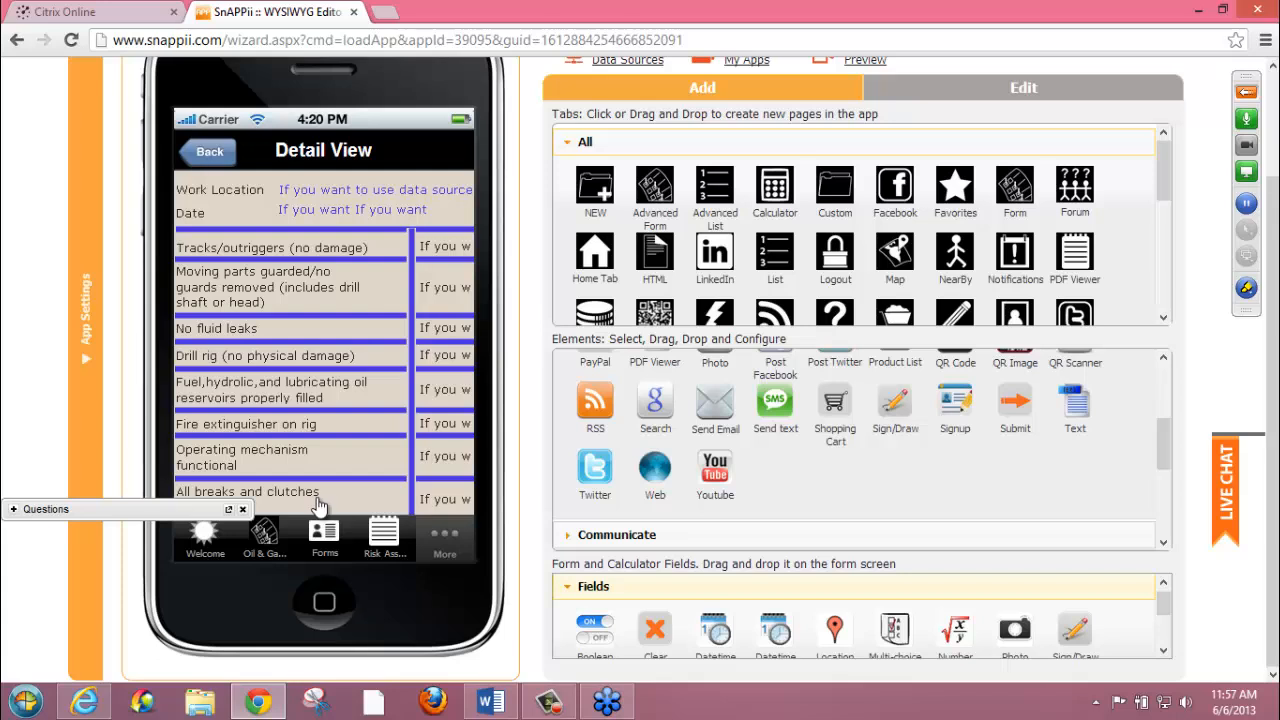
Review the settings of the "Moving parts guarded" label and its neighbouring value text in the Detail View, closing both dialogs without saving
left_click_drag(369, 505, 369, 501)
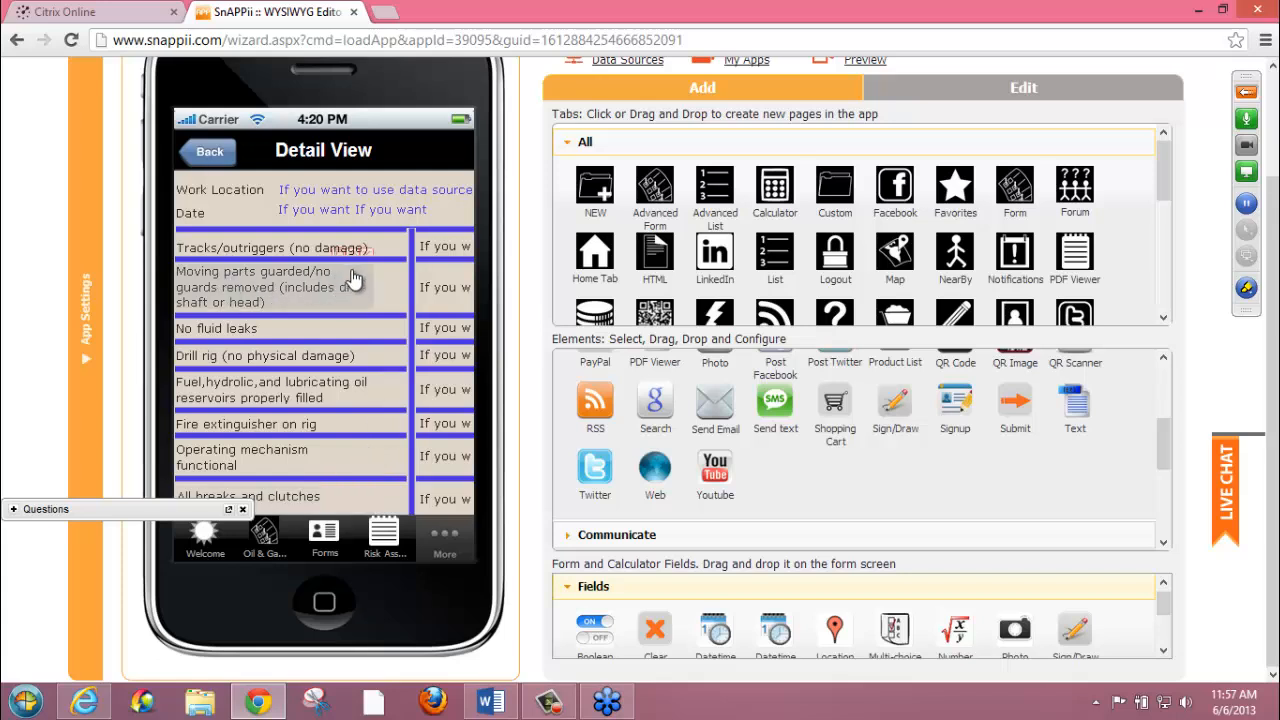
mouse_move(352, 277)
left_mouse_down()
mouse_move(345, 285)
mouse_move(355, 271)
left_mouse_up()
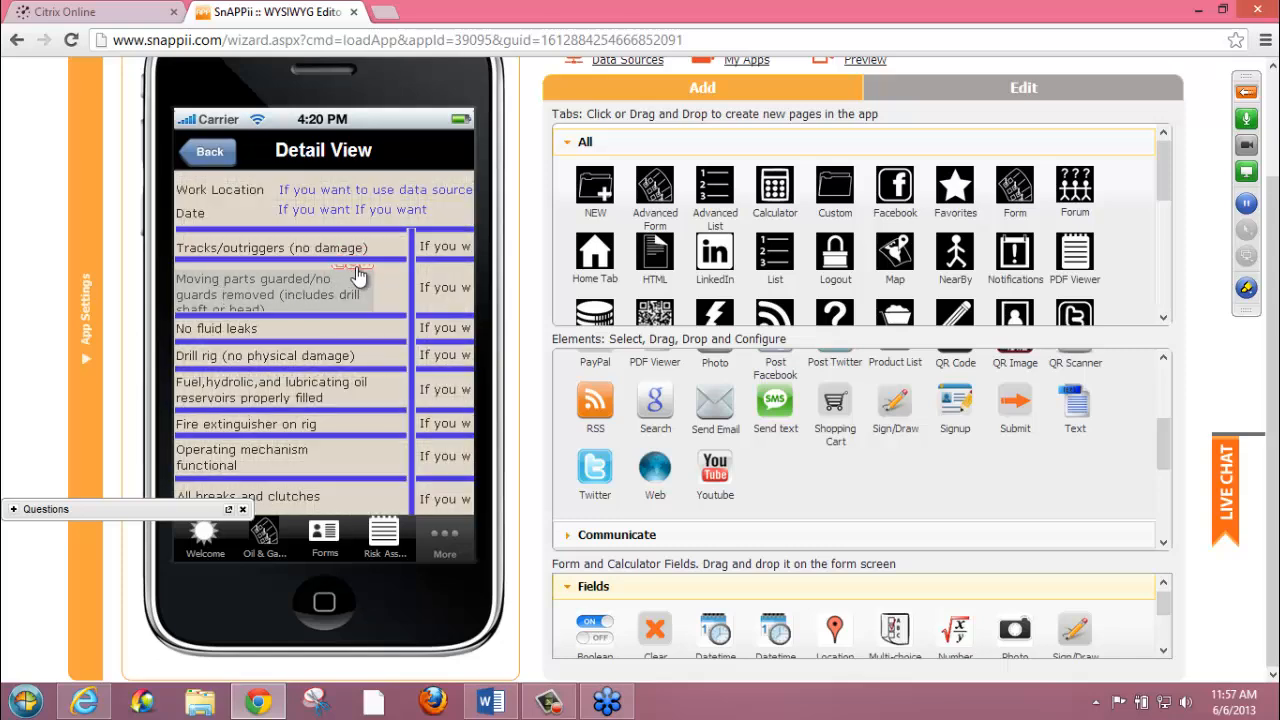
left_click(355, 270)
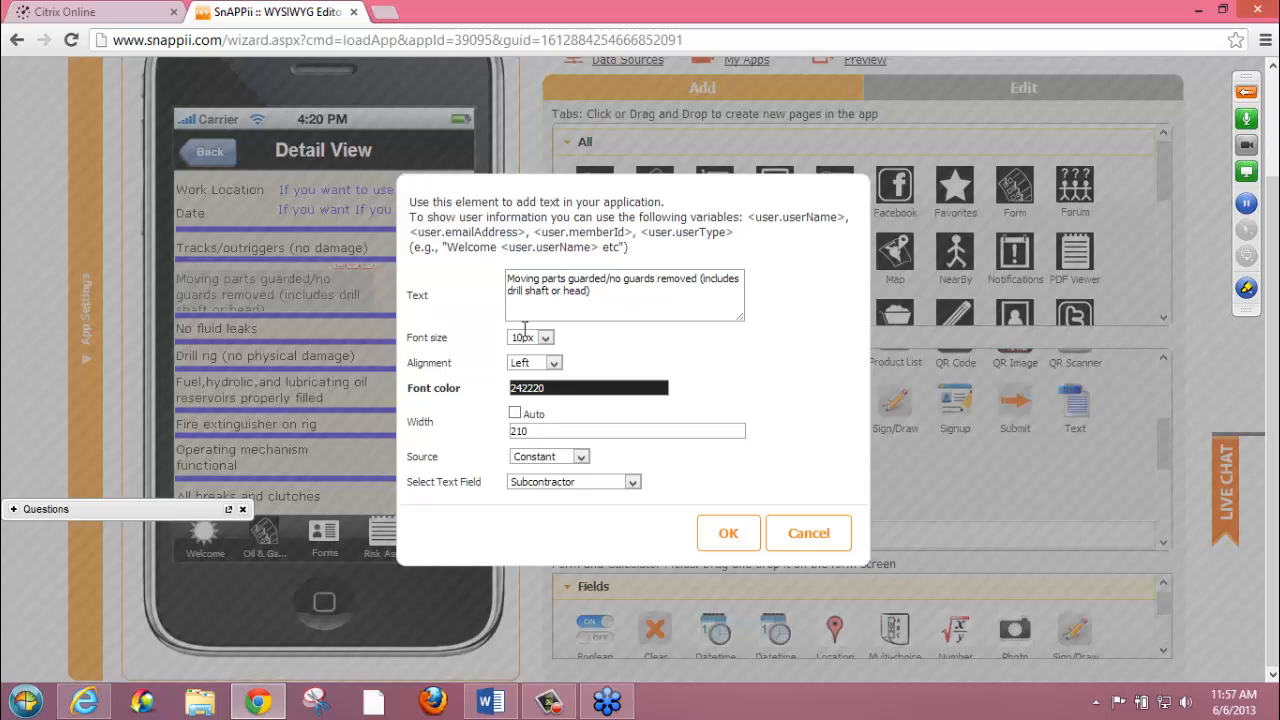
left_click(808, 533)
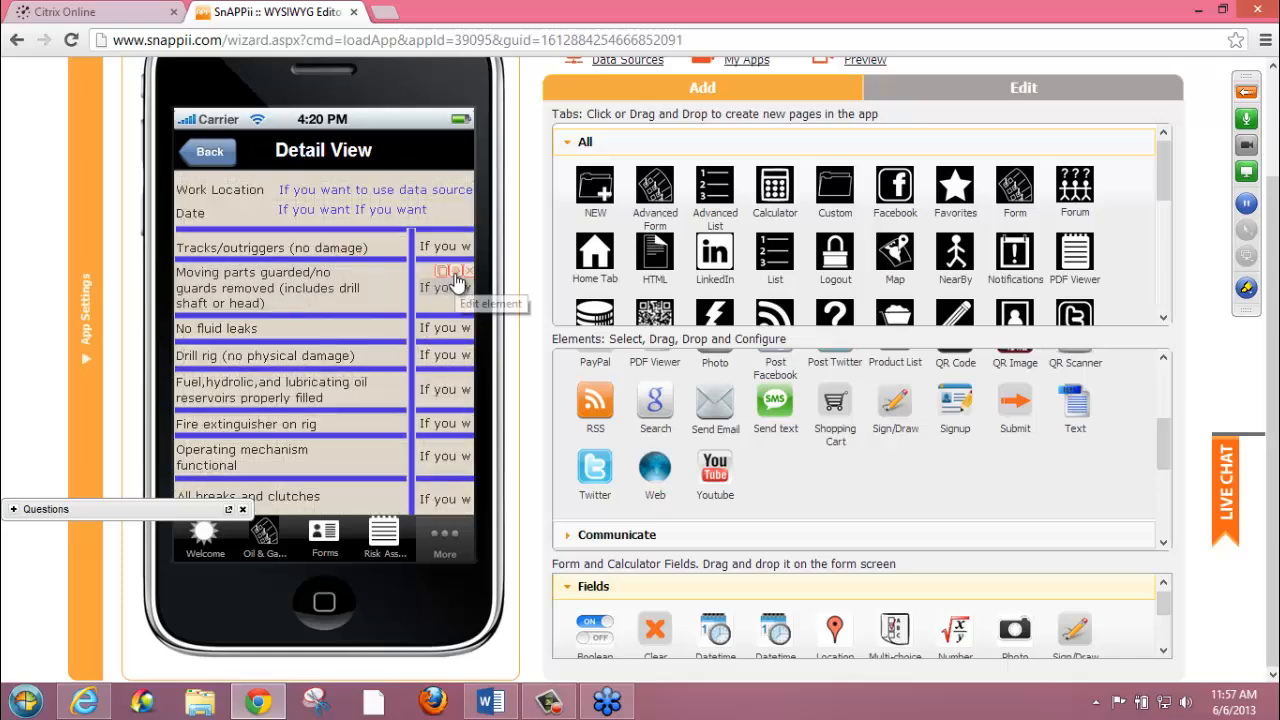
left_click(455, 277)
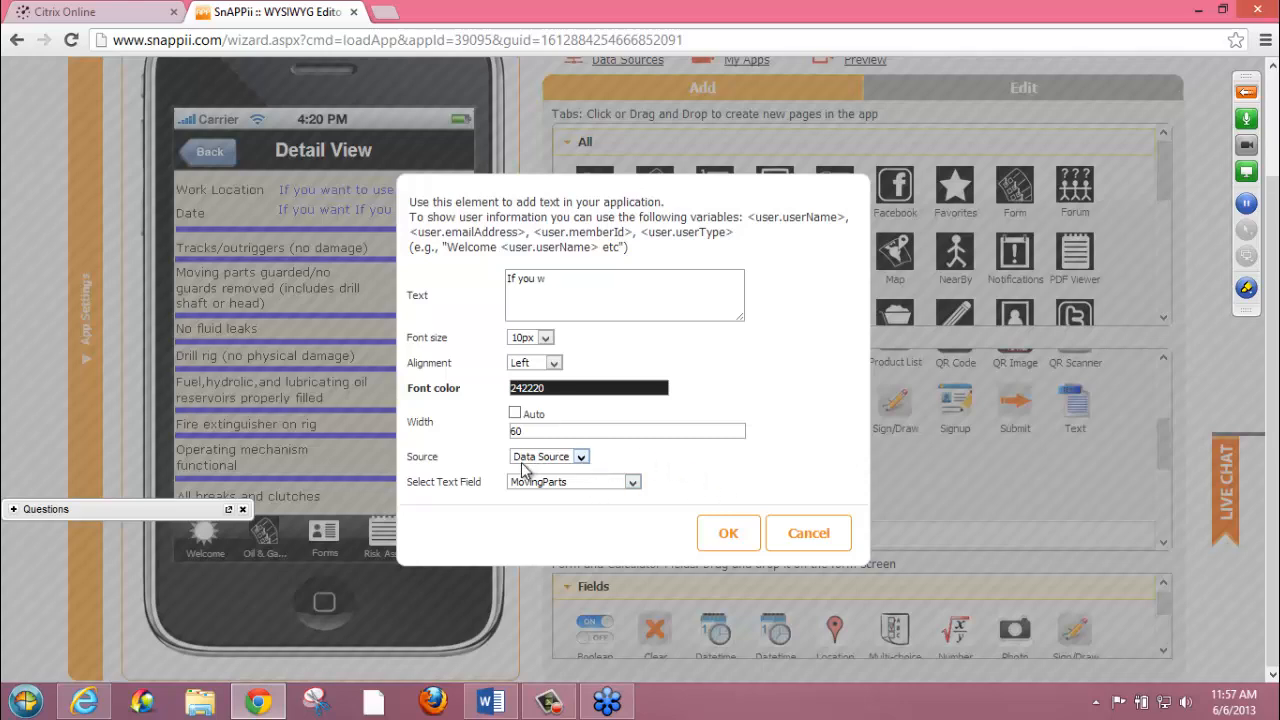
left_click(808, 540)
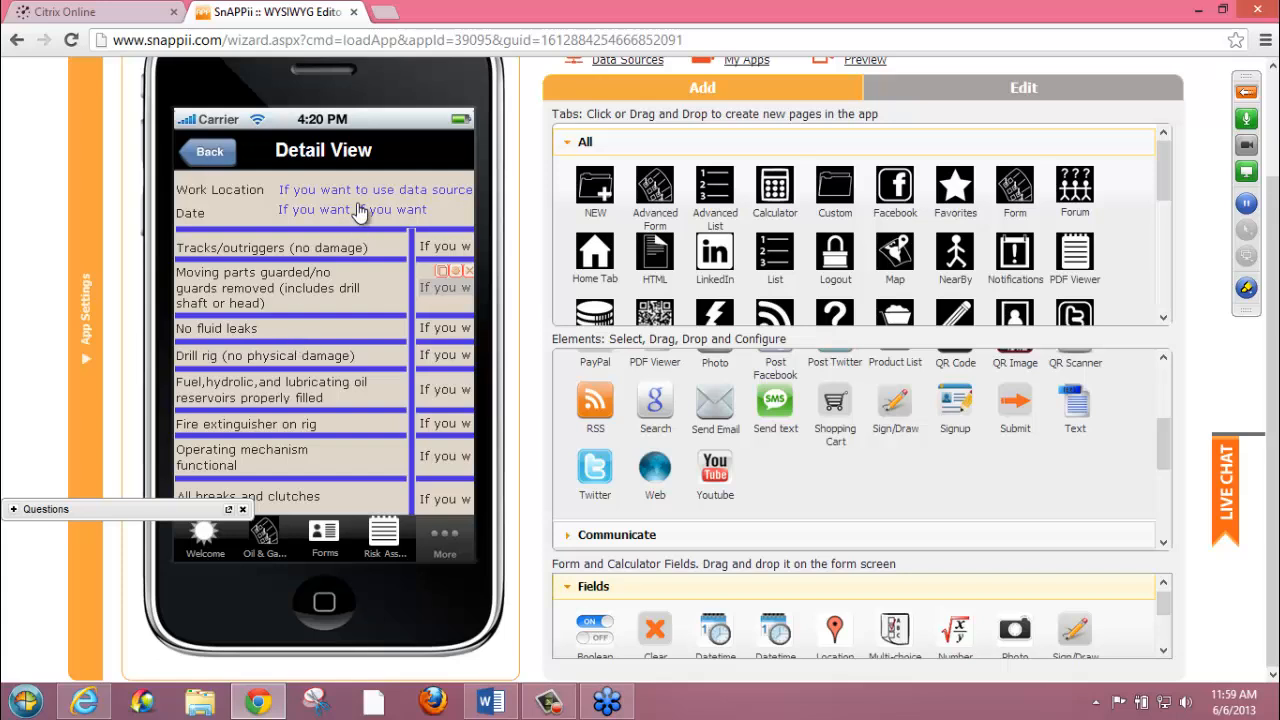
Return from the Detail View to the Forms page and check the webinar's Questions pane, collapsing it again
left_click(206, 158)
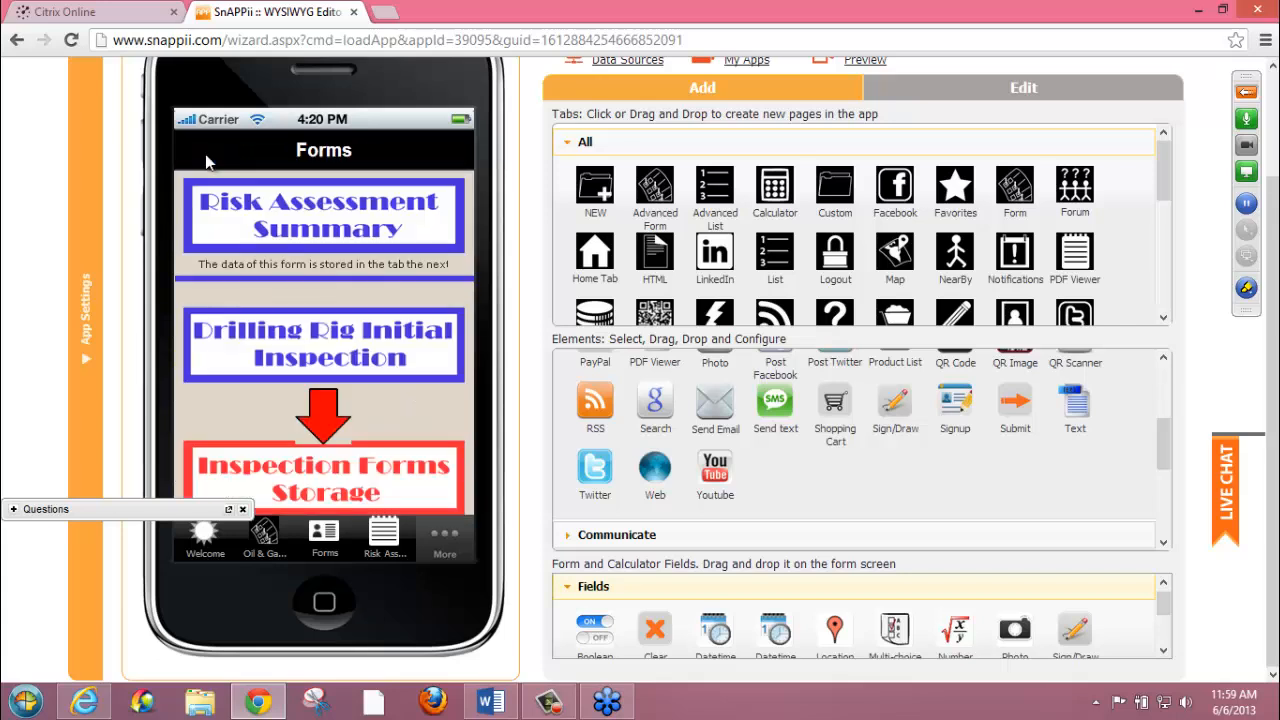
left_click(14, 510)
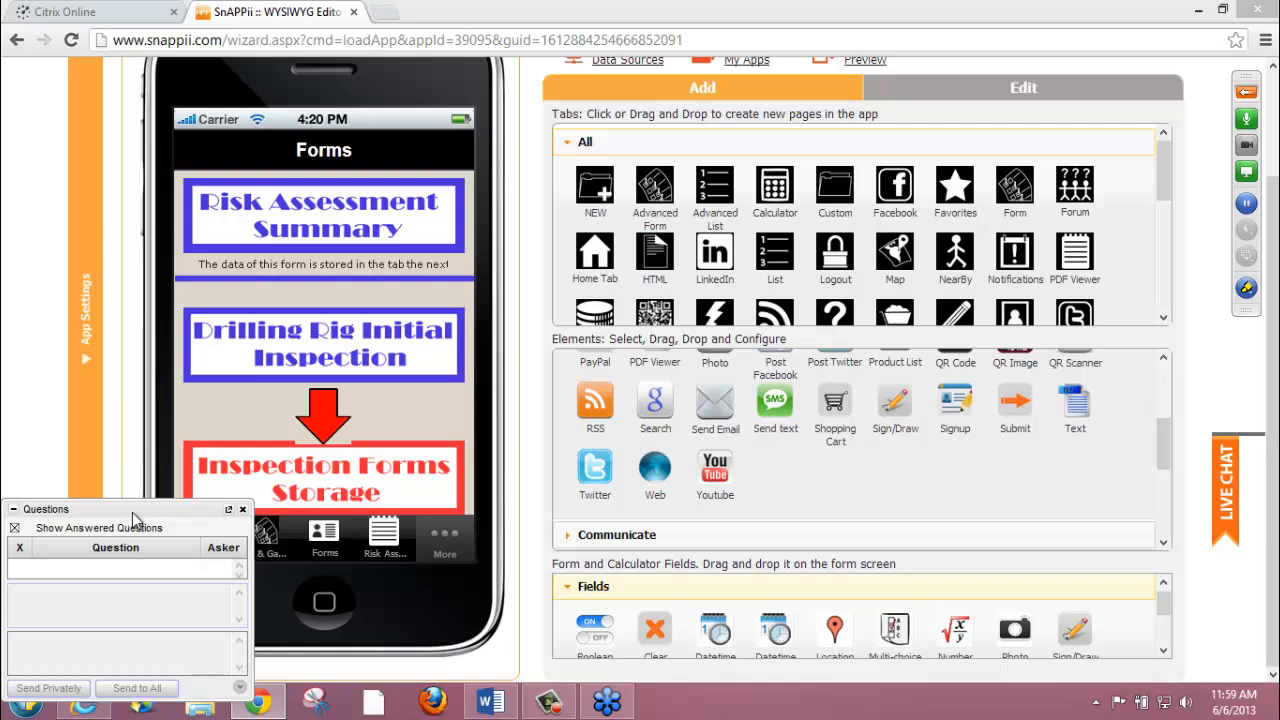
left_click(14, 513)
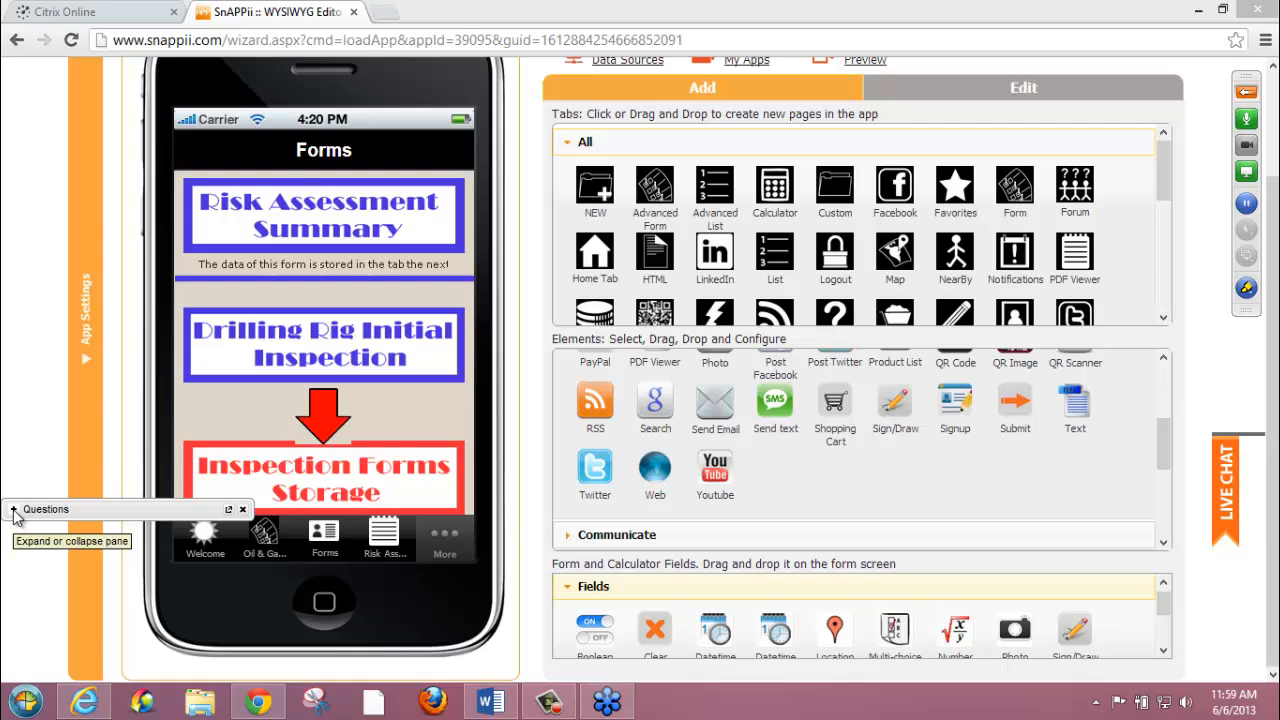
Open the Oil & Gas Sales & Service Order form's settings, review the View and submission options, and close without saving
left_click(254, 545)
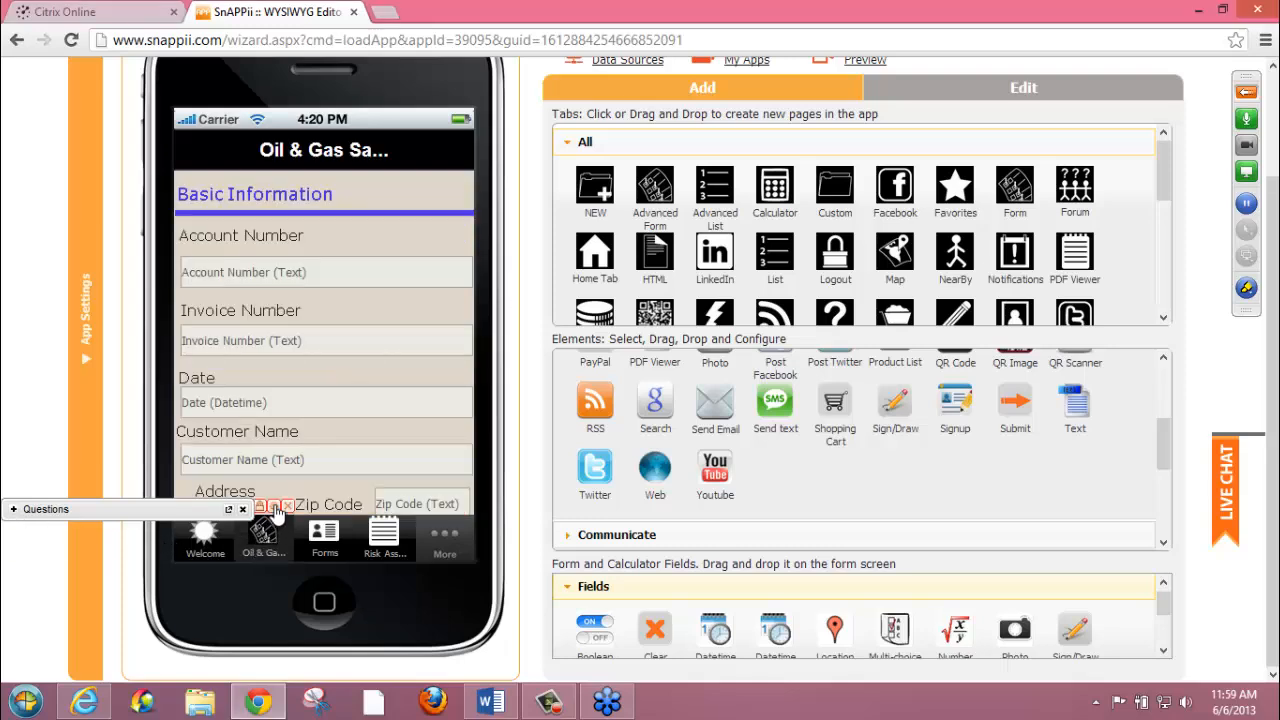
left_click(274, 506)
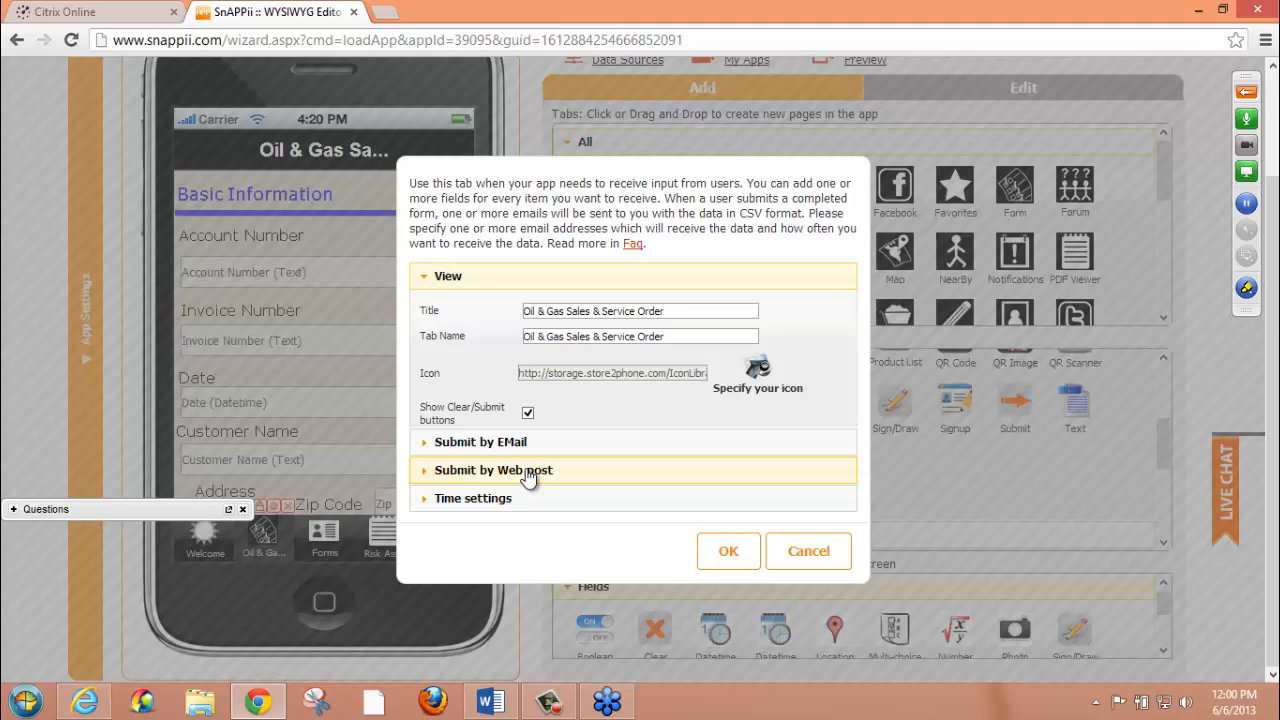
left_click(810, 560)
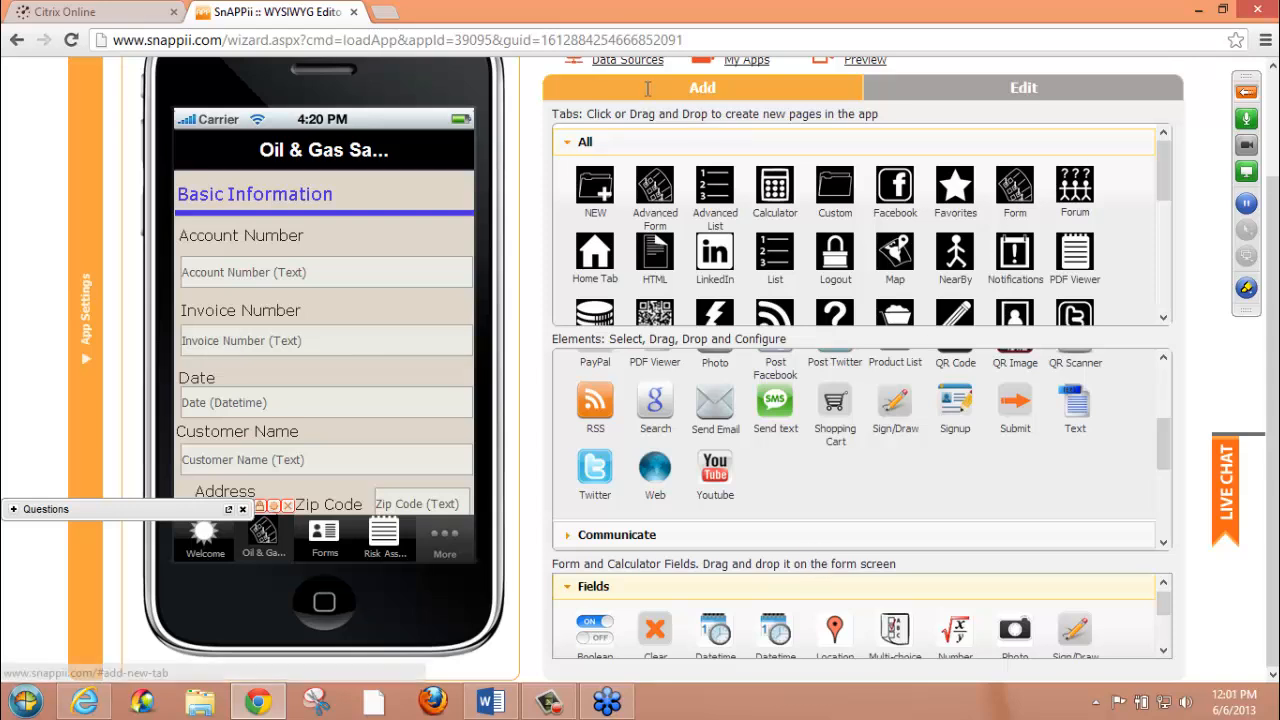
Open the app's data sources, review the fields and data options of the Risk assessment source, and close the manager
left_click(619, 66)
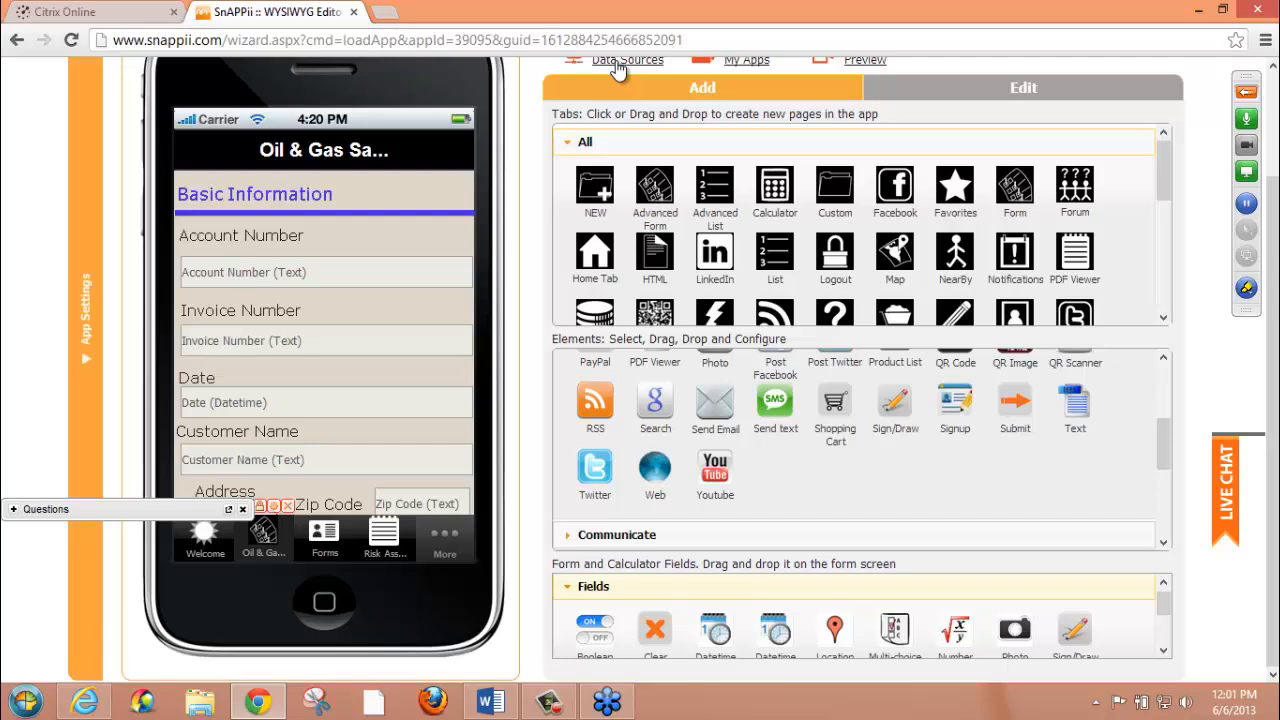
scroll(1273, 245, "up", 2)
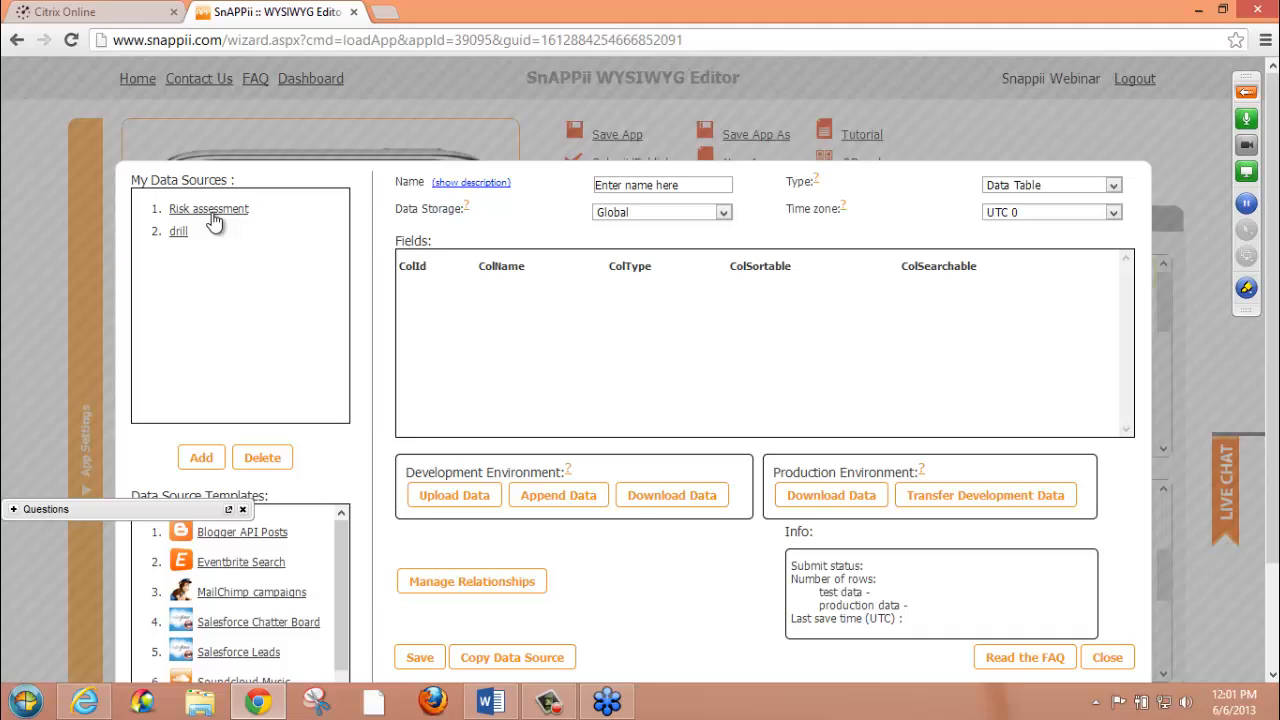
left_click(212, 209)
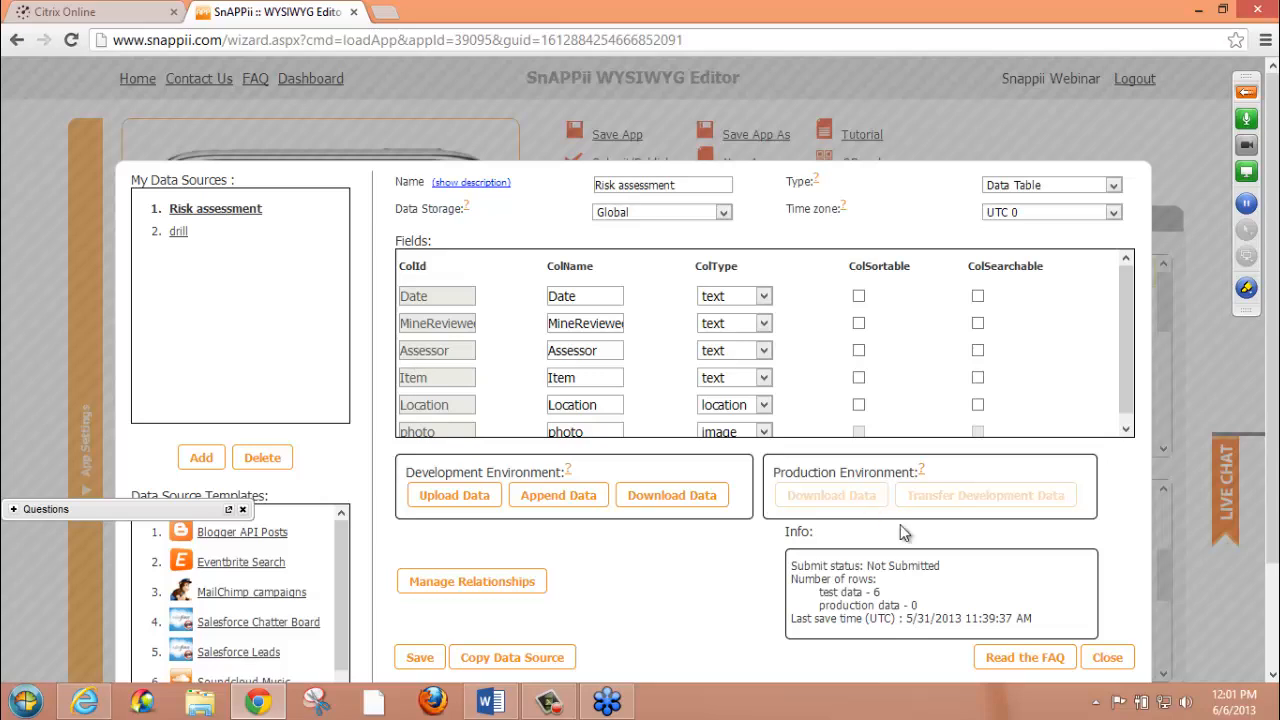
left_click(1105, 658)
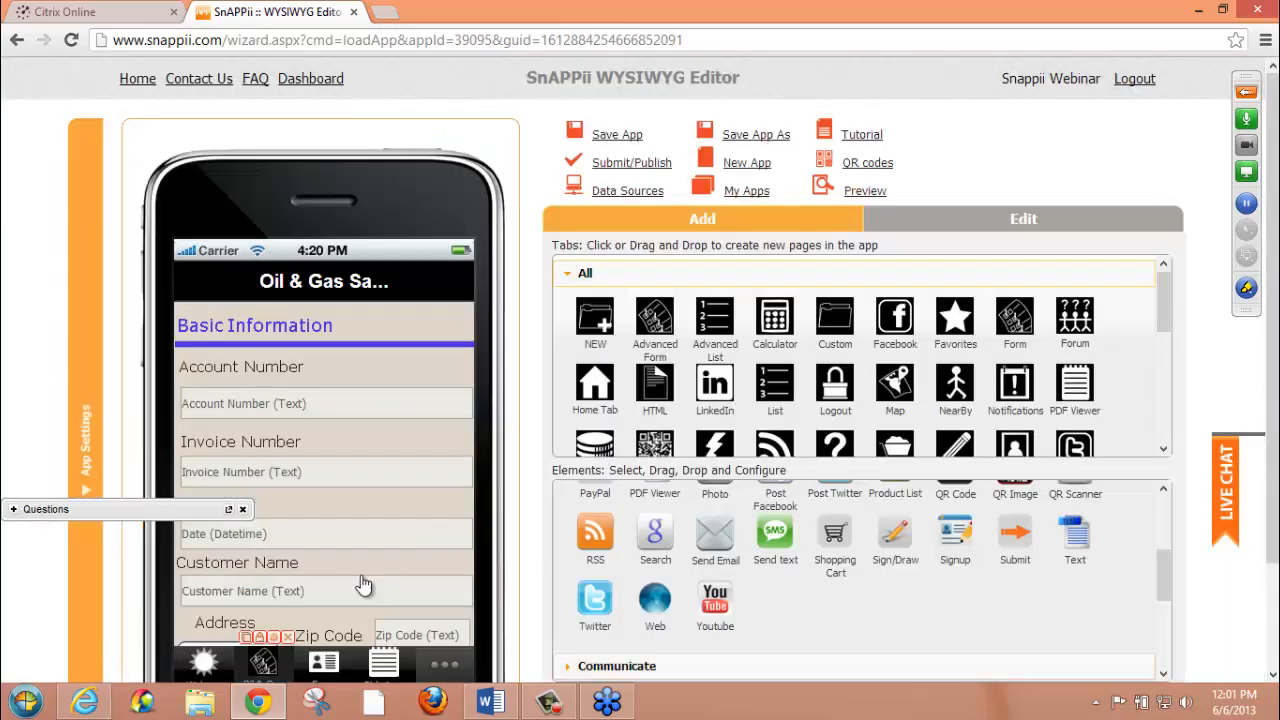
Return to the Forms page and show the beginning of the available elements list
left_click(324, 662)
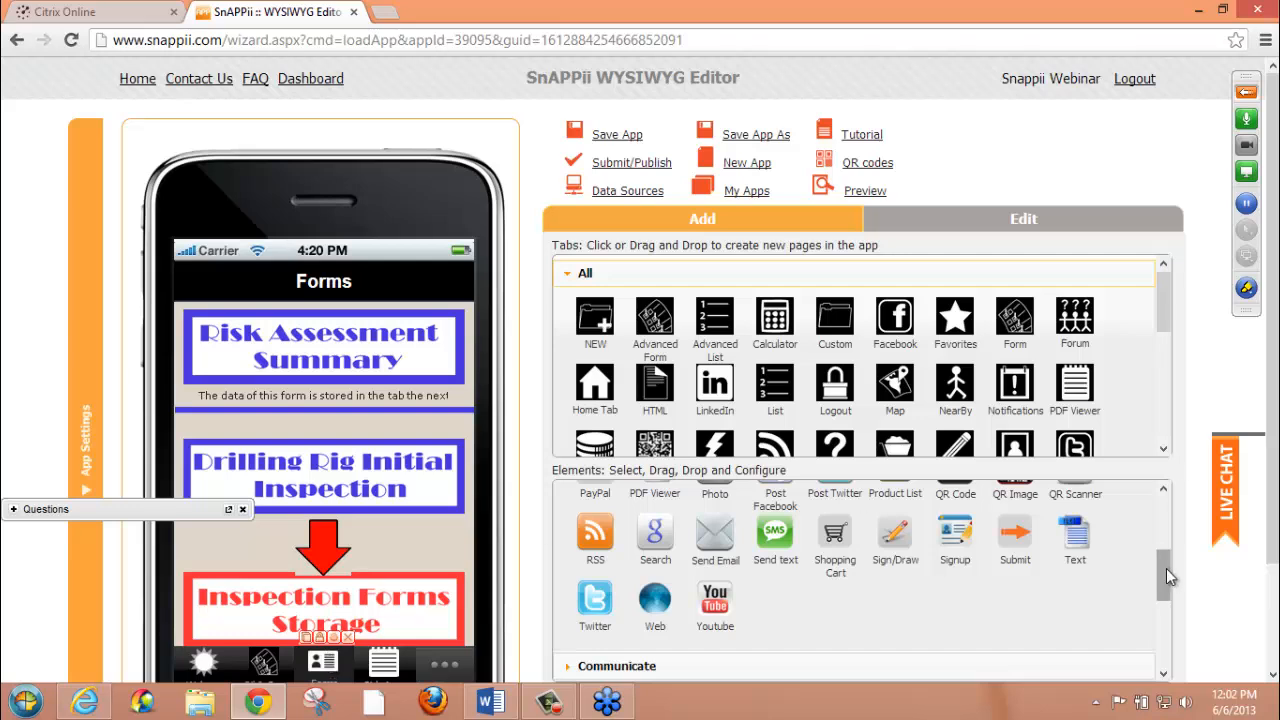
left_click_drag(1166, 568, 1166, 503)
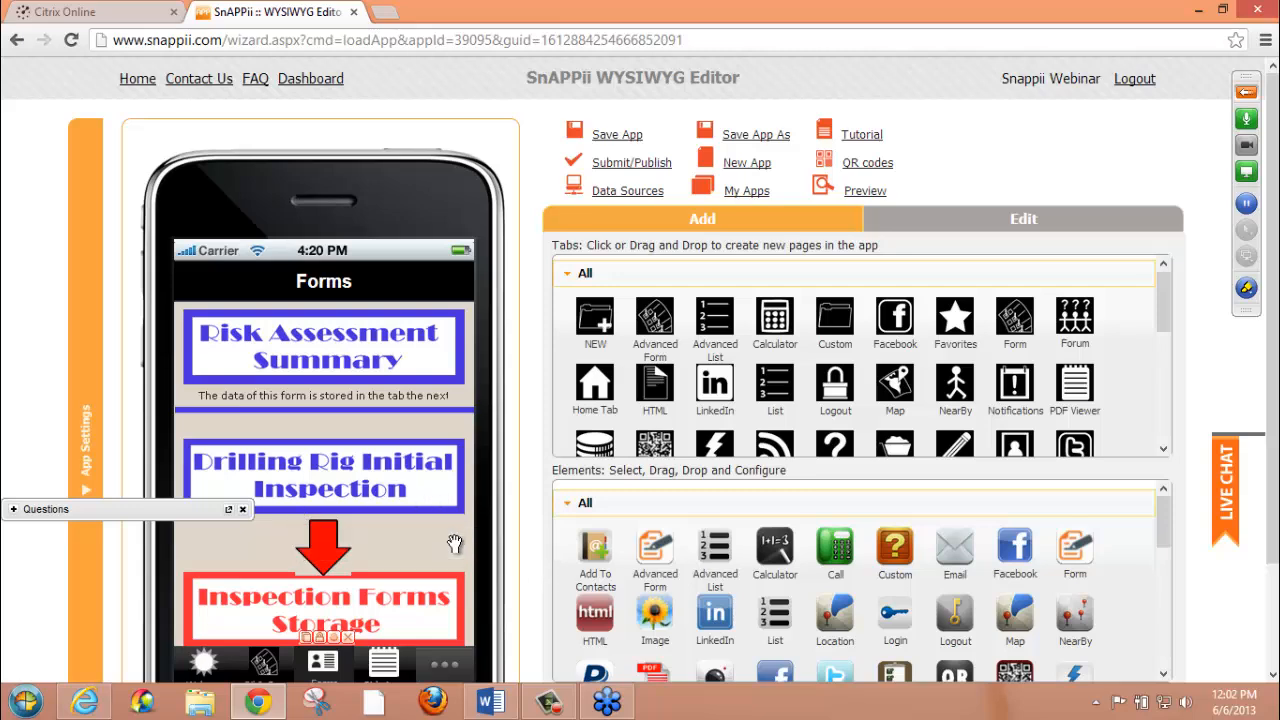
scroll(455, 543, "down", 2)
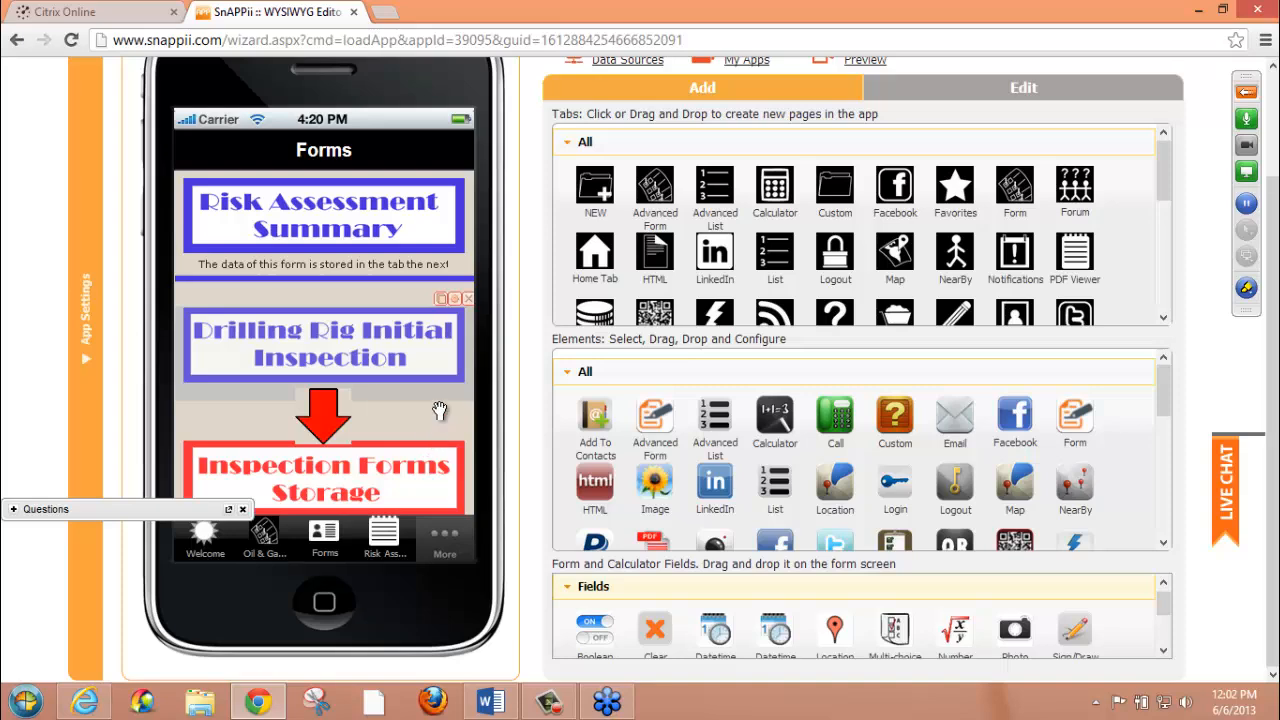
Open the Drilling Rig Initial Inspection form's settings, look over its view, datasource, email submission and time sections, and close without saving
left_click(451, 299)
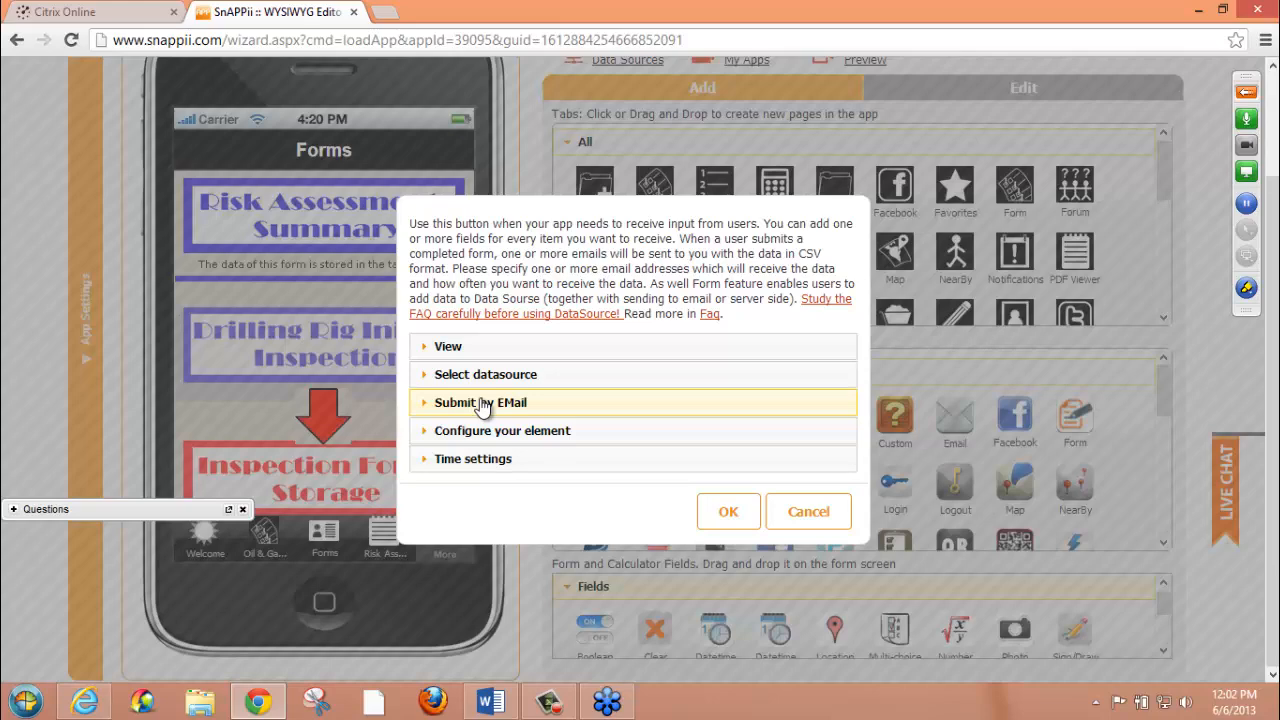
left_click(779, 521)
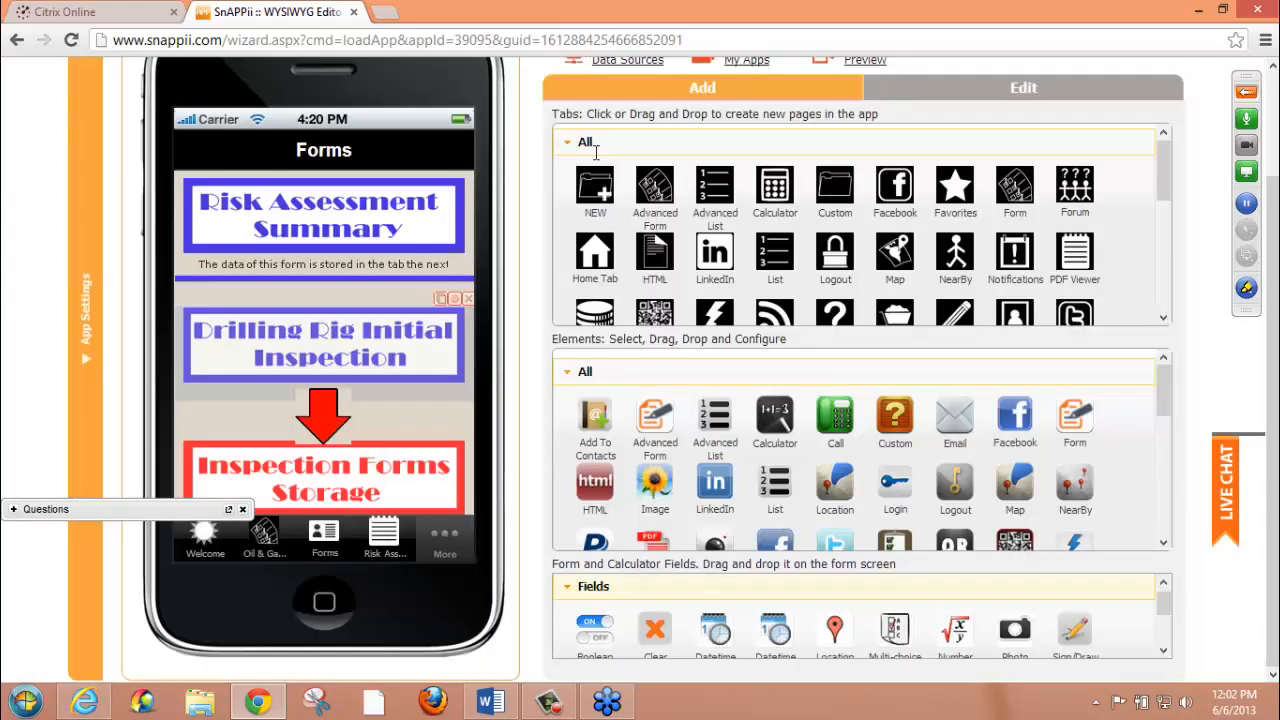
Download the development environment data of the Risk assessment data source
left_click(612, 62)
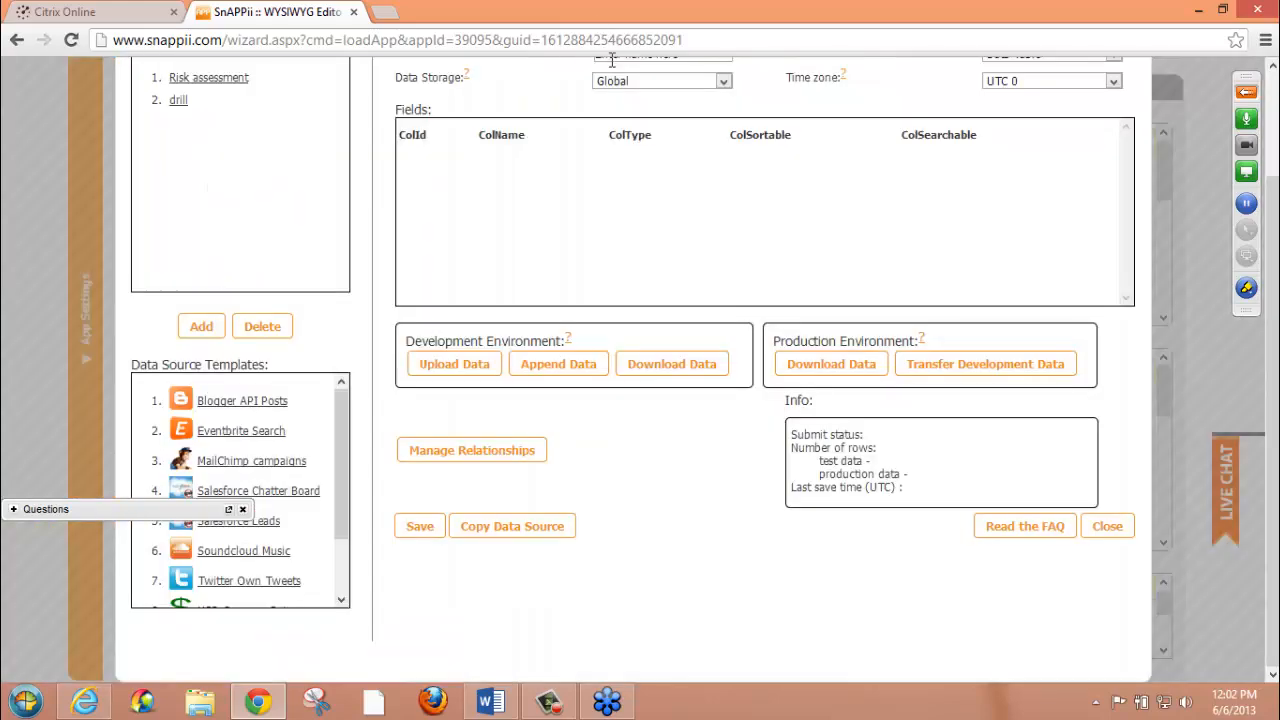
left_click(222, 78)
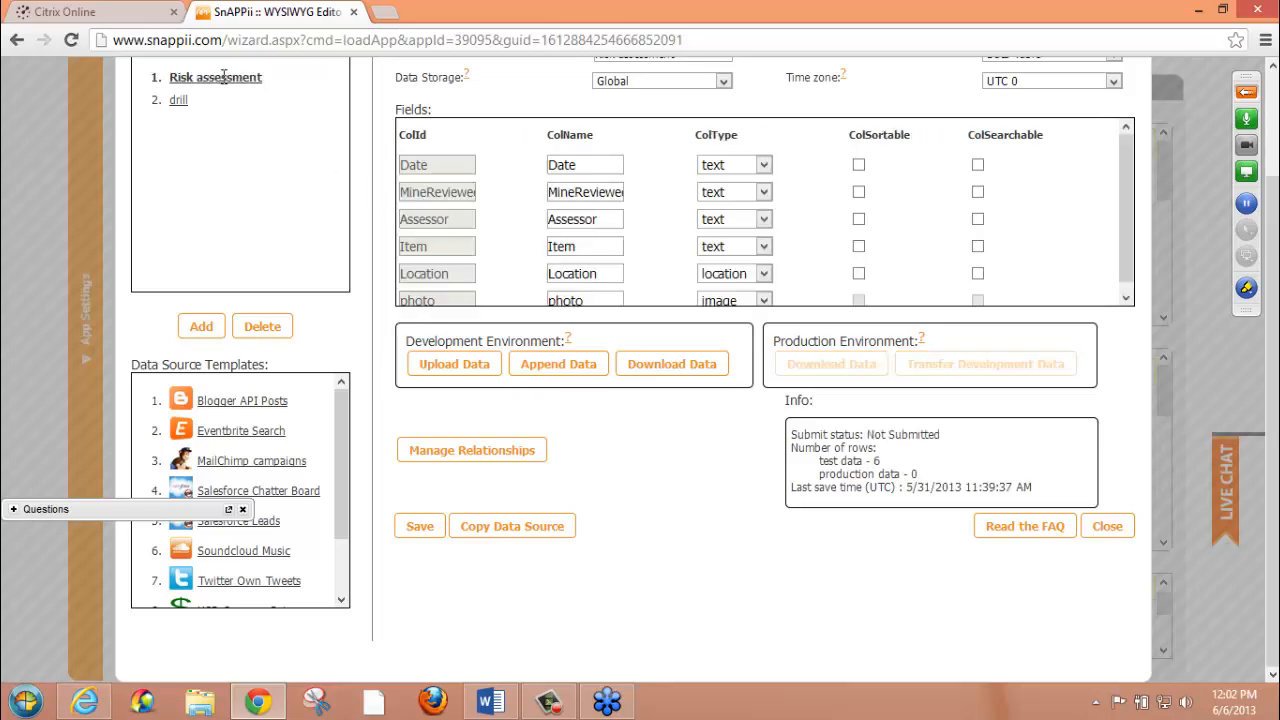
left_click(675, 366)
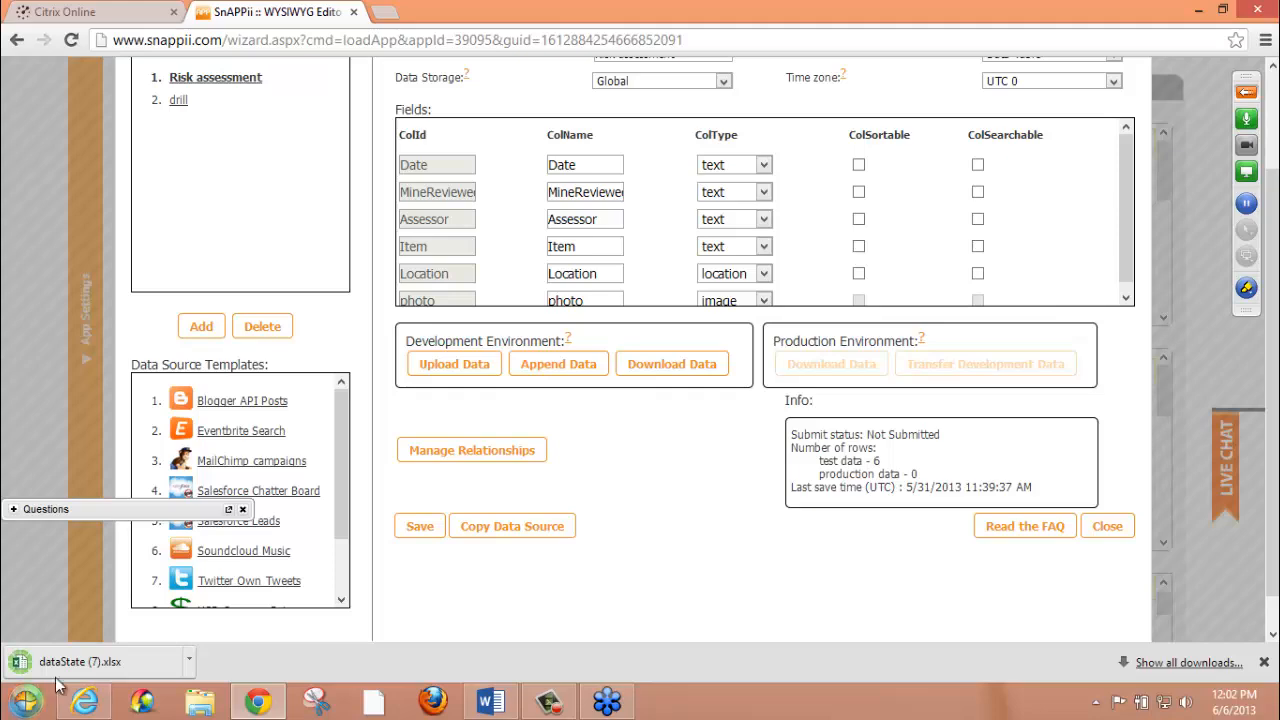
Review the downloaded dataState (7).xlsx in Excel, and close the workbook and the data source manager
left_click(88, 672)
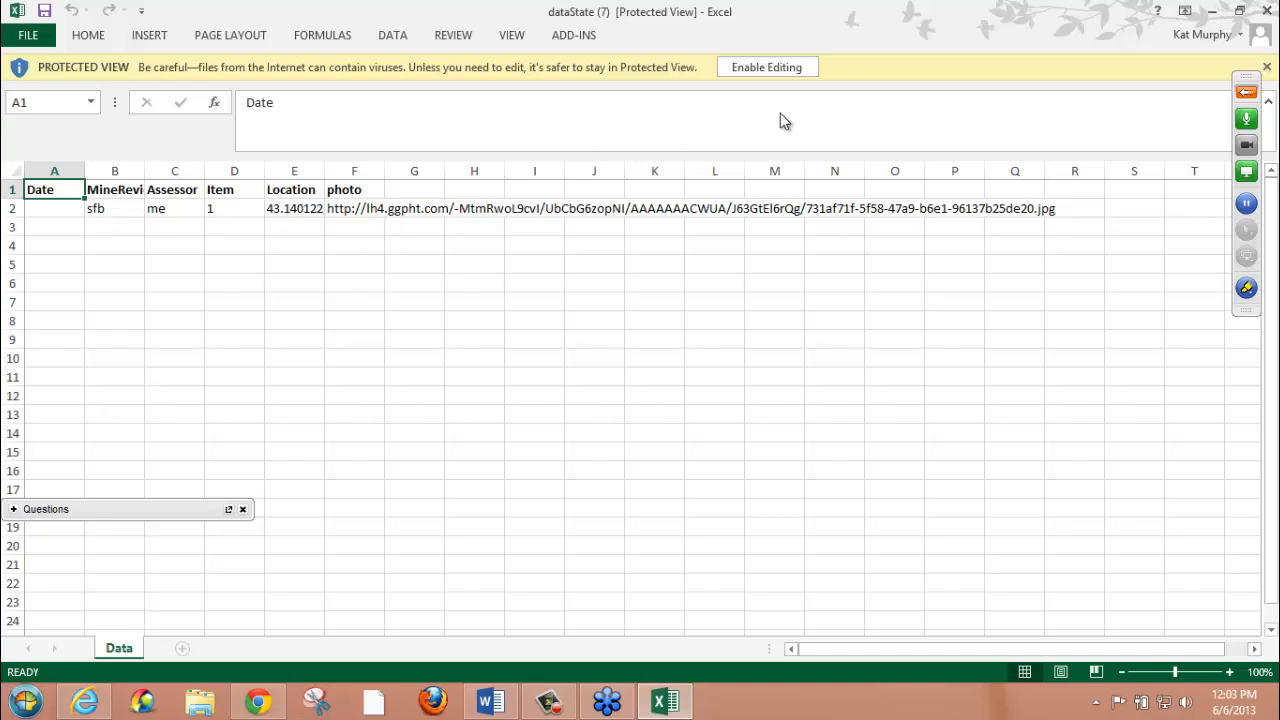
left_click(1267, 11)
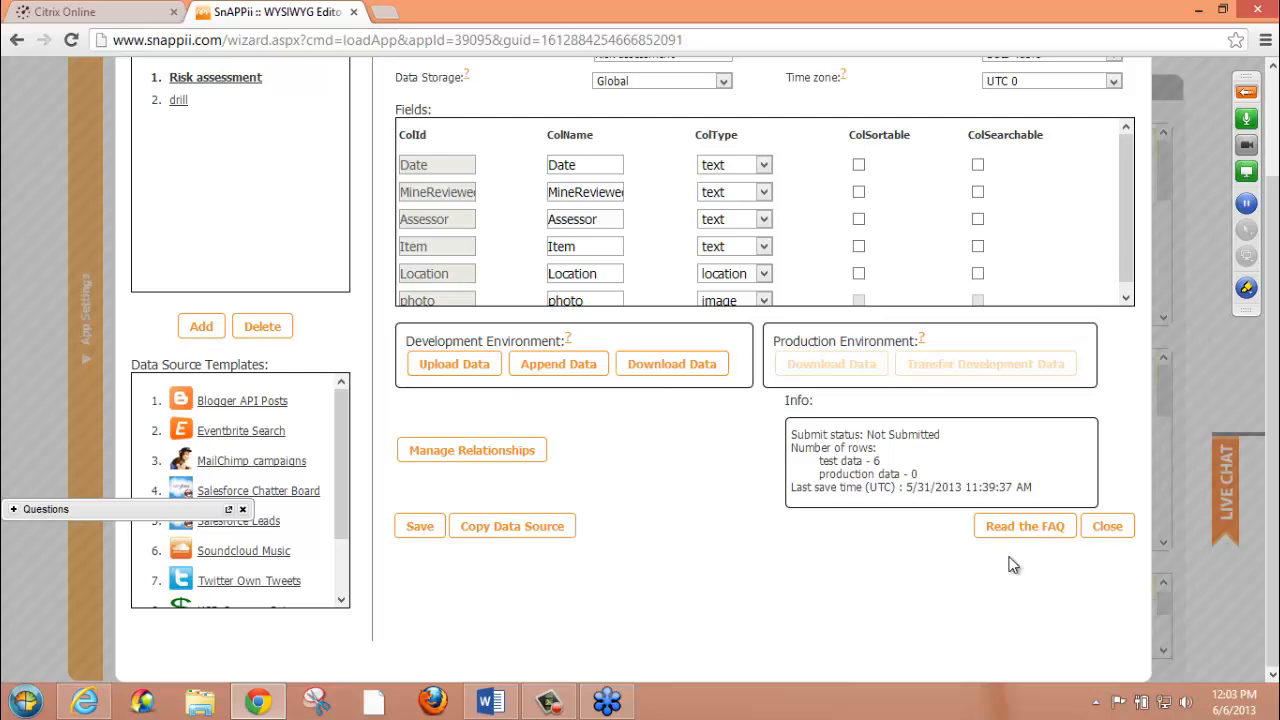
left_click(1115, 526)
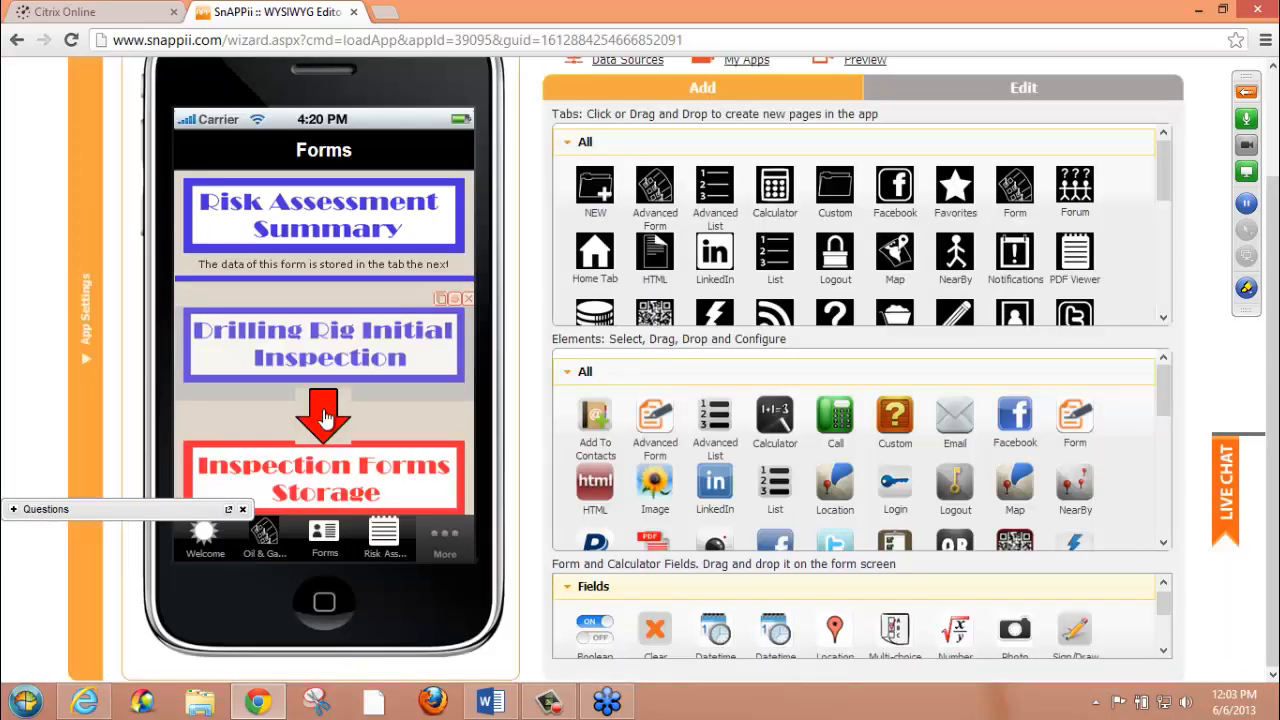
Enlarge the page to 110% and show the Drilling Rig Initial Inspection form's settings again, closing them without saving
key("ctrl+plus")
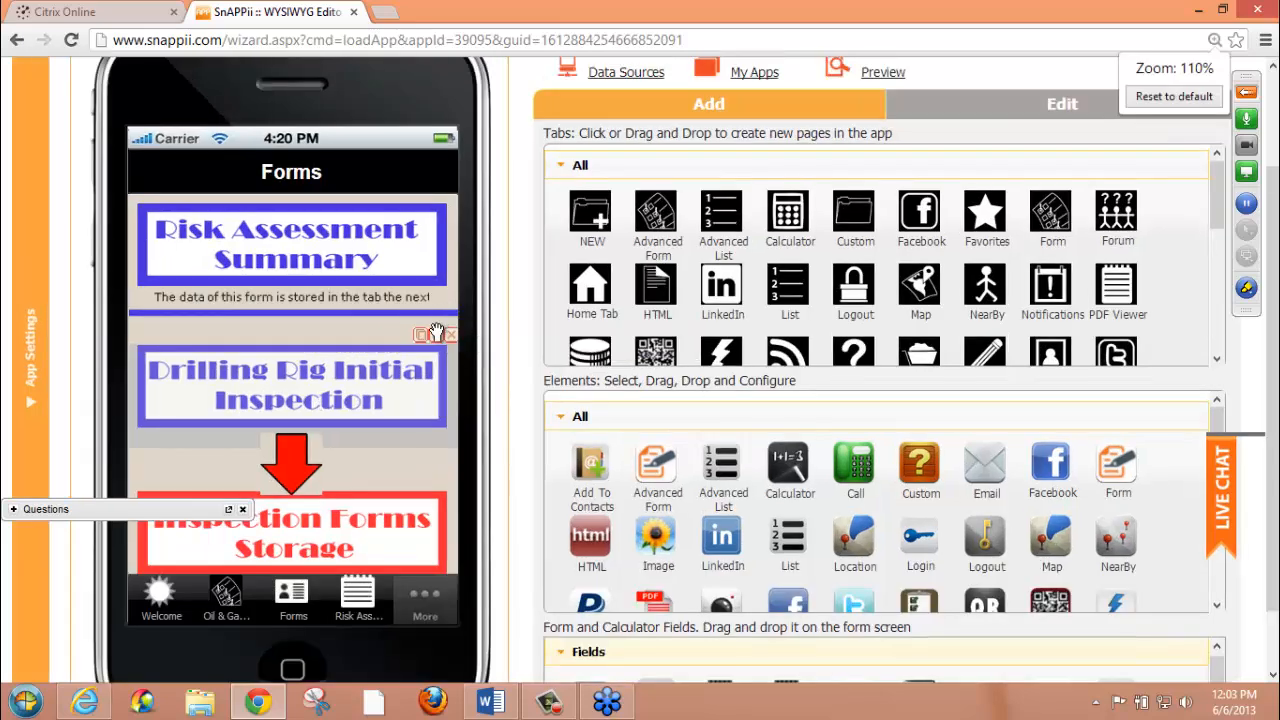
left_click(436, 335)
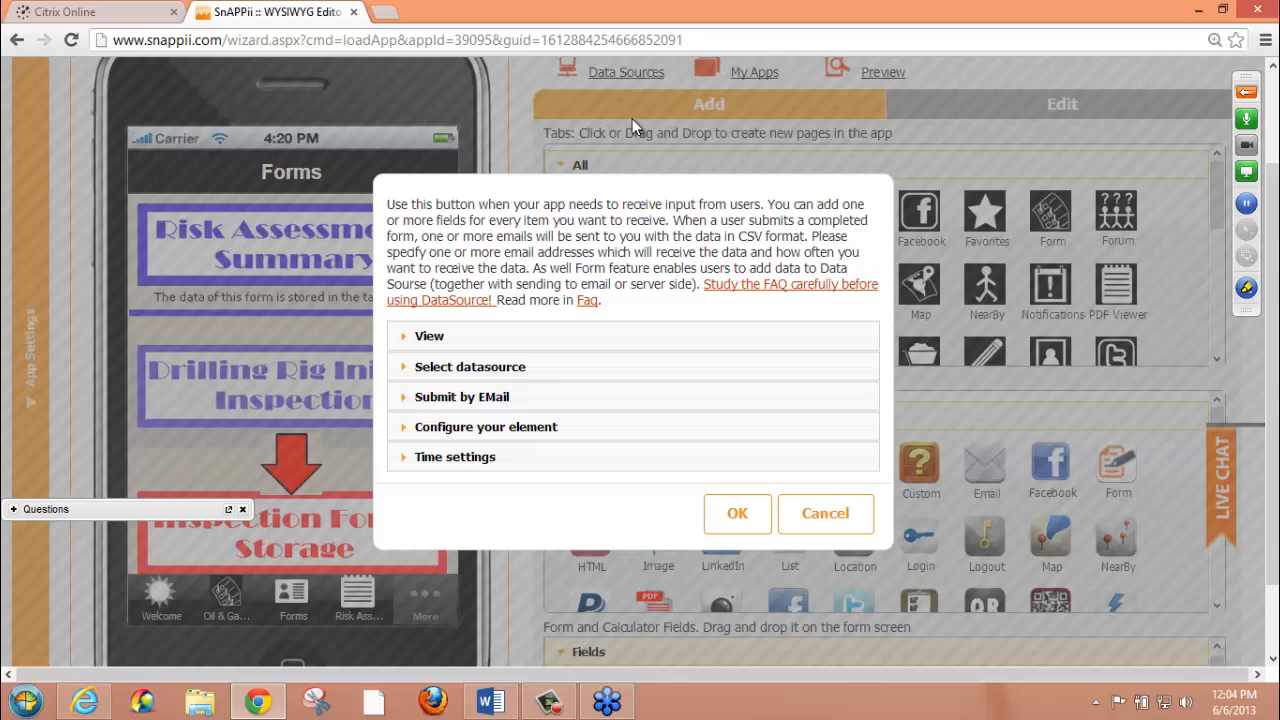
left_click(818, 523)
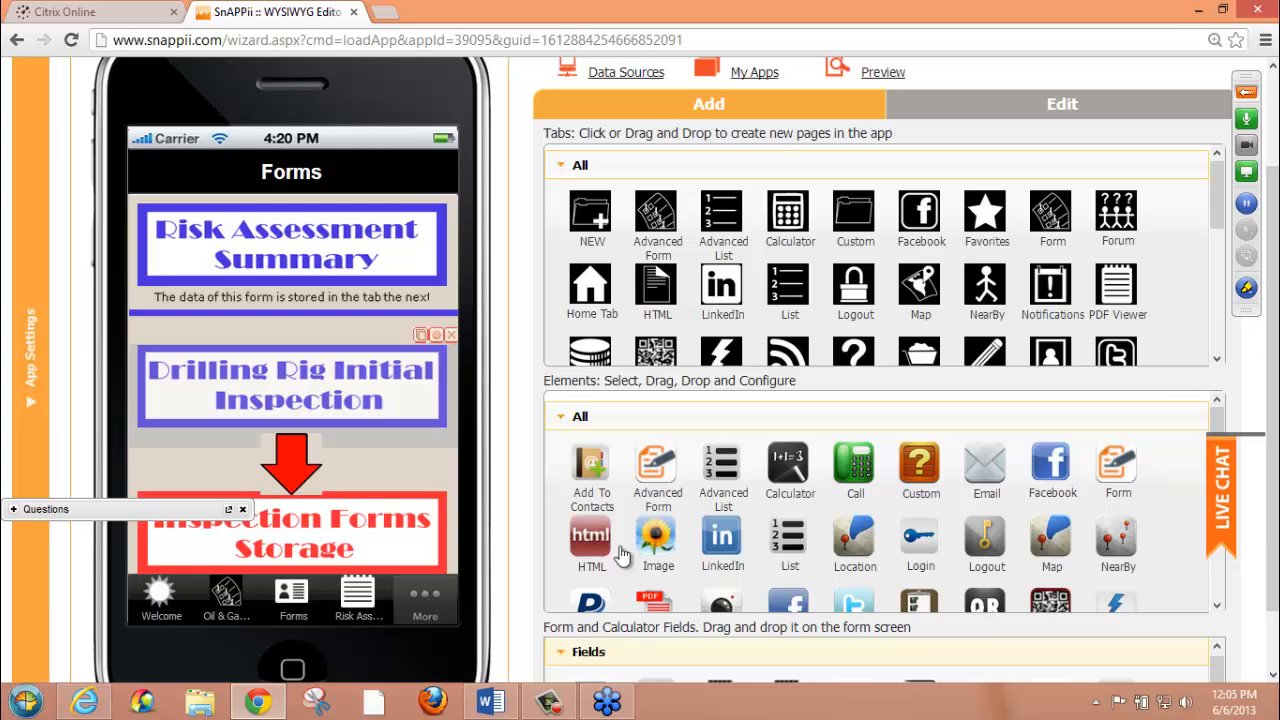
Expand the webinar's Questions pane to check for questions, and close the pane
left_click(14, 509)
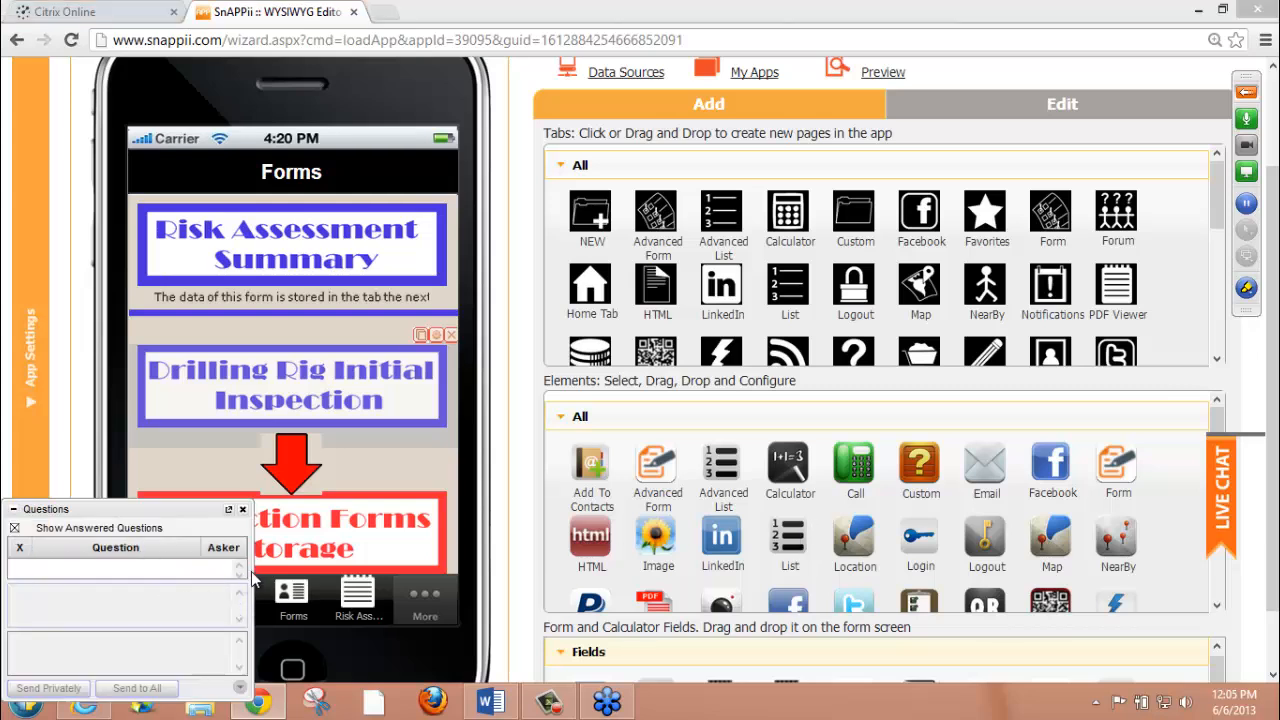
left_click(242, 511)
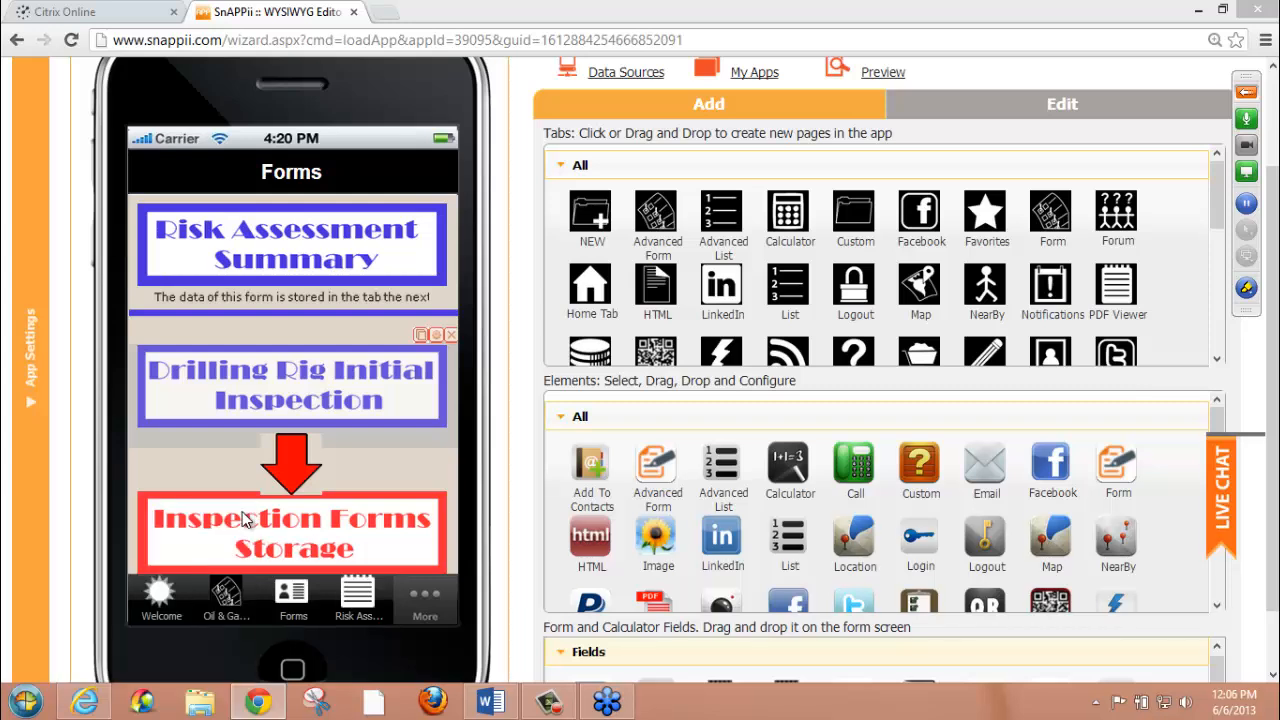